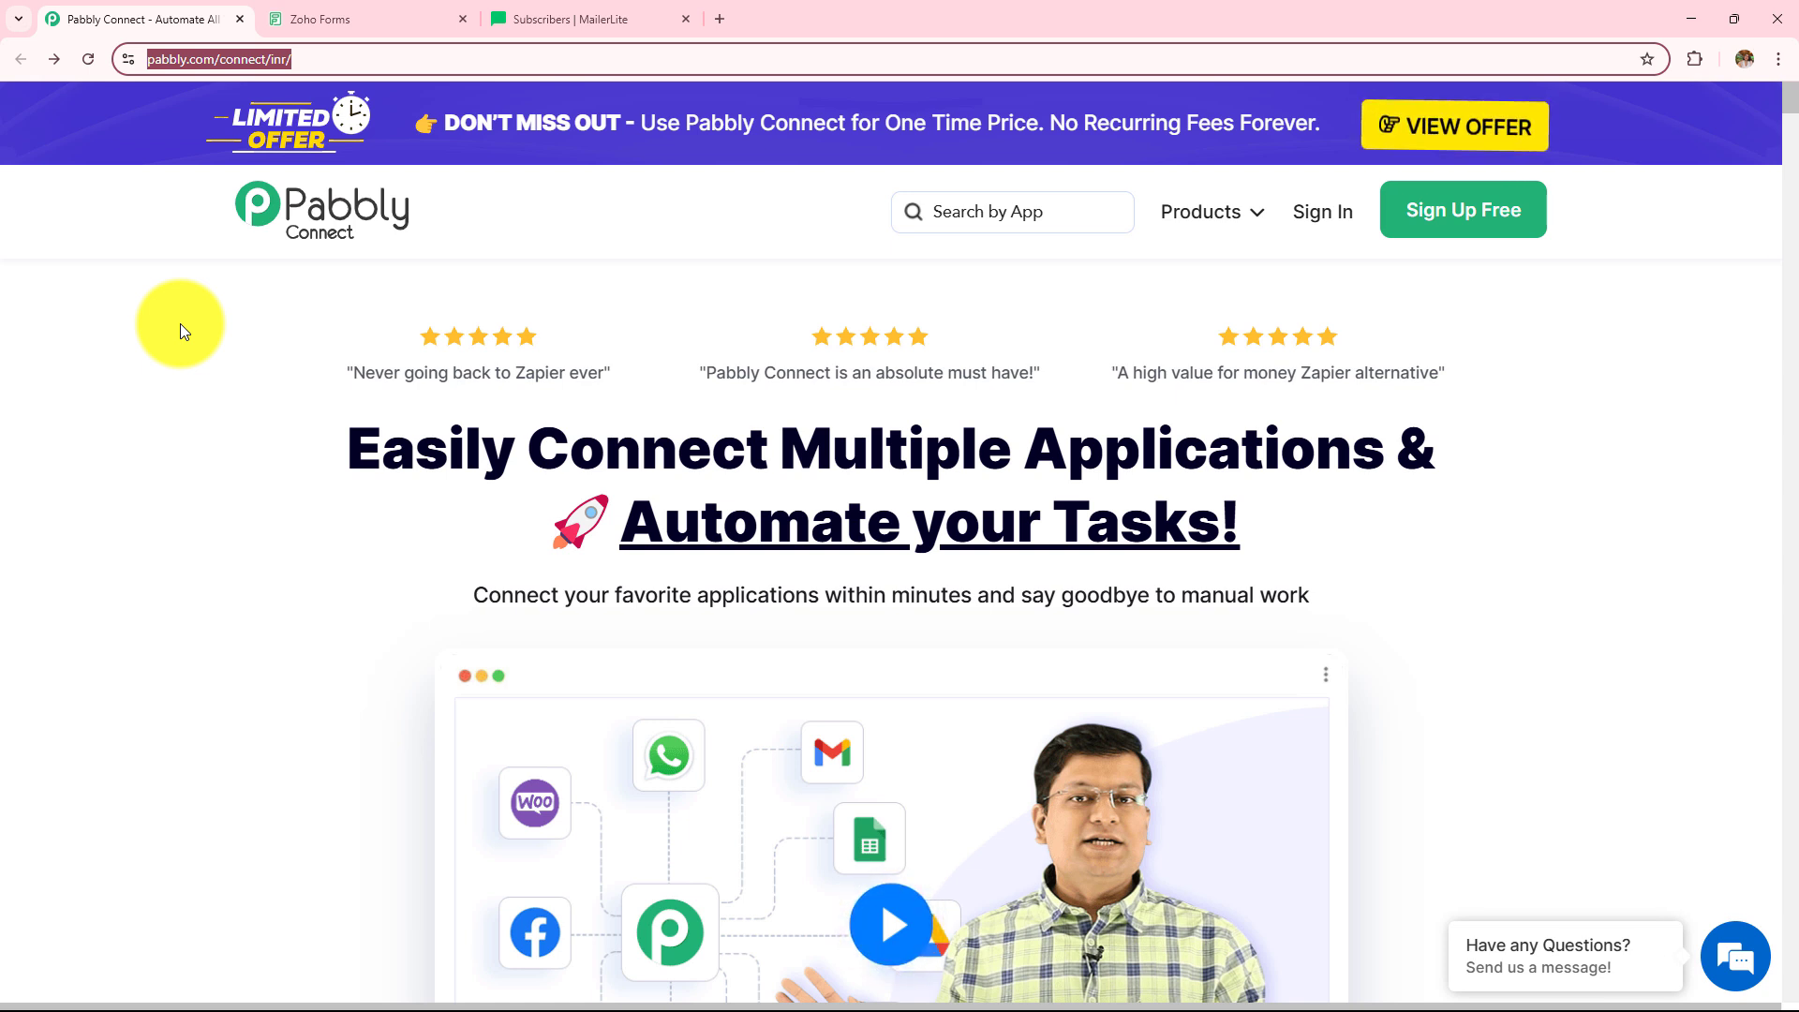
# - Sign in to the Pabbly account and find Pabbly Connect on the All Pabbly Apps page
pyautogui.click(180, 323)
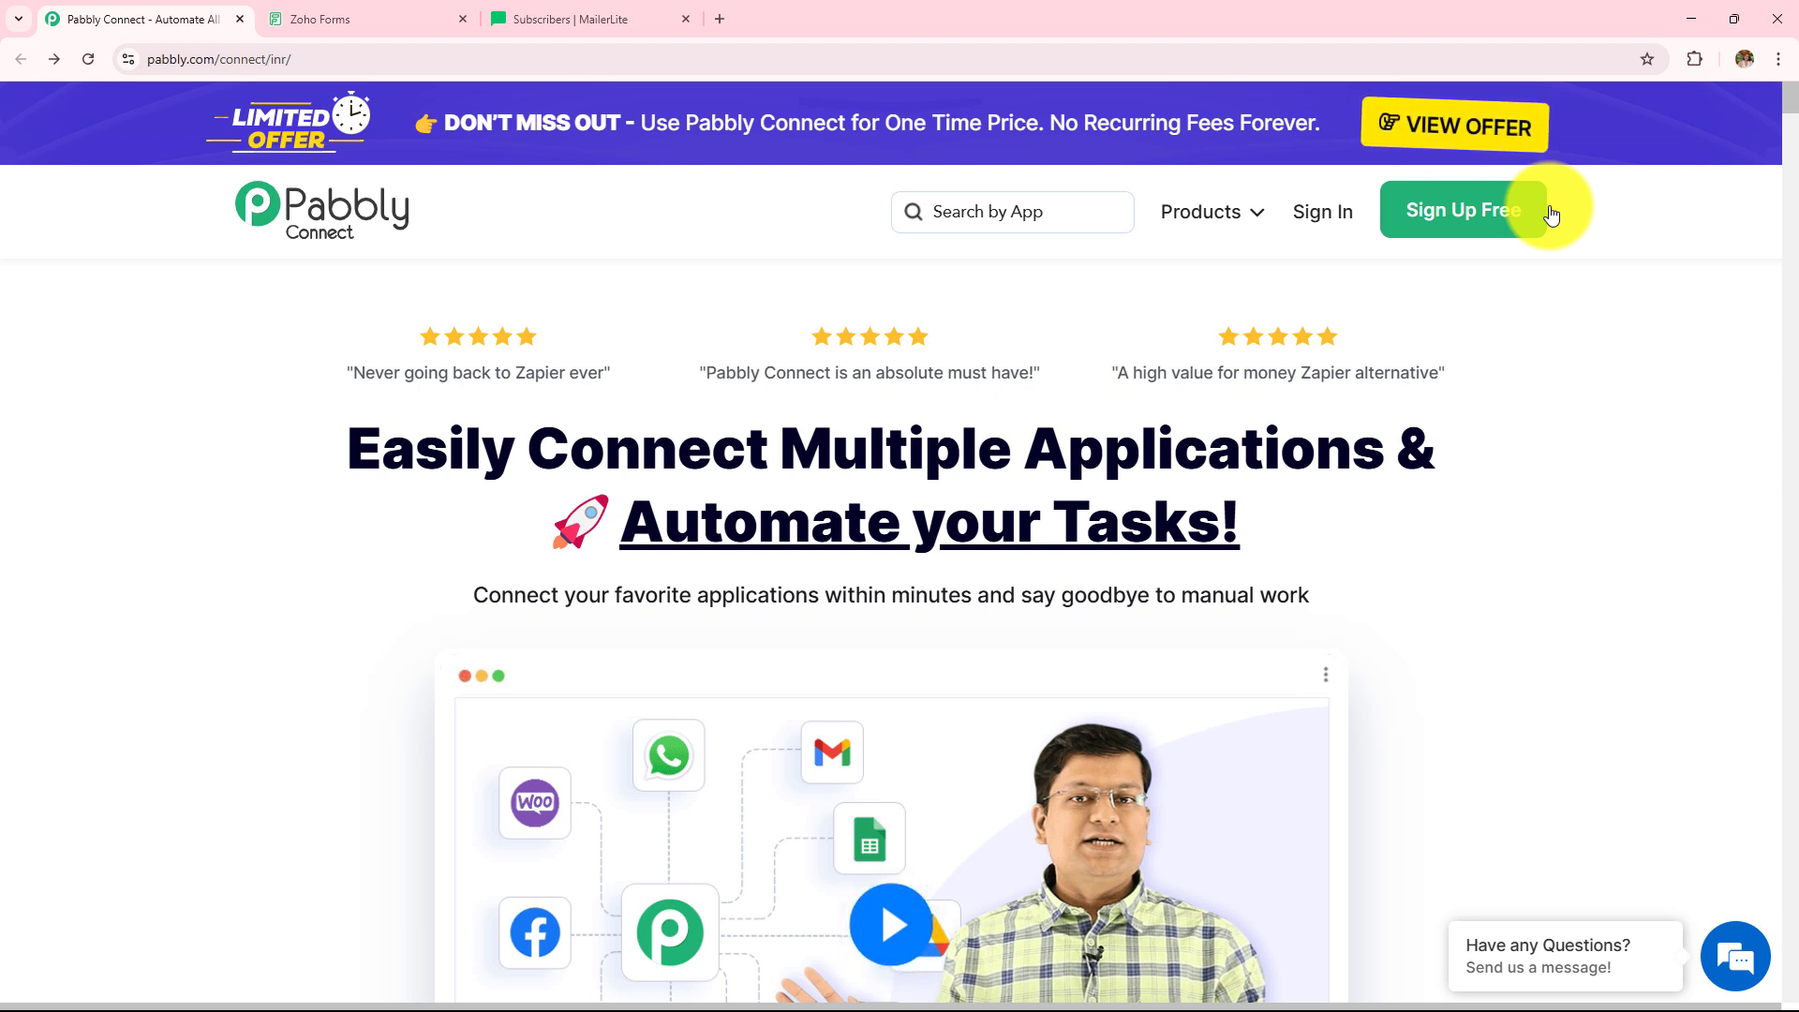
pyautogui.click(1340, 238)
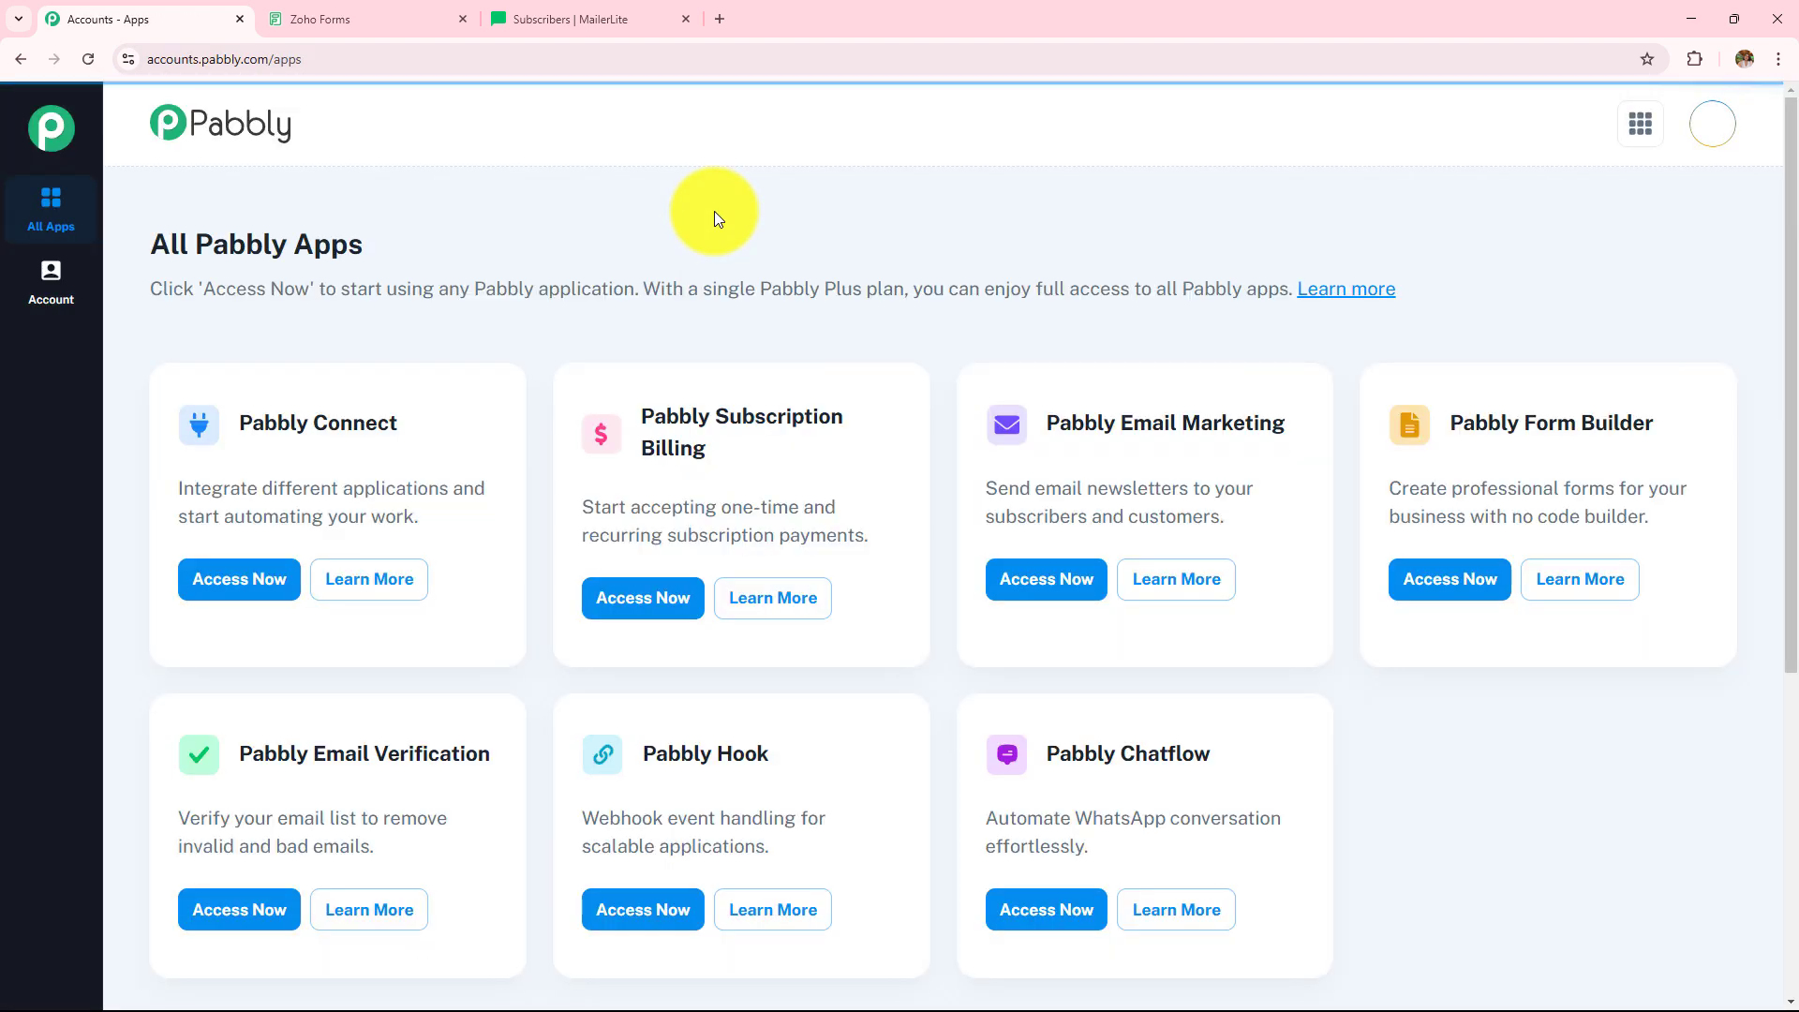
pyautogui.moveTo(141, 251); pyautogui.dragTo(452, 253)
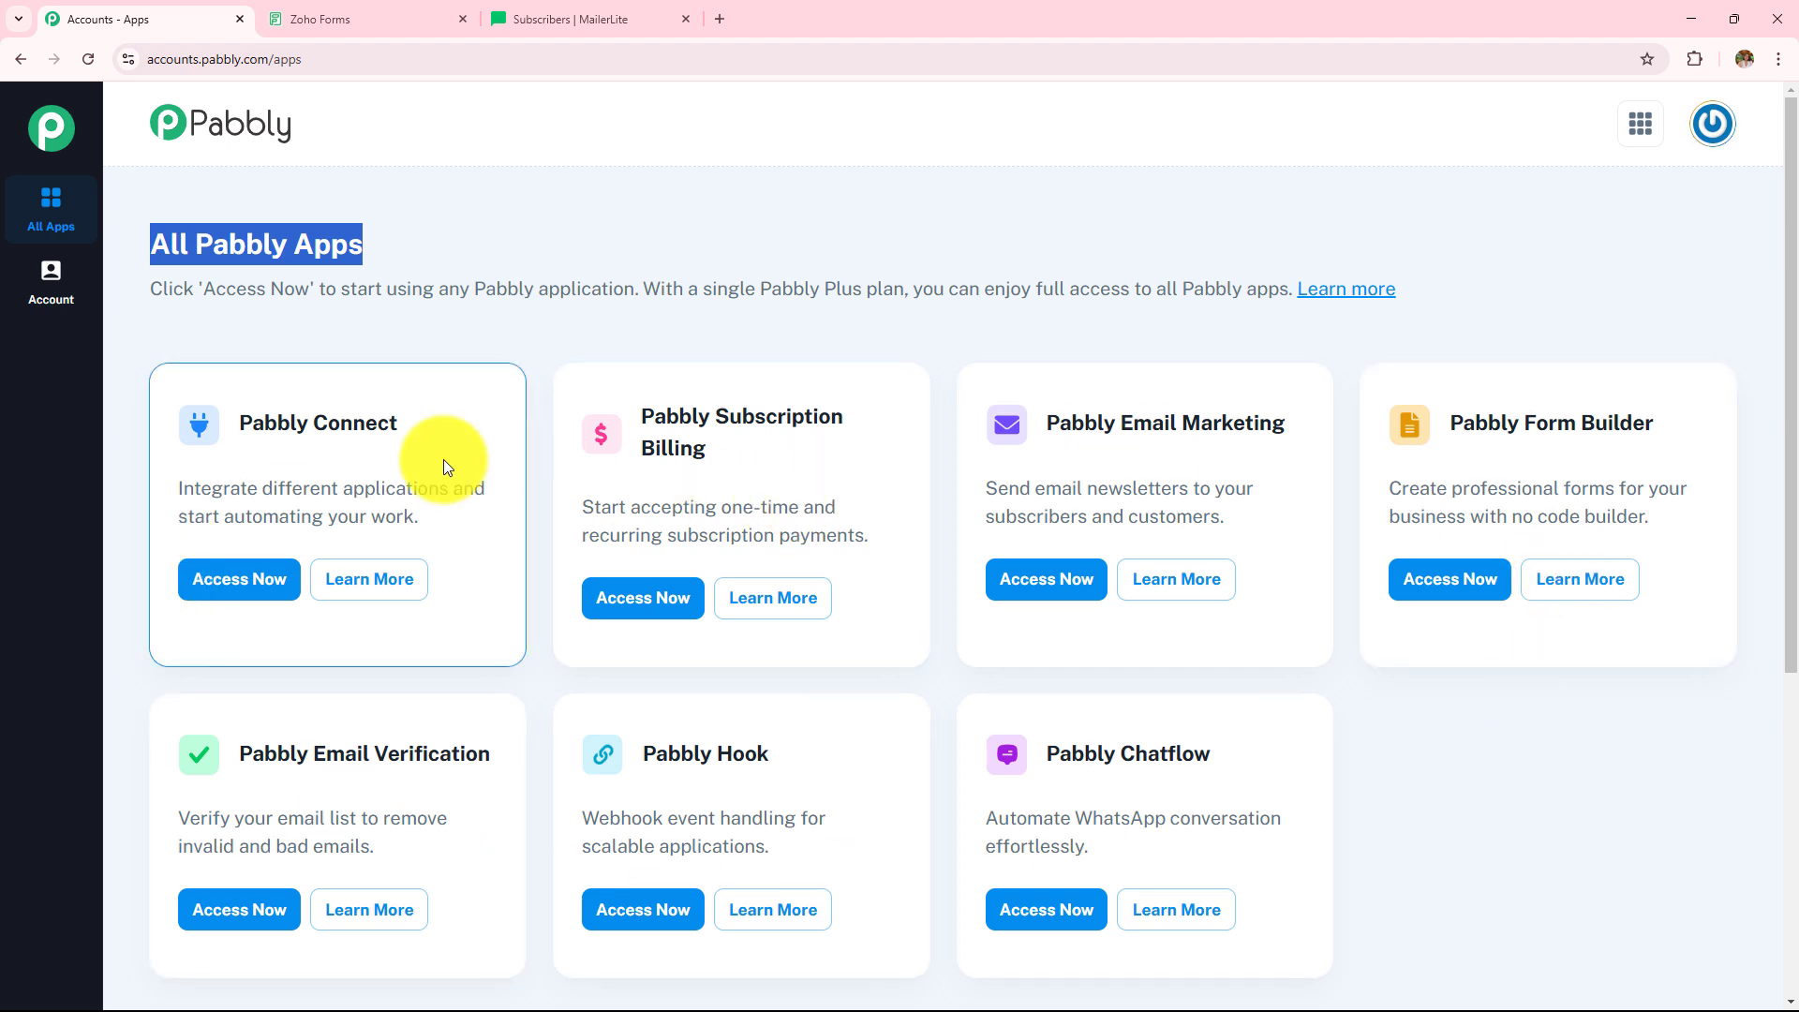
pyautogui.moveTo(231, 418); pyautogui.dragTo(480, 420)
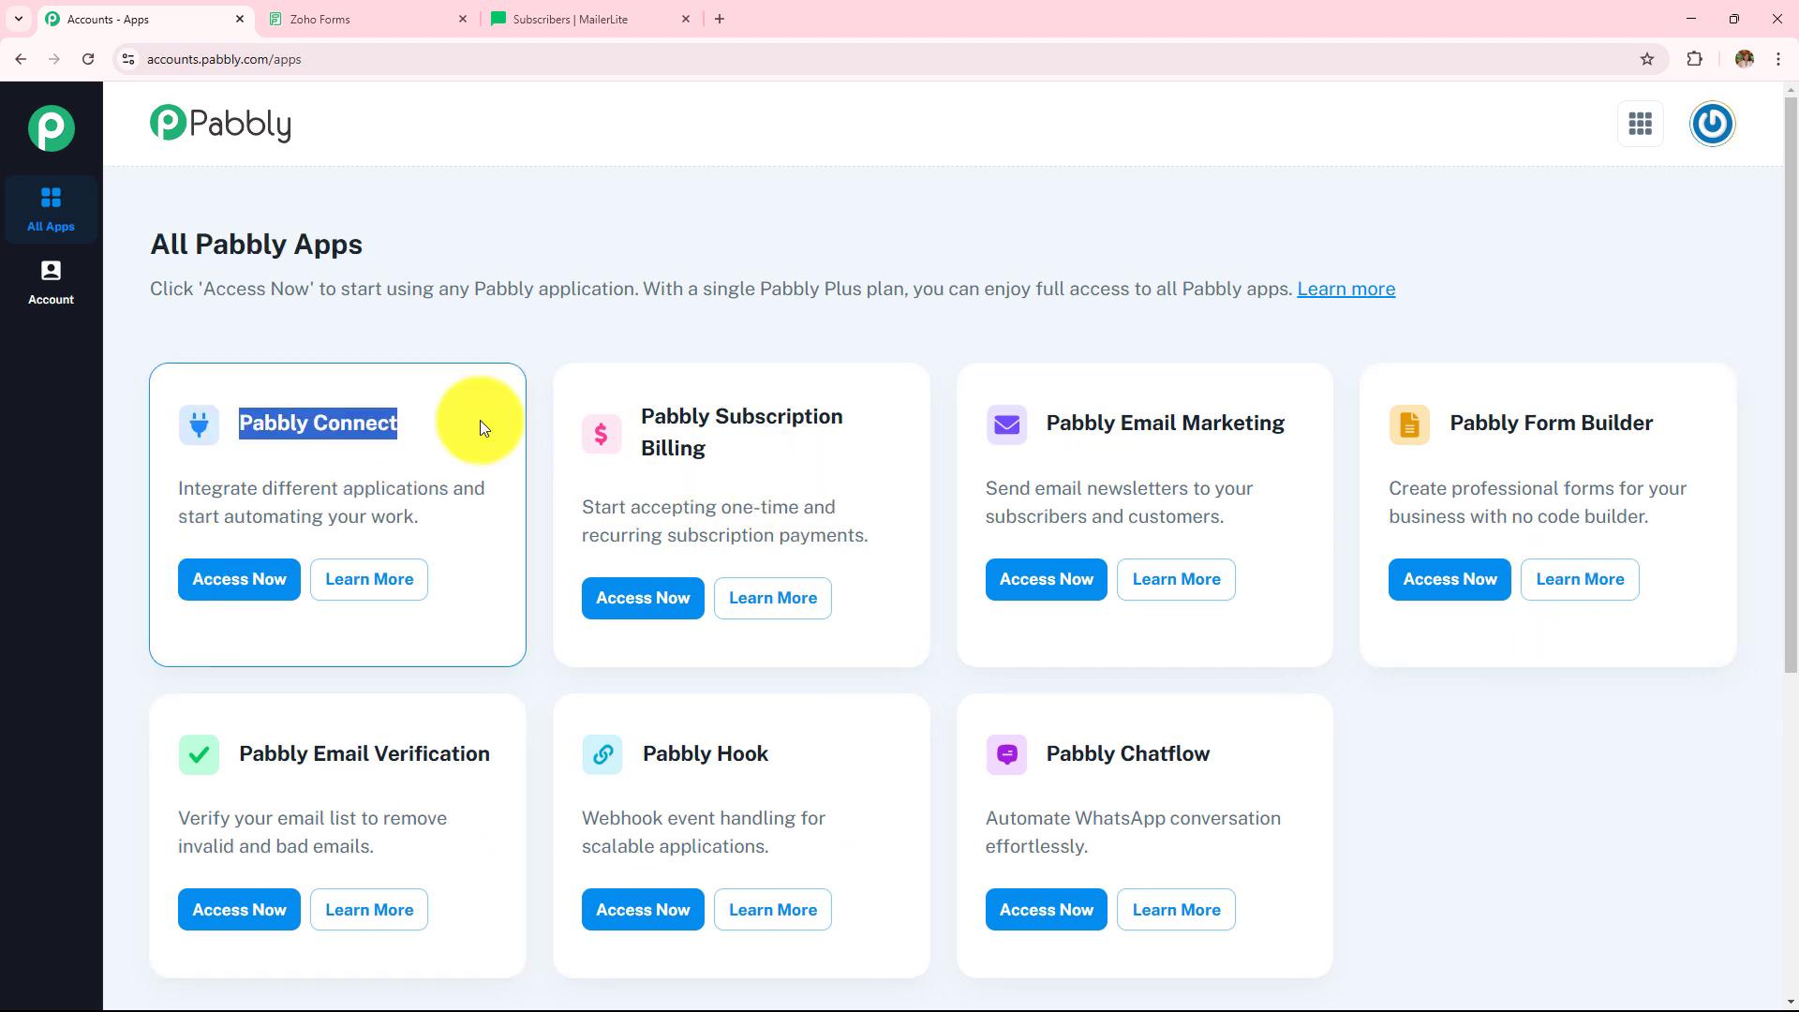
# - Launch Pabbly Connect in a new tab and review the Dashboard's task counts and Folders section
pyautogui.click(260, 583)
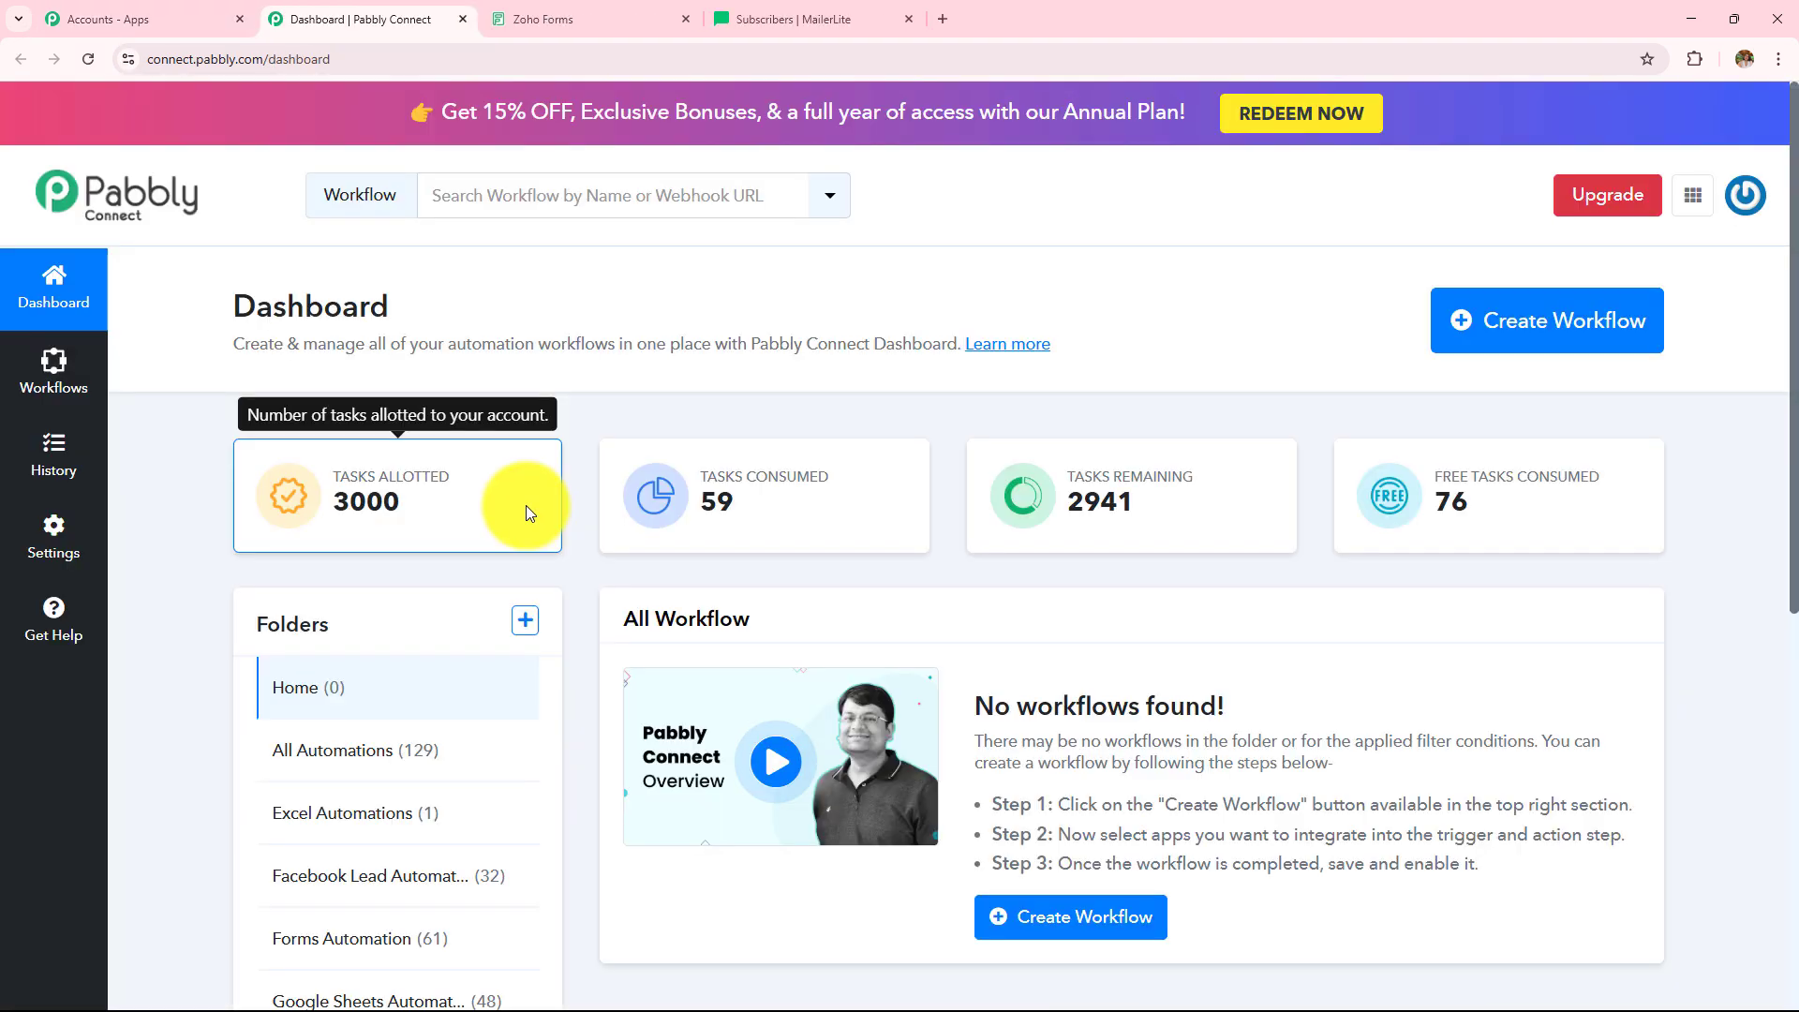
pyautogui.moveTo(225, 302); pyautogui.dragTo(538, 303)
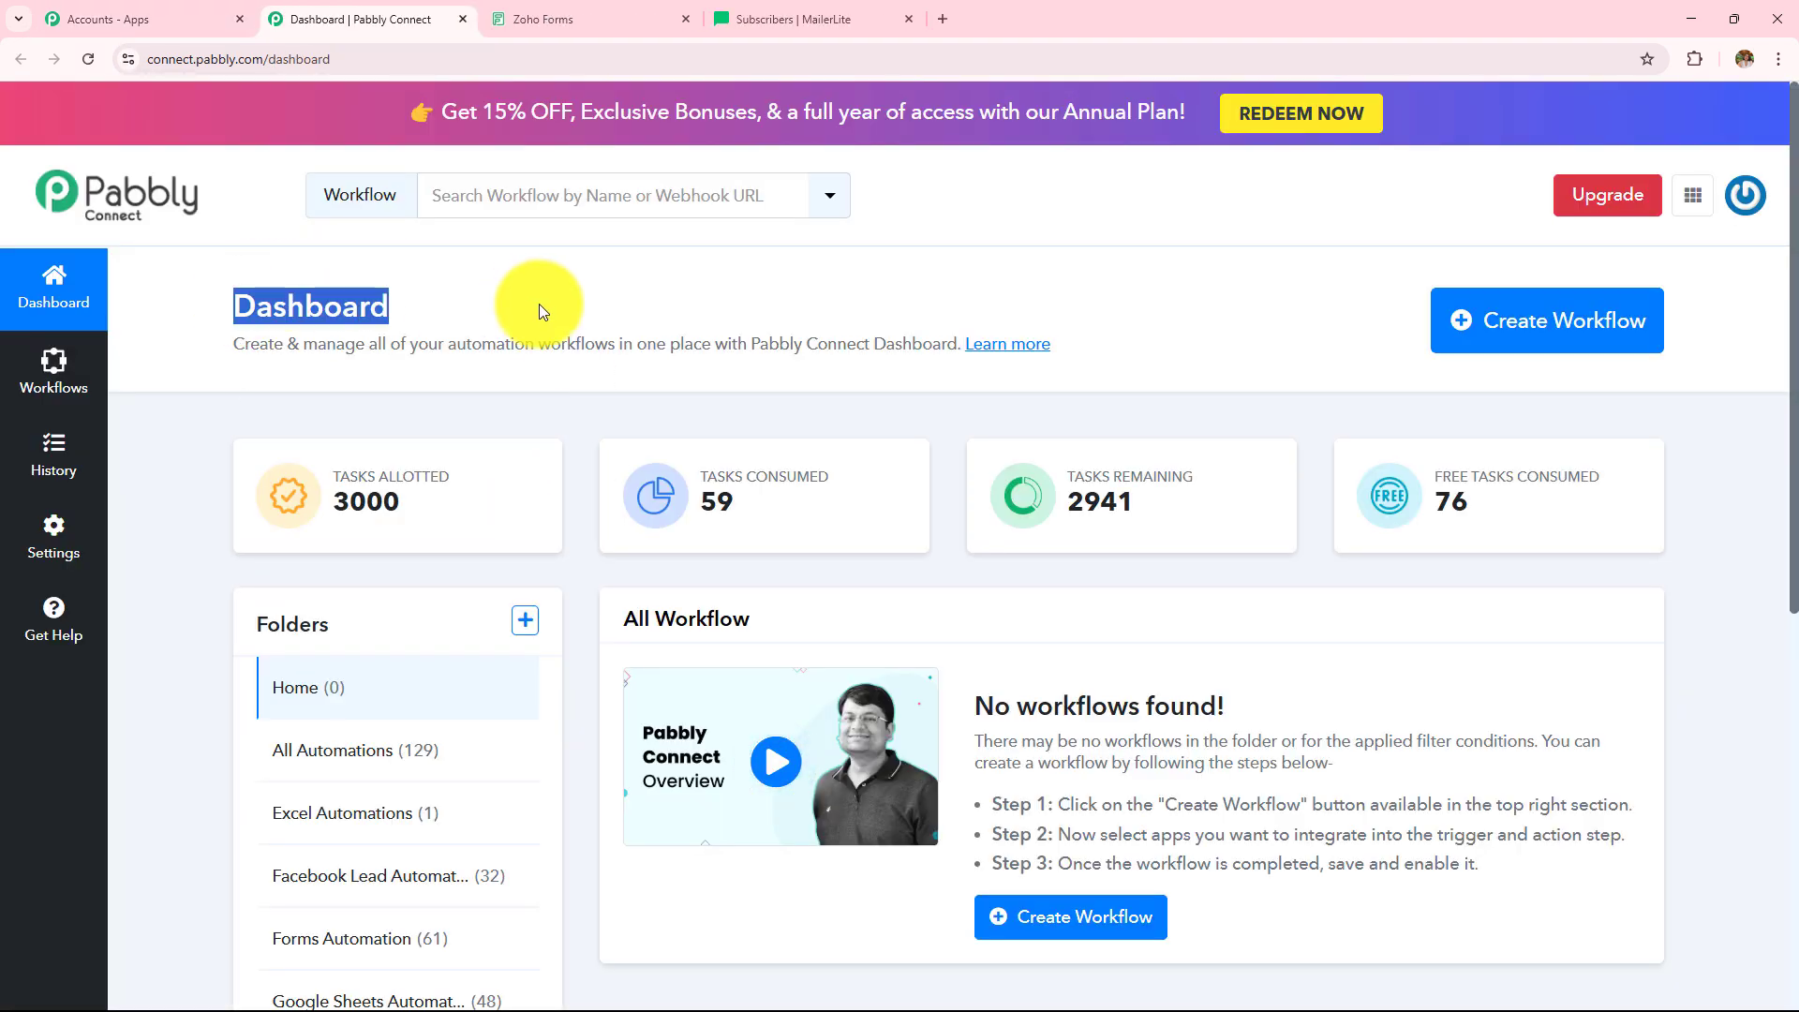
pyautogui.scroll(-2, 666, 577)
pyautogui.moveTo(599, 430); pyautogui.dragTo(803, 434)
pyautogui.scroll(-3, 341, 248)
pyautogui.moveTo(244, 170); pyautogui.dragTo(394, 157)
pyautogui.scroll(4, 442, 413)
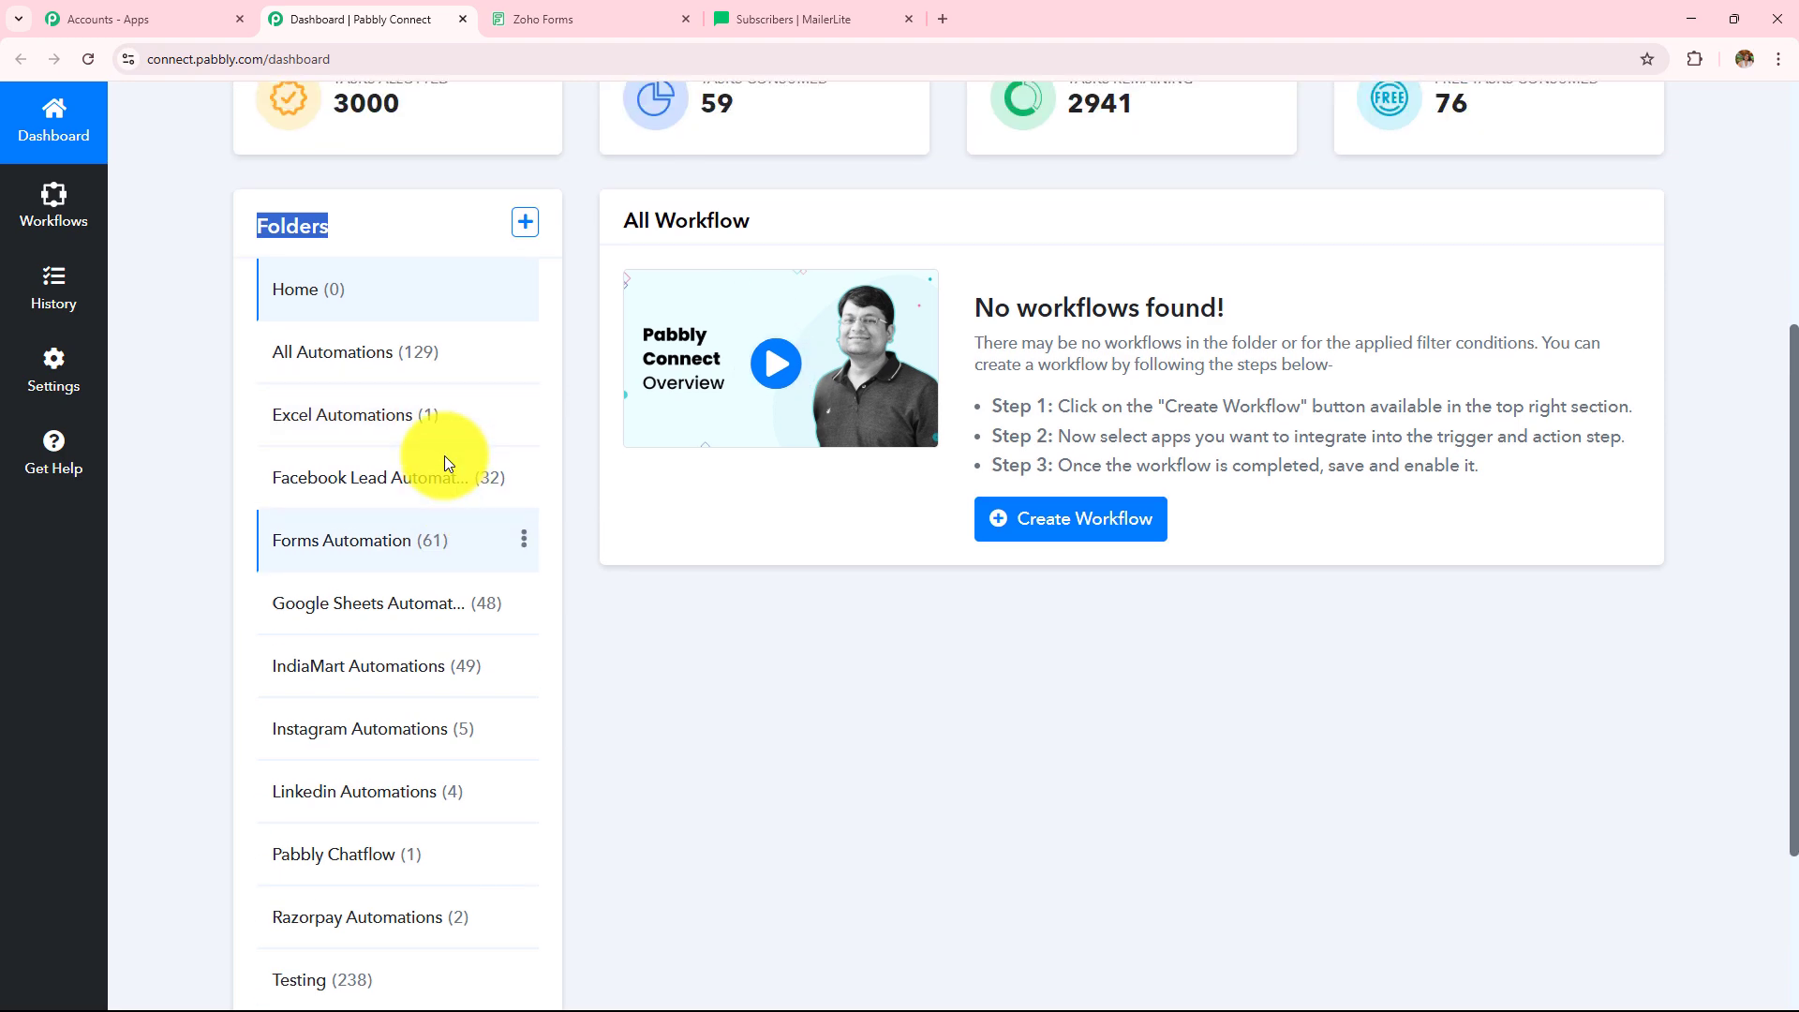
# - Look over the new folder form's name and parent folder fields, then close it unsaved
pyautogui.click(524, 531)
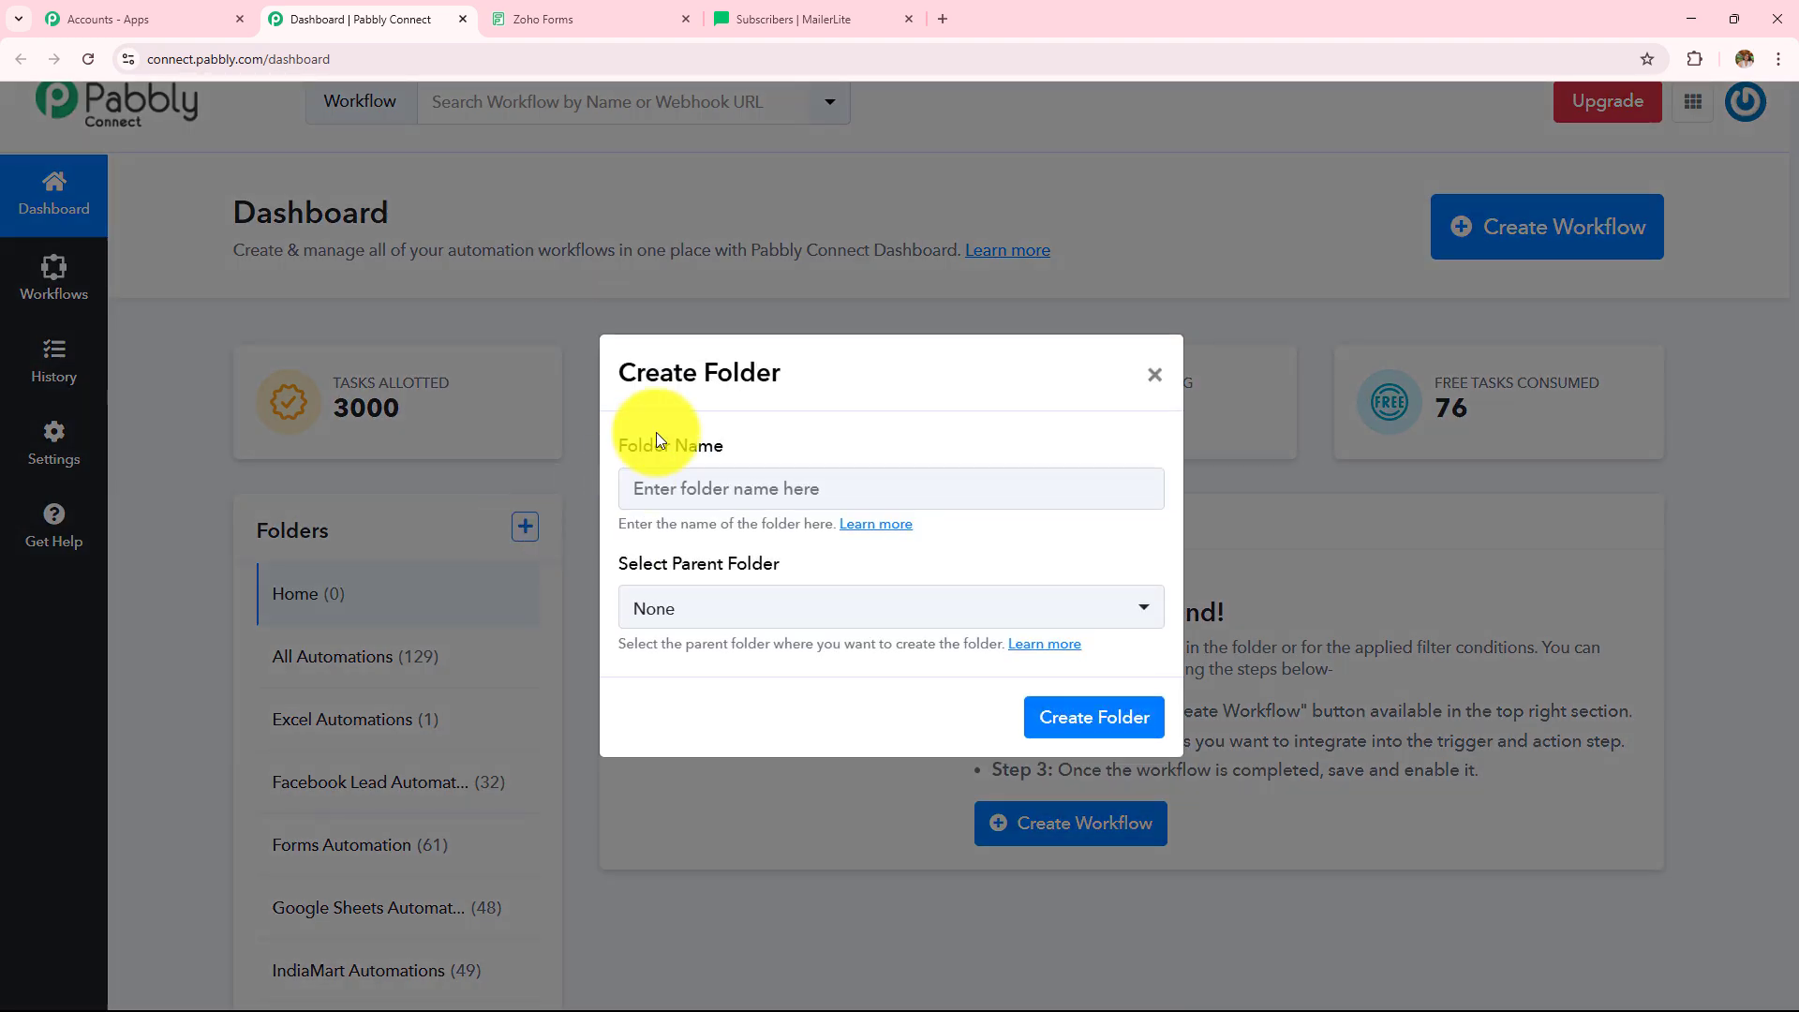
pyautogui.moveTo(615, 448); pyautogui.dragTo(731, 450)
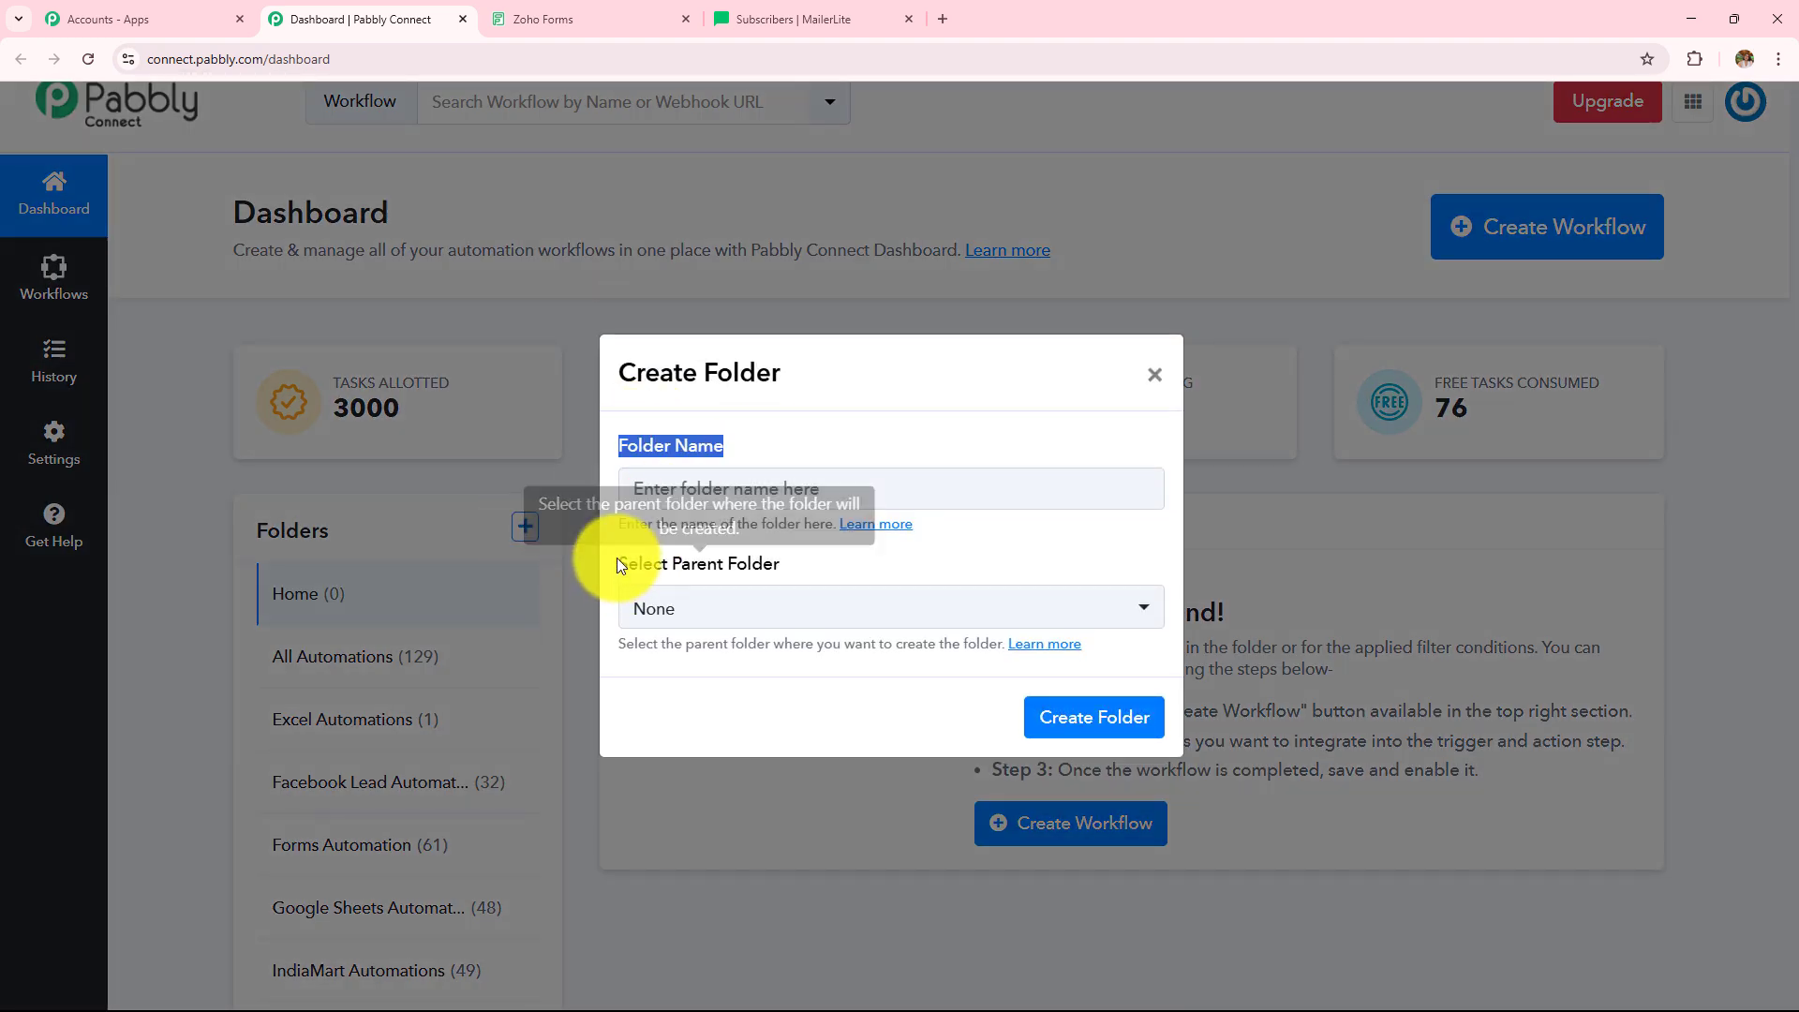
pyautogui.moveTo(616, 559); pyautogui.dragTo(909, 551)
pyautogui.click(1154, 374)
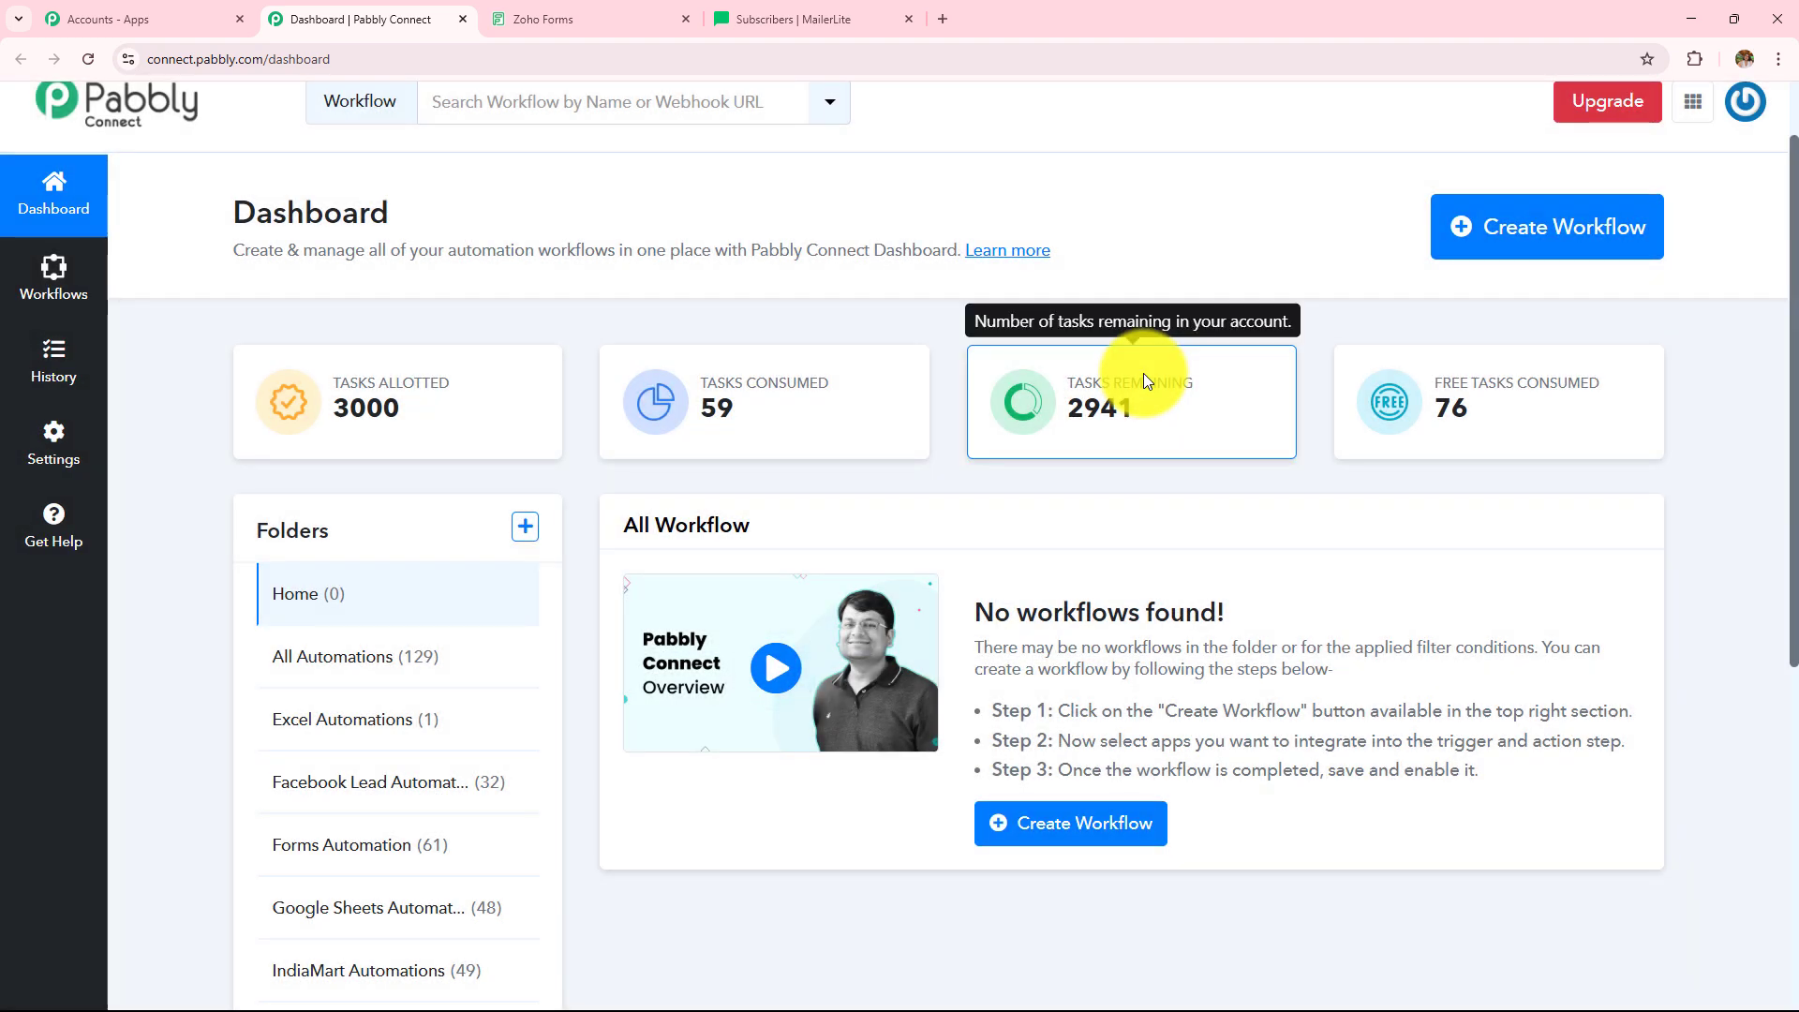
pyautogui.scroll(1, 1145, 374)
pyautogui.scroll(1, 1145, 374)
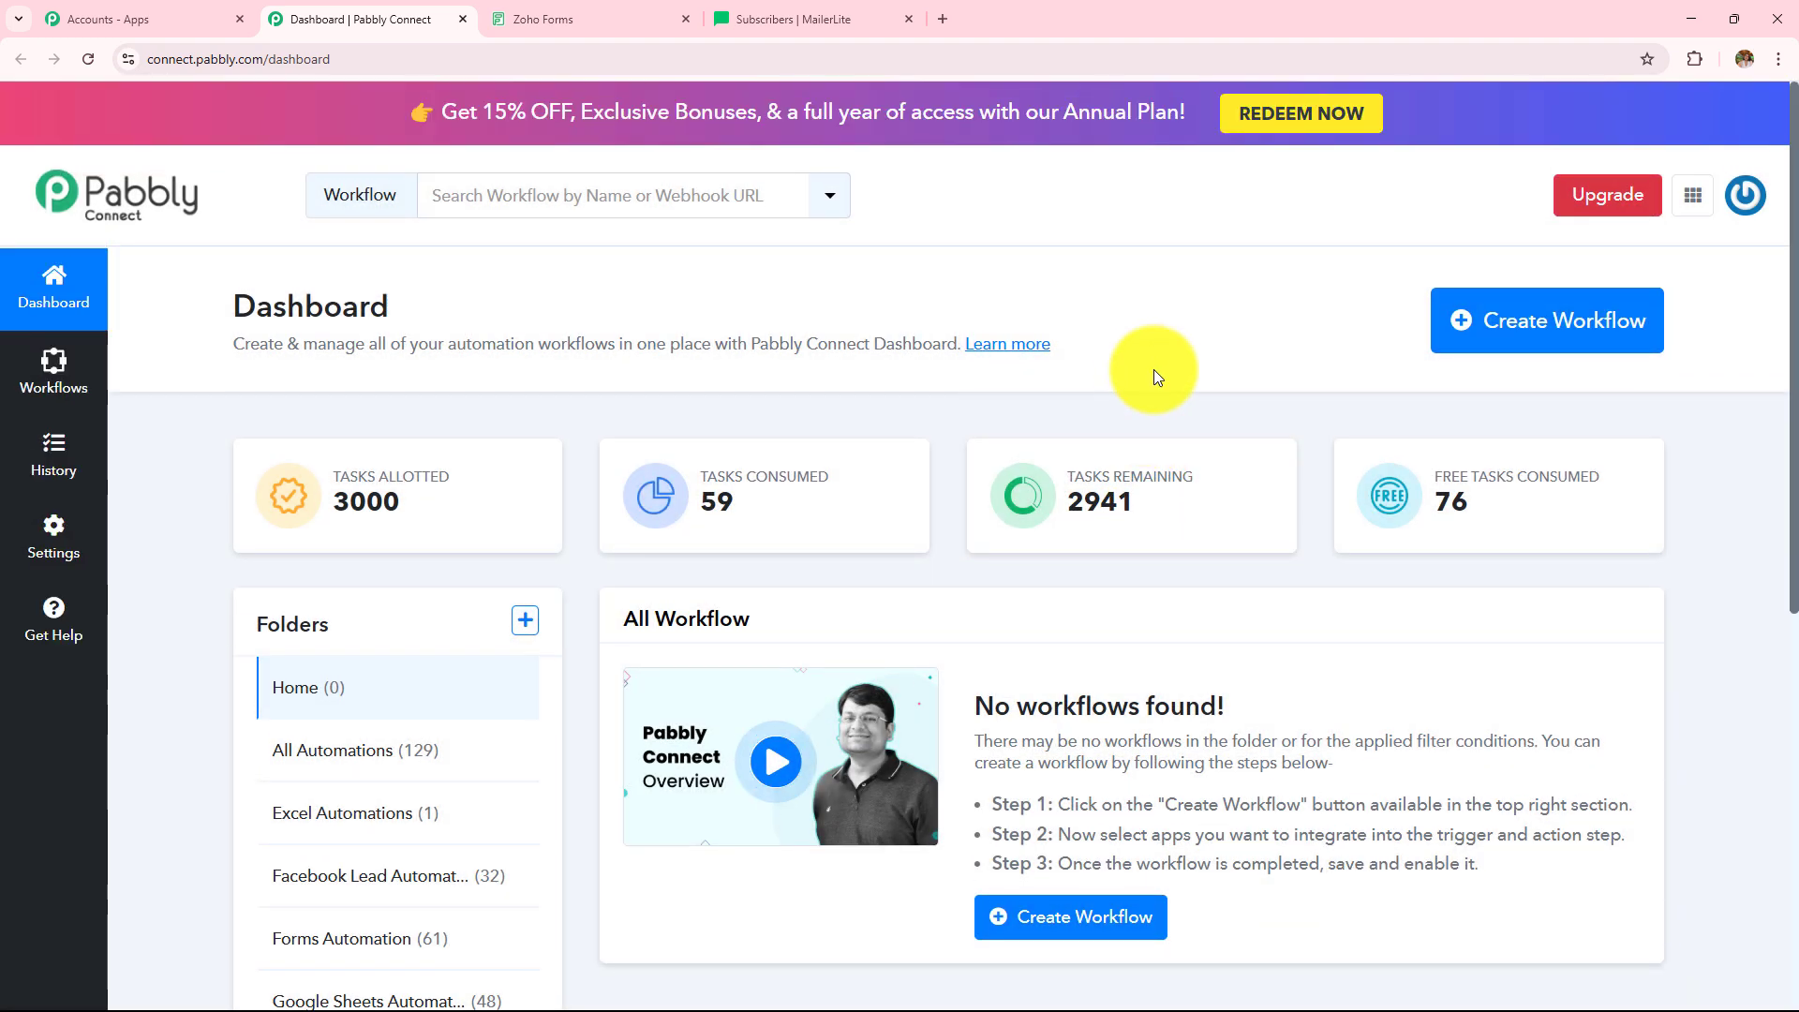
# - Create workflow 'How to Create or Update MailerLite Subscribers on Zoho Forms Submission' in the Forms Automation folder
pyautogui.click(1560, 347)
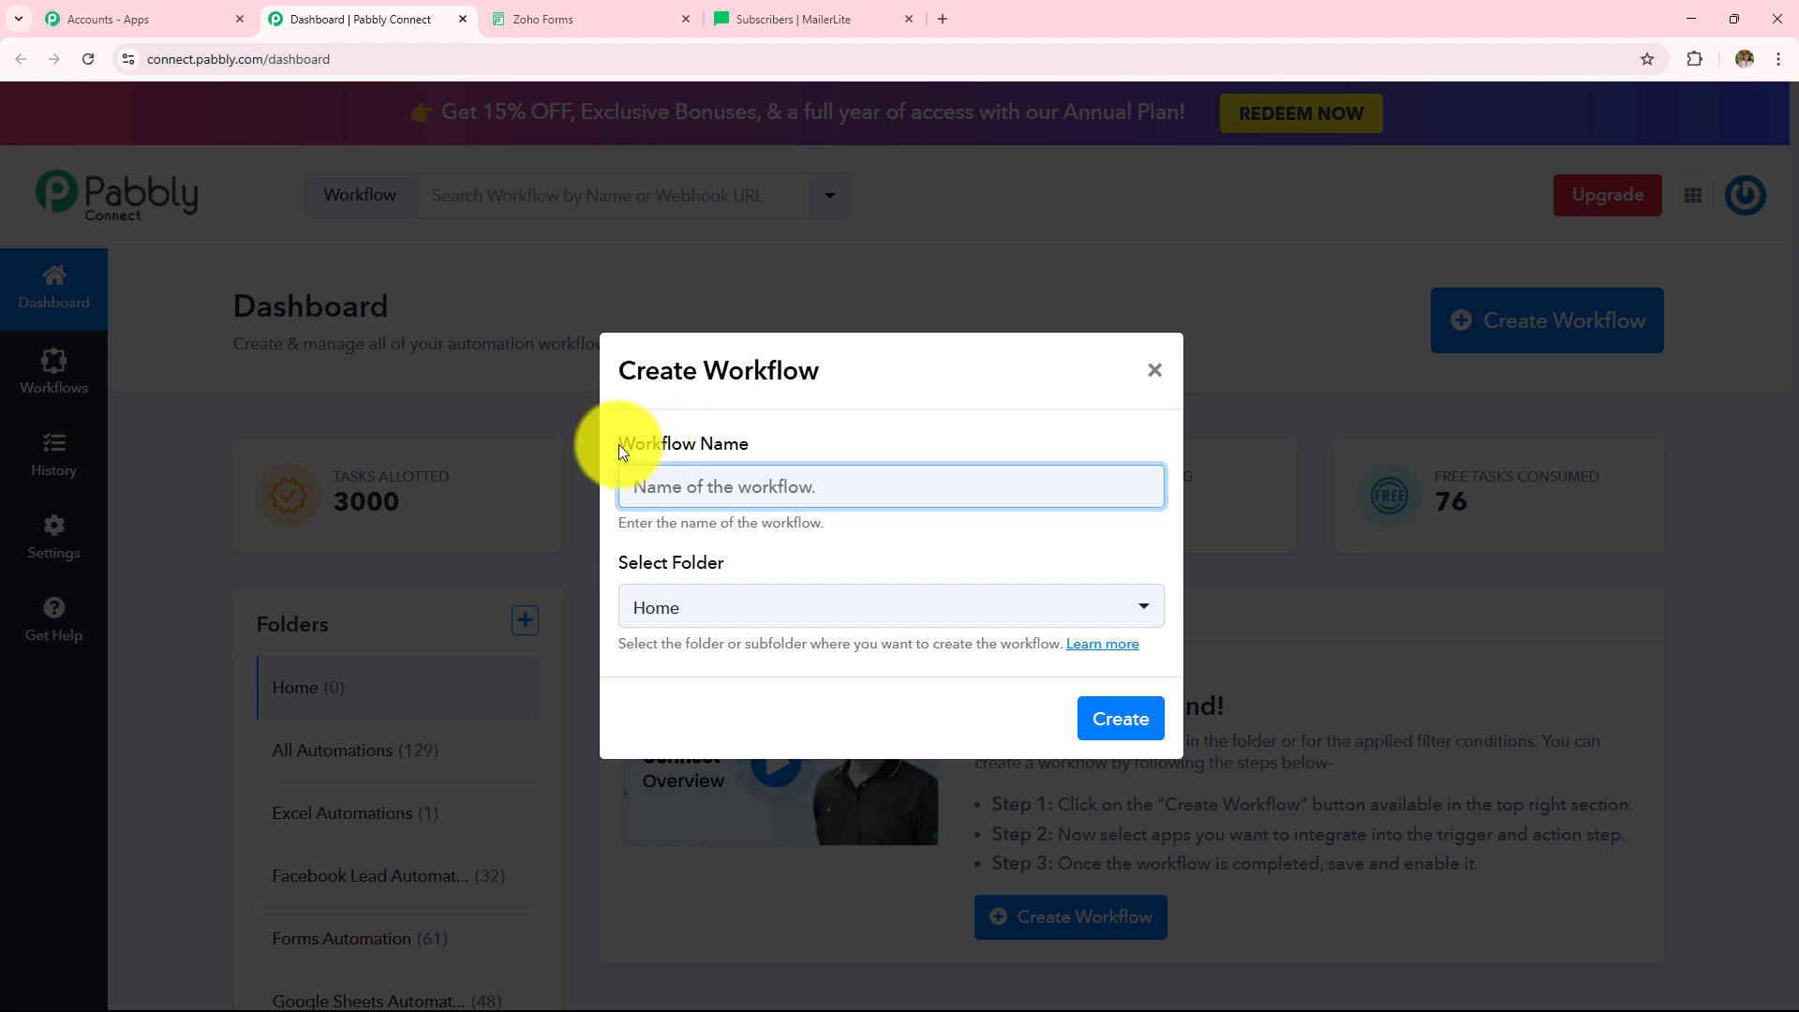
pyautogui.moveTo(616, 444); pyautogui.dragTo(752, 465)
pyautogui.moveTo(620, 562); pyautogui.dragTo(773, 562)
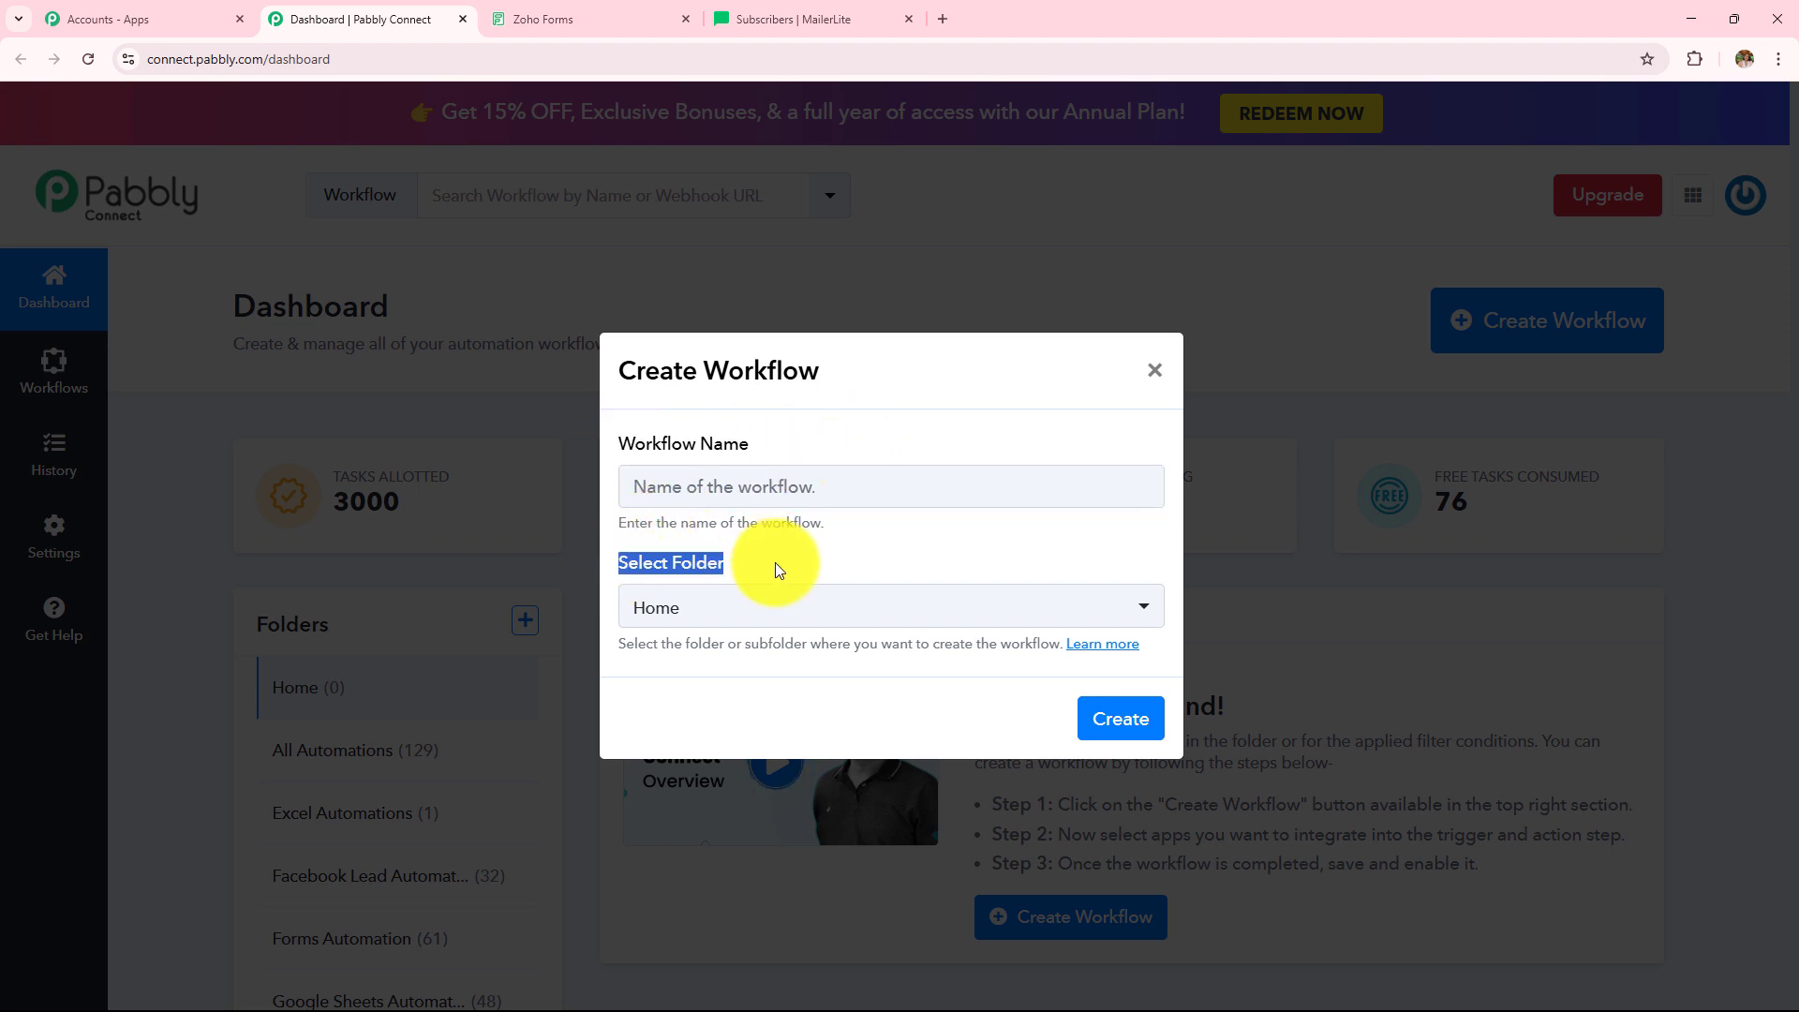
pyautogui.click(806, 493)
pyautogui.write('Create or Update MailerLite Subscribers  on Zoho Forms Submission')
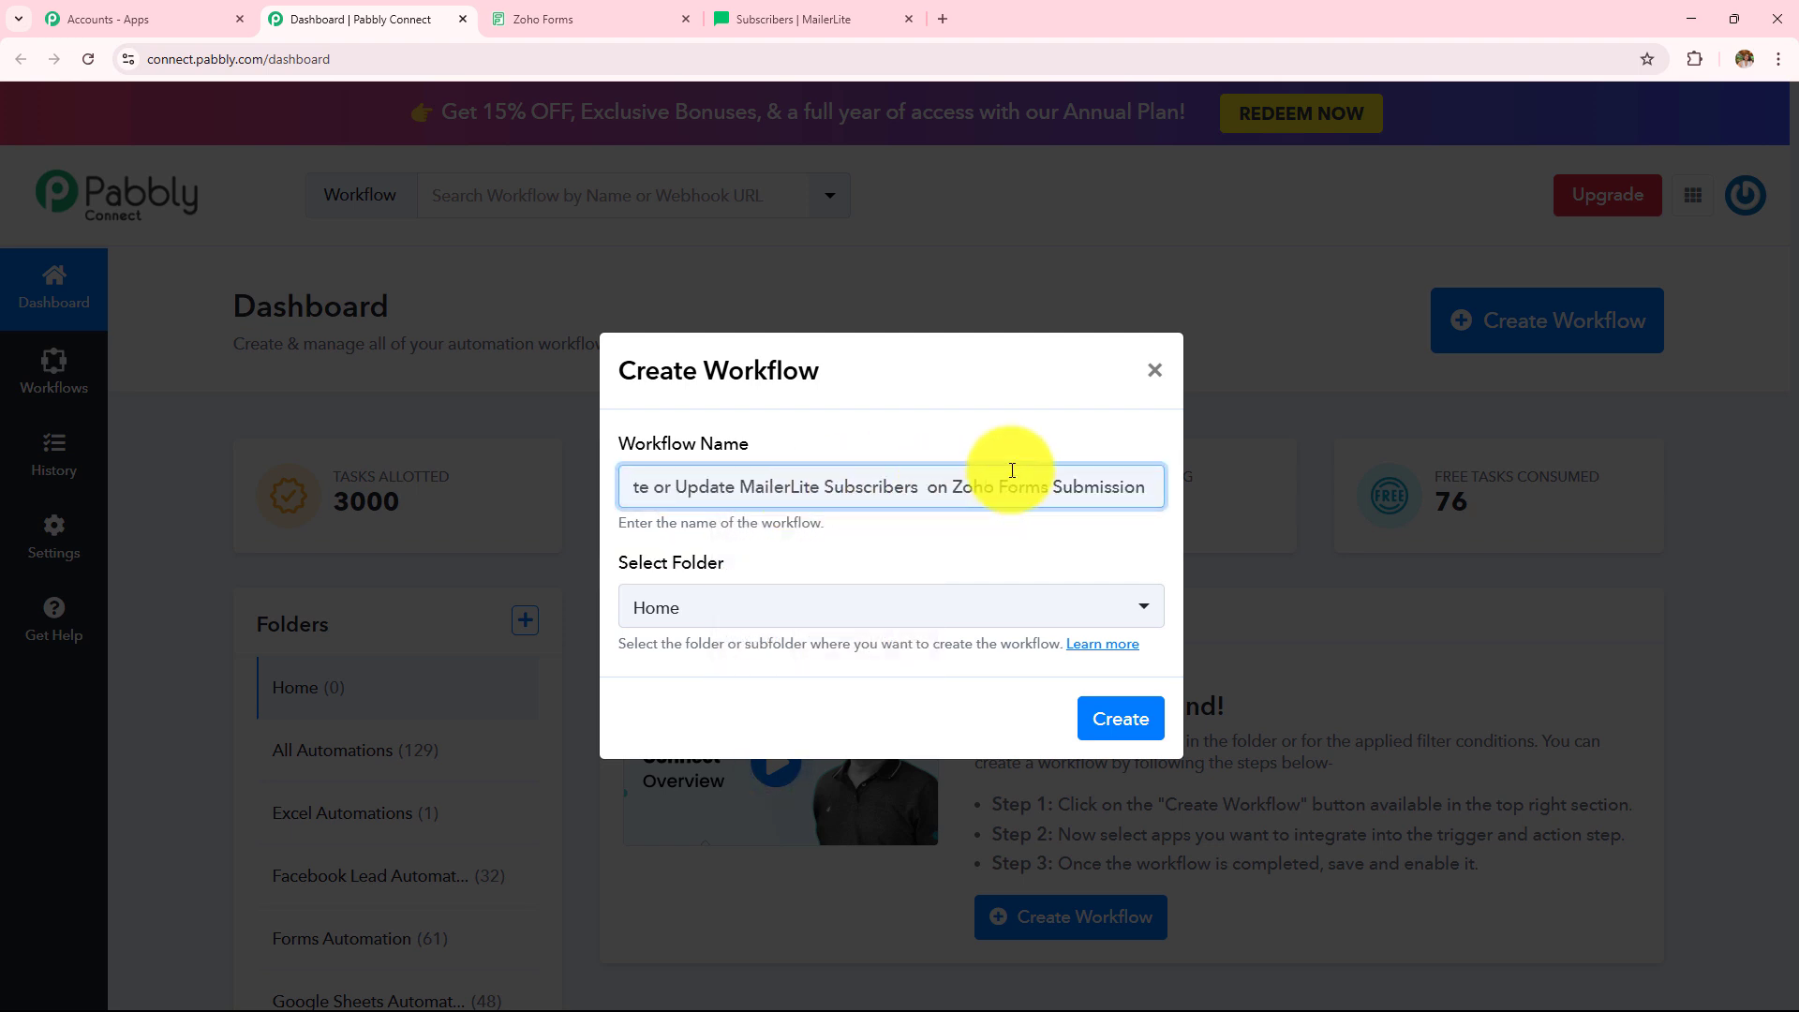
pyautogui.moveTo(1137, 482); pyautogui.dragTo(1327, 485)
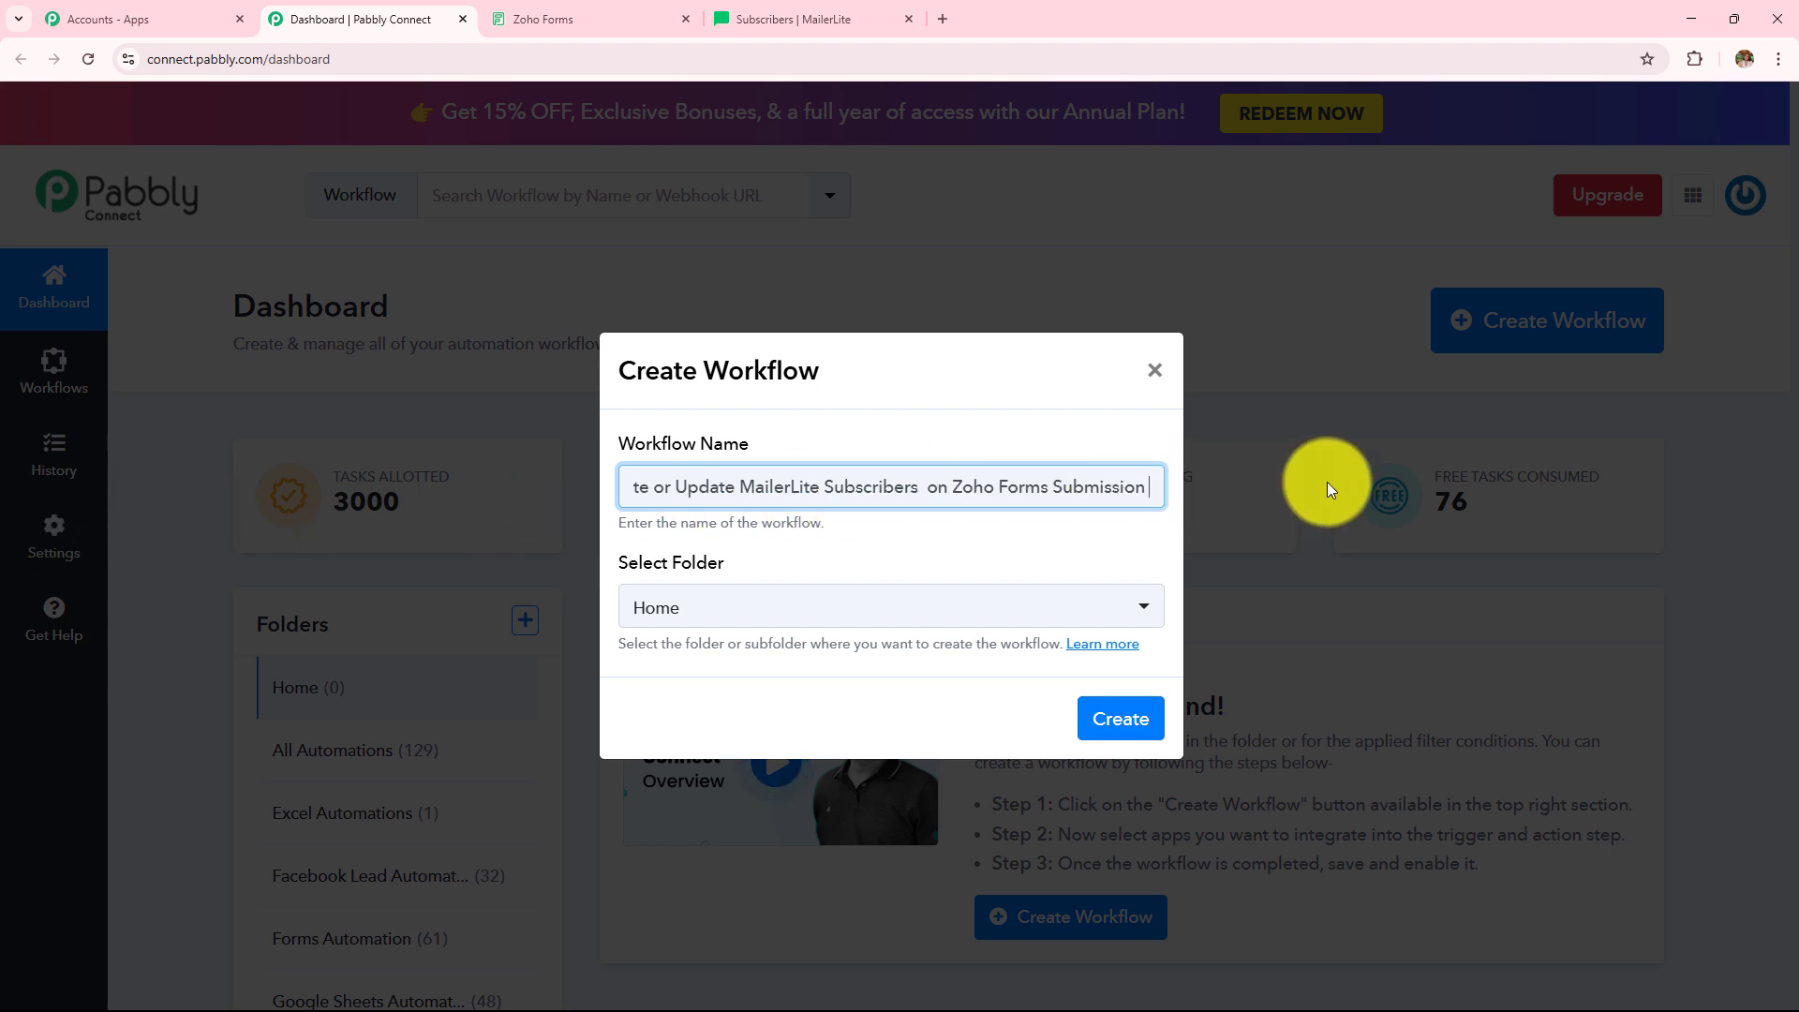
pyautogui.click(746, 609)
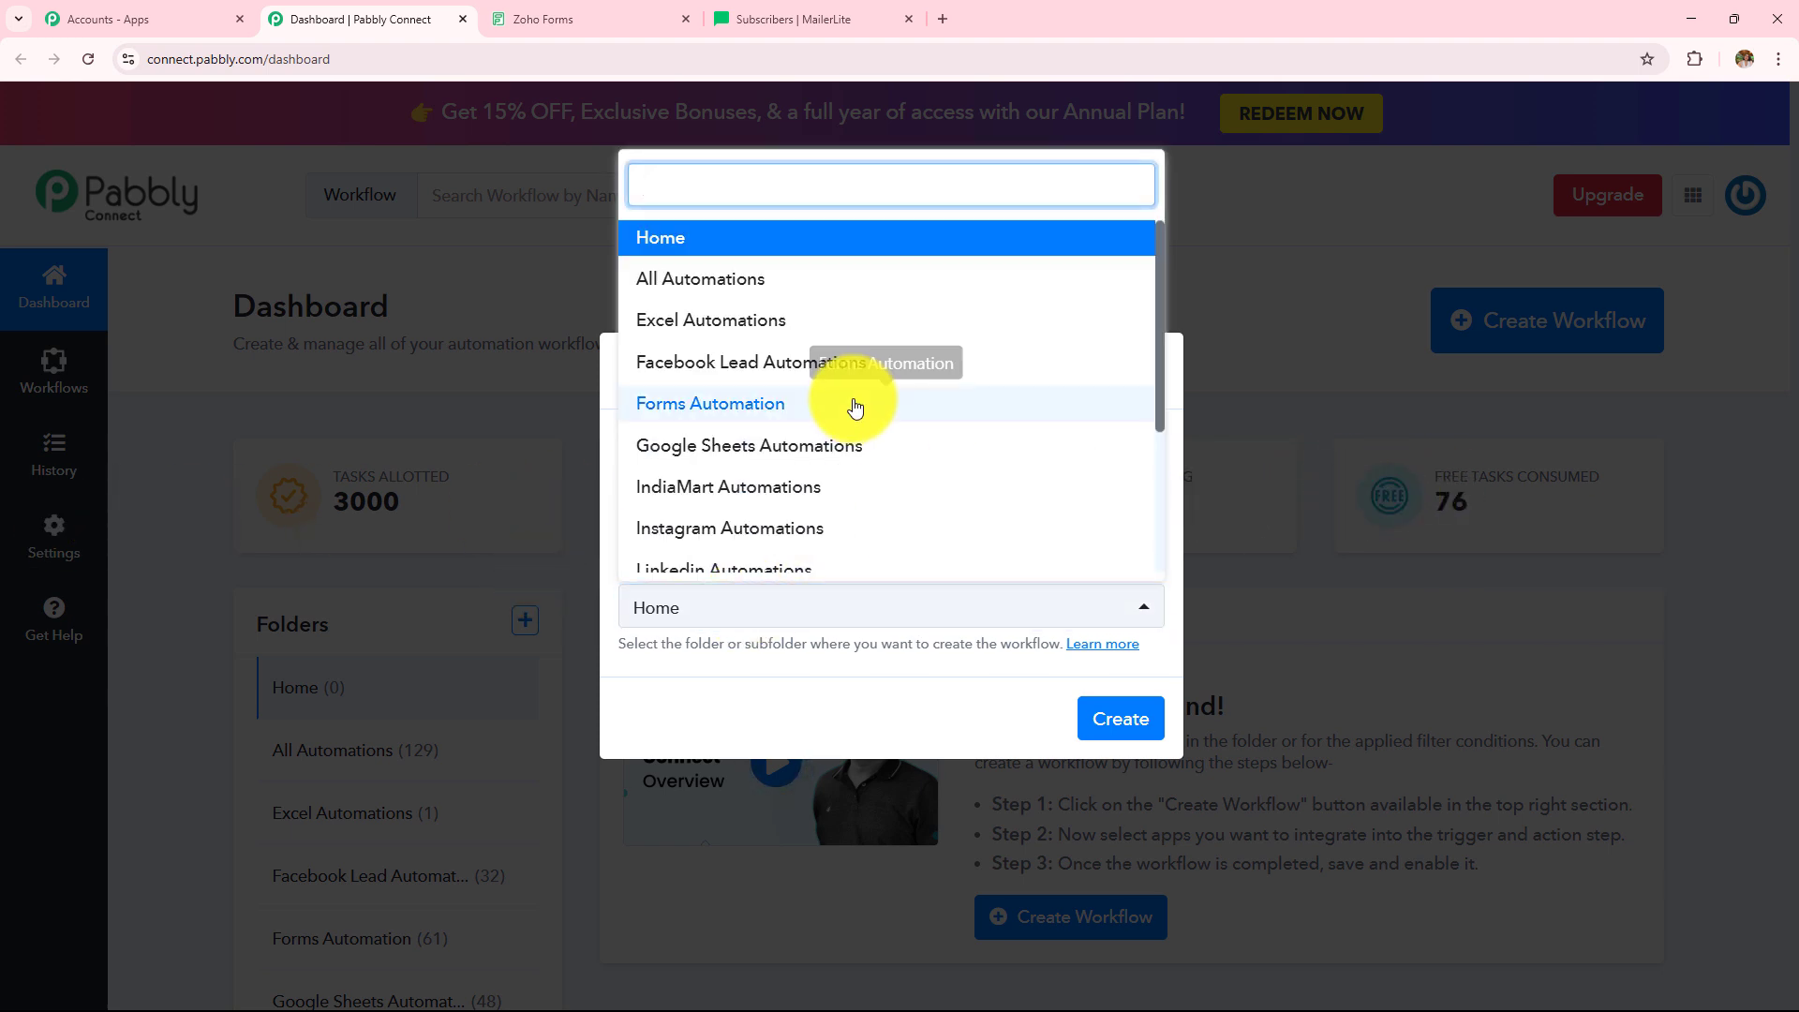
pyautogui.scroll(-3, 852, 393)
pyautogui.scroll(3, 855, 407)
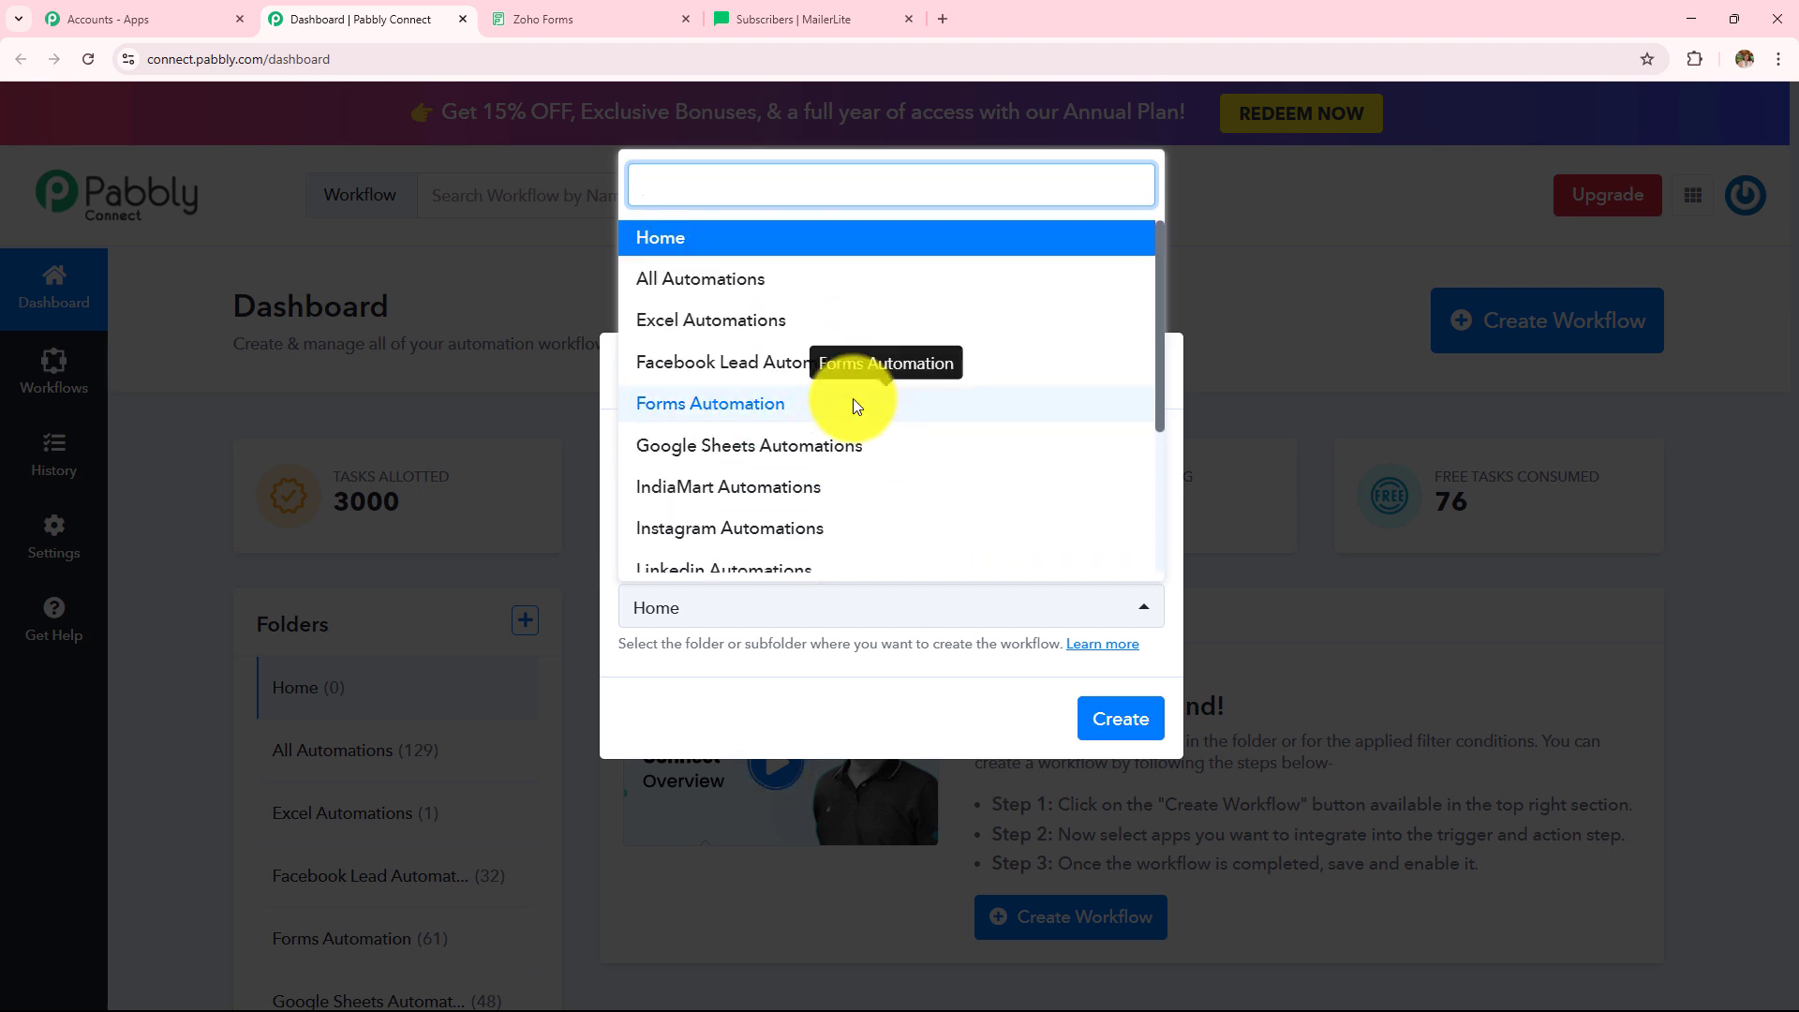
pyautogui.click(854, 406)
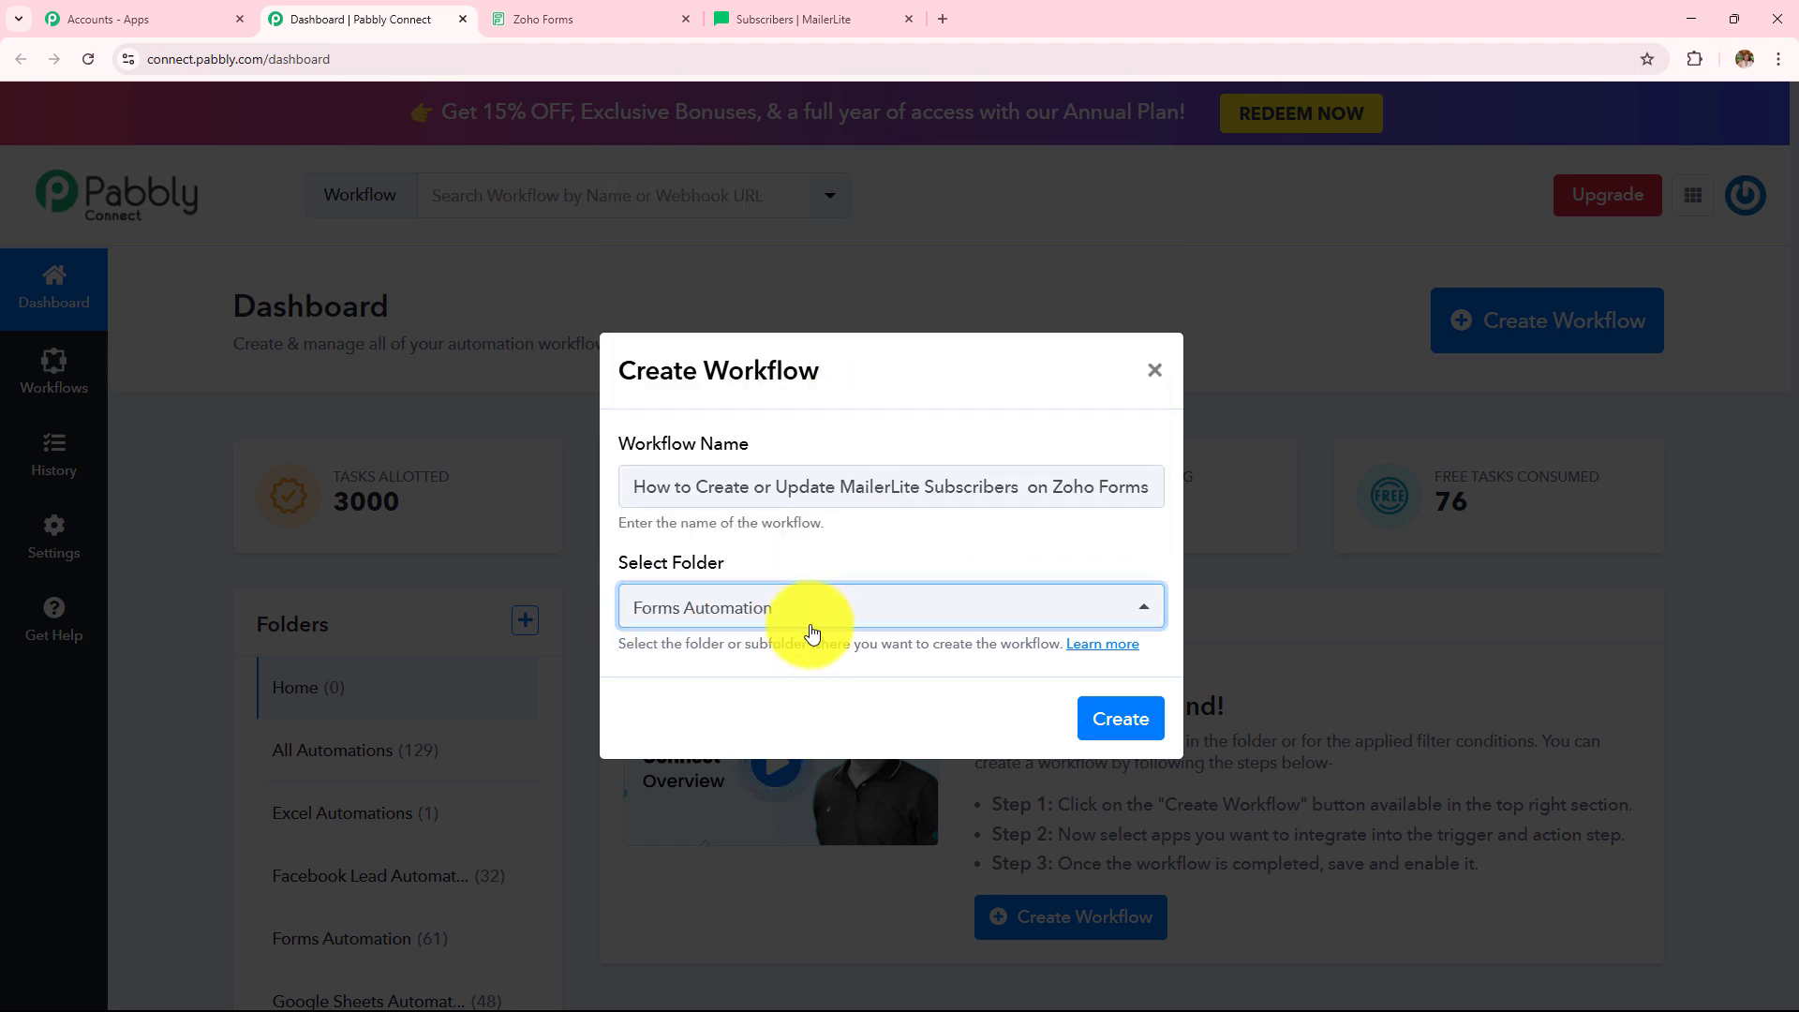
pyautogui.click(1106, 738)
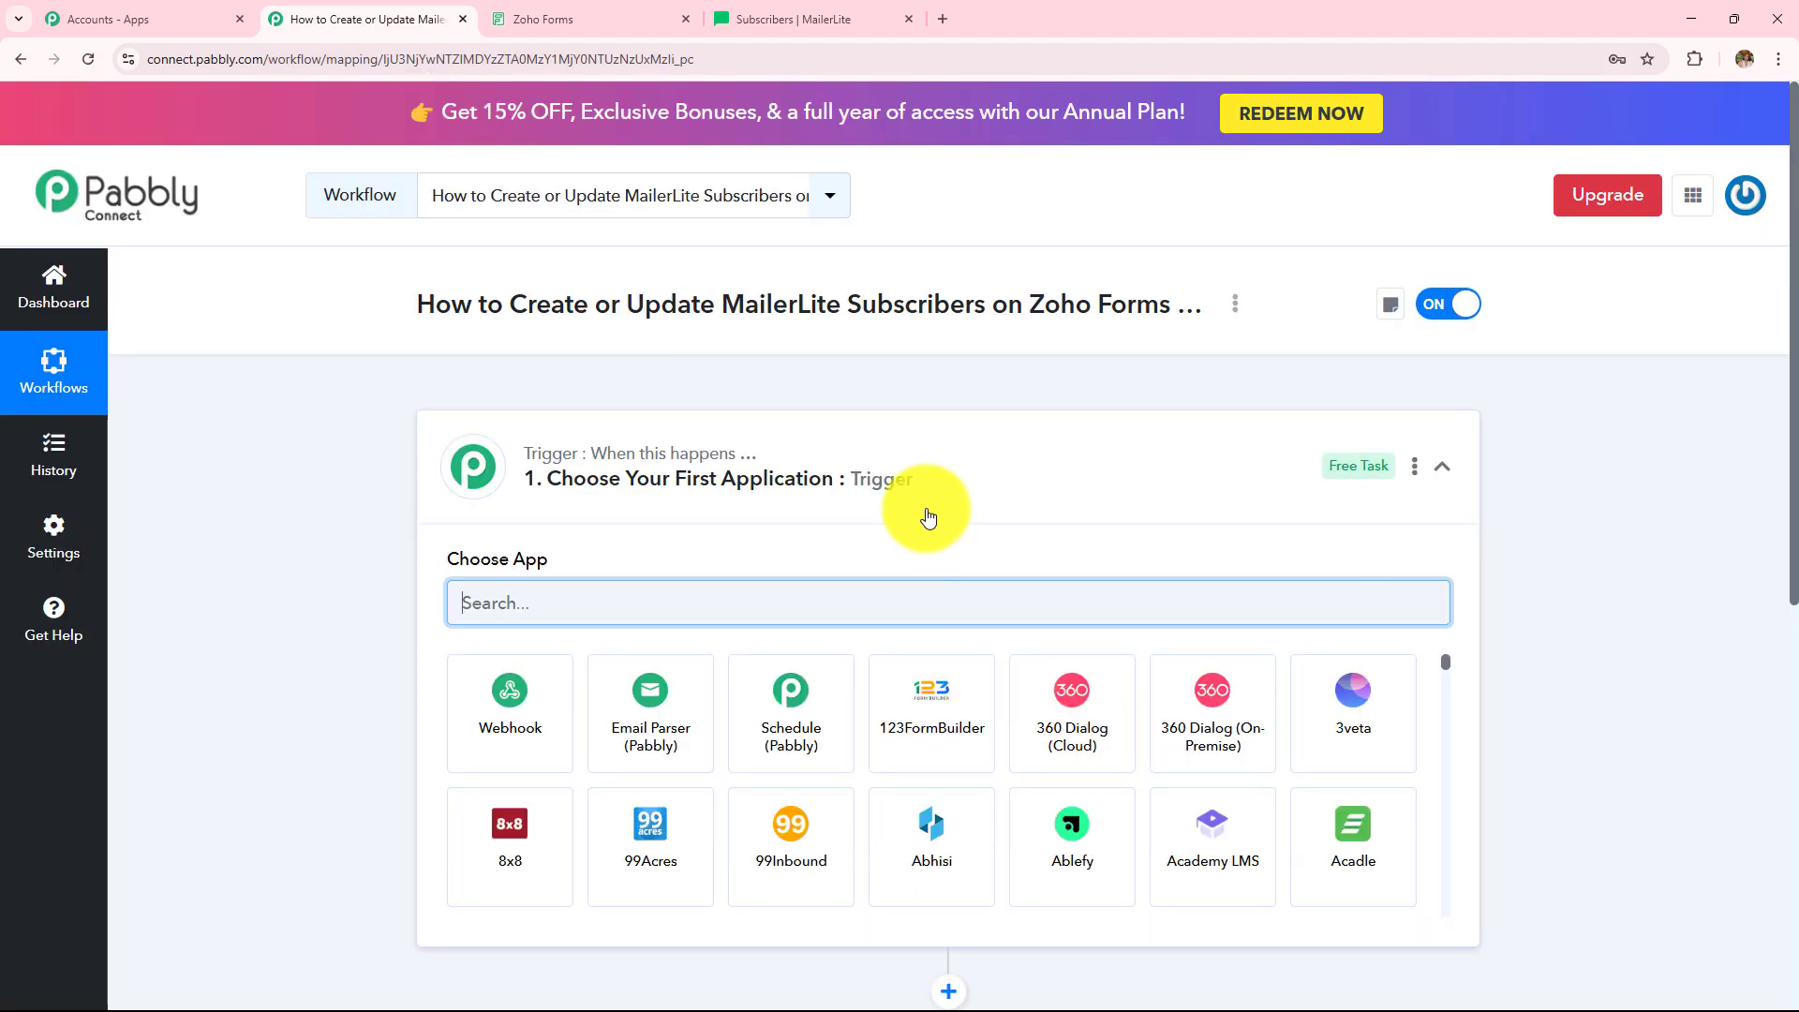
pyautogui.click(928, 516)
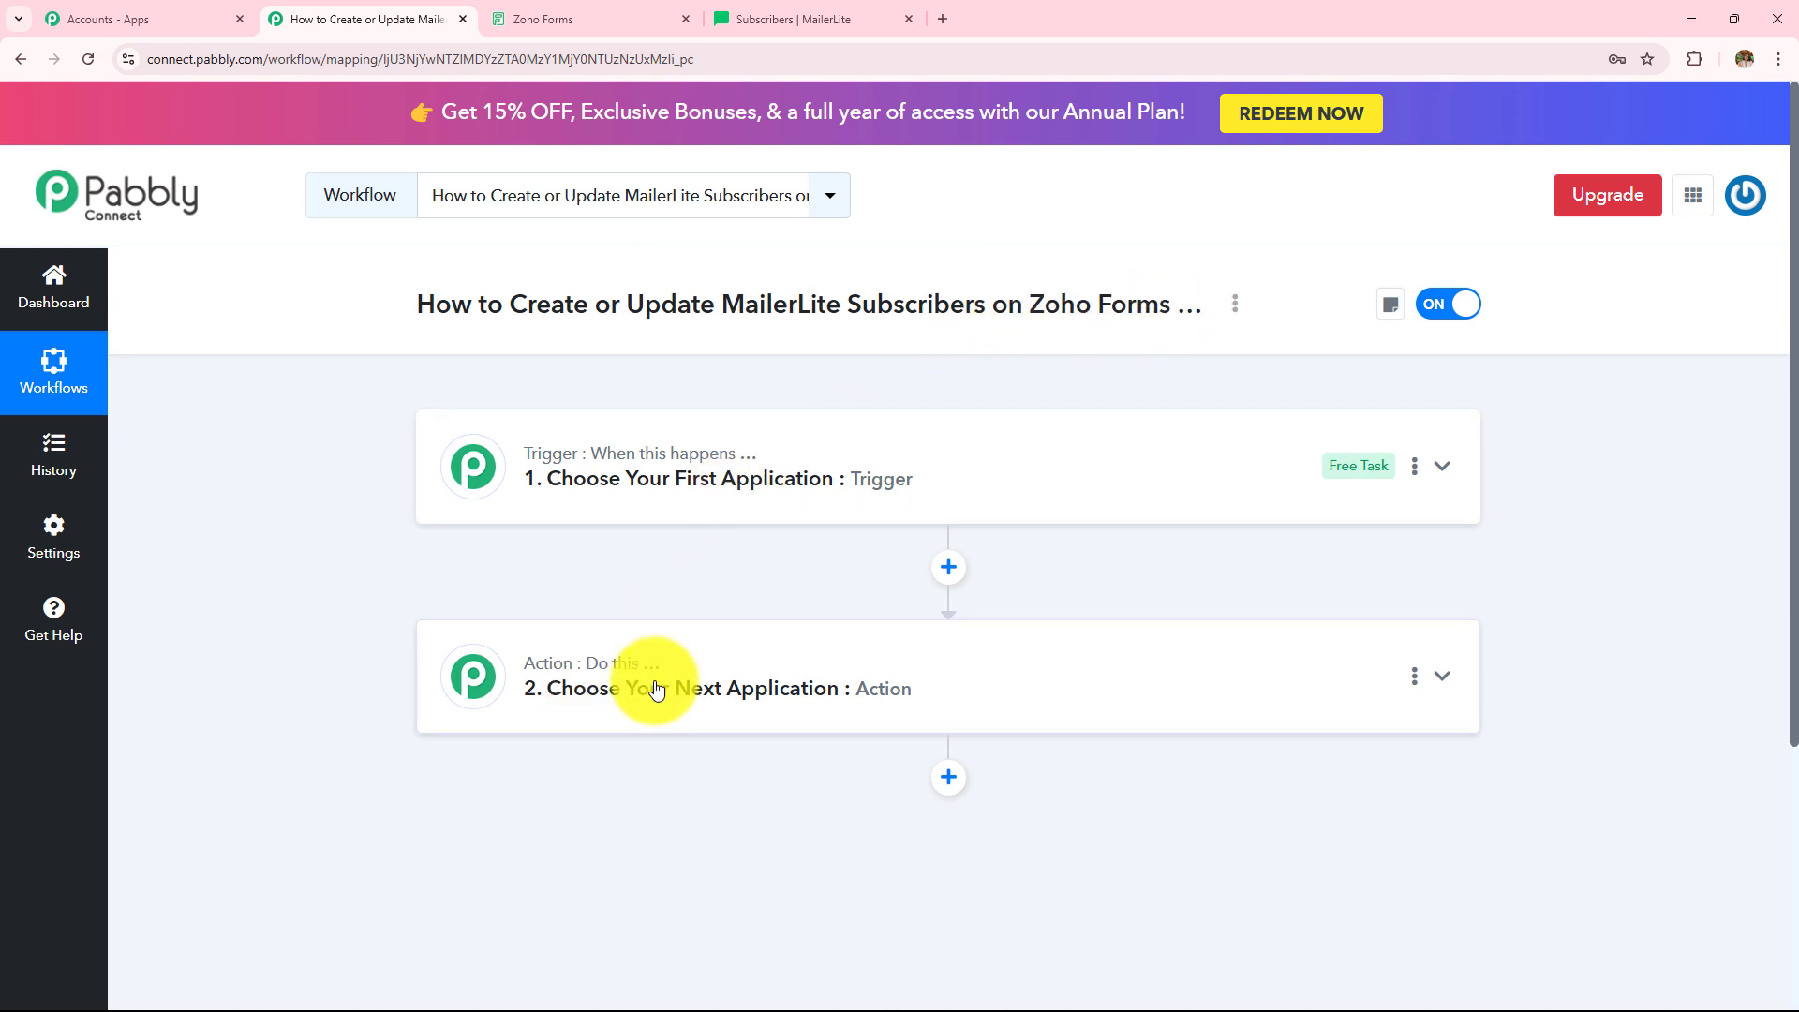
pyautogui.click(691, 509)
pyautogui.click(624, 592)
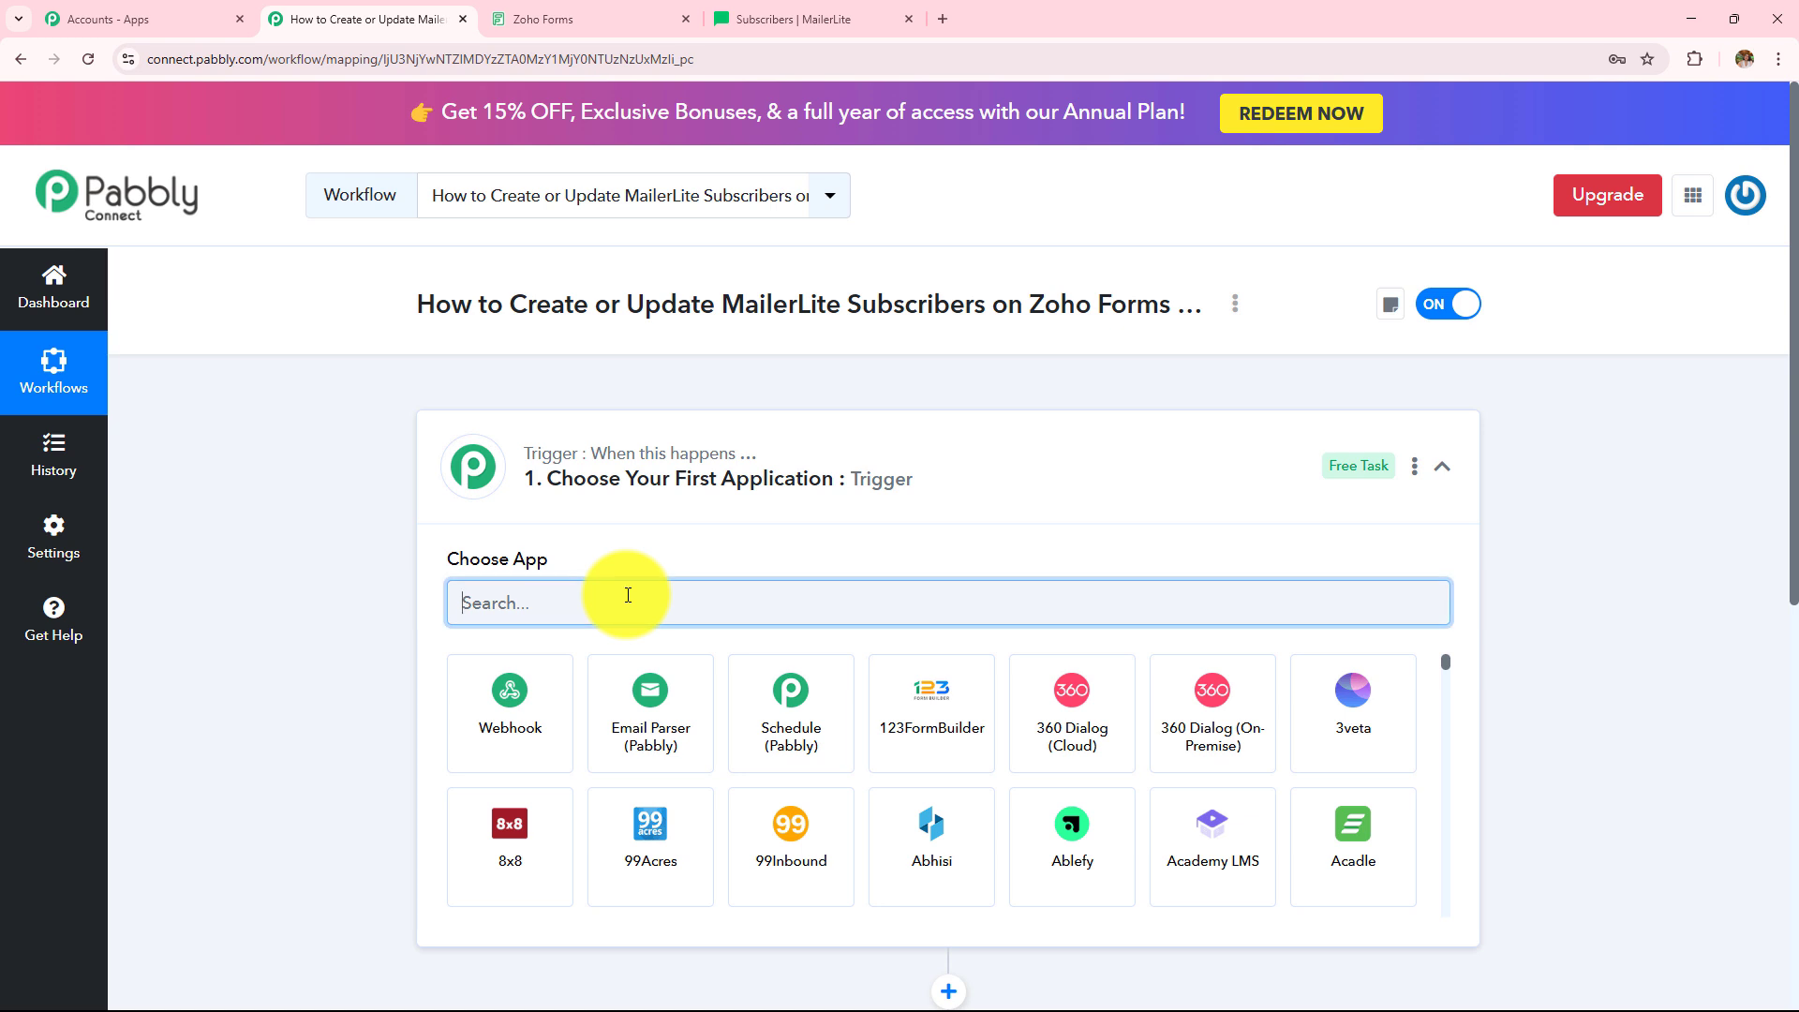
# - Set the trigger to Zoho Forms' New Form Submitted event, then go to Zoho Forms' My Forms
pyautogui.write('Zoho f')
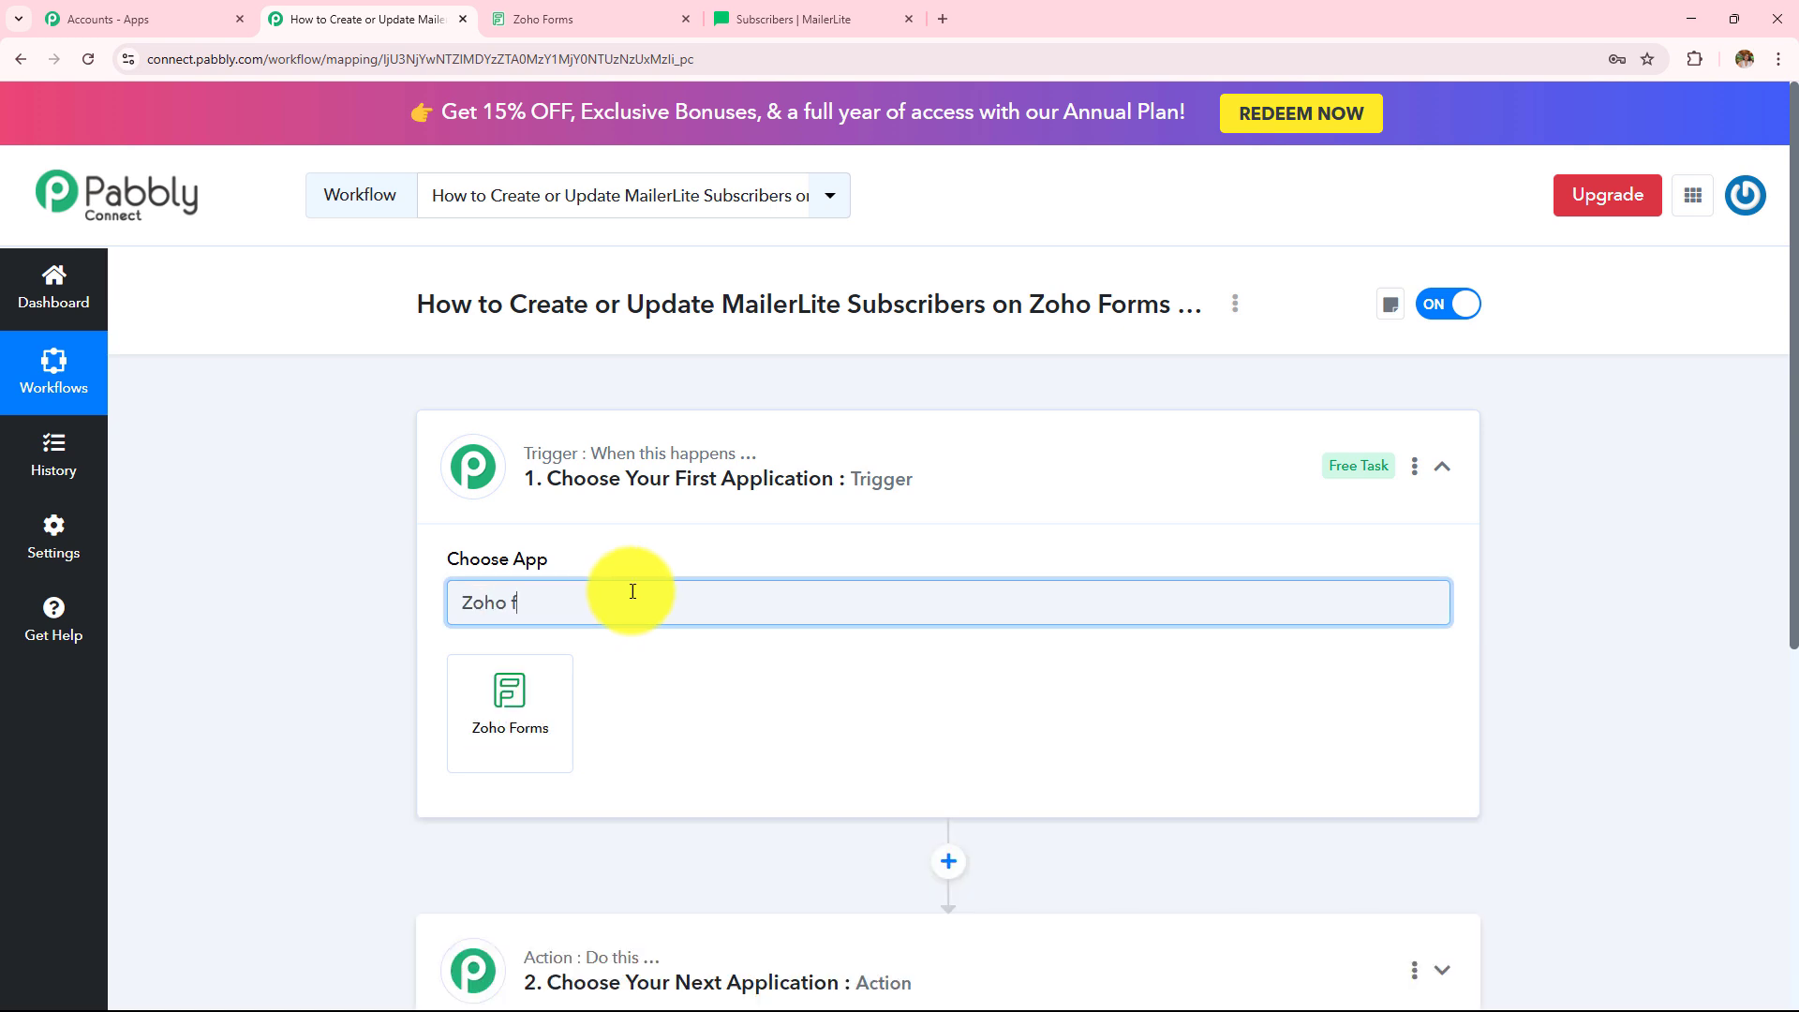
pyautogui.click(522, 710)
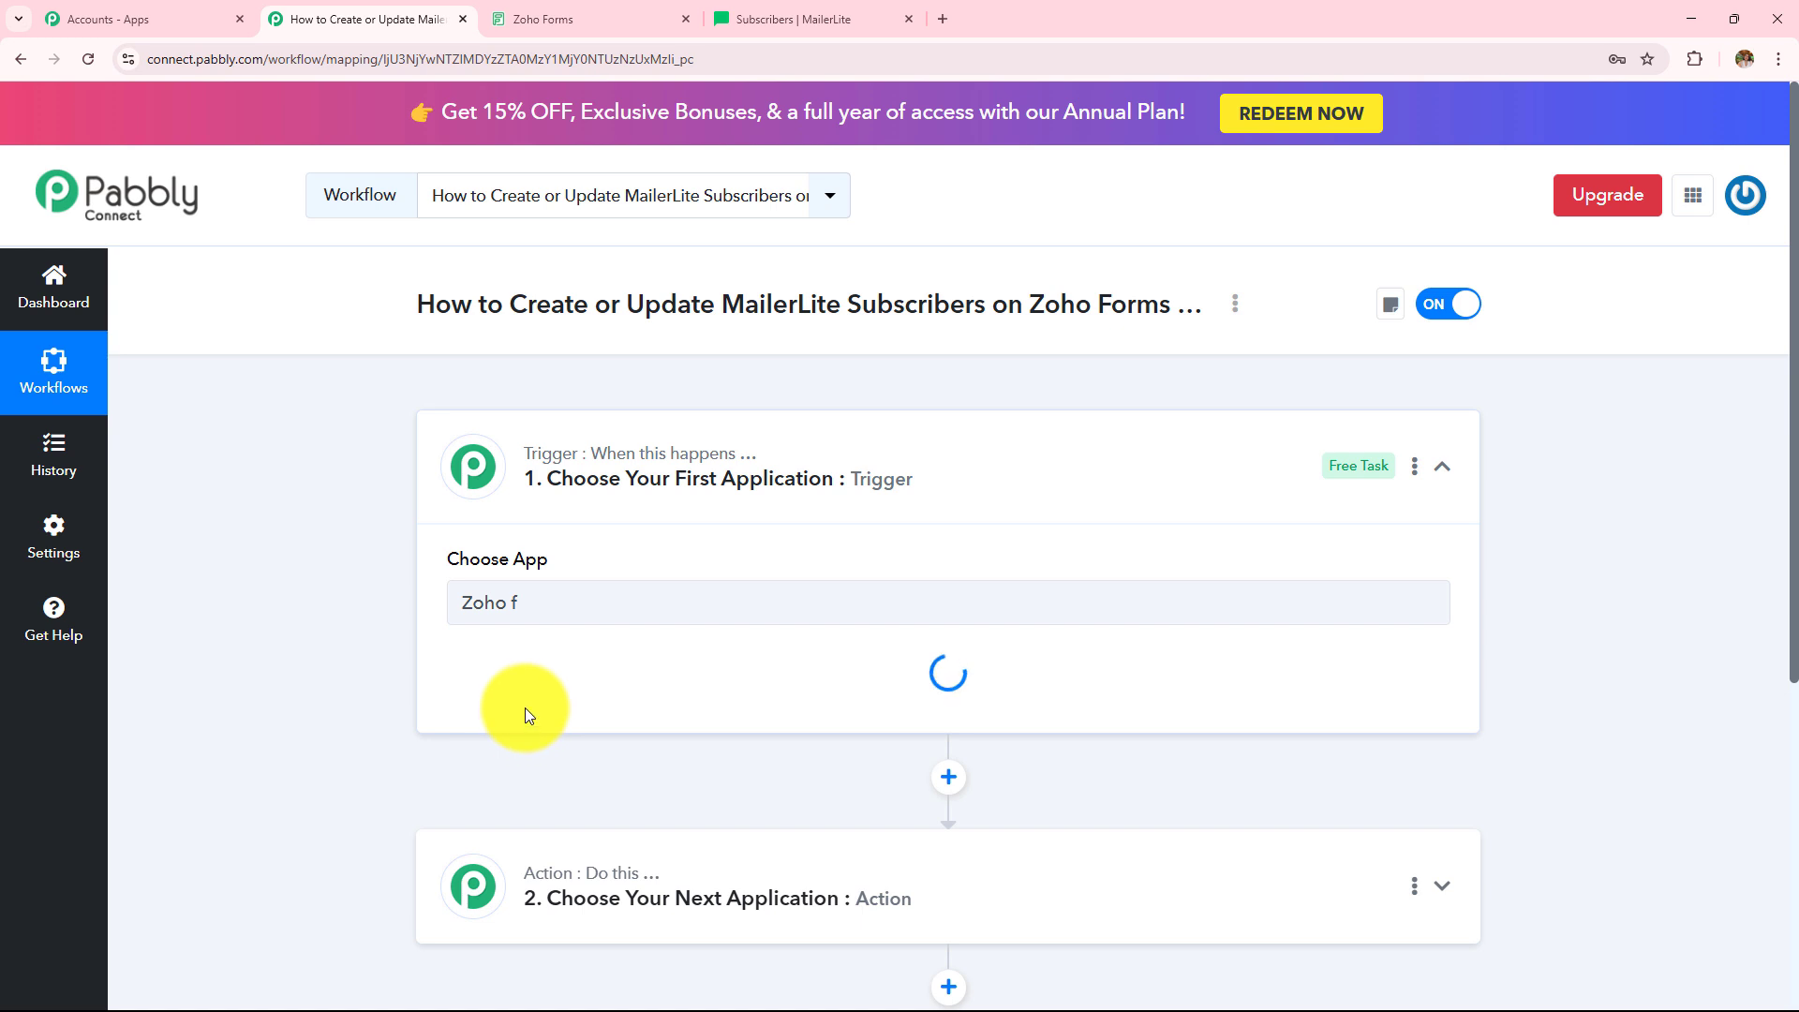
pyautogui.click(601, 832)
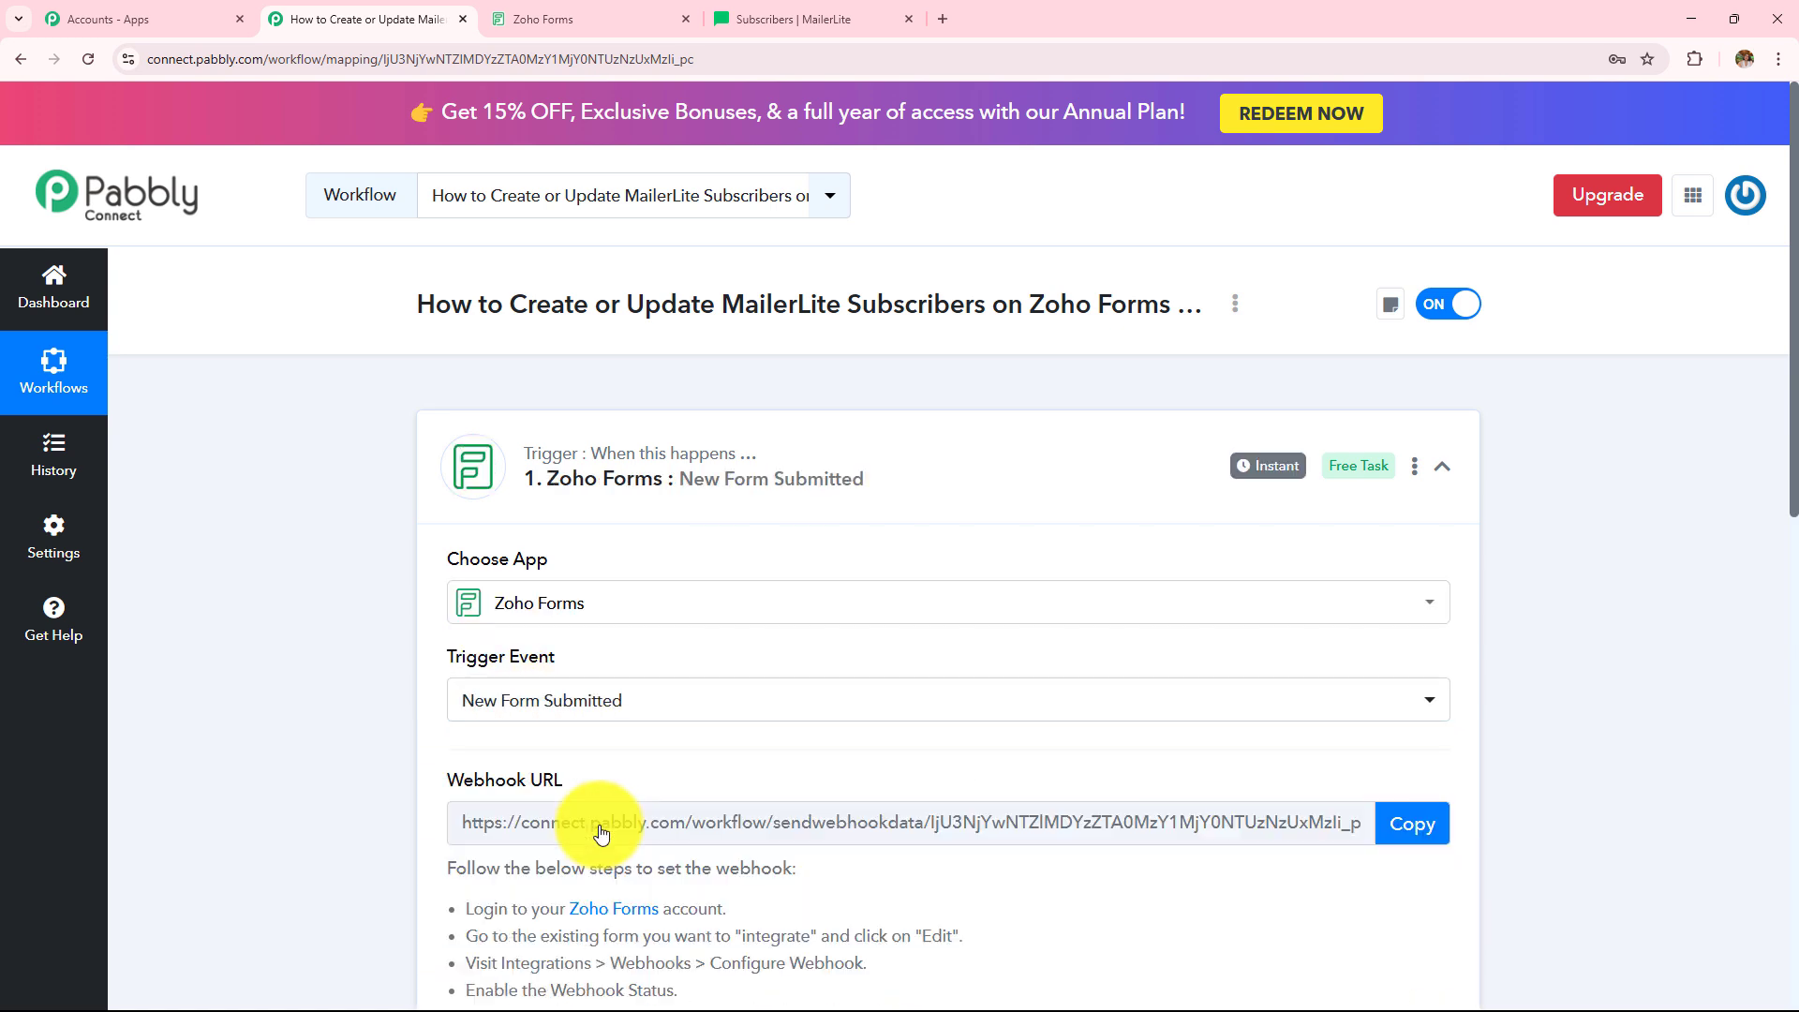
pyautogui.scroll(-3, 808, 624)
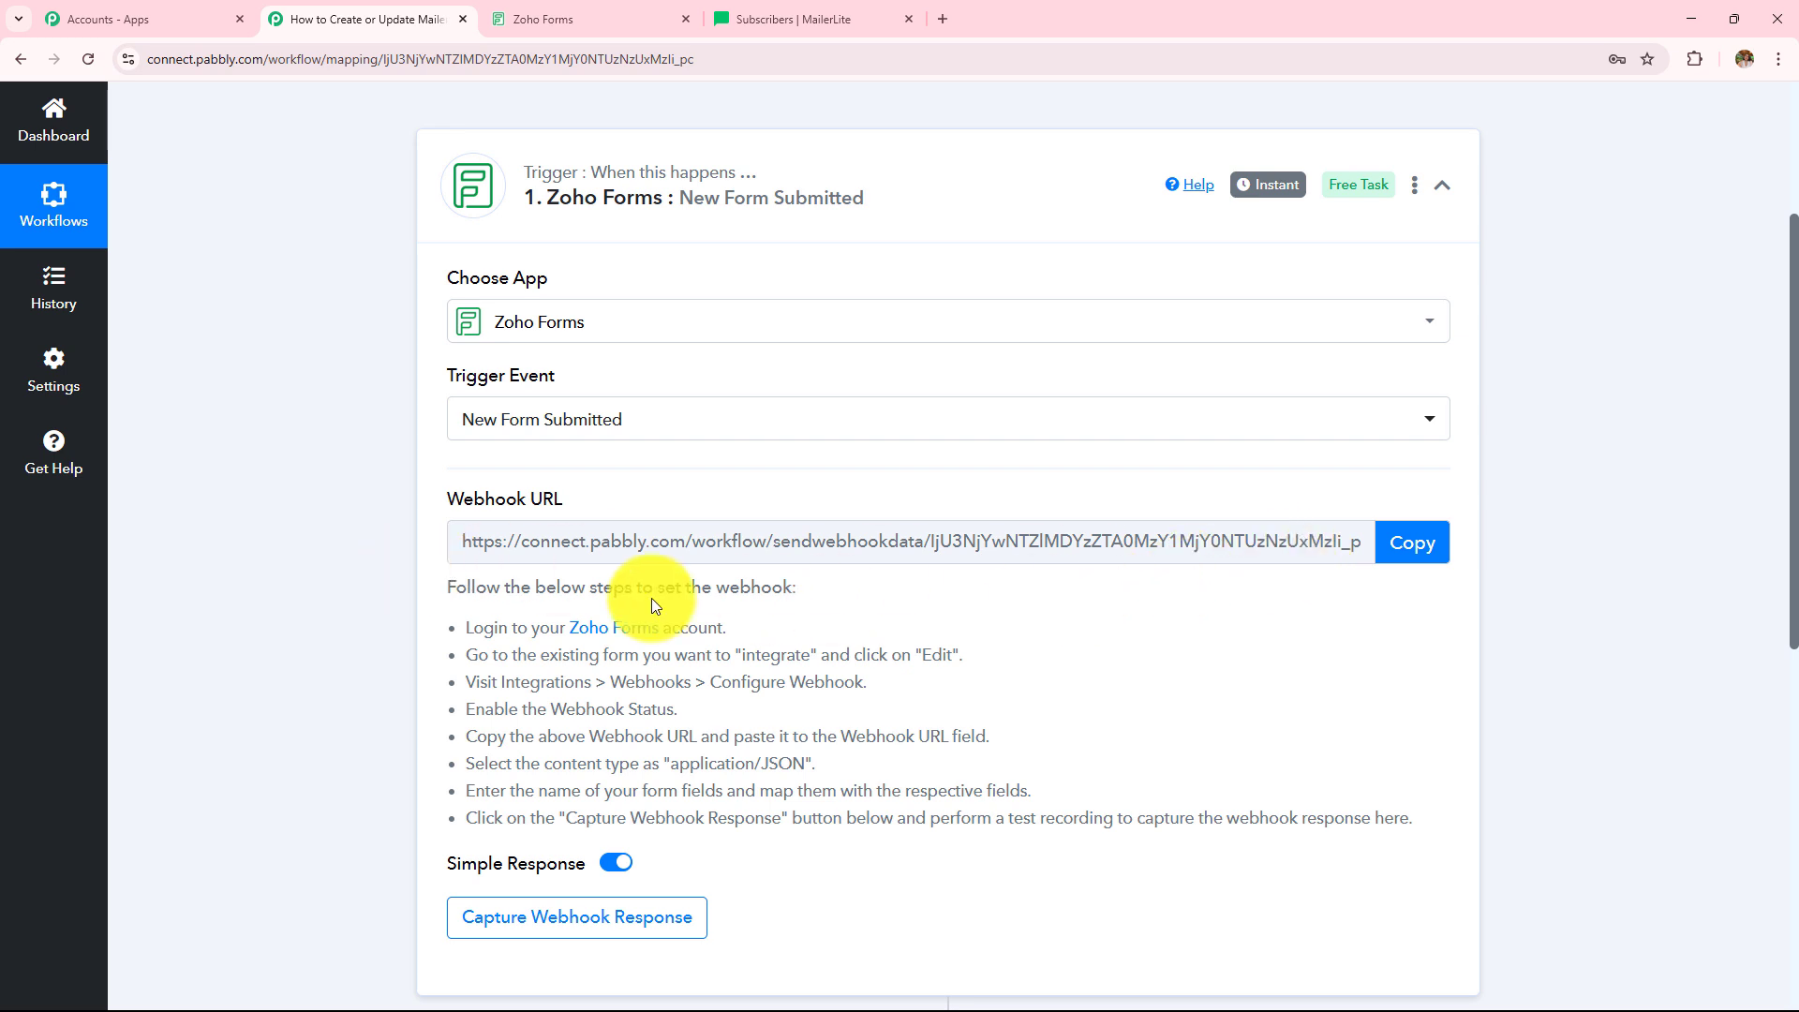
pyautogui.moveTo(440, 633); pyautogui.dragTo(1325, 896)
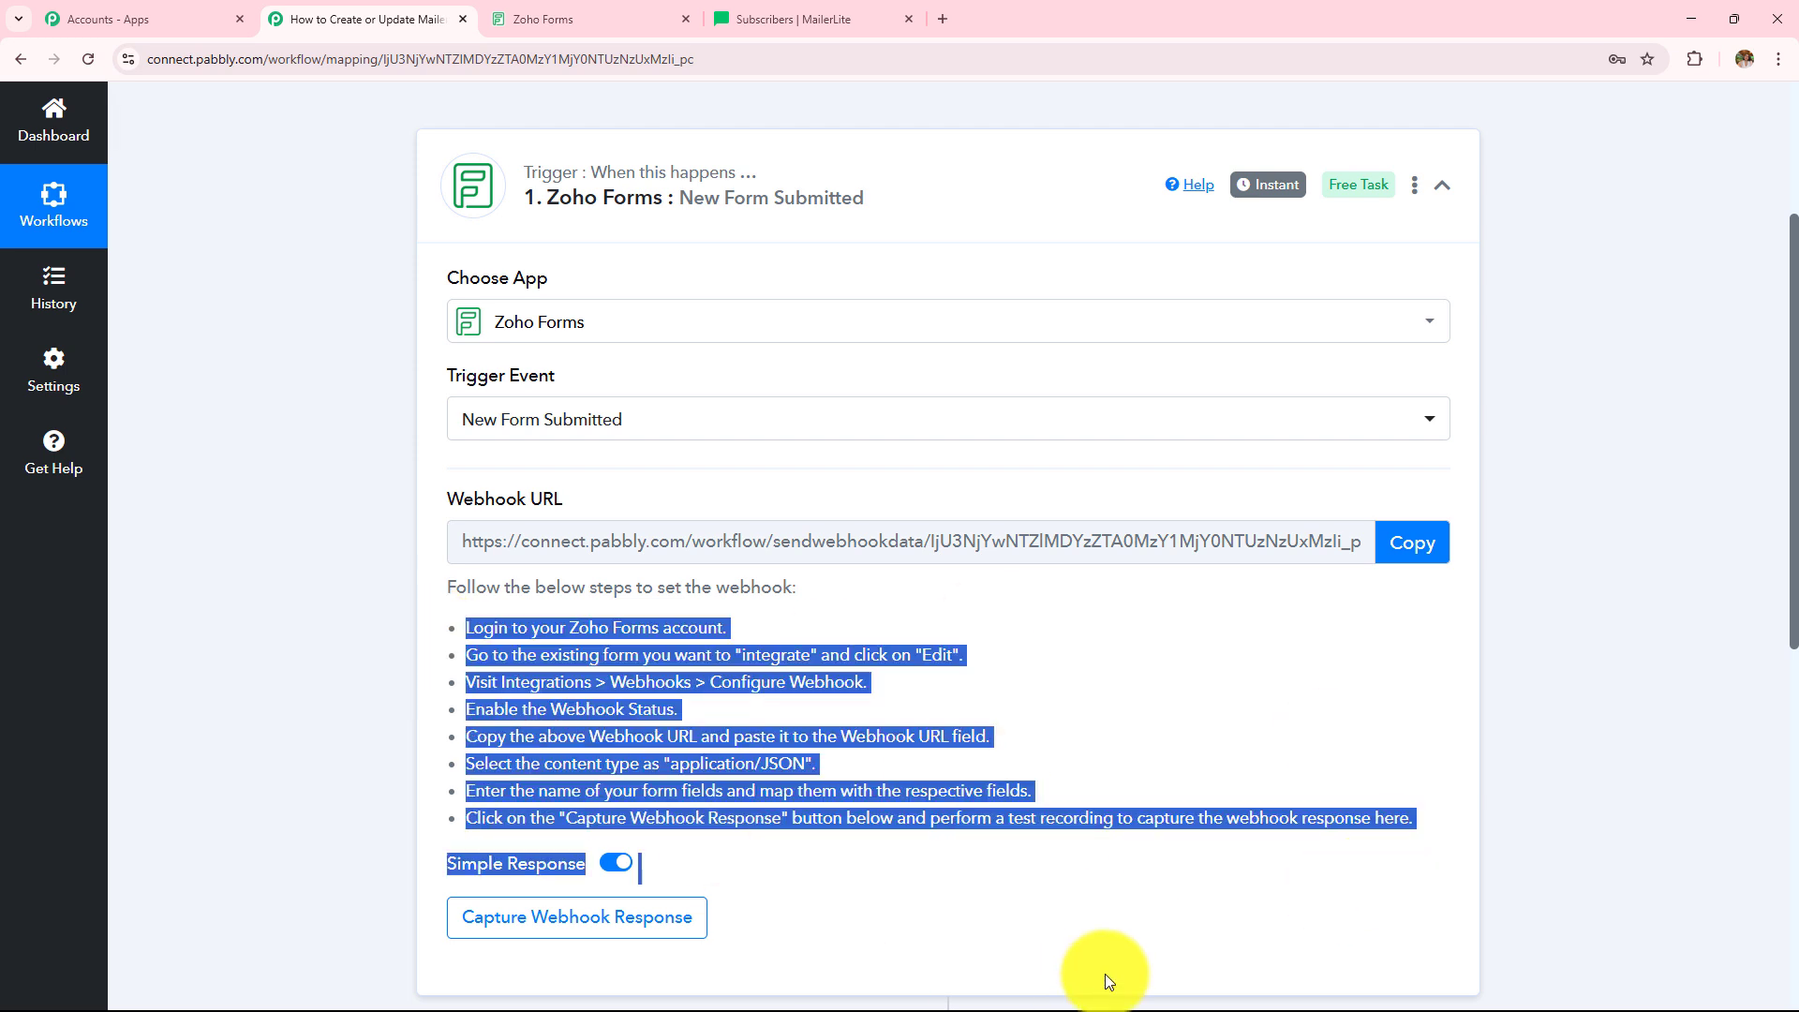
pyautogui.click(647, 17)
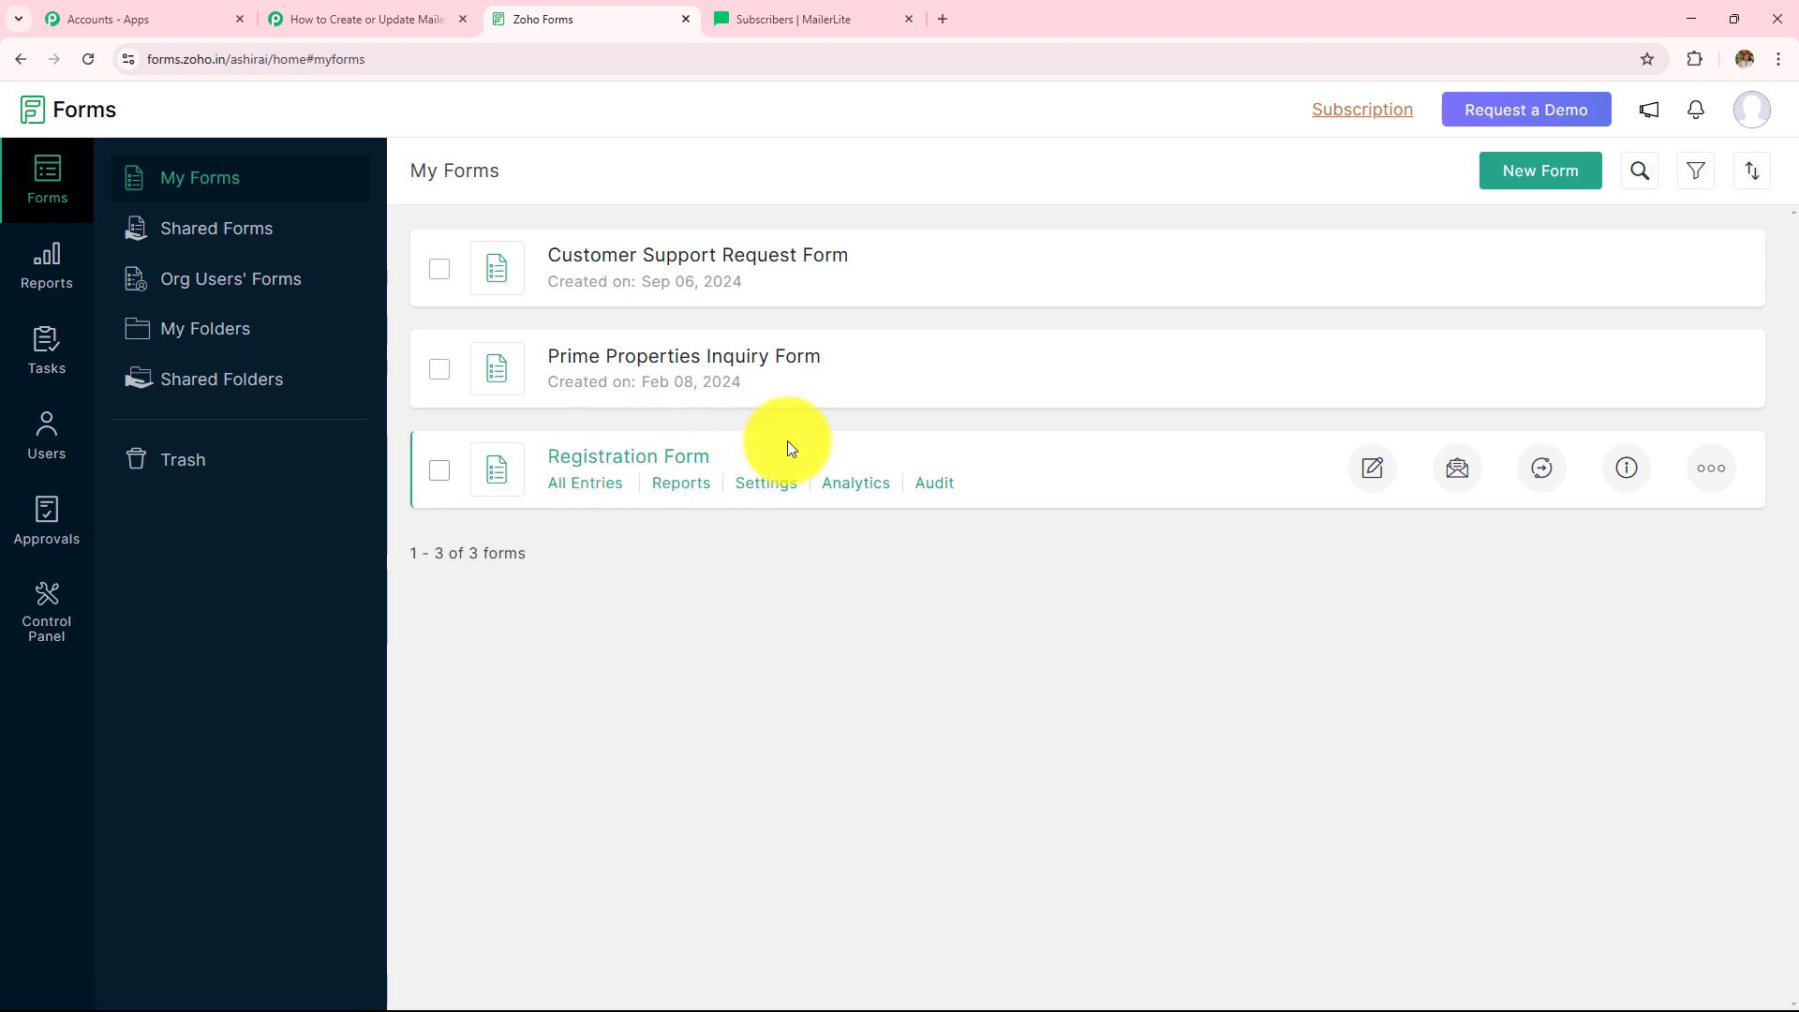
# - Open the Registration Form's webhook integration settings in Zoho Forms
pyautogui.click(750, 487)
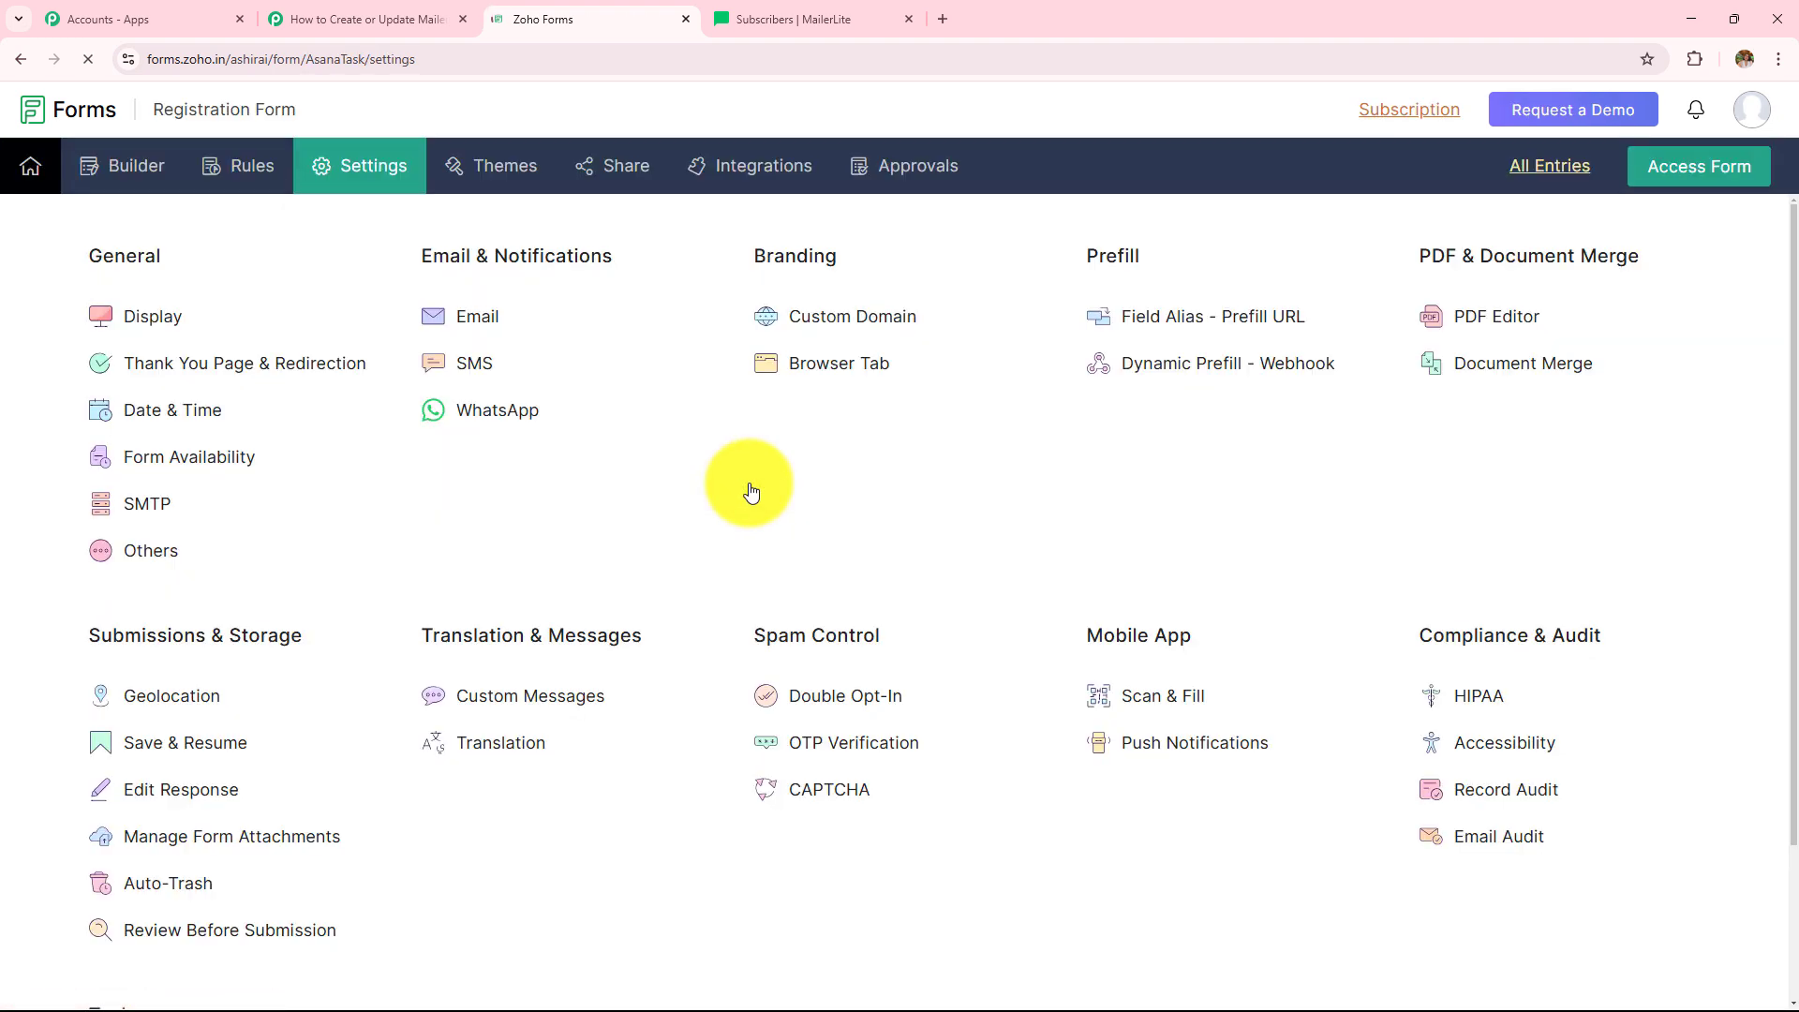
pyautogui.click(736, 192)
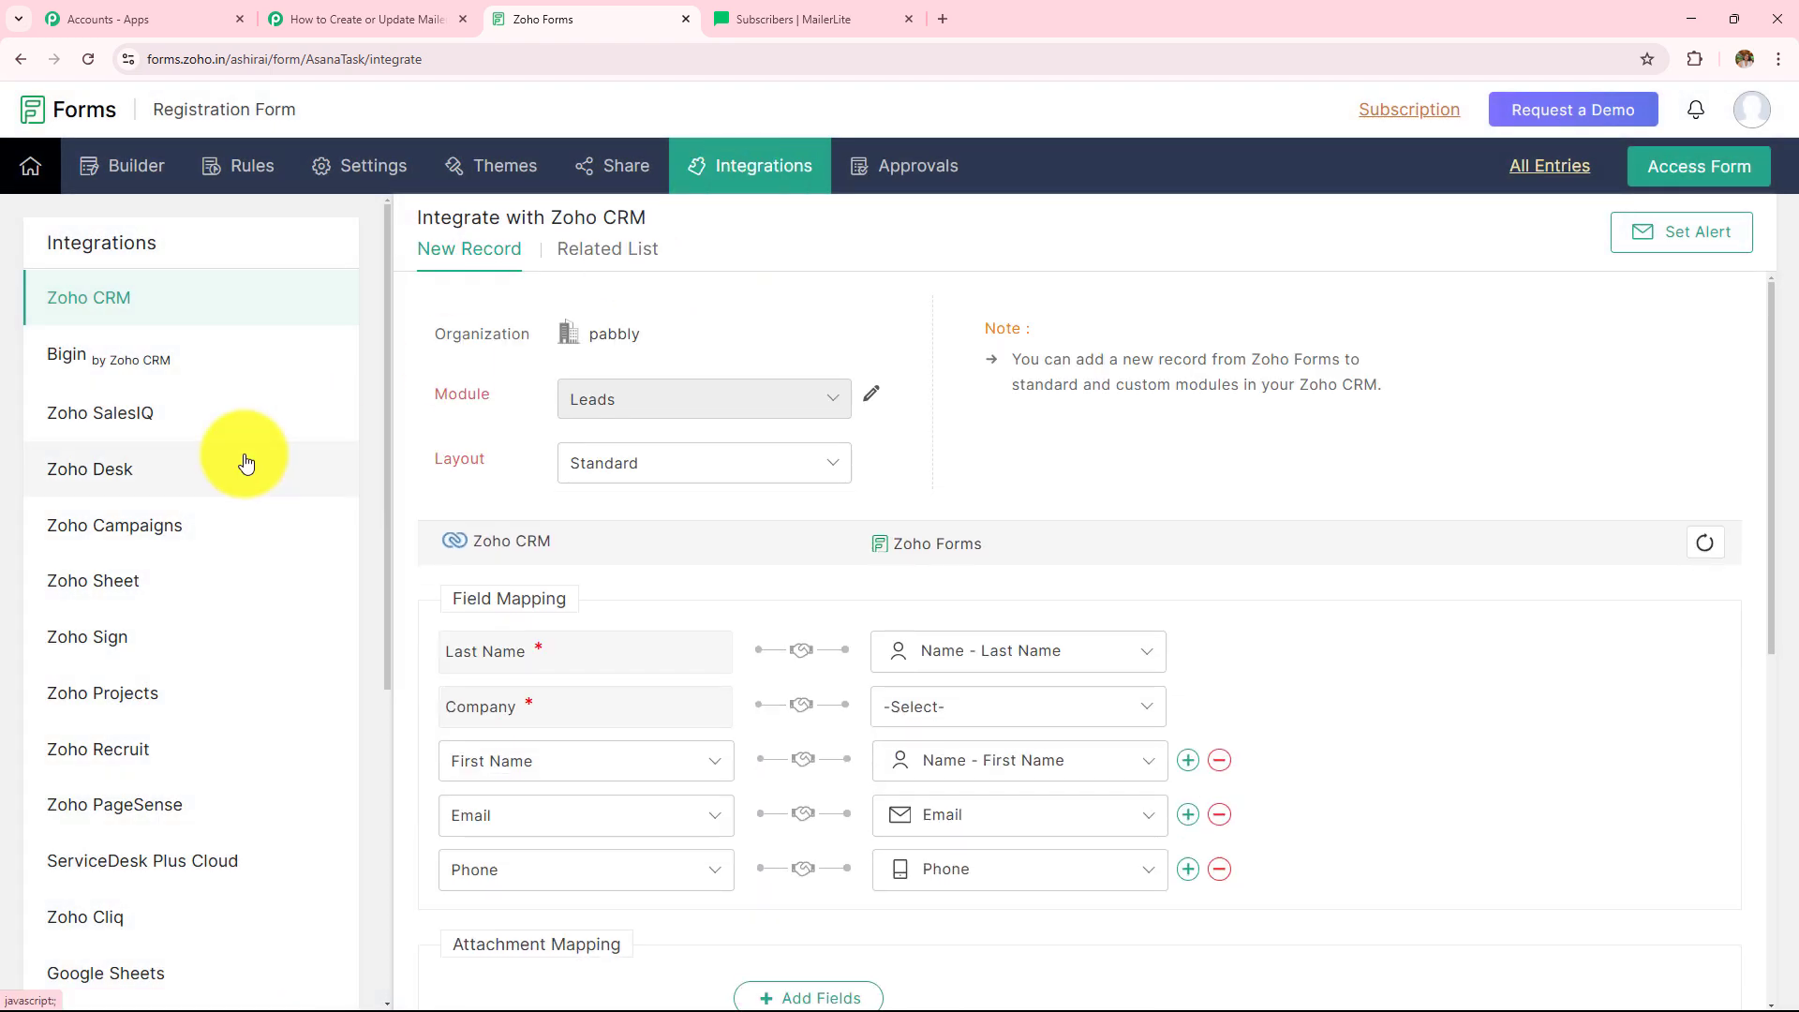
pyautogui.scroll(-5, 246, 461)
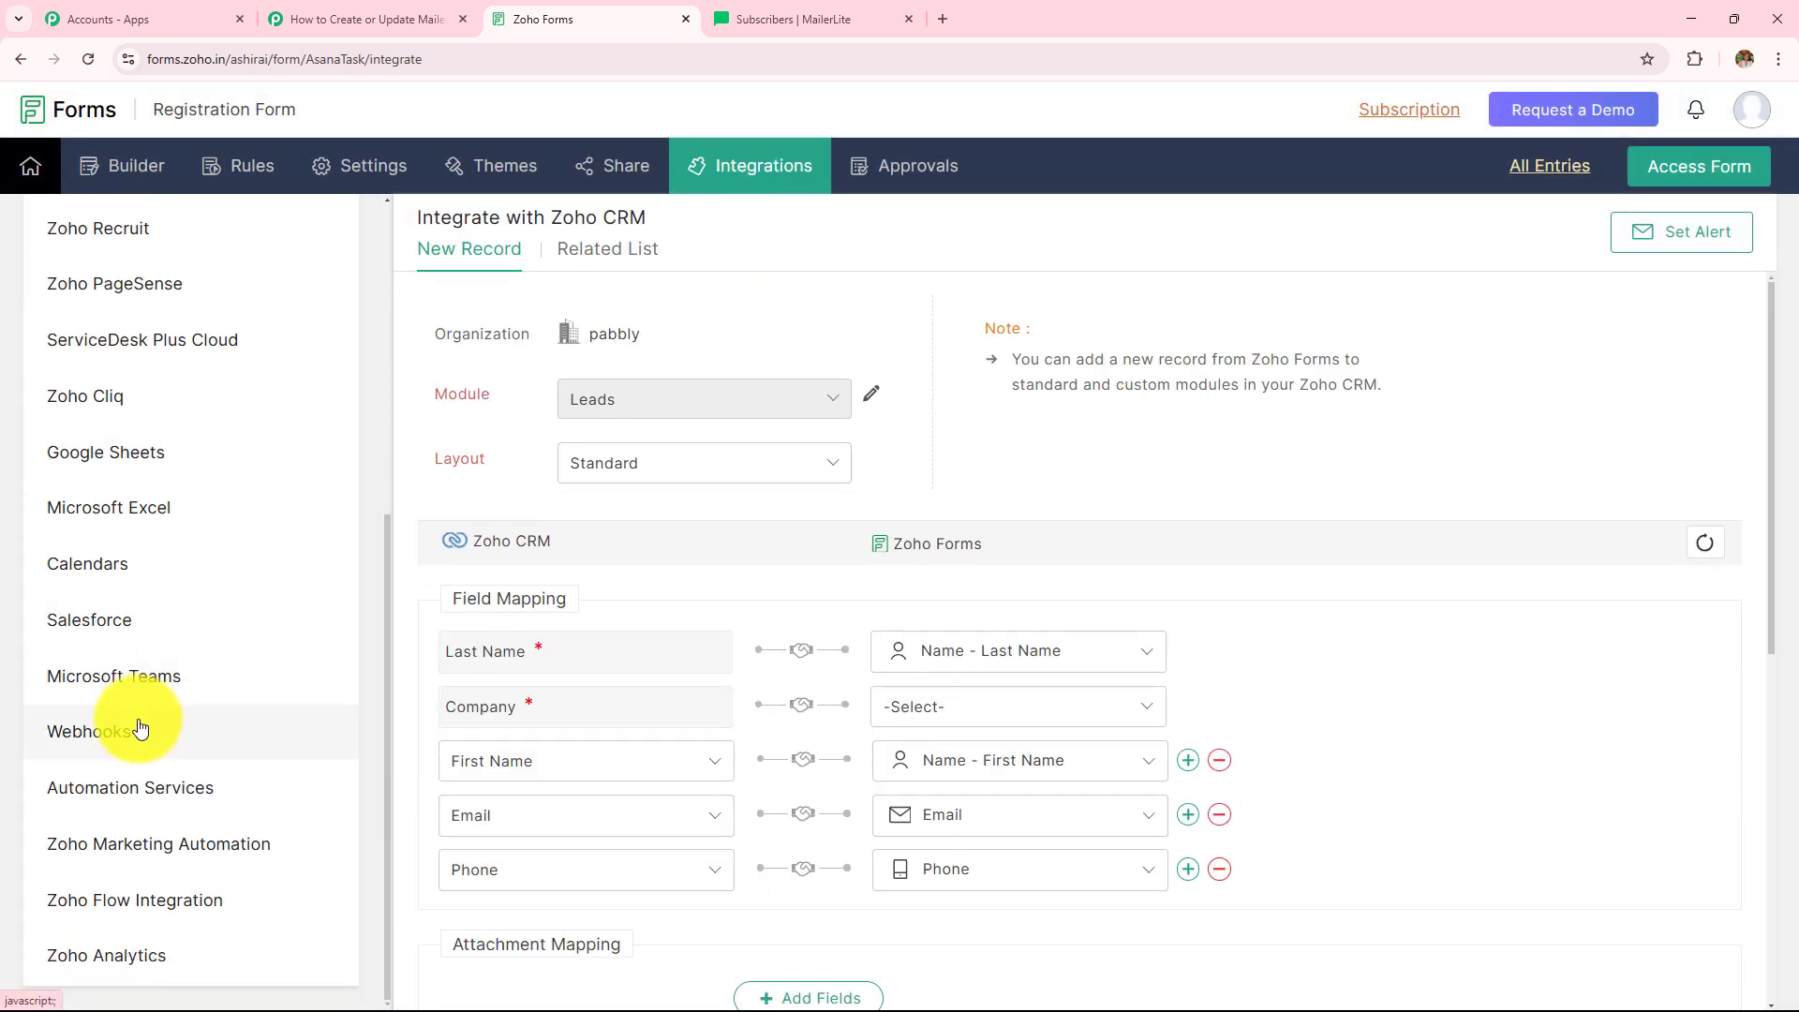
pyautogui.click(140, 728)
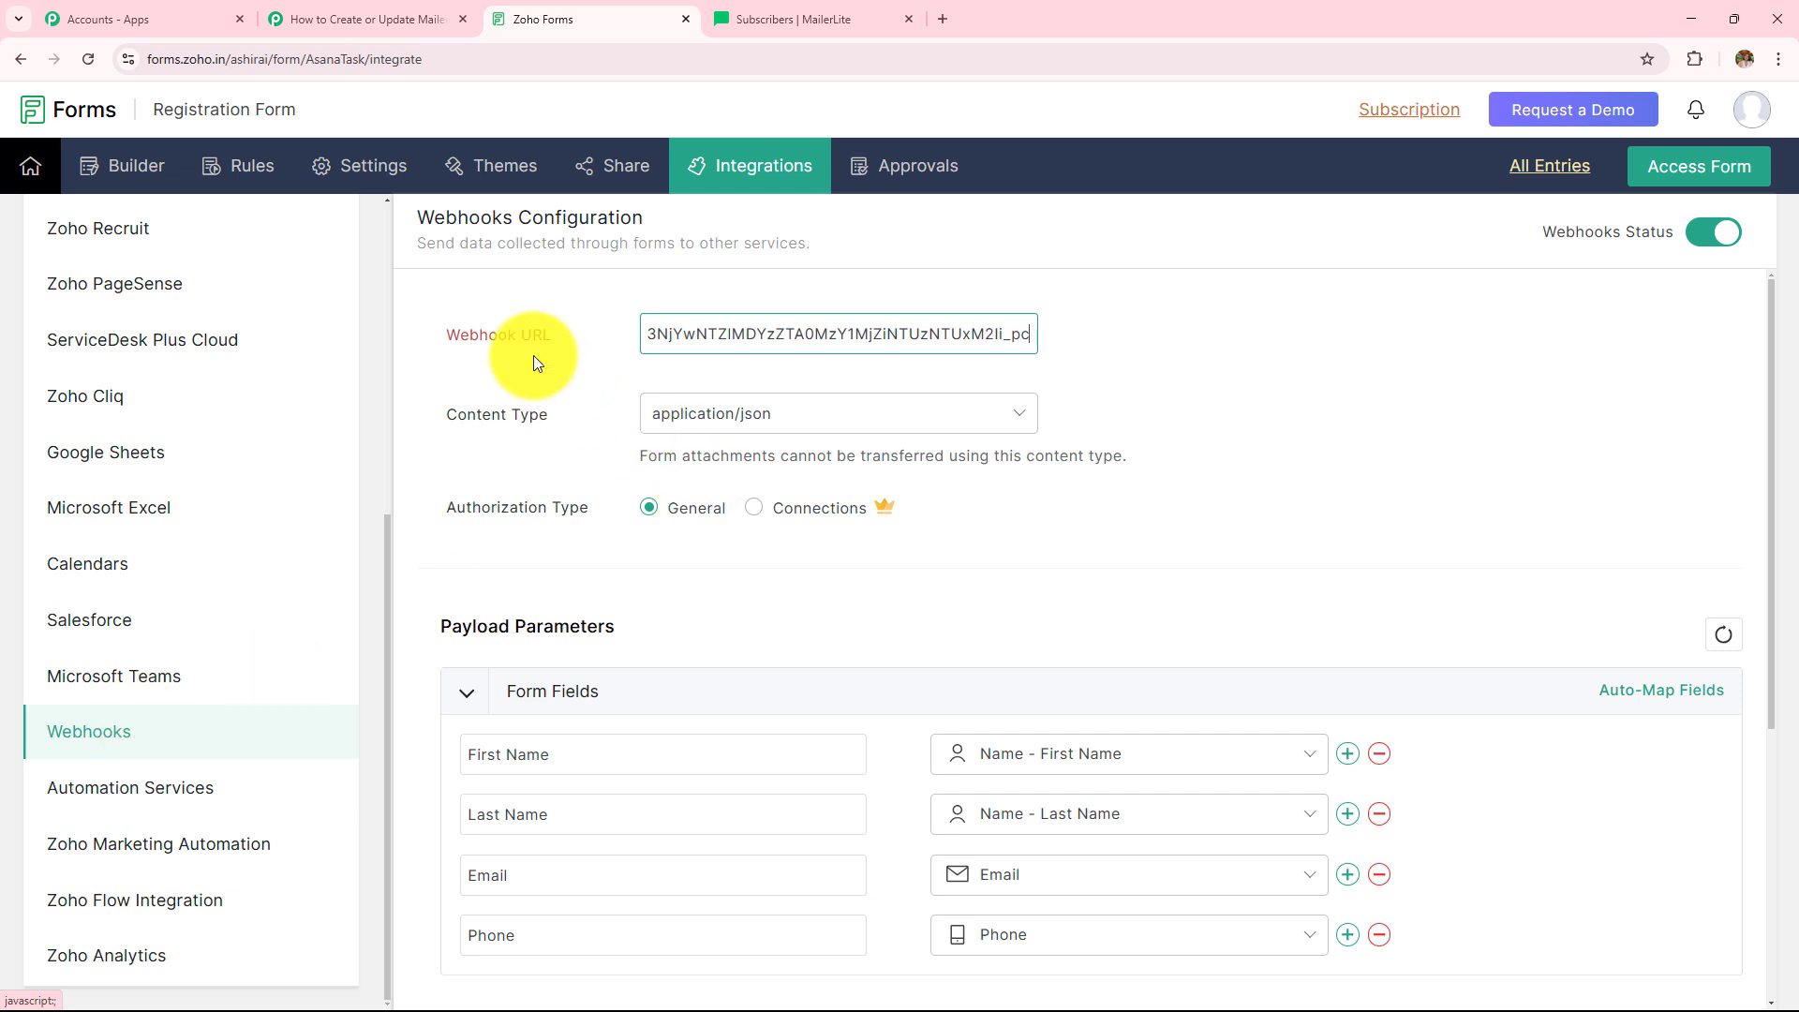
pyautogui.moveTo(454, 347); pyautogui.dragTo(468, 343)
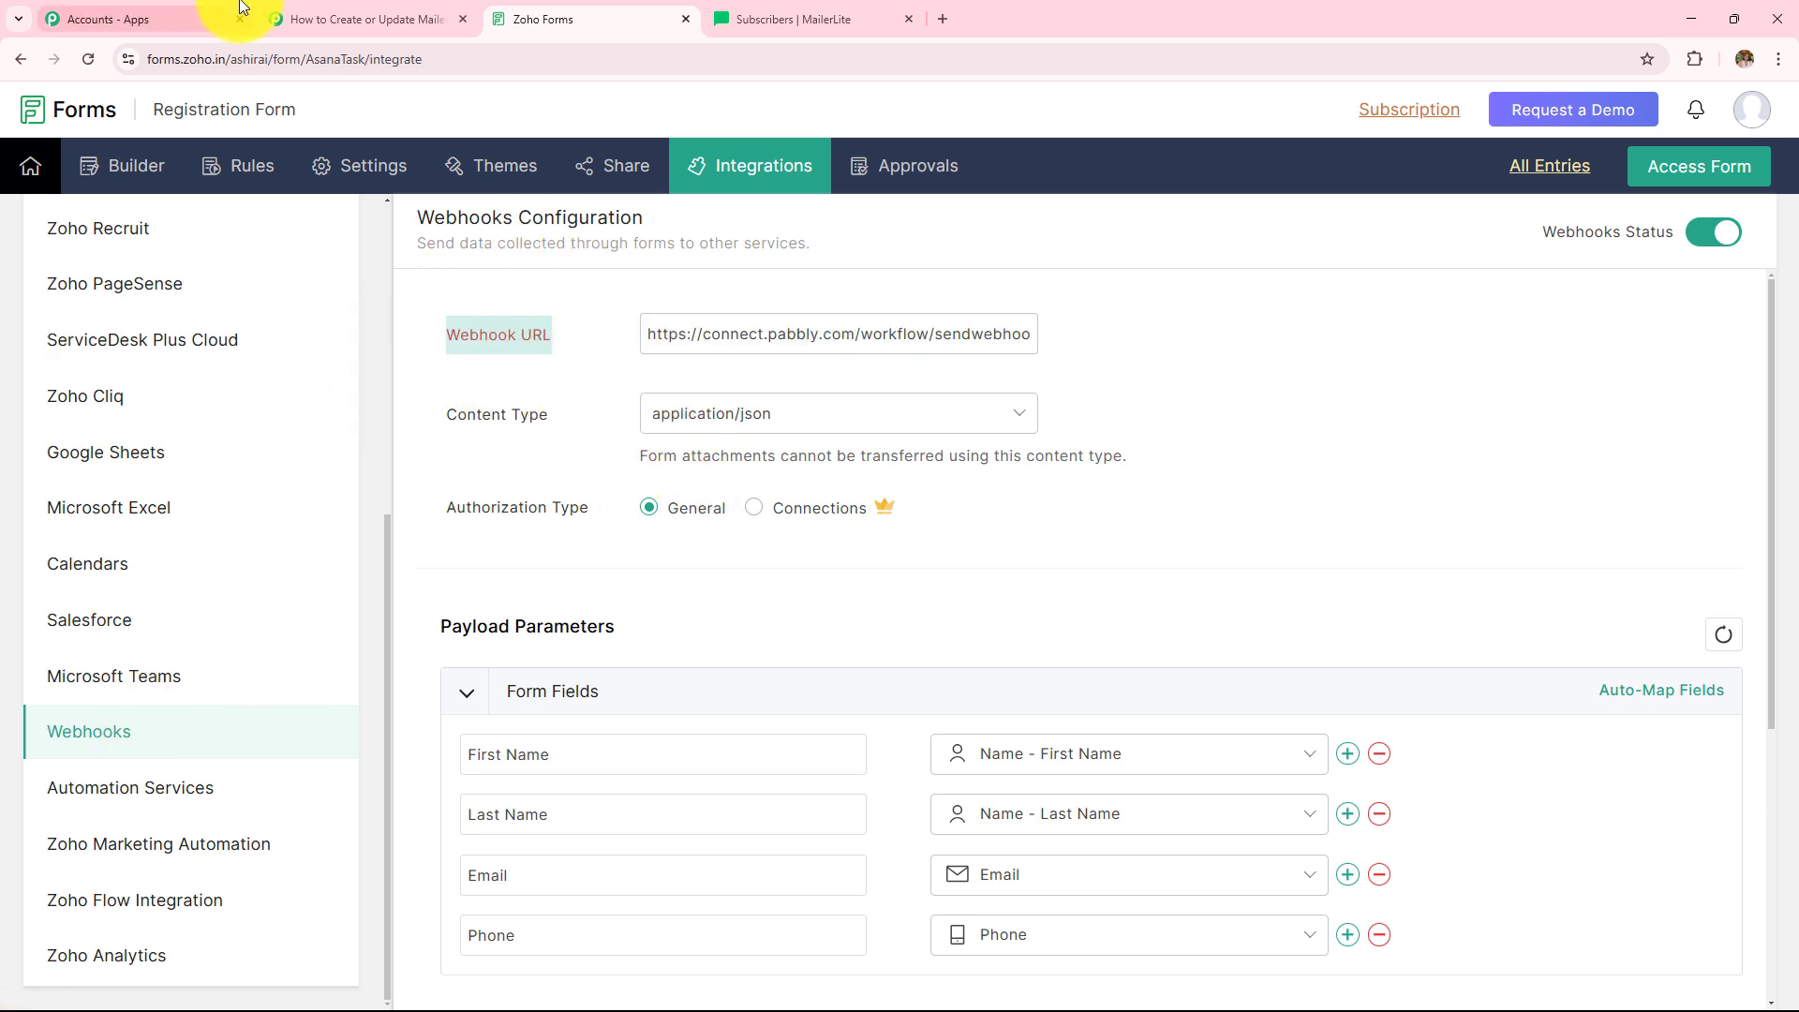
# - Replace the Zoho Forms Webhook URL with the copied Pabbly webhook URL
pyautogui.click(318, 19)
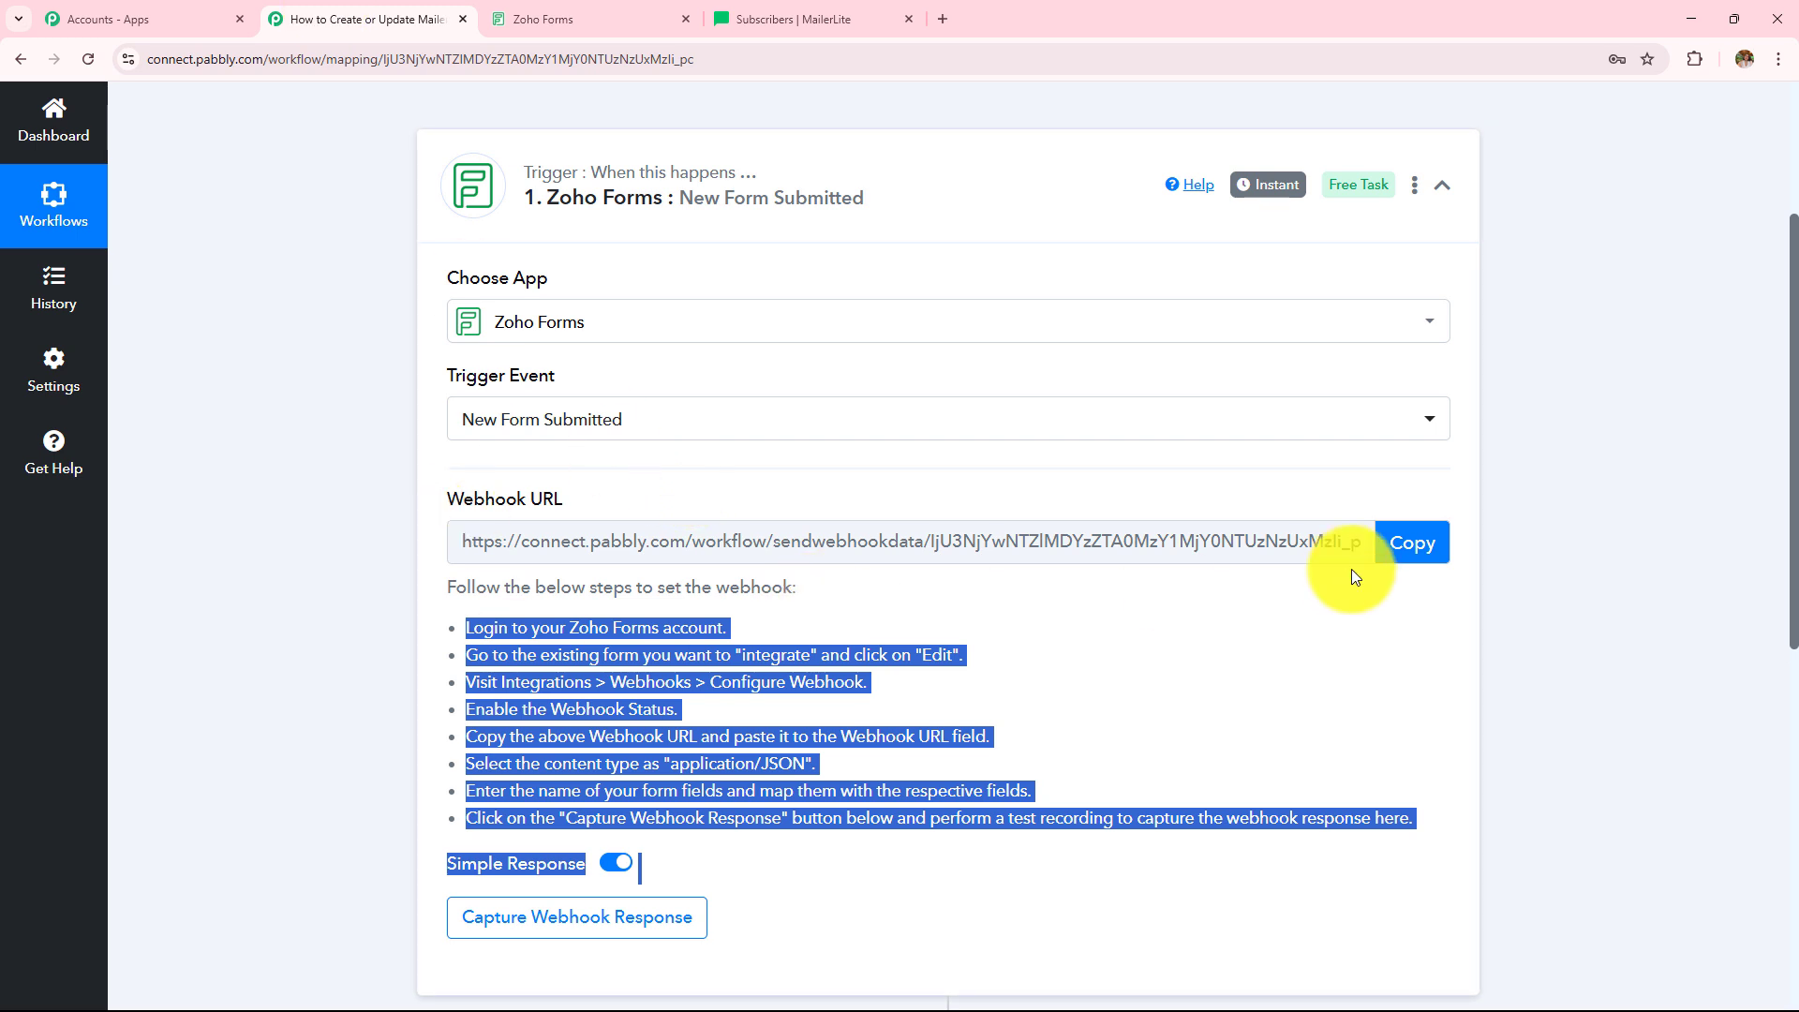
pyautogui.click(1389, 544)
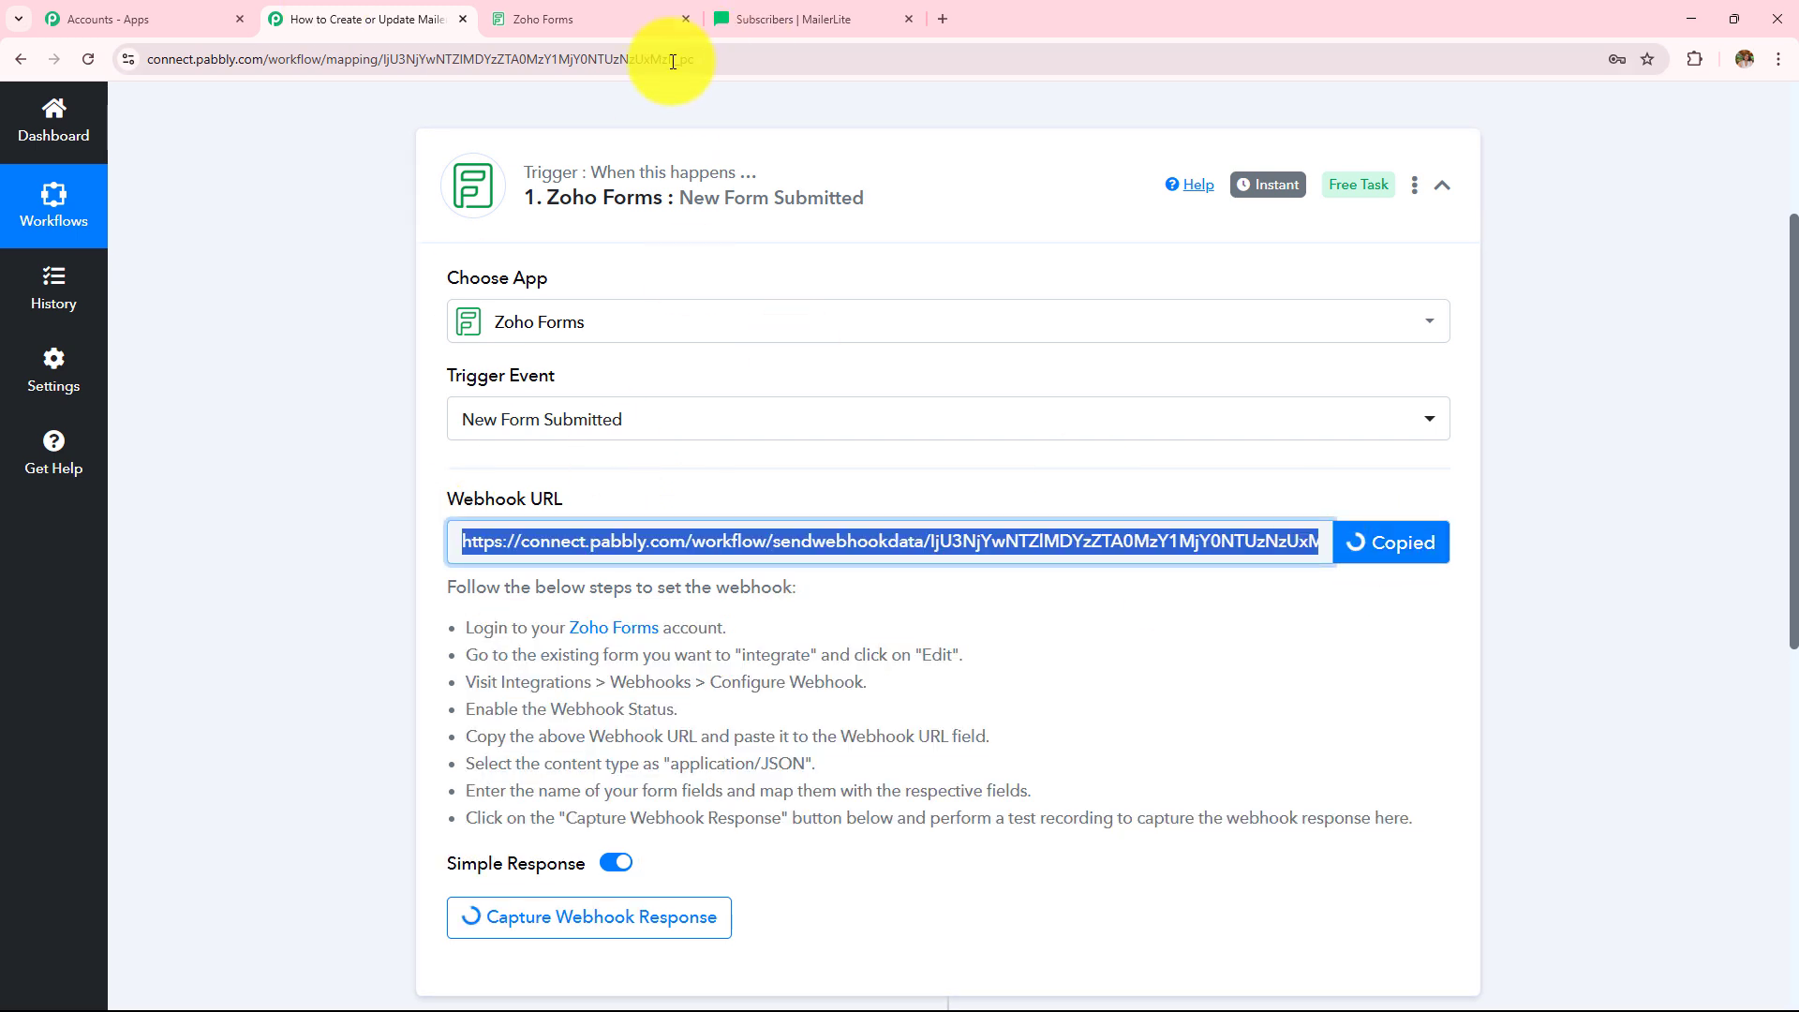
pyautogui.click(592, 8)
pyautogui.moveTo(644, 334); pyautogui.dragTo(1349, 390)
pyautogui.press('BackSpace')
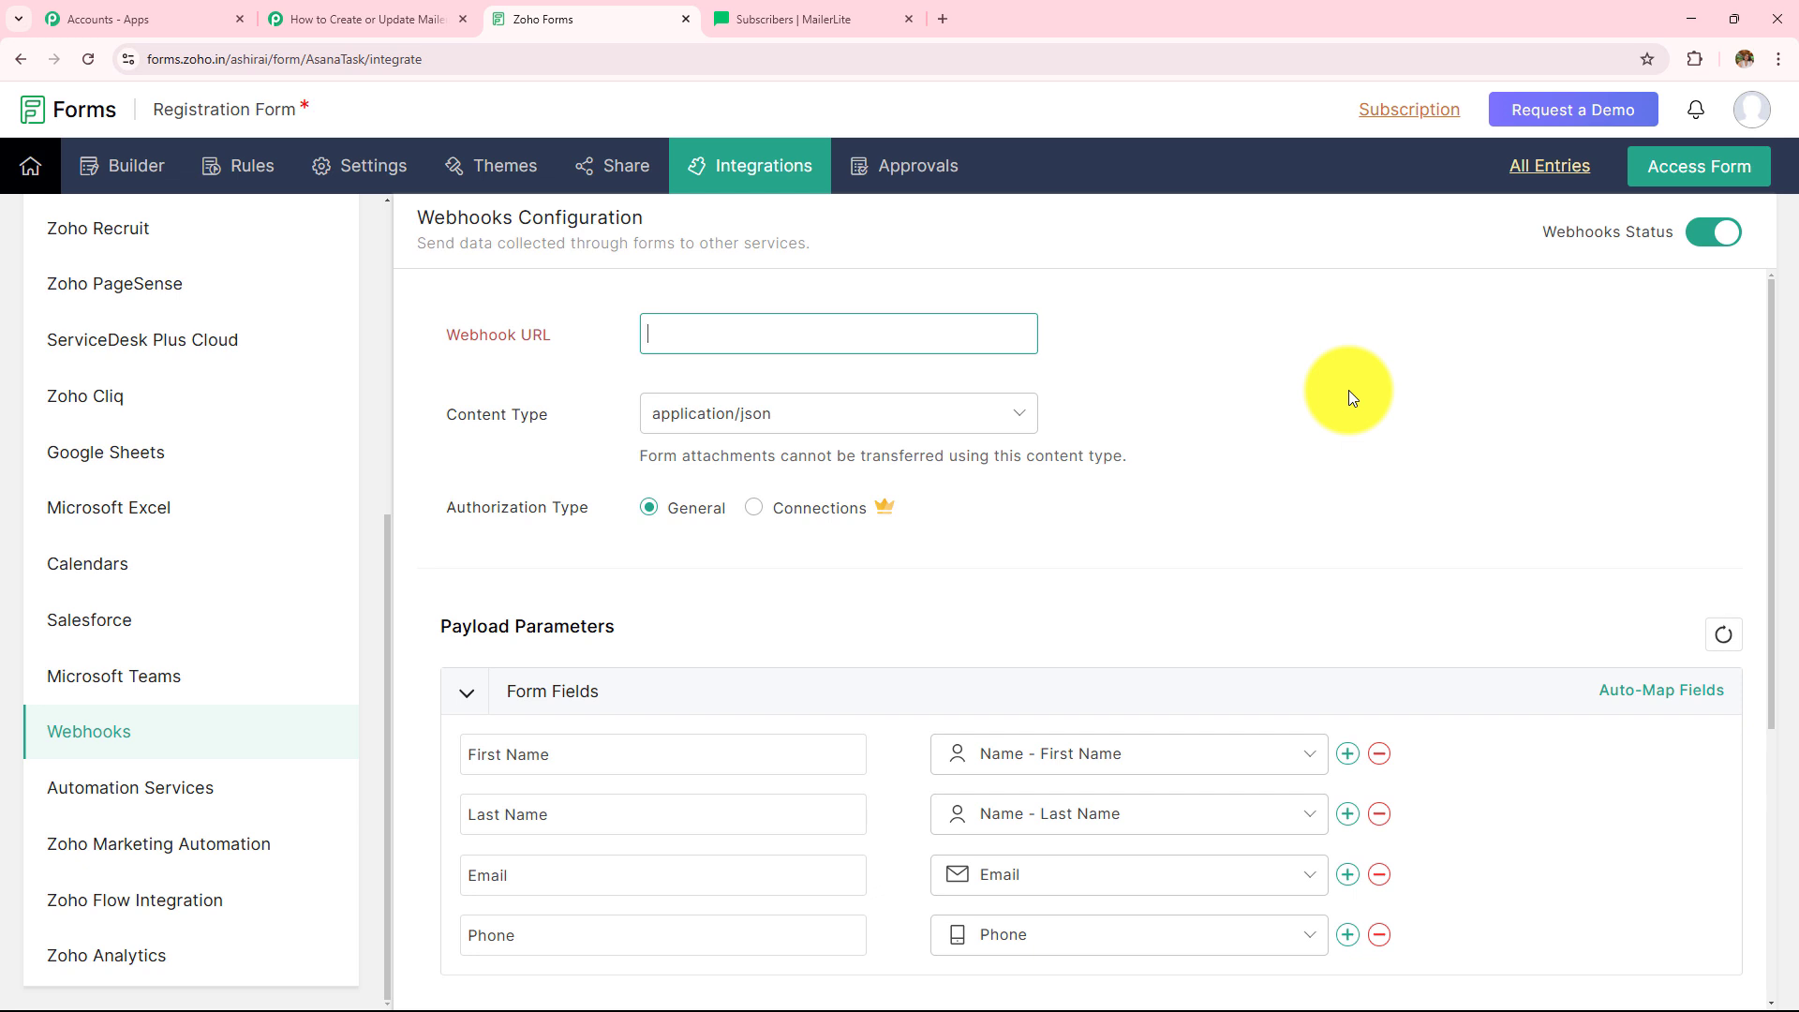
pyautogui.hotkey('ctrl', 'v')
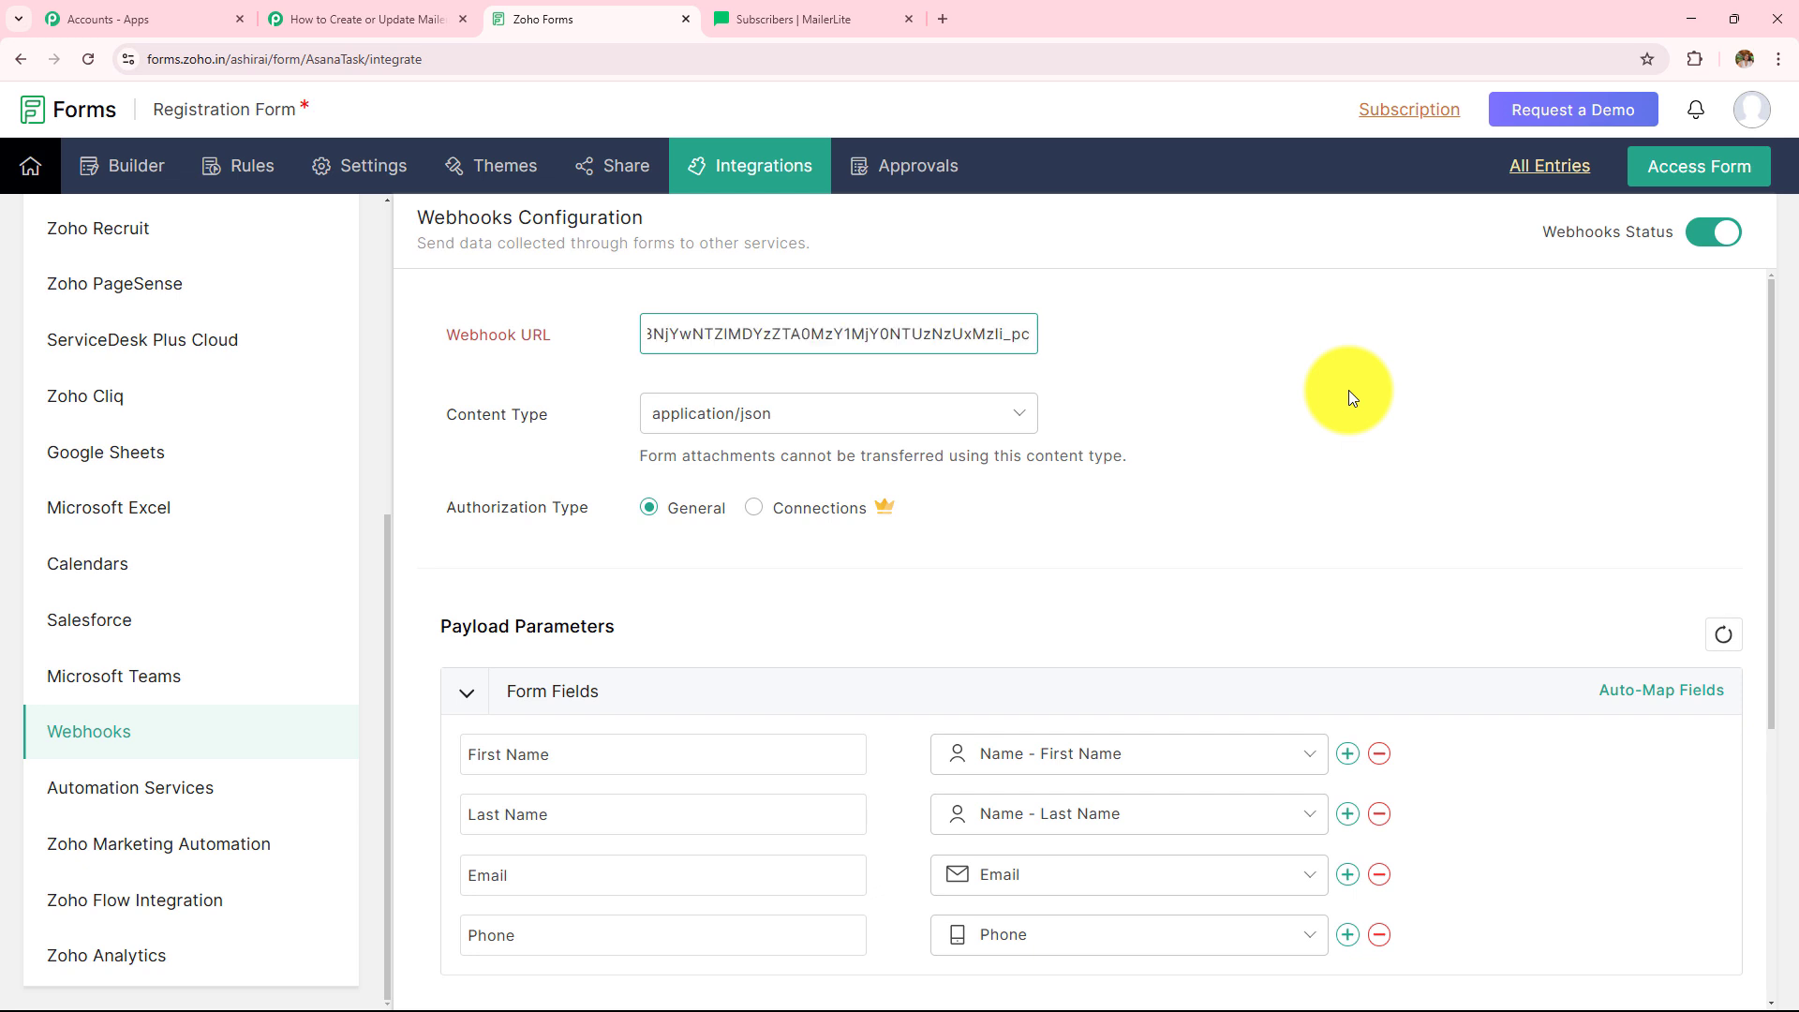
# - Keep application/json as the content type and save the webhook configuration
pyautogui.click(812, 415)
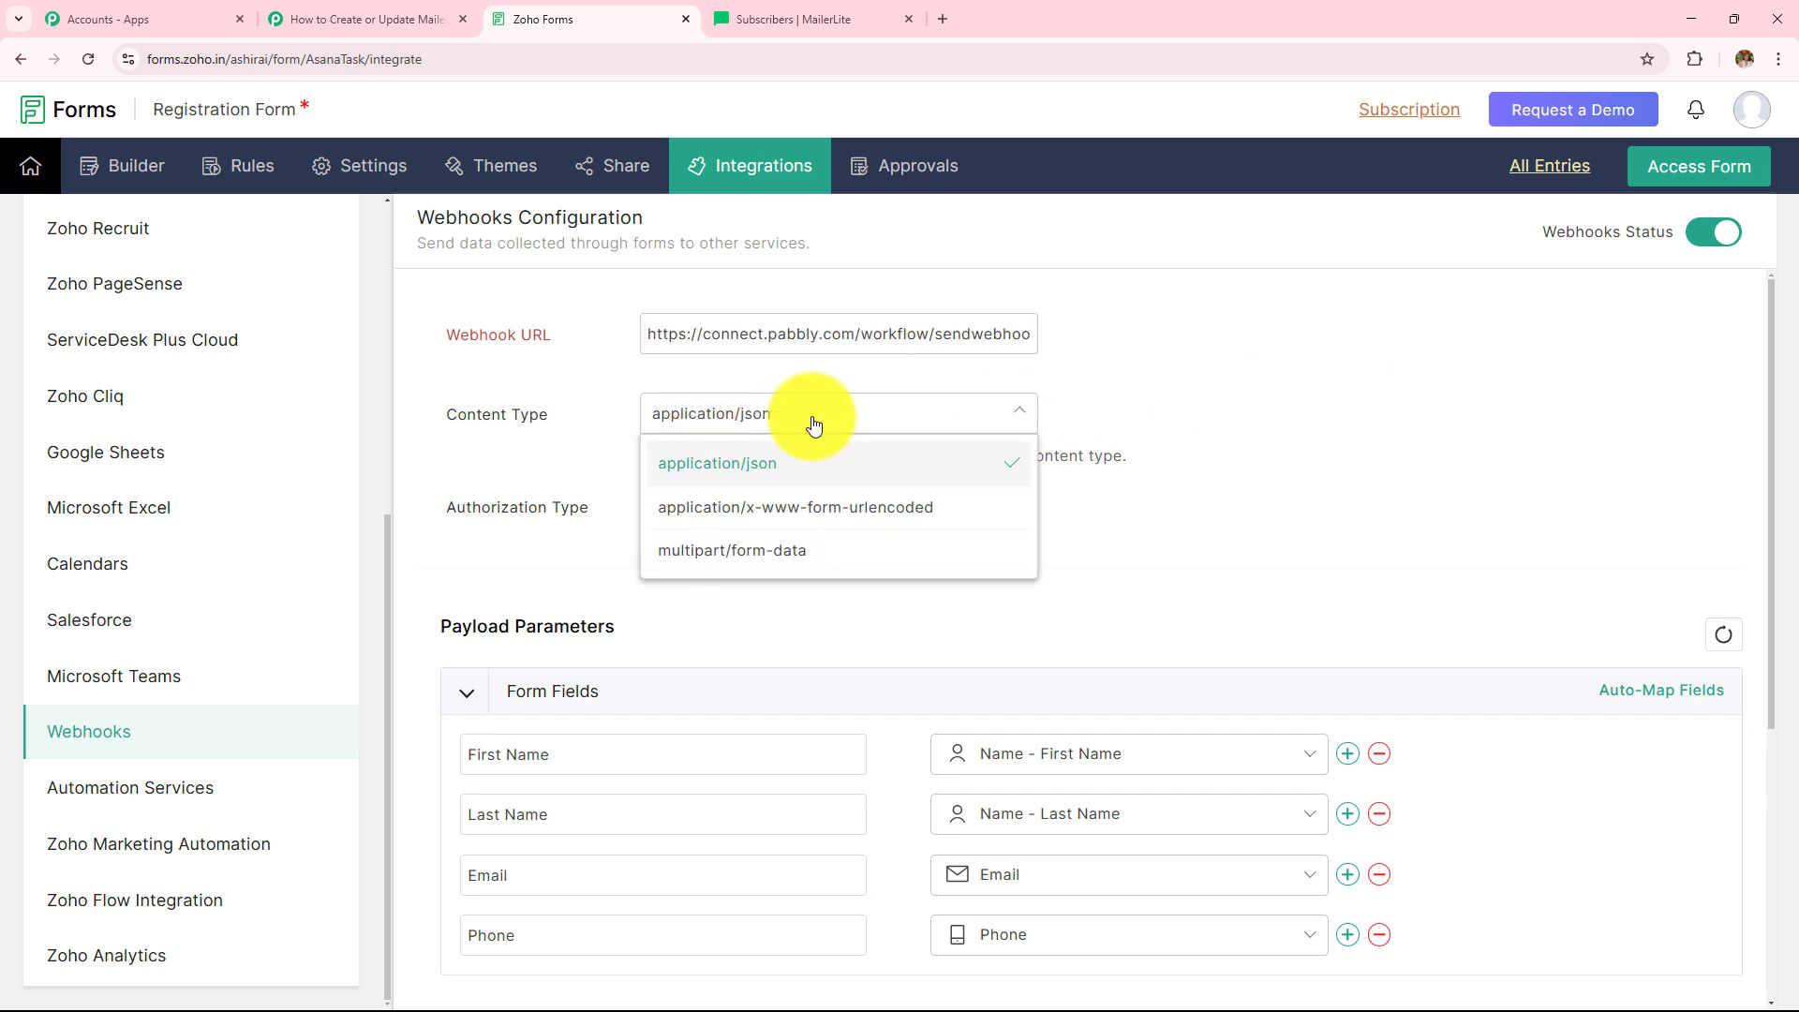
pyautogui.click(739, 473)
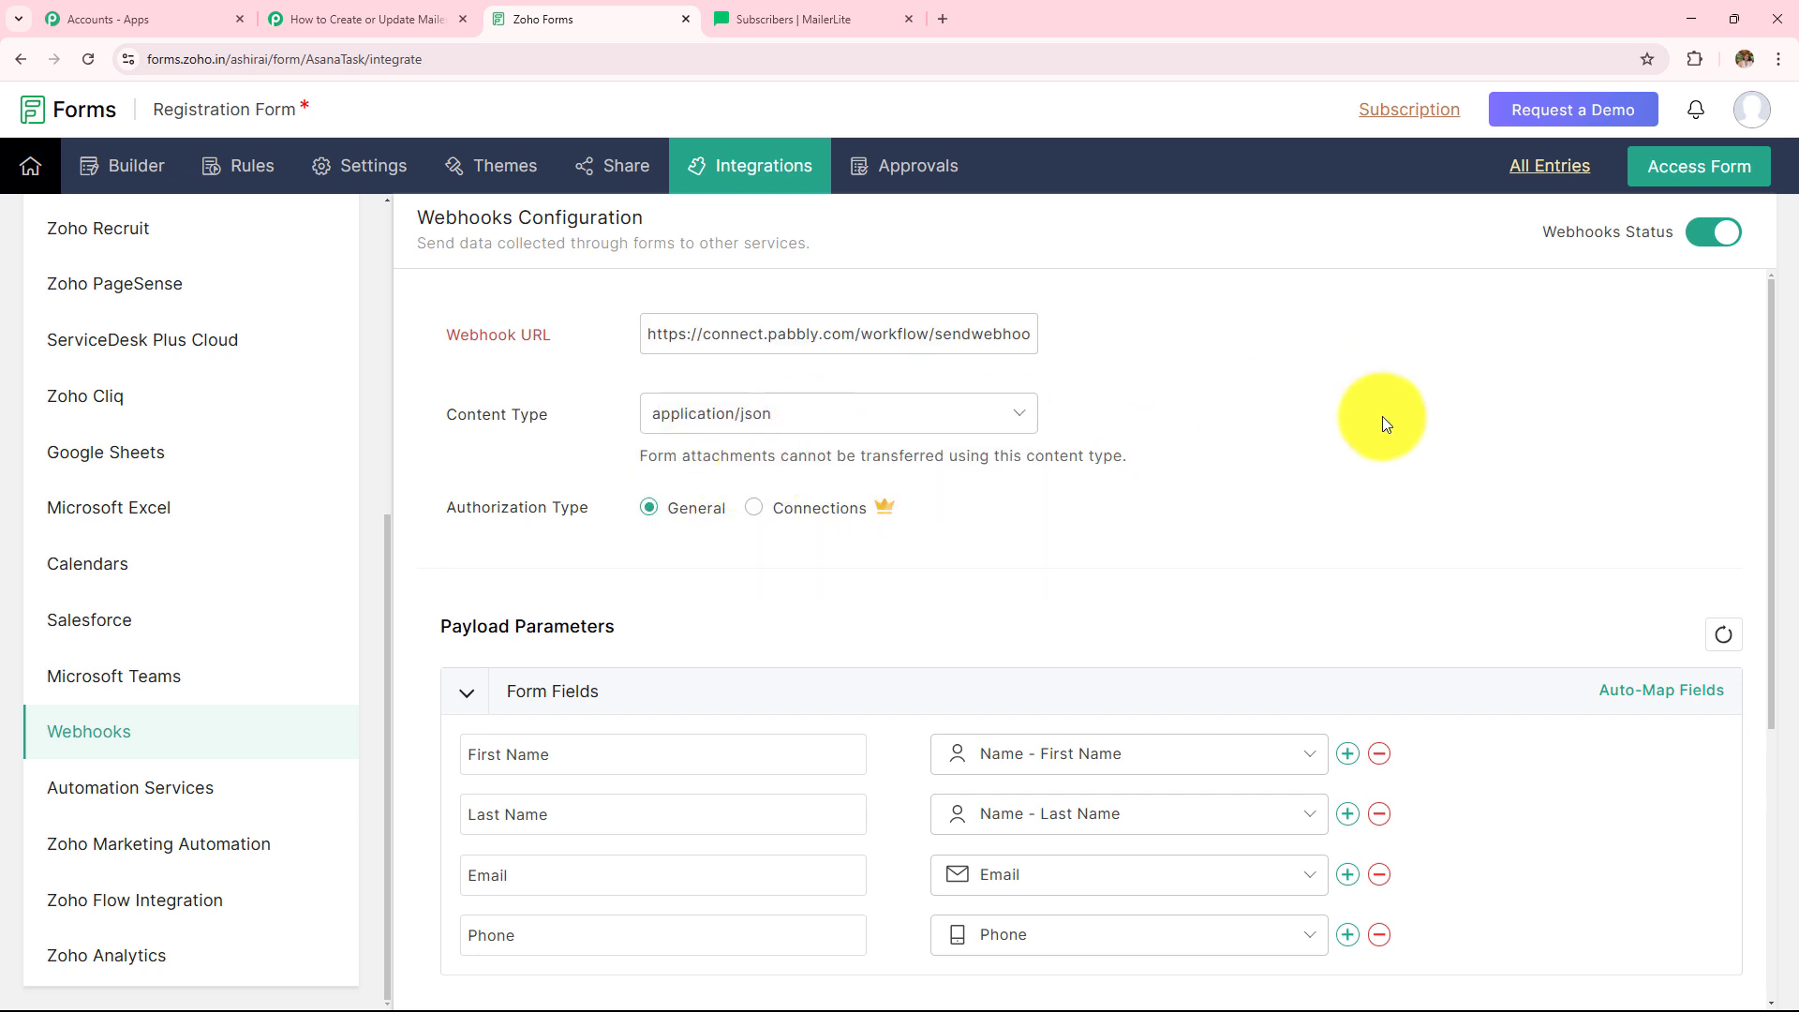
pyautogui.scroll(-1, 1363, 414)
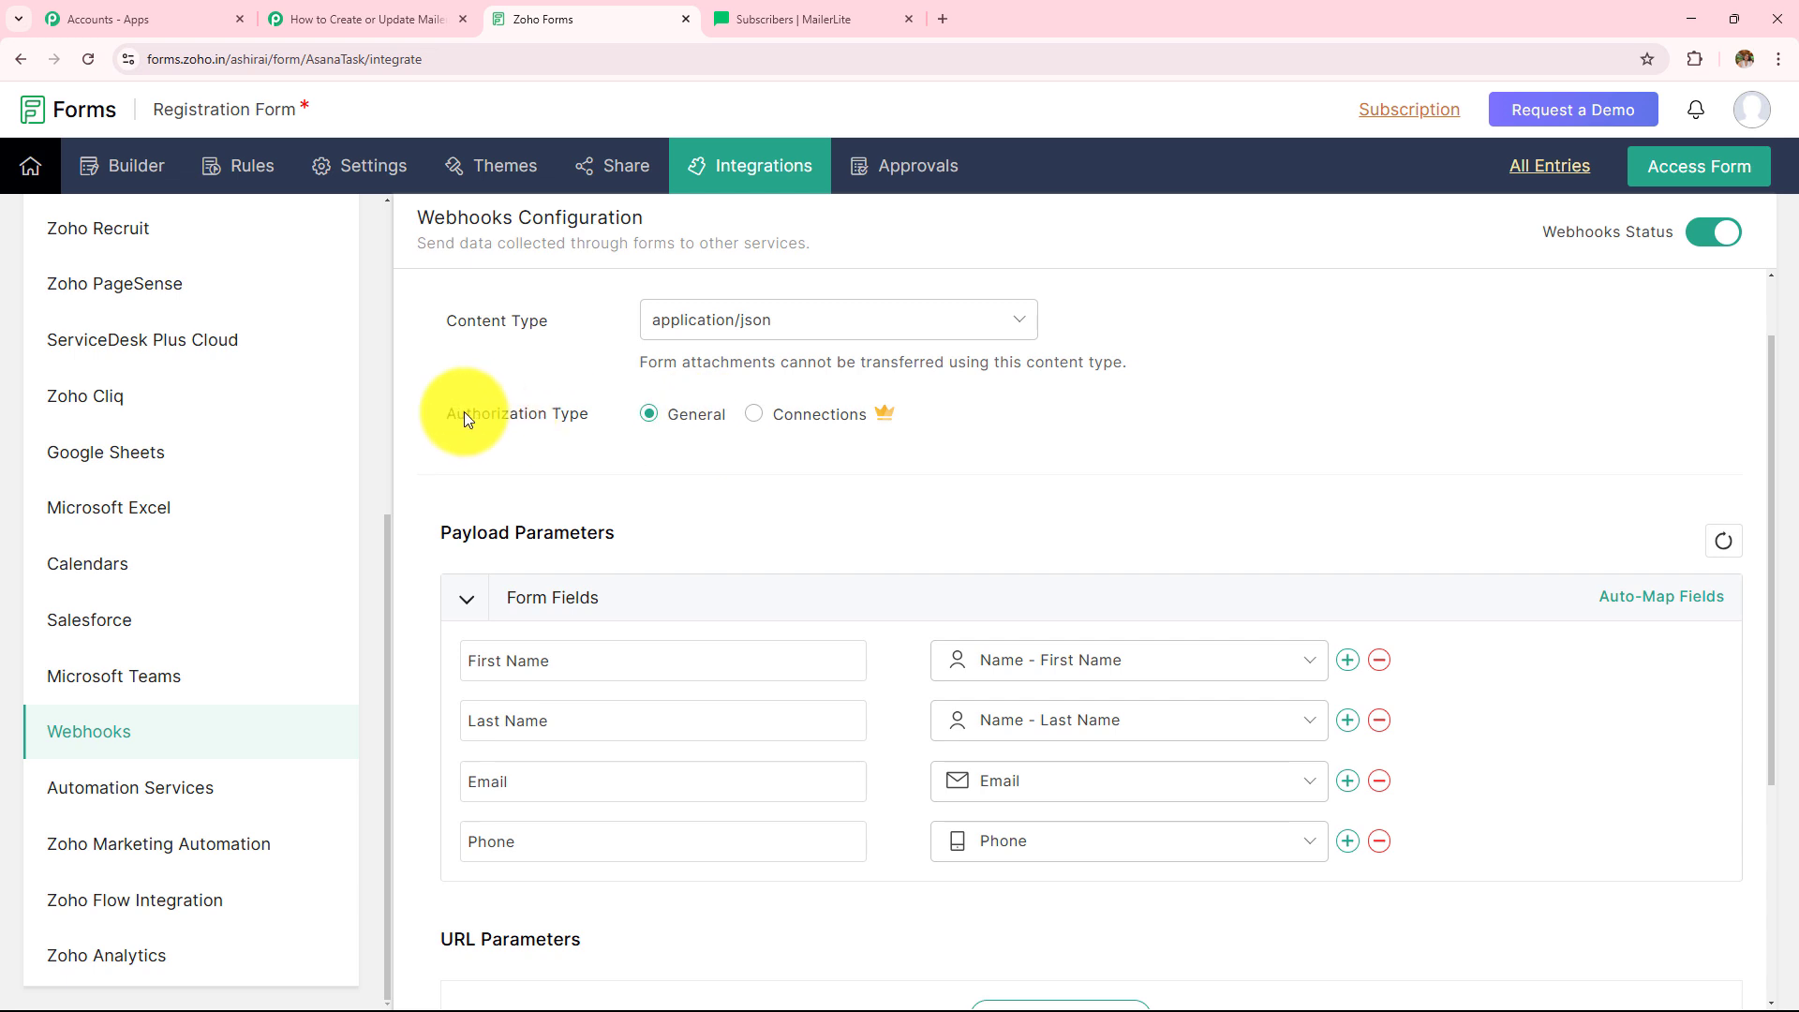
pyautogui.scroll(-4, 1160, 418)
pyautogui.scroll(2, 1024, 425)
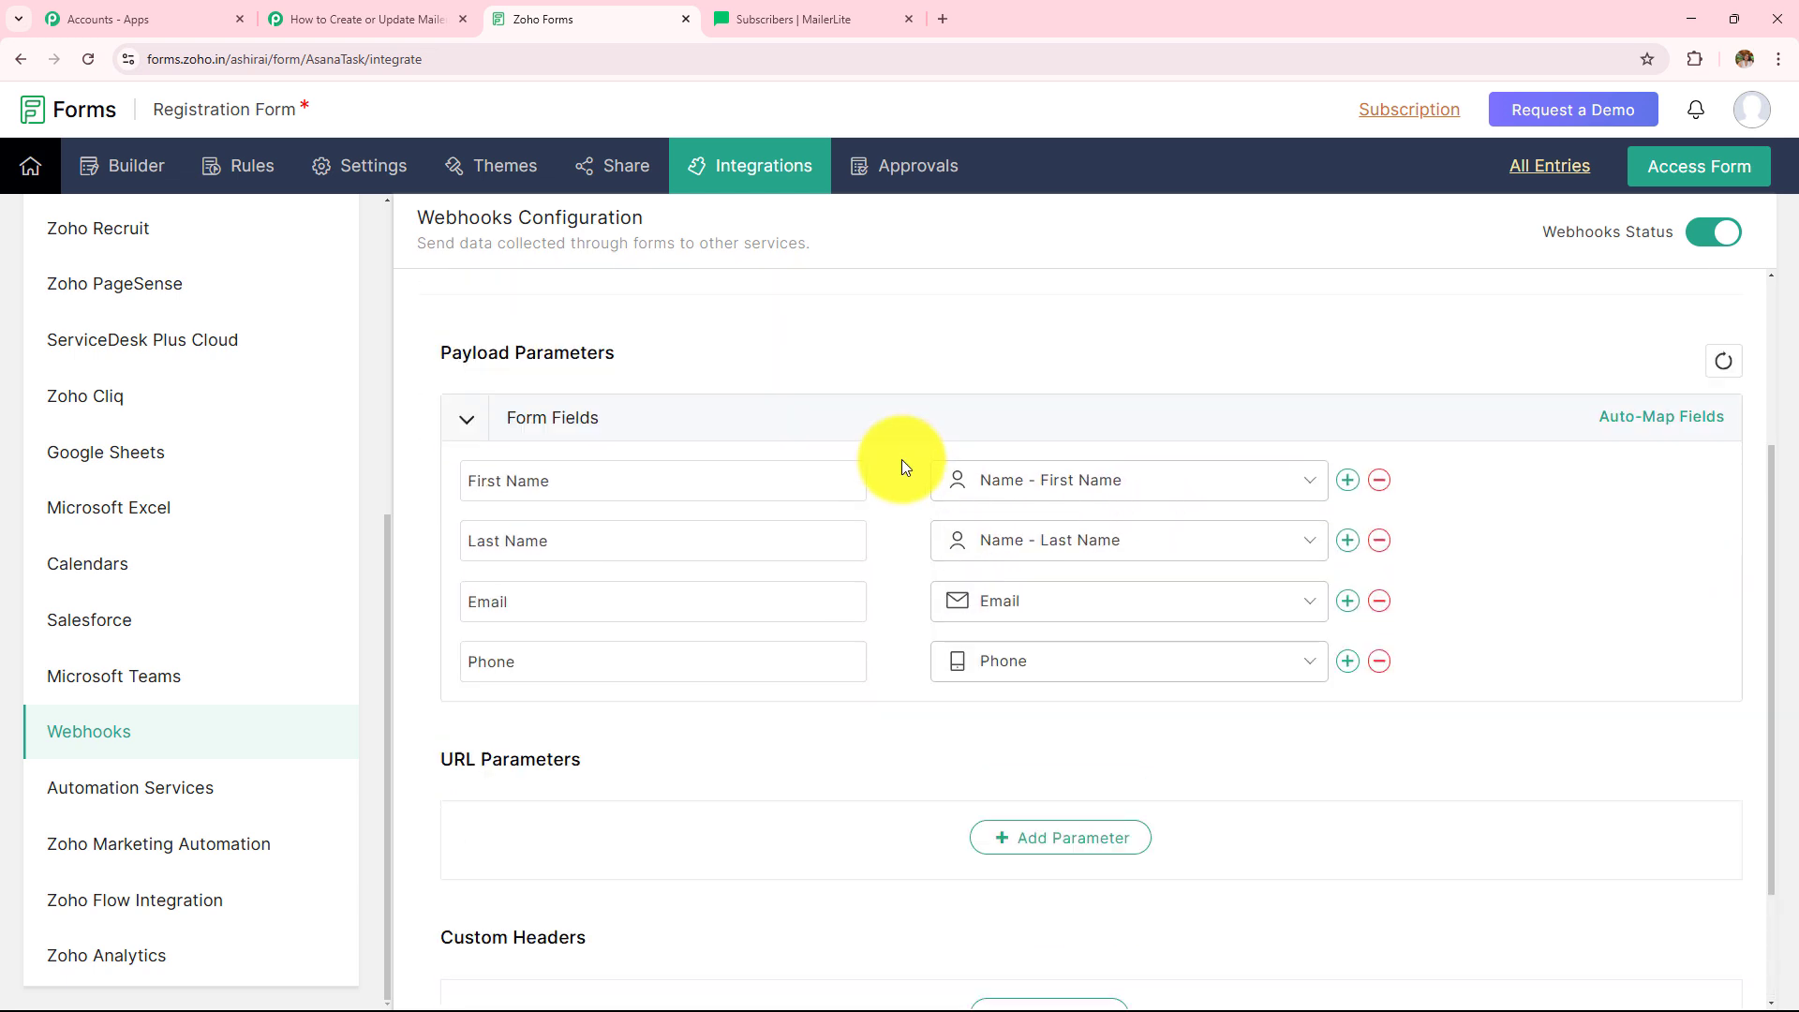
pyautogui.scroll(-2, 965, 684)
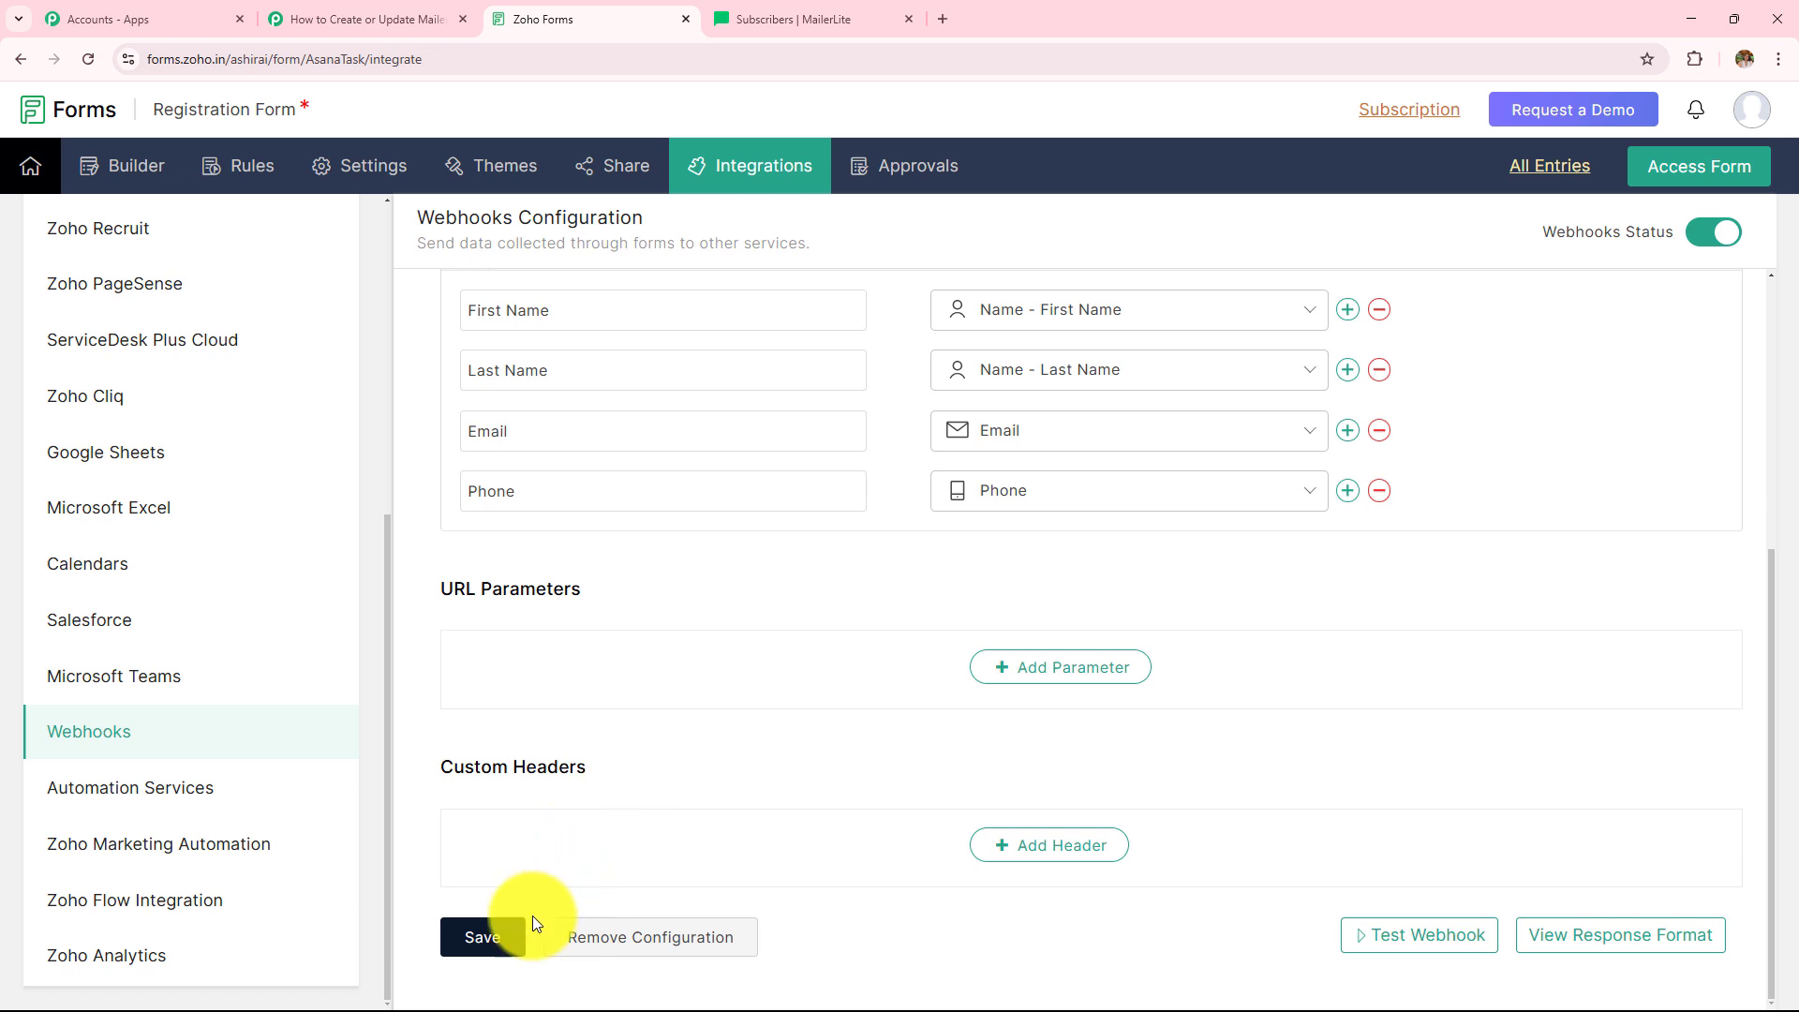
pyautogui.click(474, 948)
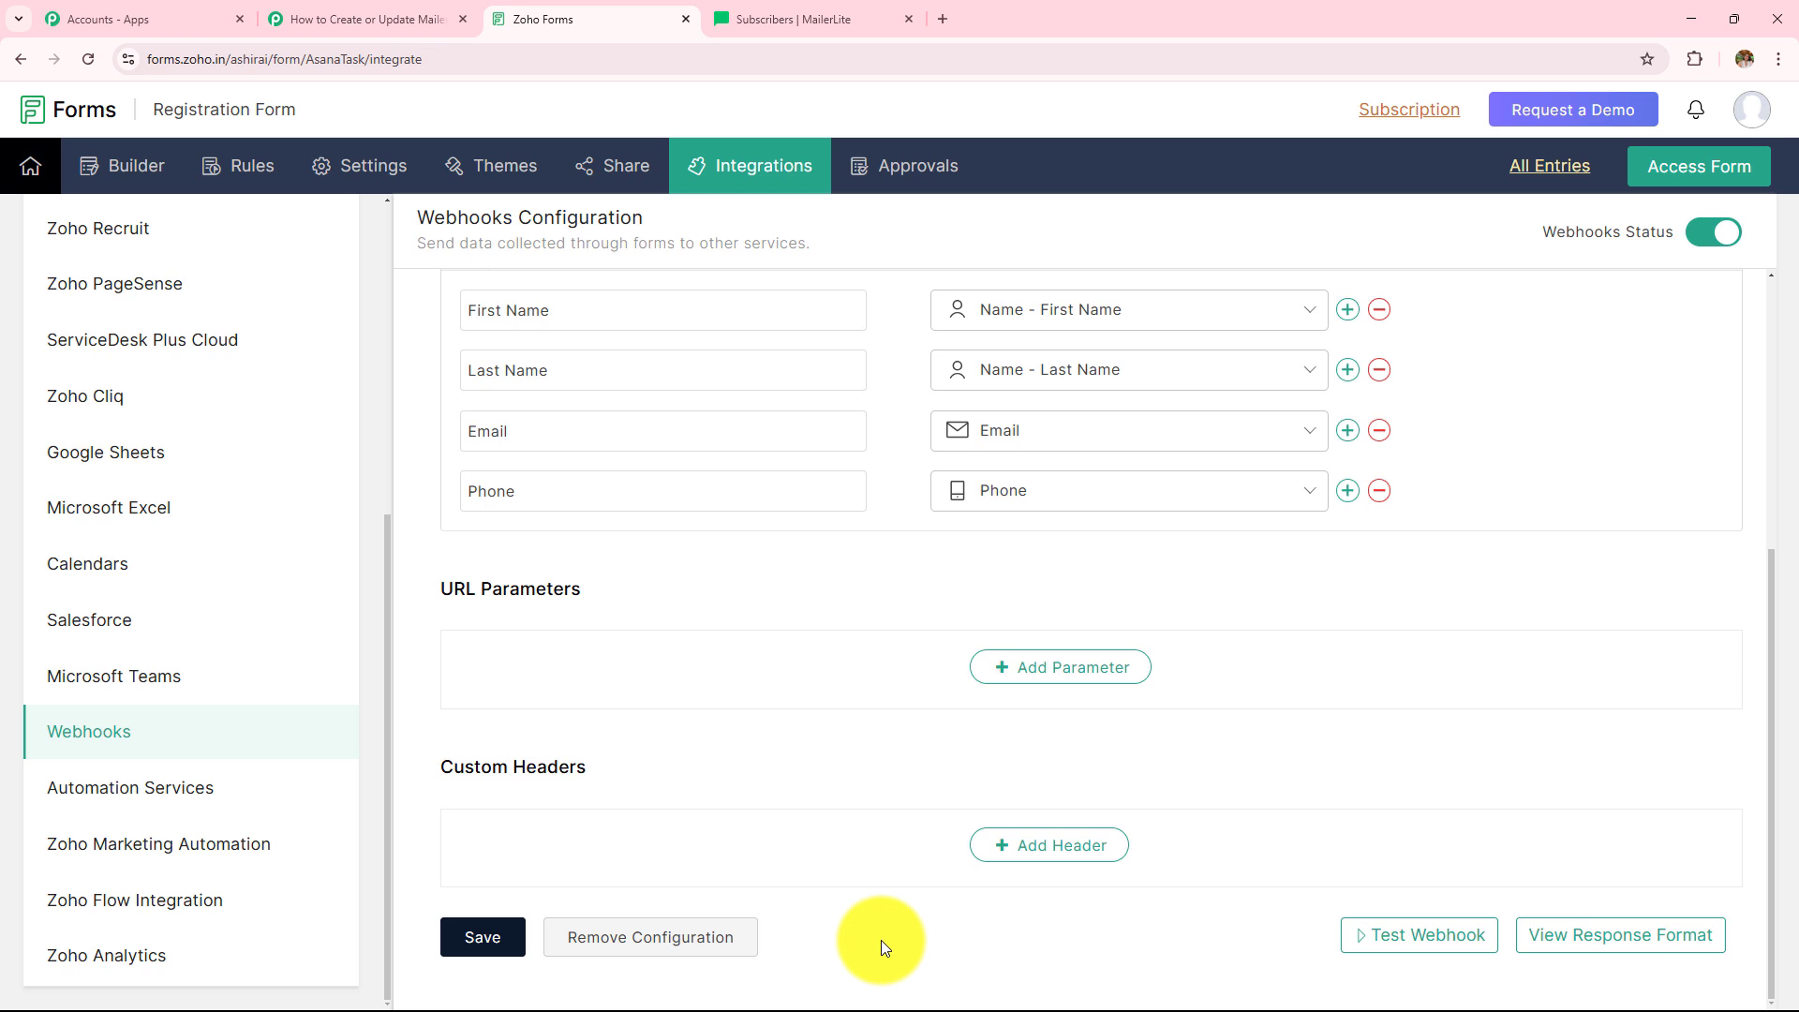
# - Return to the Pabbly trigger step that is awaiting a webhook response
pyautogui.click(360, 17)
pyautogui.click(514, 17)
pyautogui.scroll(5, 937, 596)
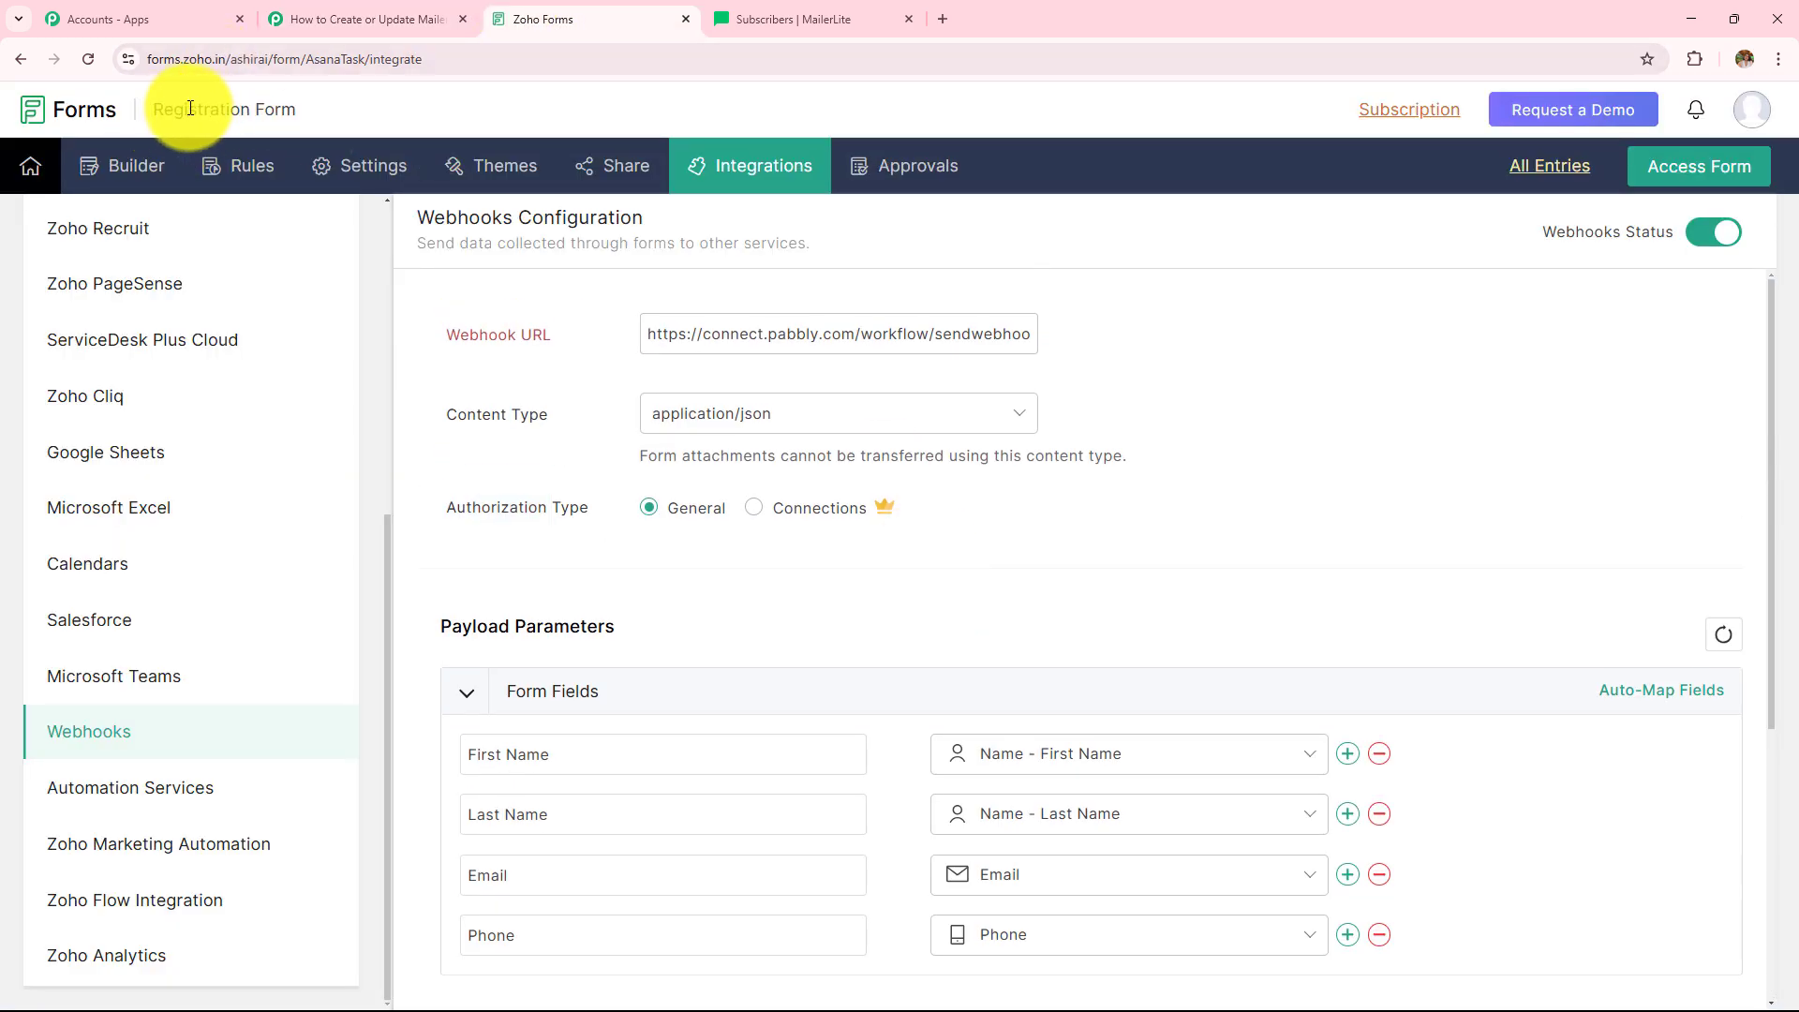
pyautogui.click(364, 13)
# - Read the trigger's note about making a test submission, then return to Zoho Forms' form settings
pyautogui.scroll(-2, 799, 487)
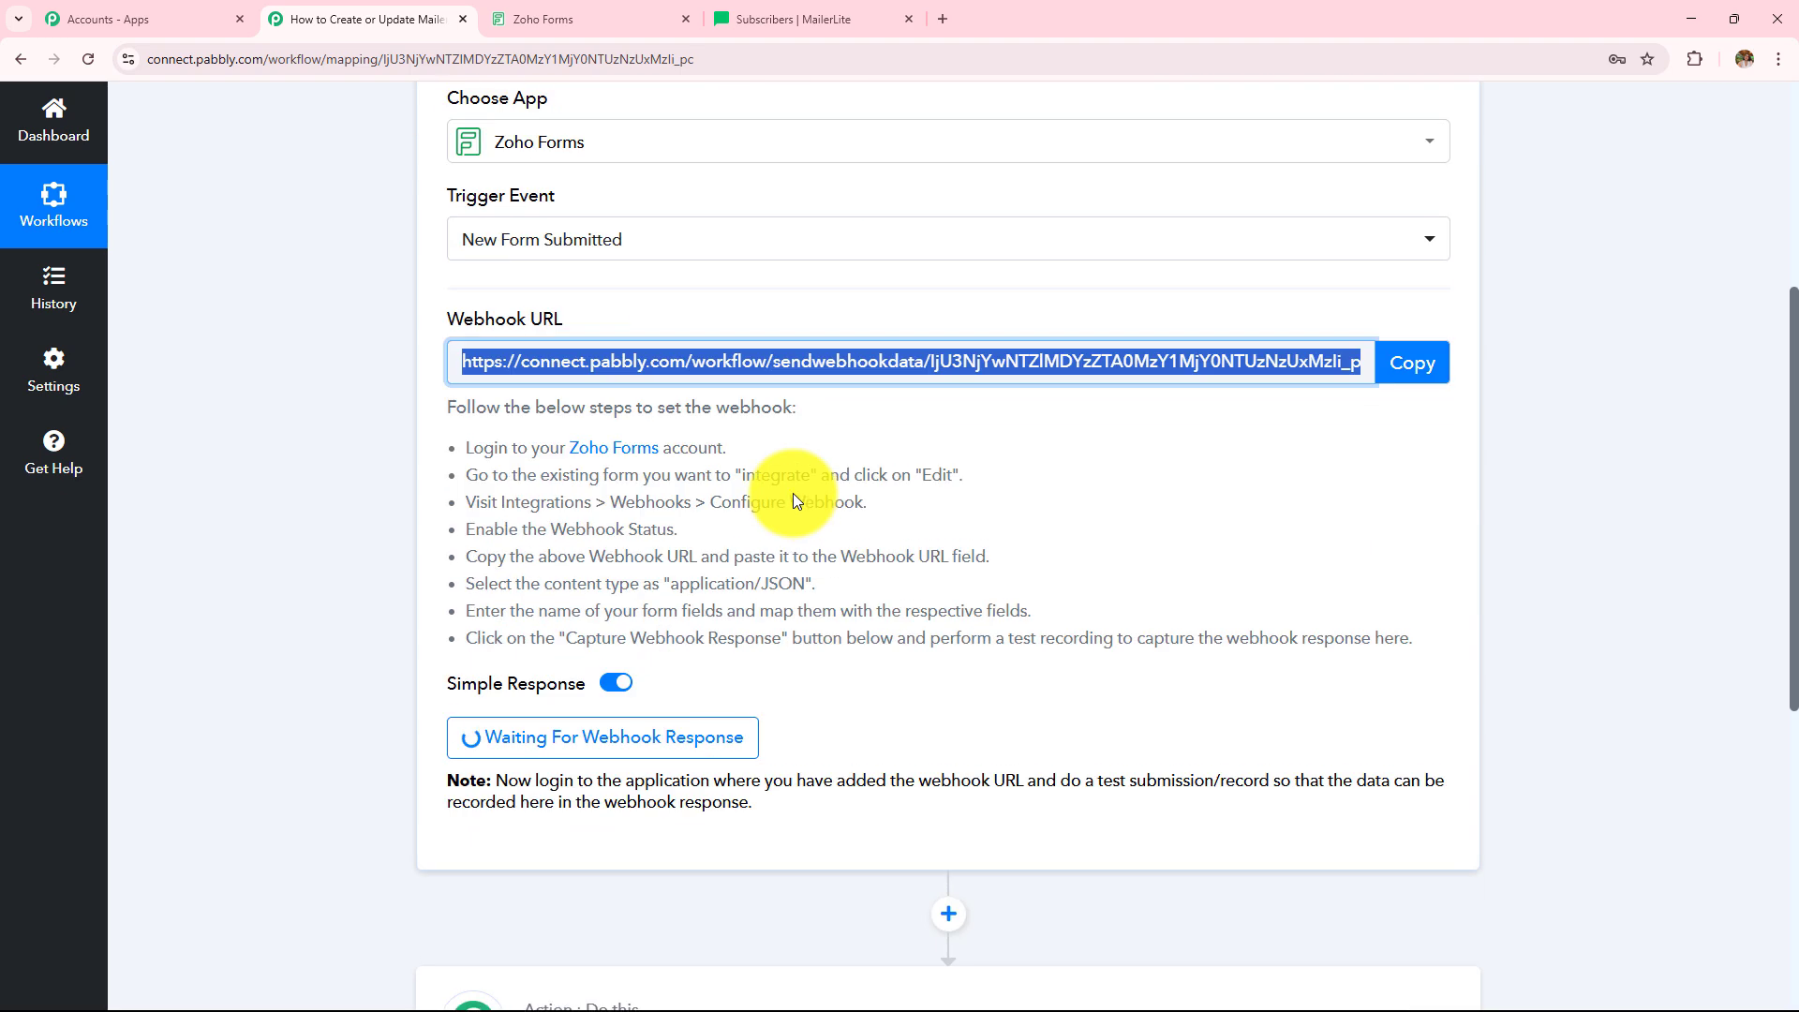
pyautogui.scroll(-4, 891, 482)
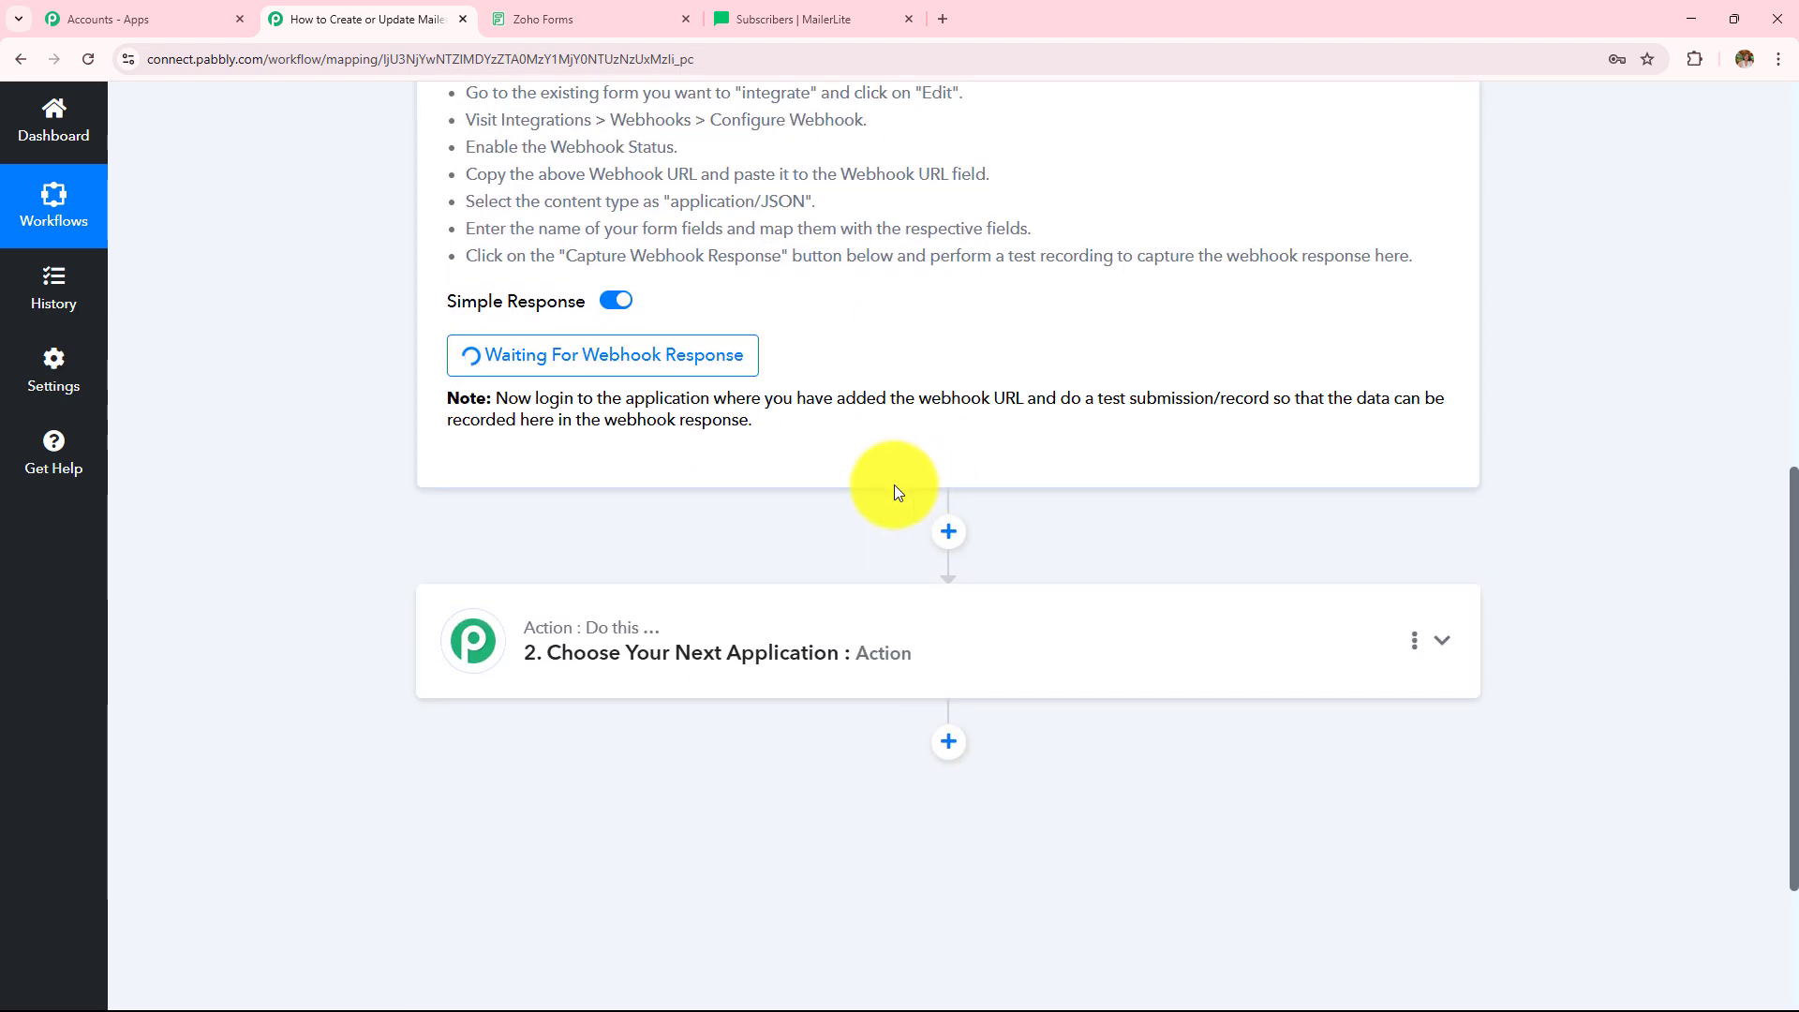
pyautogui.tripleClick(623, 406)
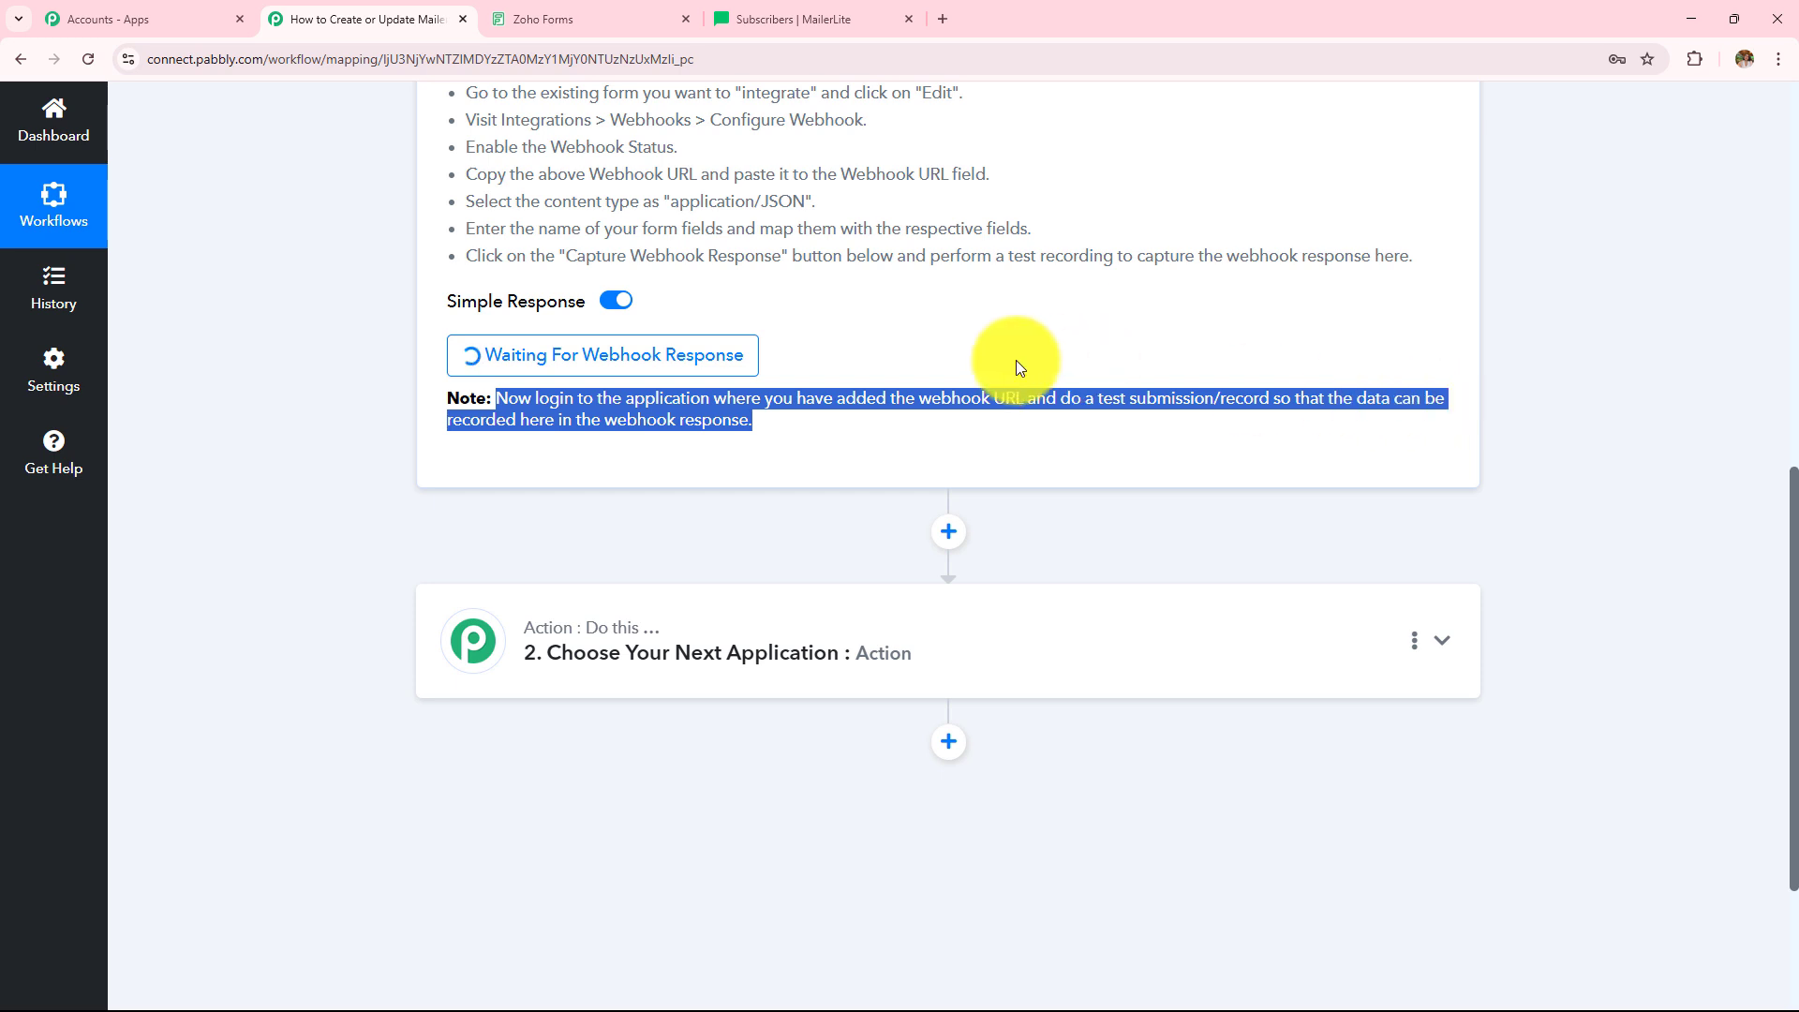
pyautogui.click(534, 19)
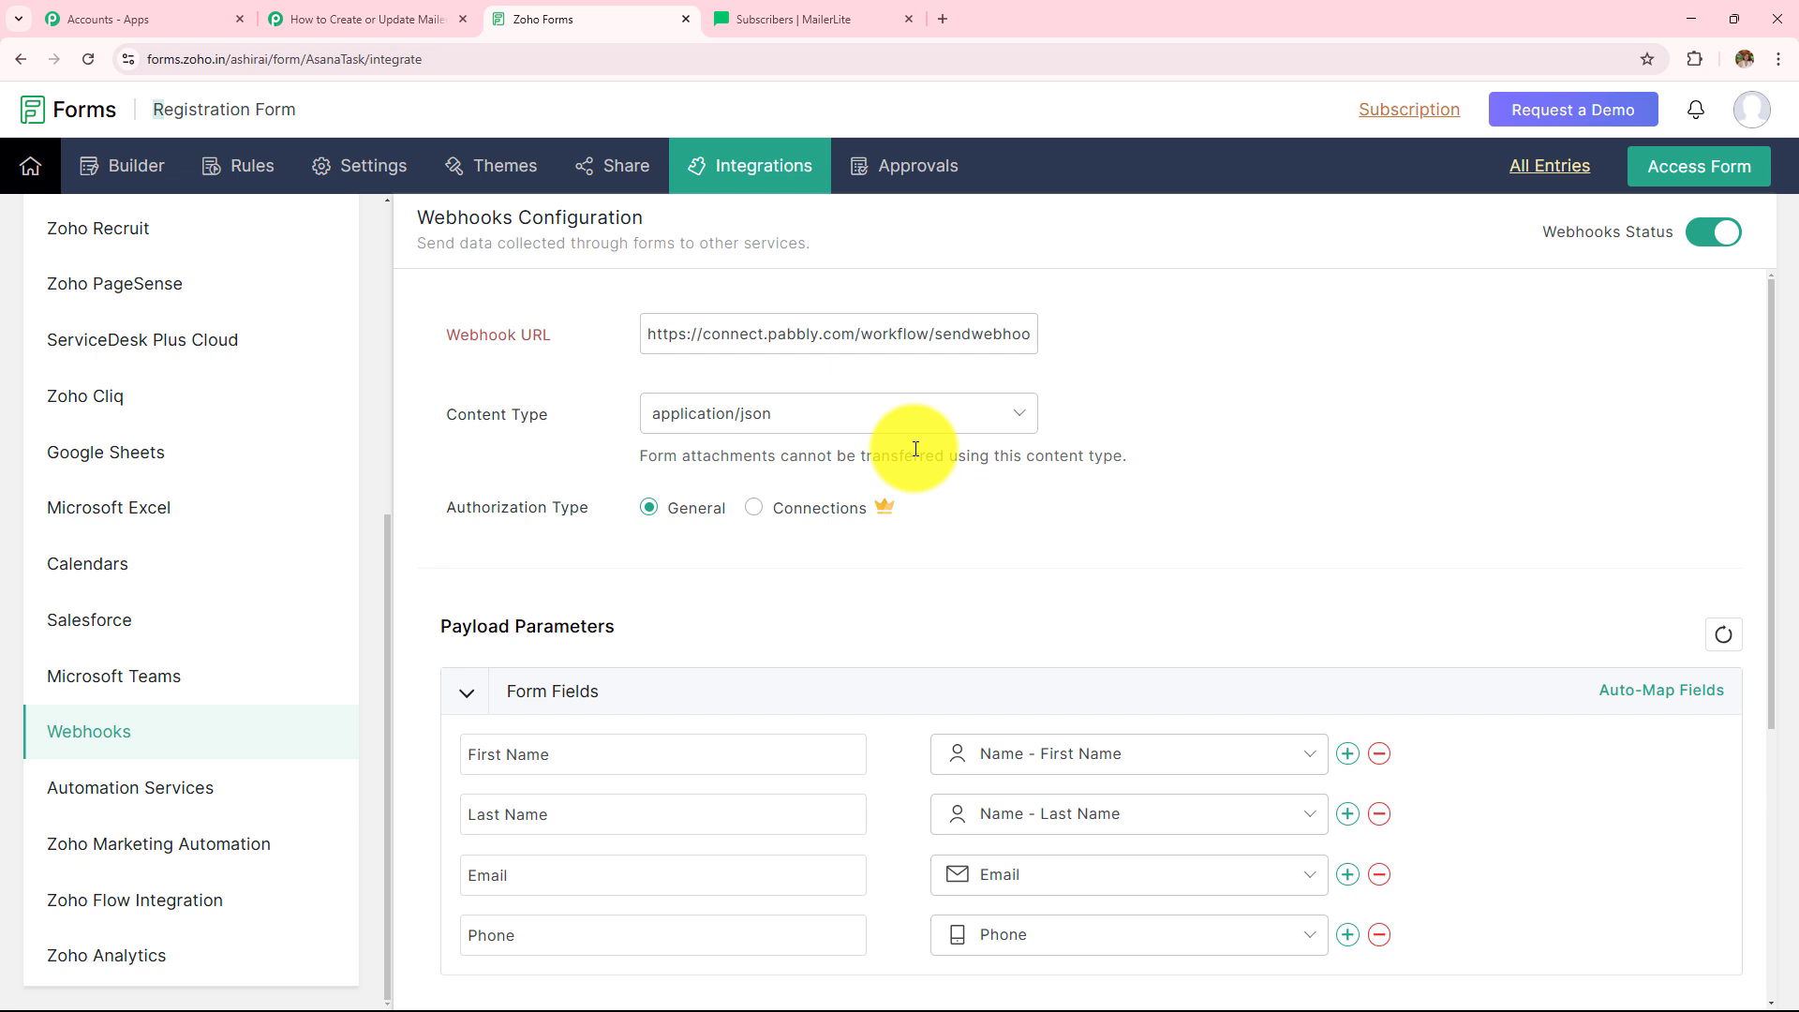
pyautogui.click(393, 19)
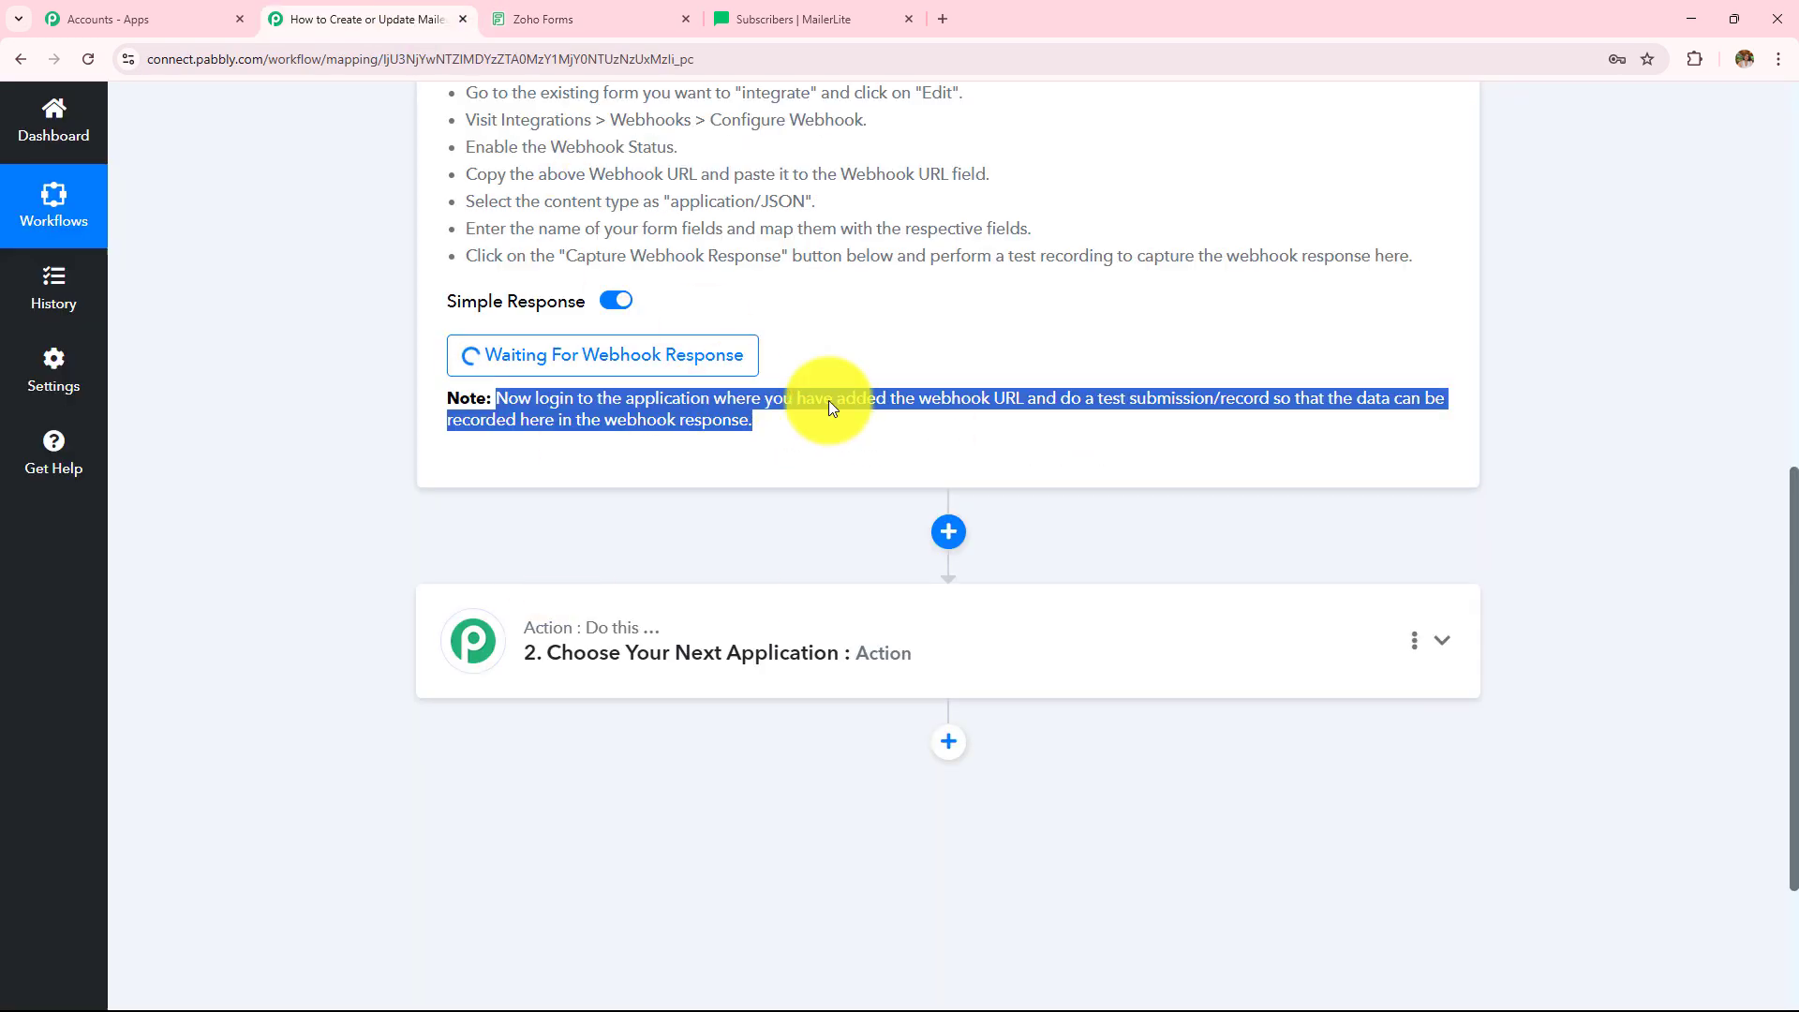
pyautogui.scroll(2, 795, 404)
pyautogui.scroll(2, 478, 402)
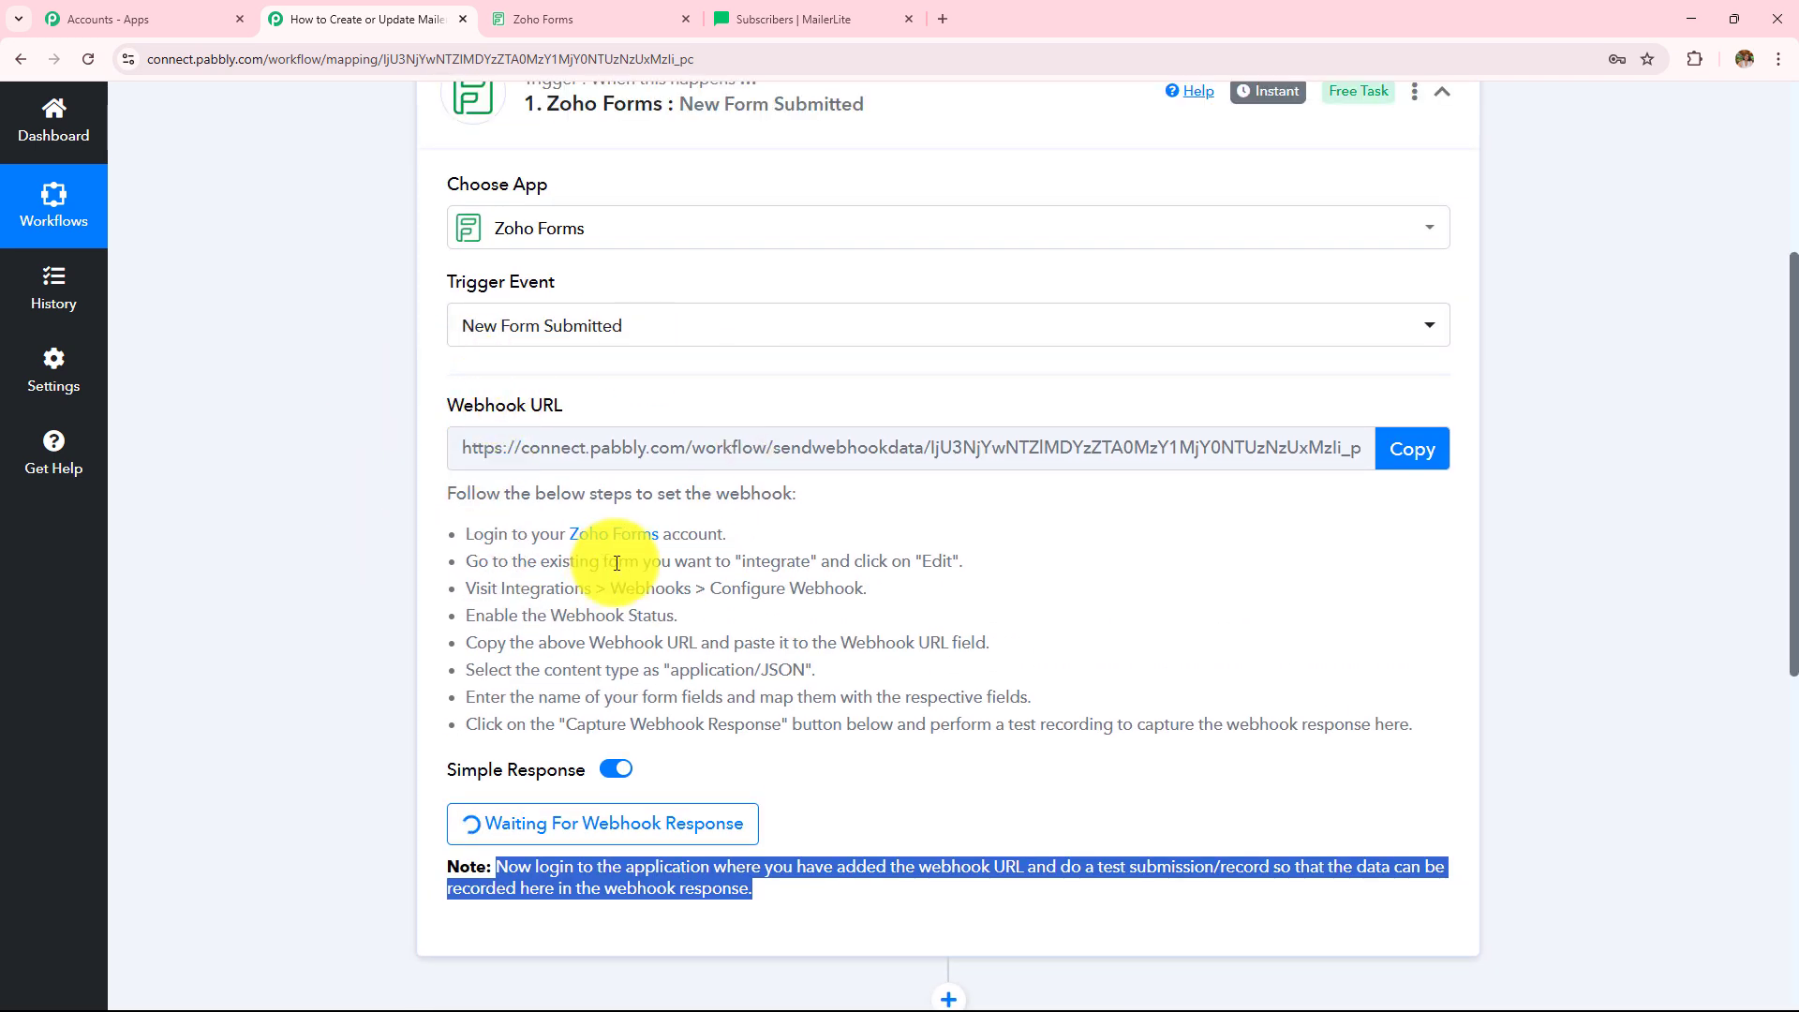
pyautogui.scroll(2, 614, 560)
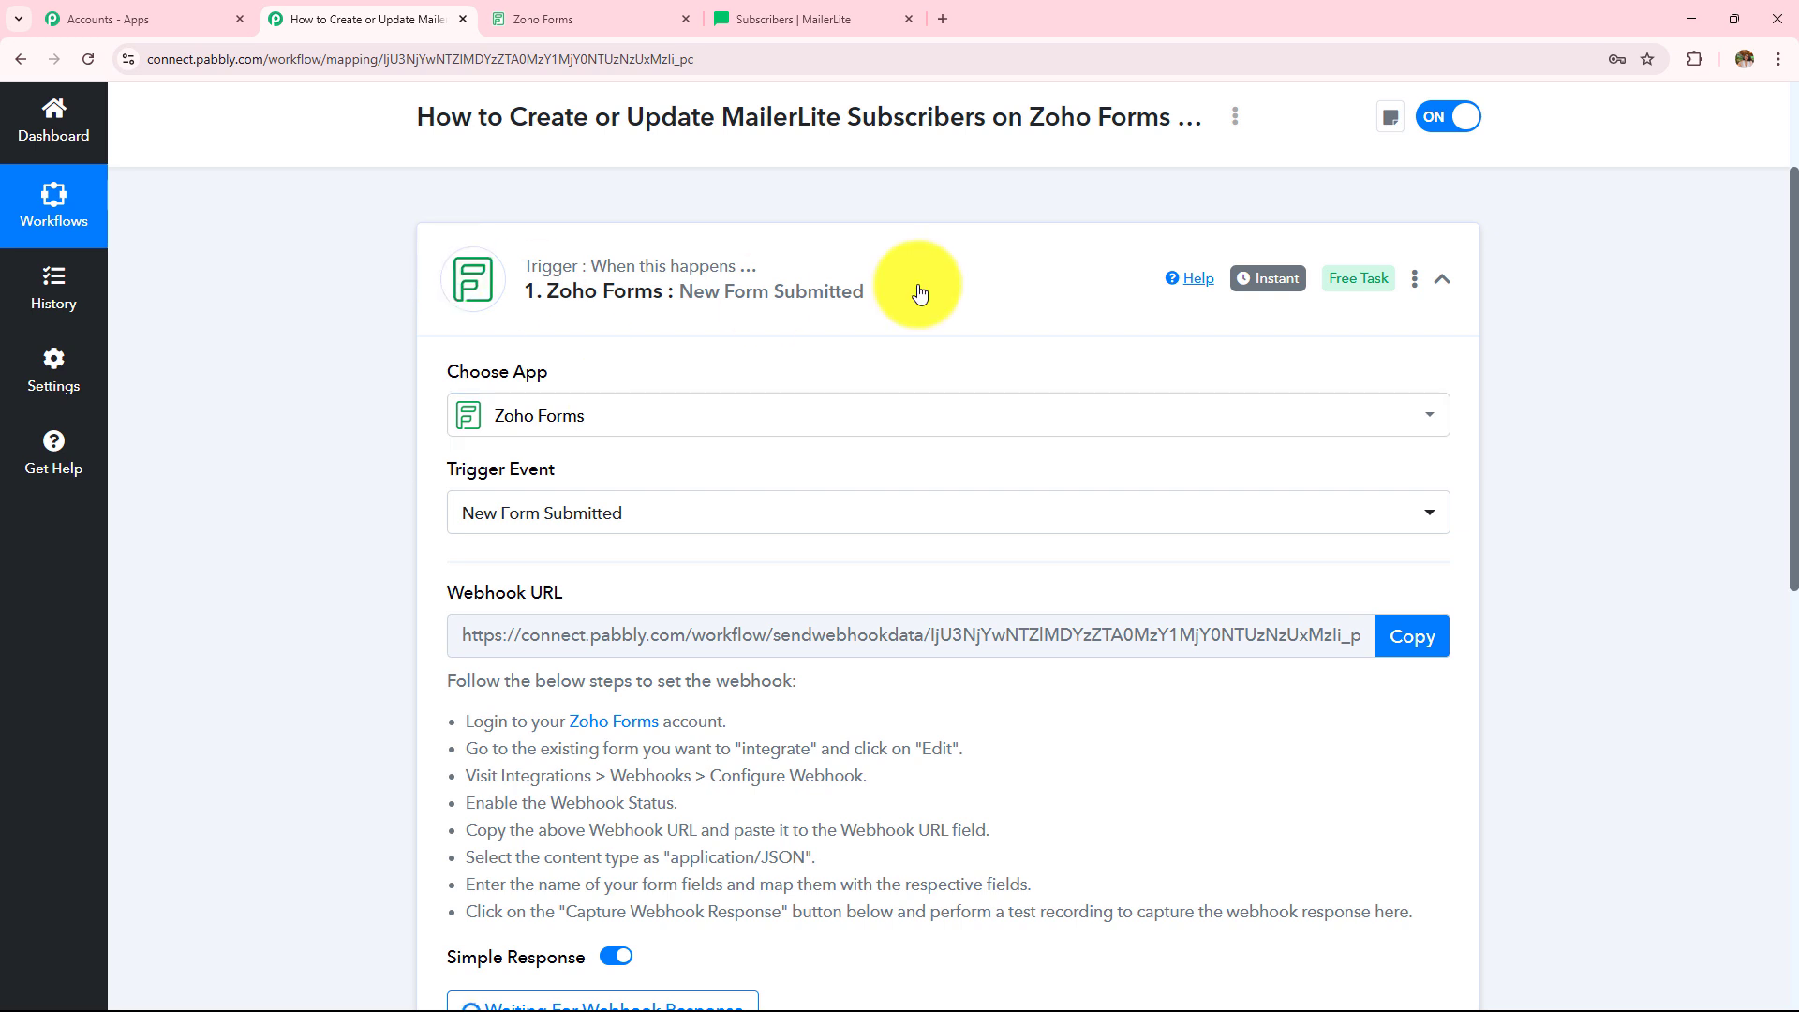
pyautogui.scroll(2, 907, 401)
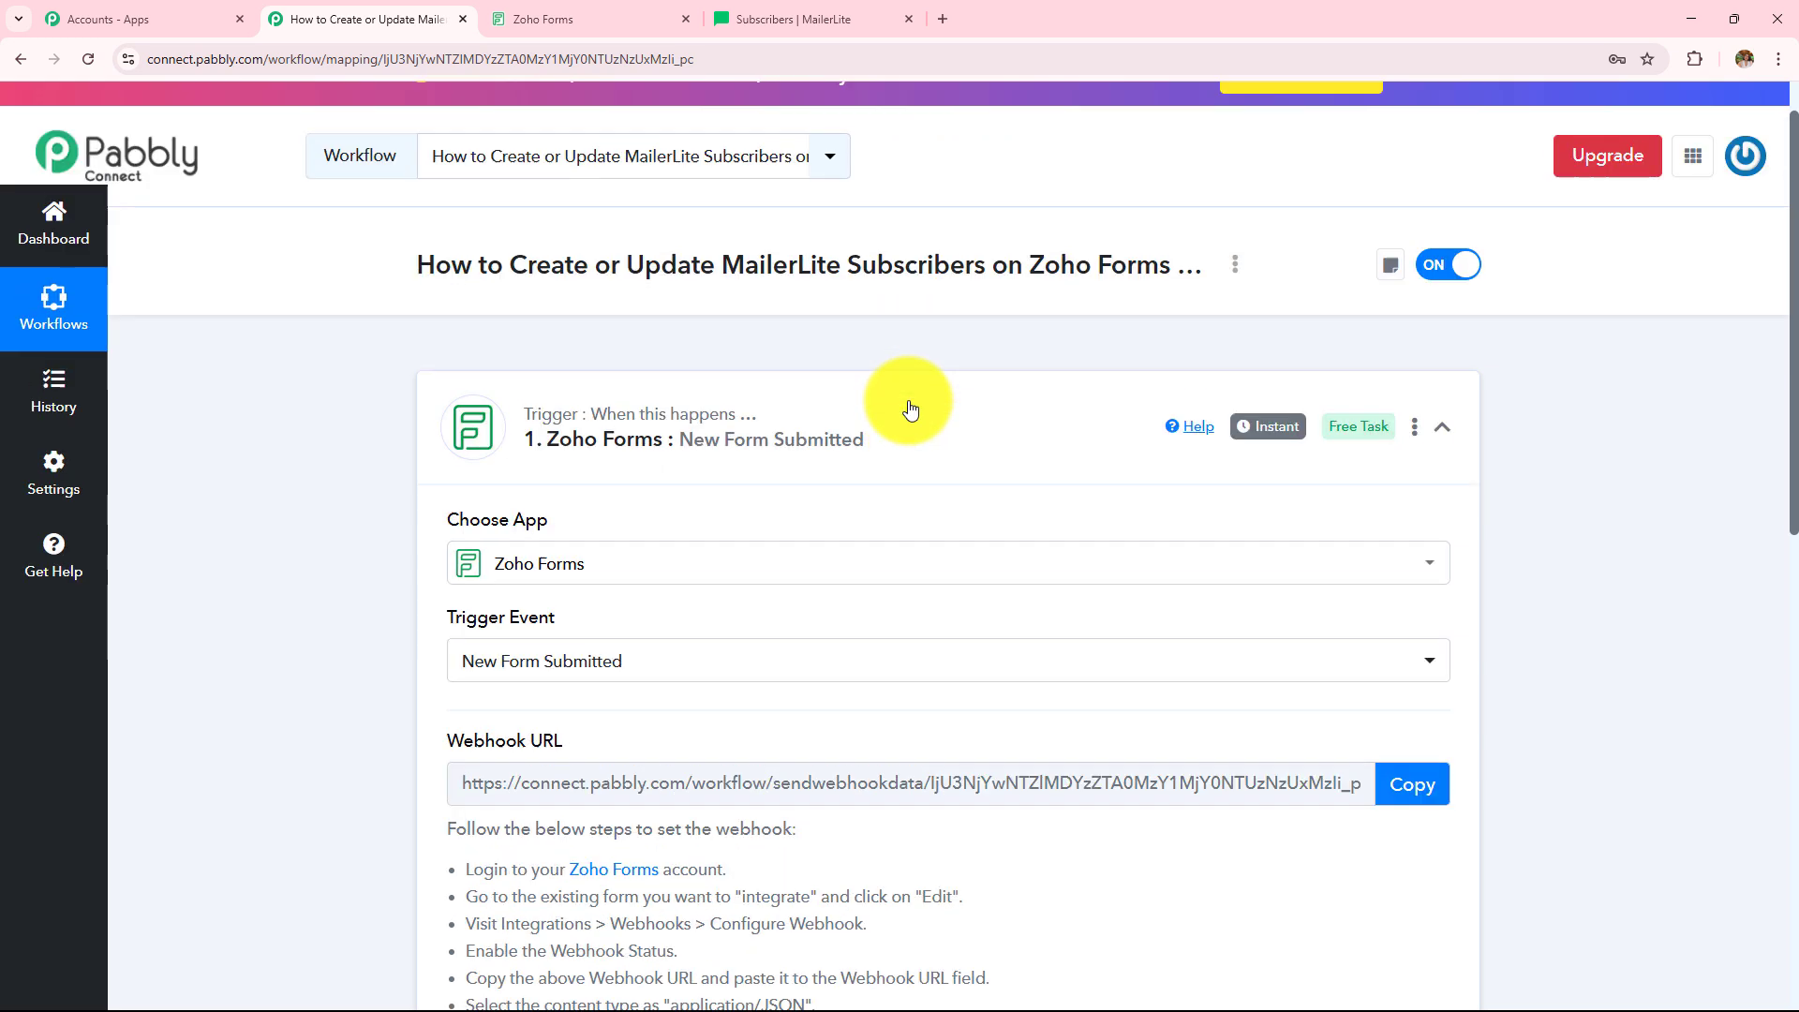
pyautogui.click(598, 11)
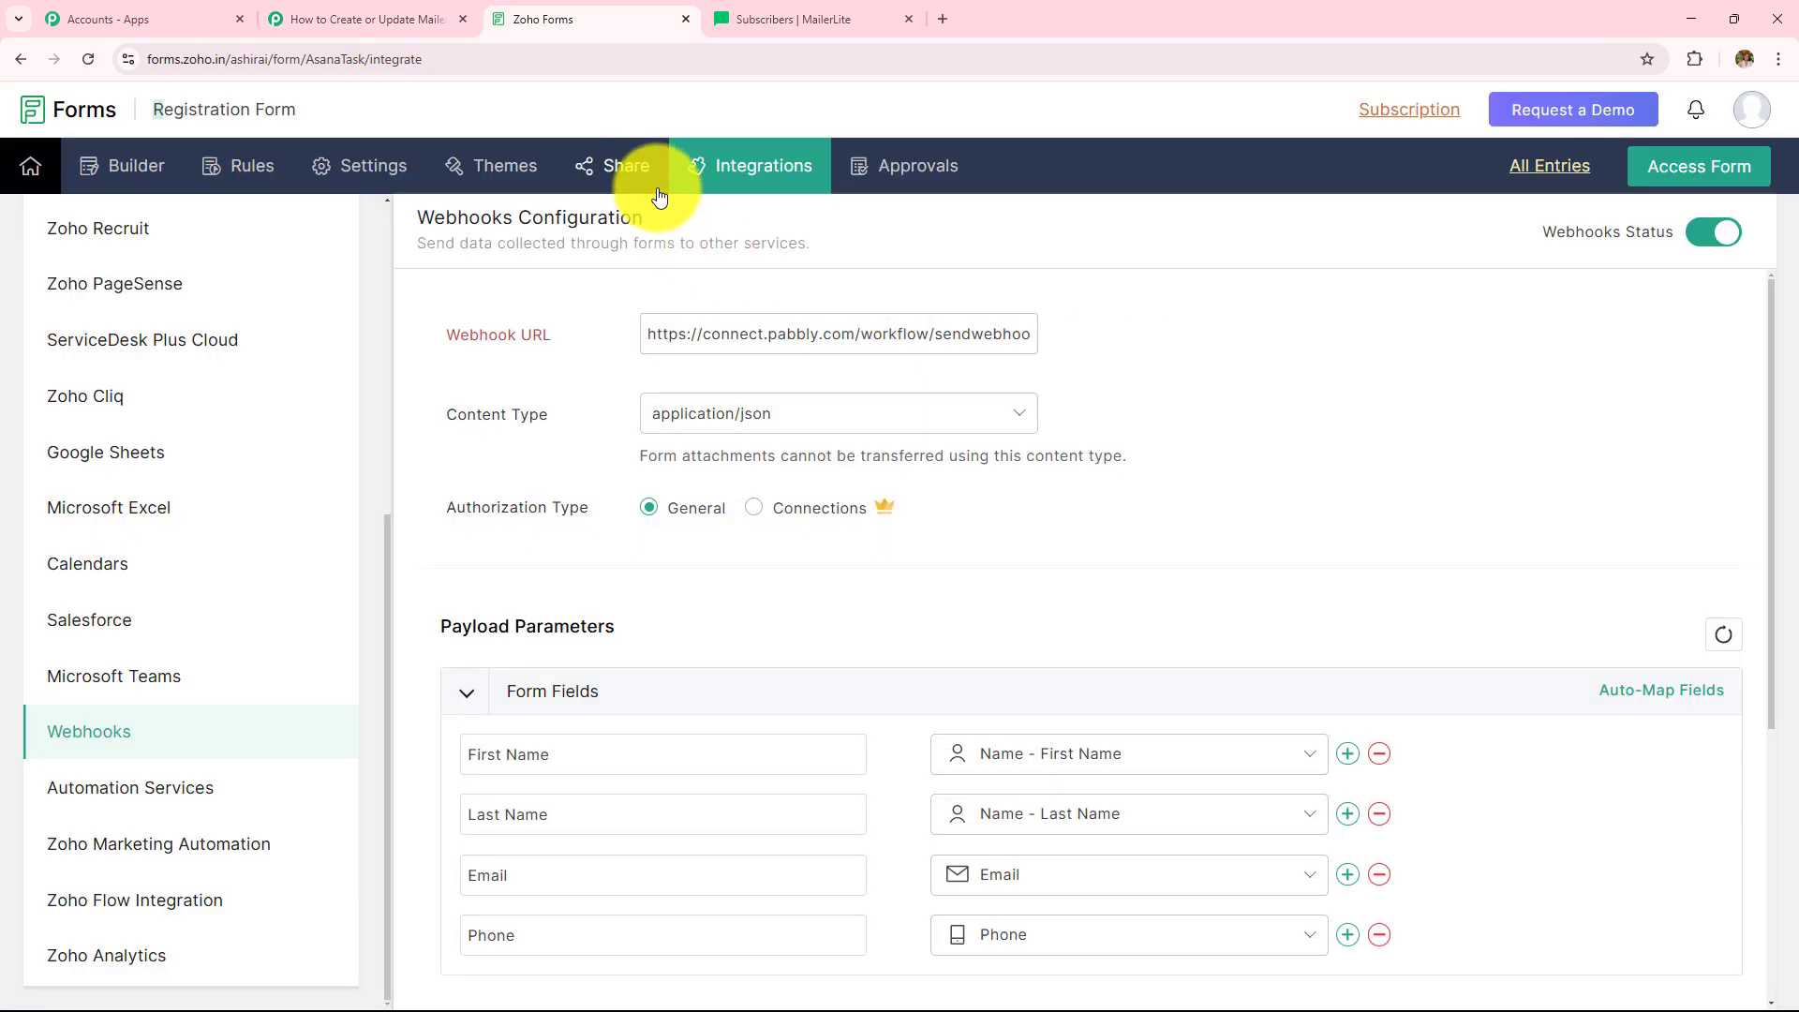
# - Copy the Registration Form's public permalink and load the live form in a new tab
pyautogui.click(583, 178)
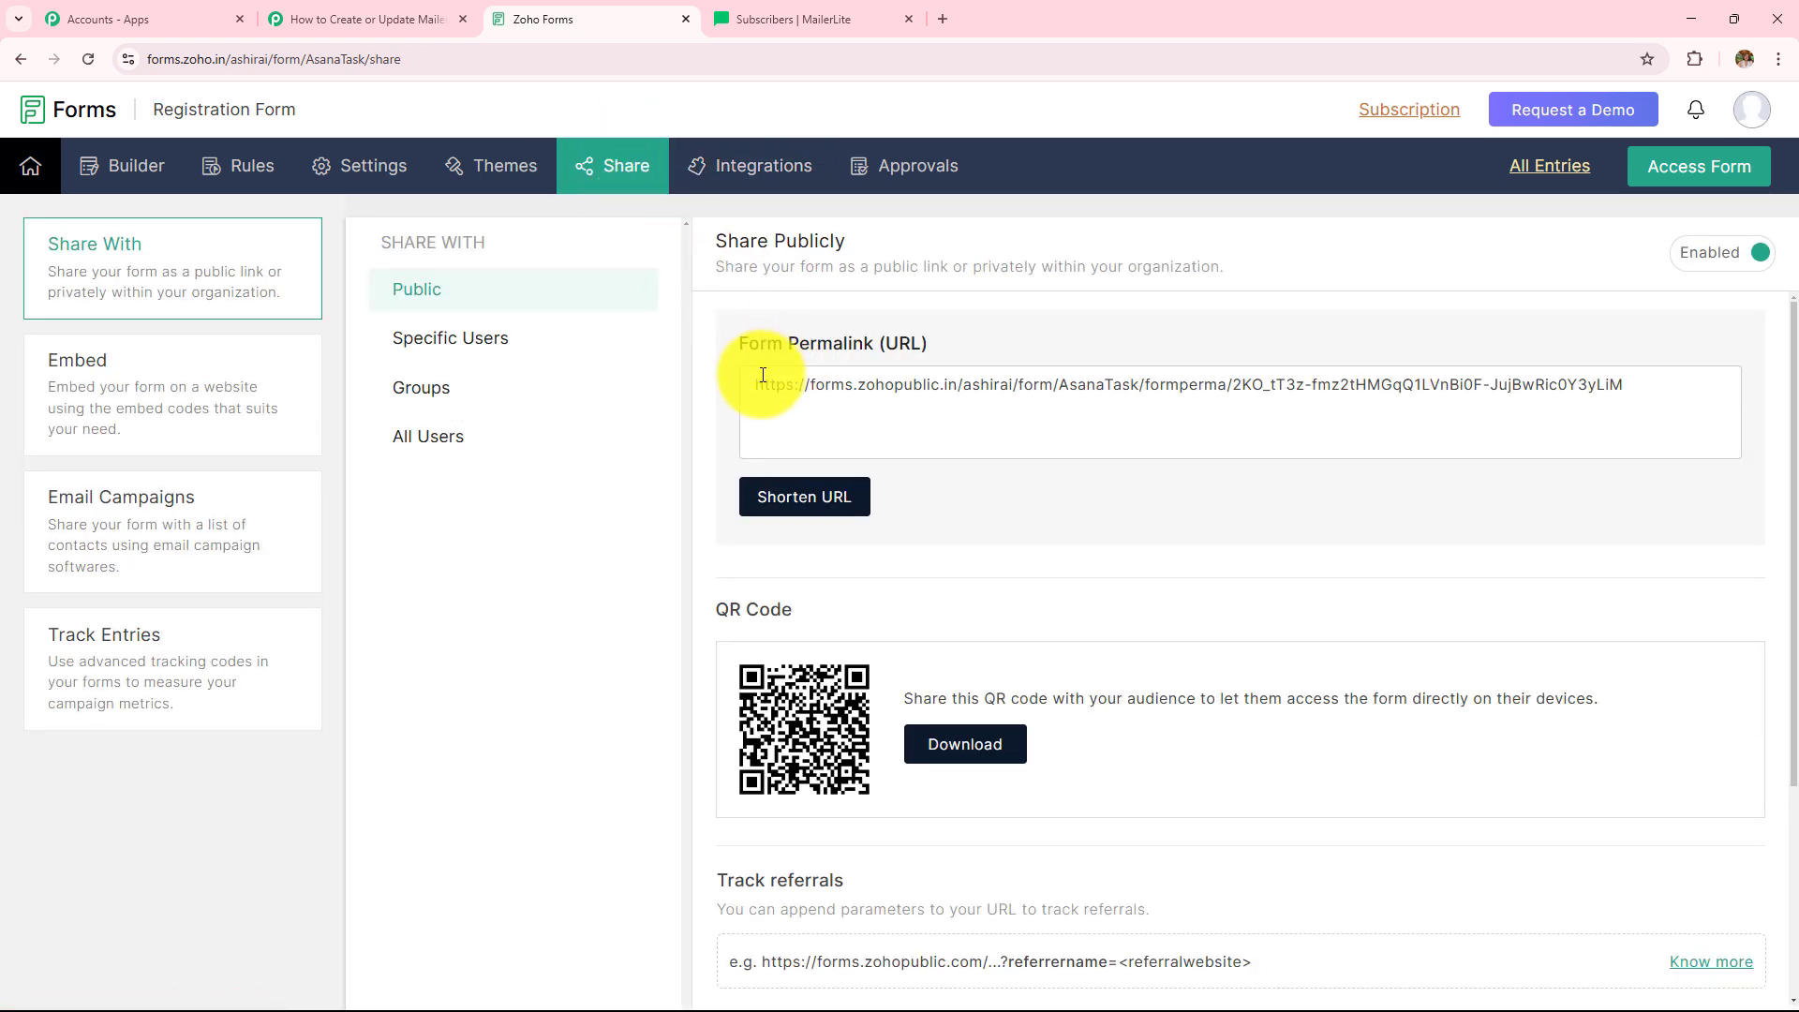
pyautogui.click(1026, 390)
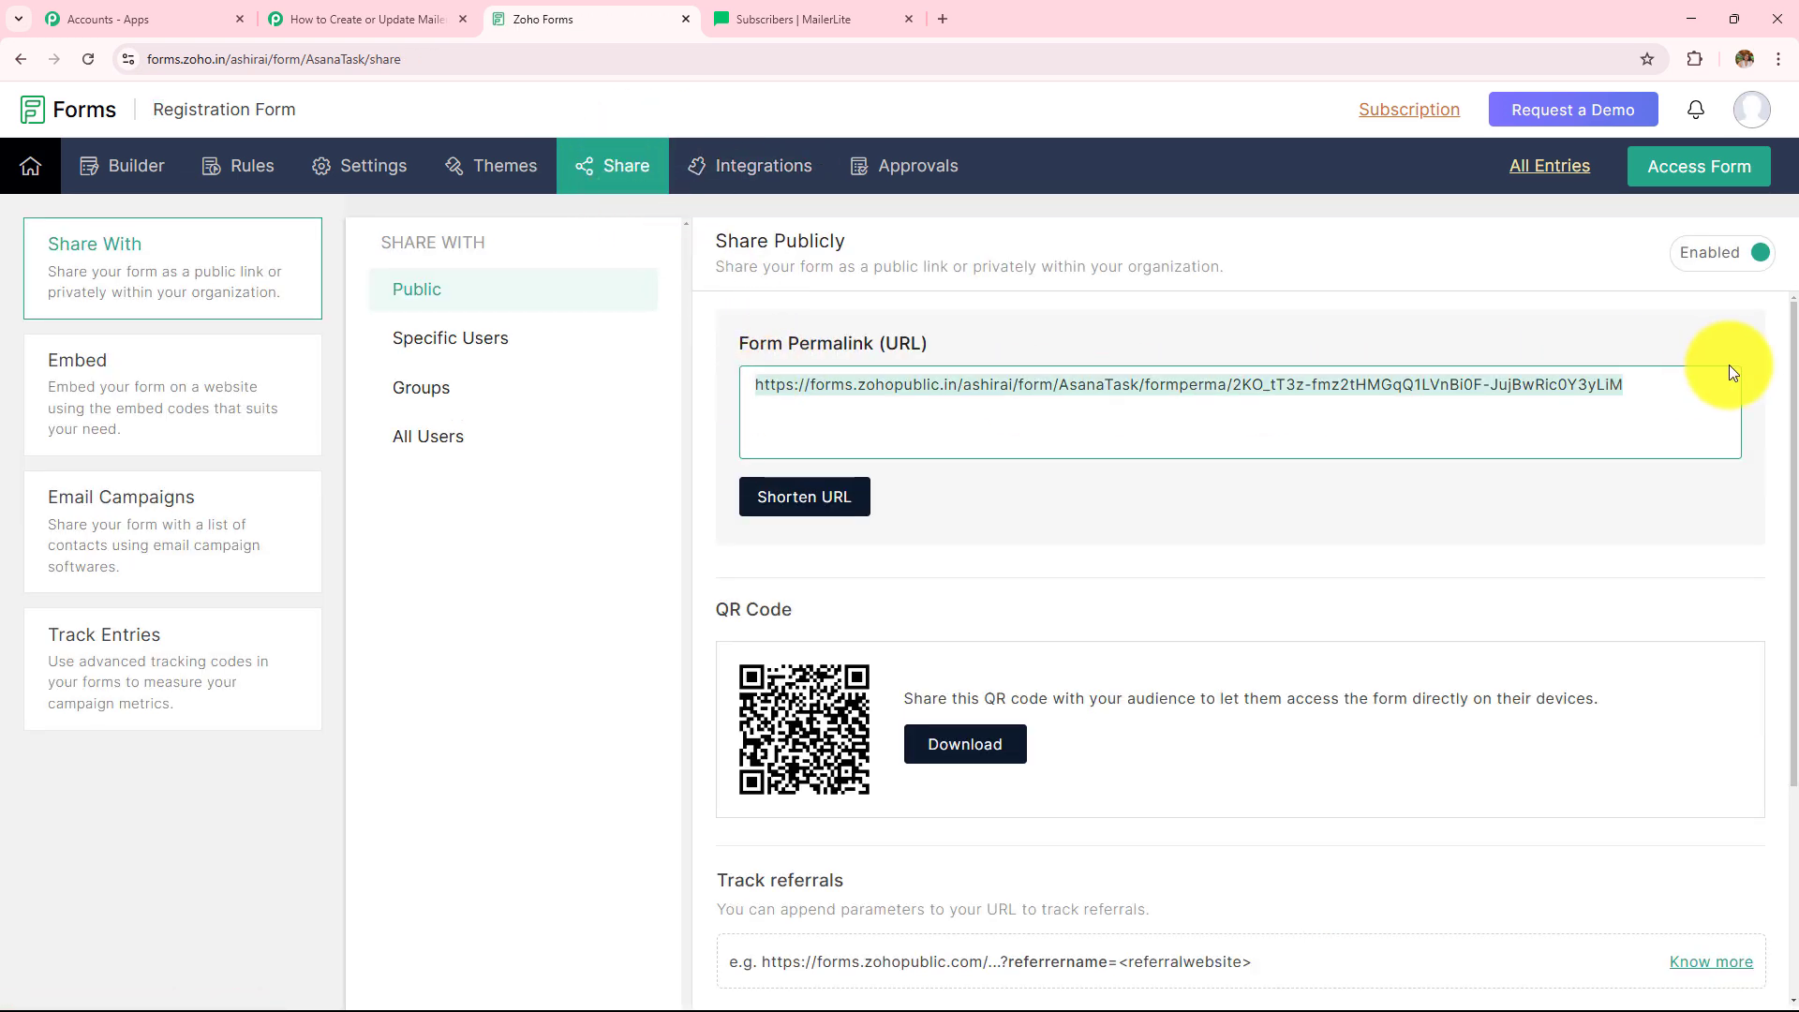
pyautogui.click(941, 20)
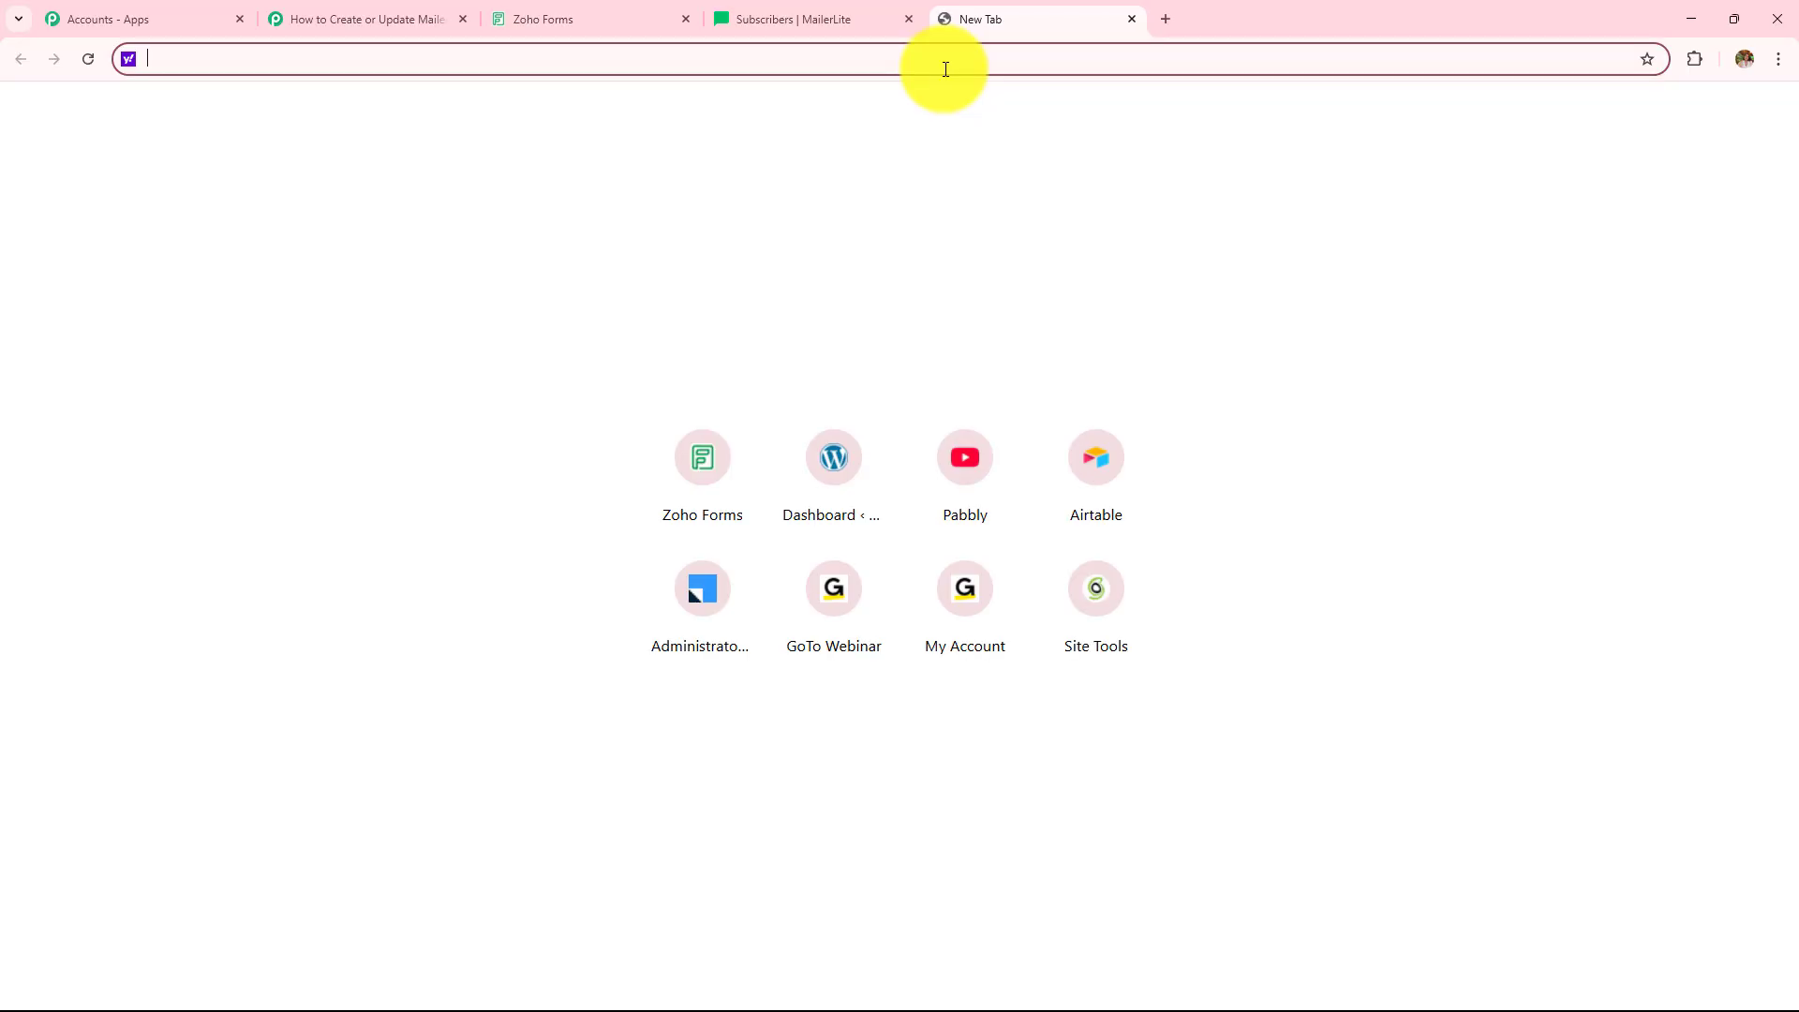
pyautogui.hotkey('ctrl', 'v')
pyautogui.press('Return')
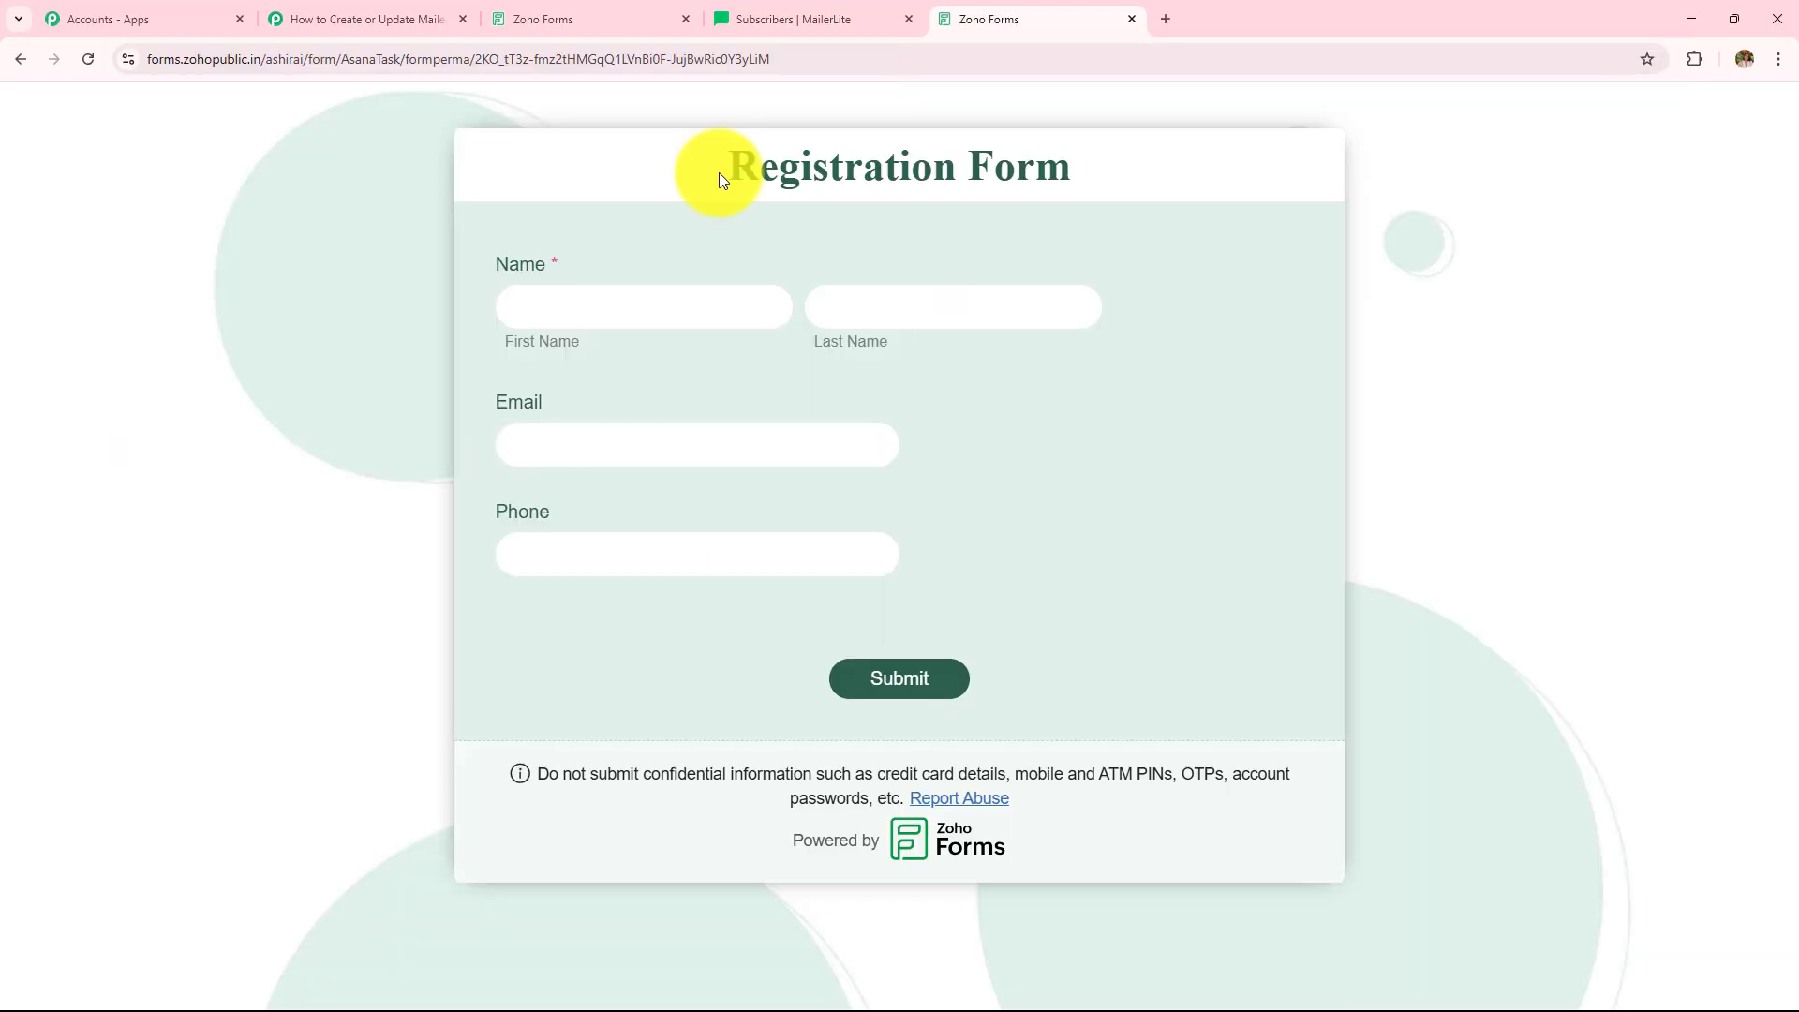
pyautogui.moveTo(717, 172); pyautogui.dragTo(1138, 174)
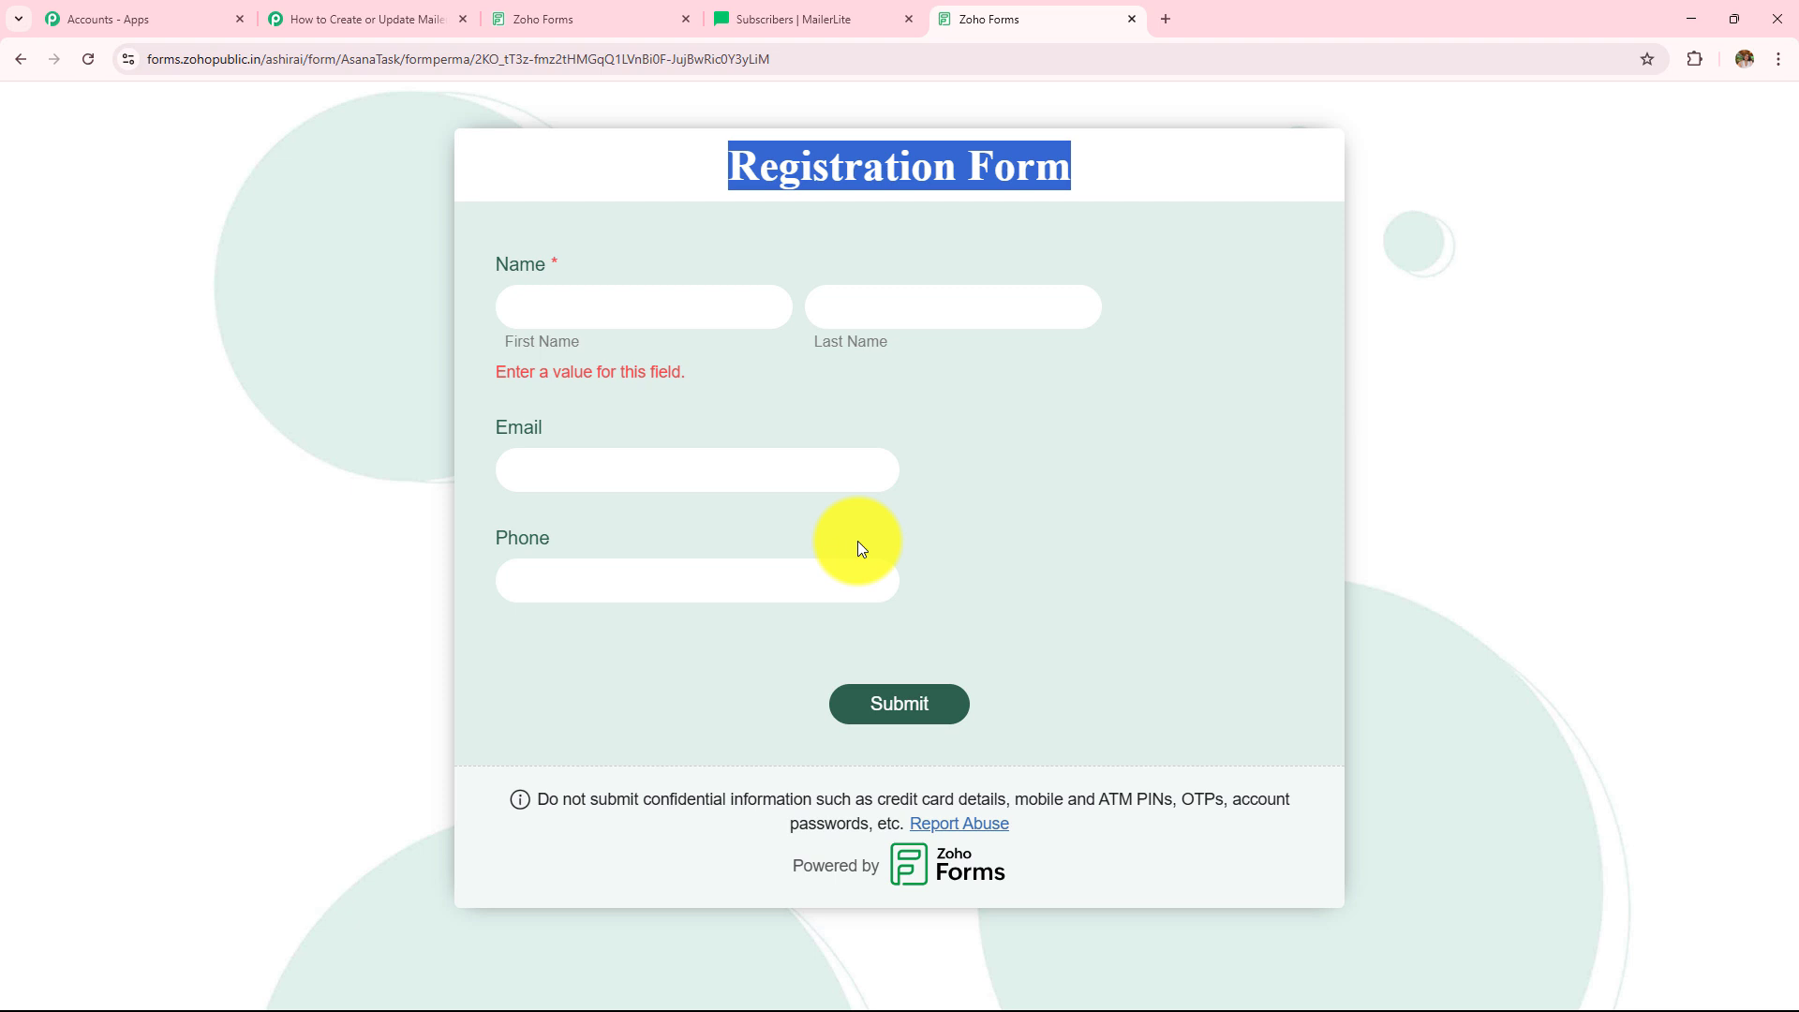
# - Autofill first name Latest, last name User, email and phone, and submit the form
pyautogui.click(655, 300)
pyautogui.click(562, 363)
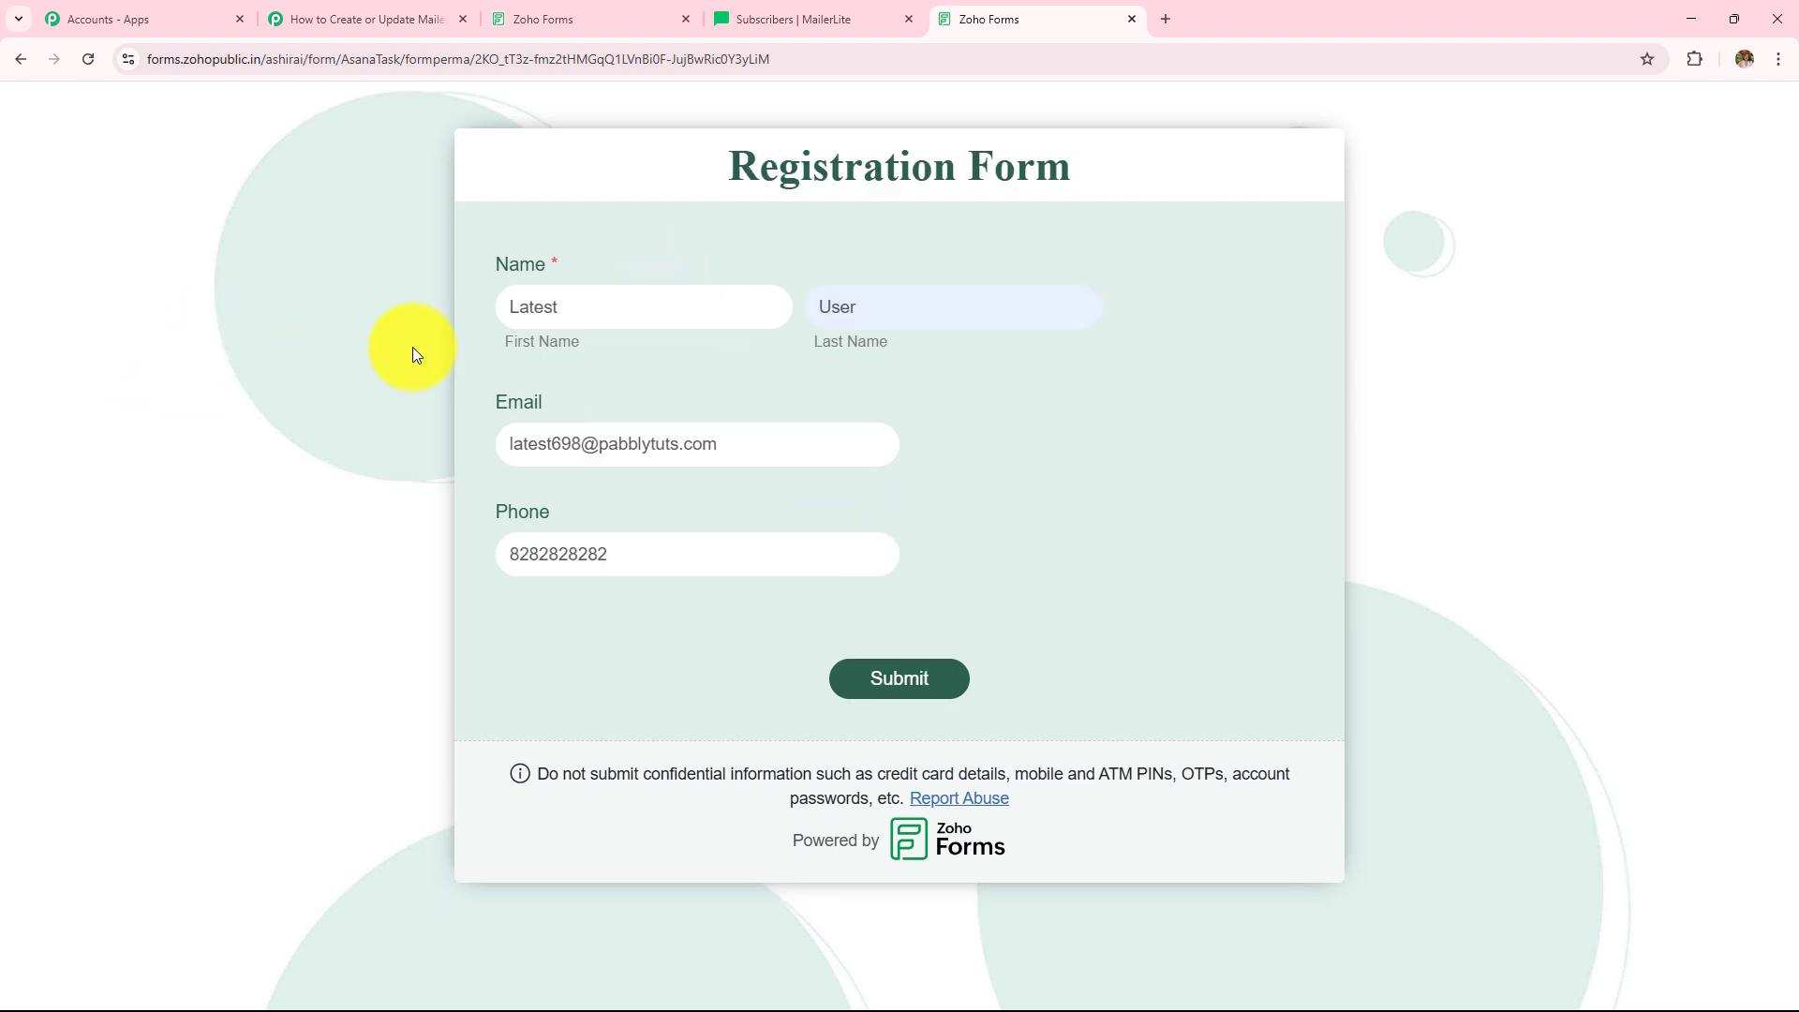
pyautogui.doubleClick(578, 307)
pyautogui.click(831, 309)
pyautogui.doubleClick(835, 307)
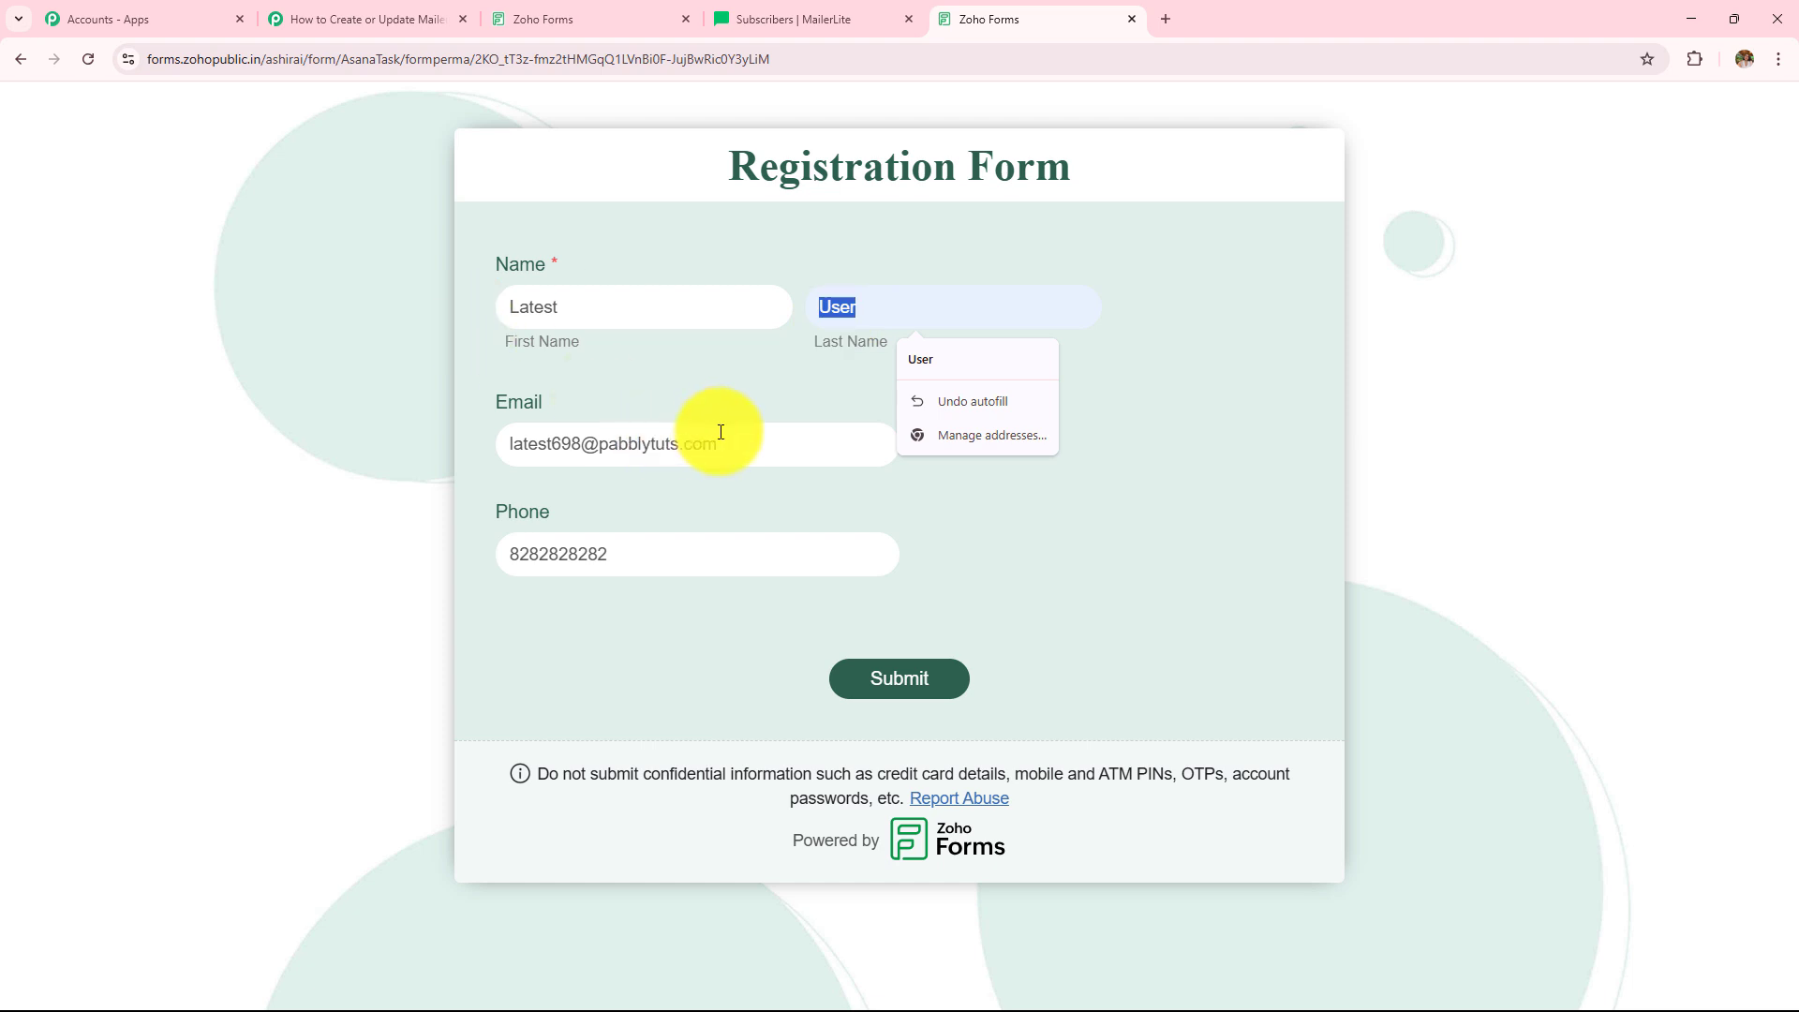
pyautogui.moveTo(743, 448); pyautogui.dragTo(546, 445)
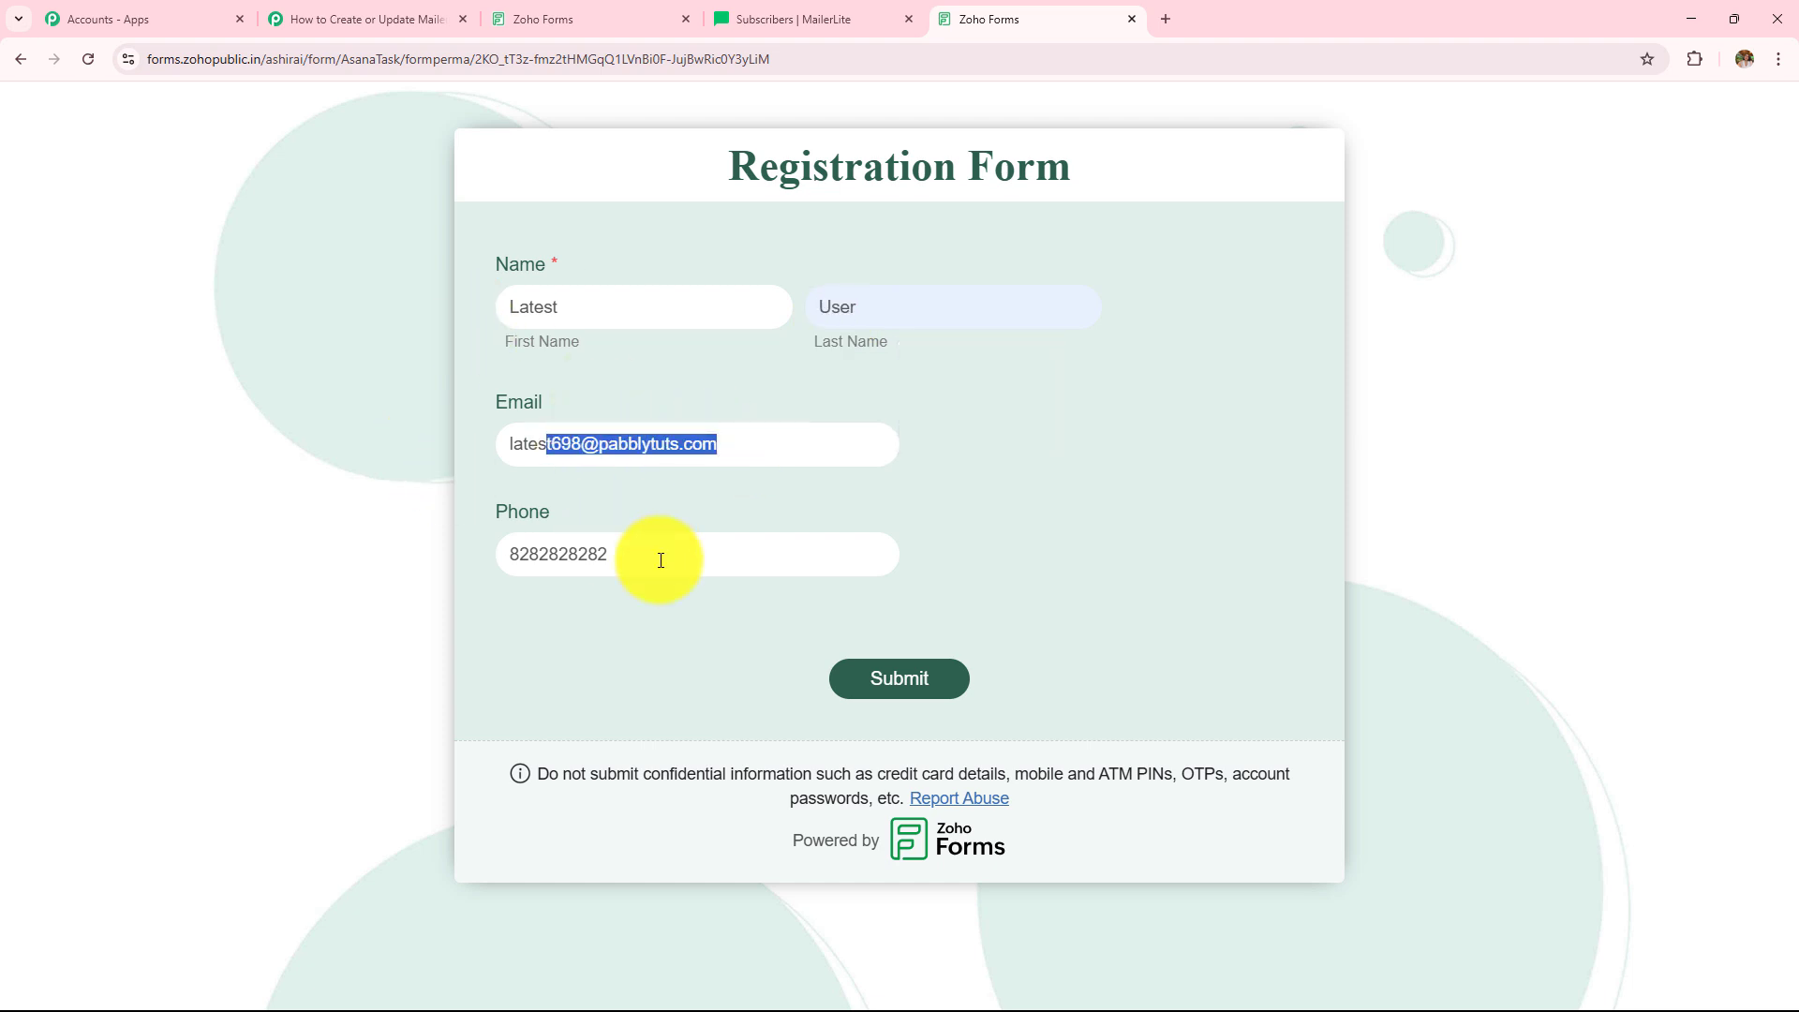
pyautogui.moveTo(661, 560); pyautogui.dragTo(272, 570)
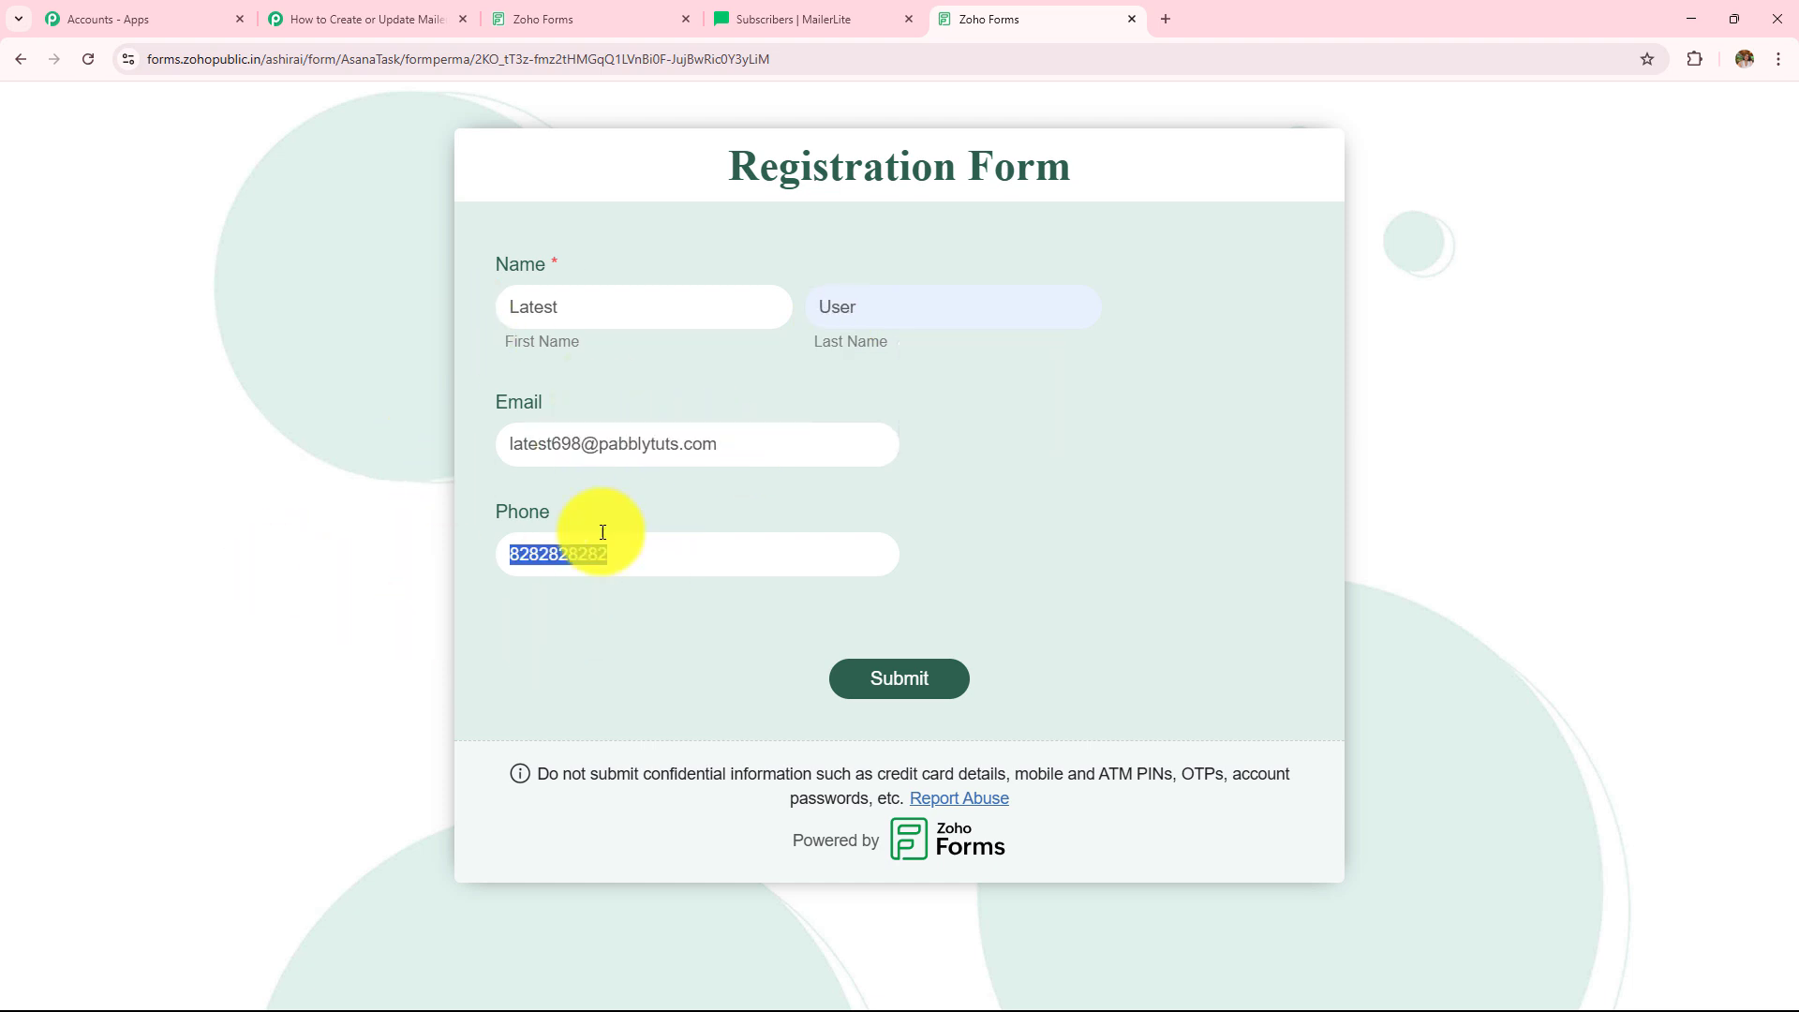
pyautogui.click(888, 698)
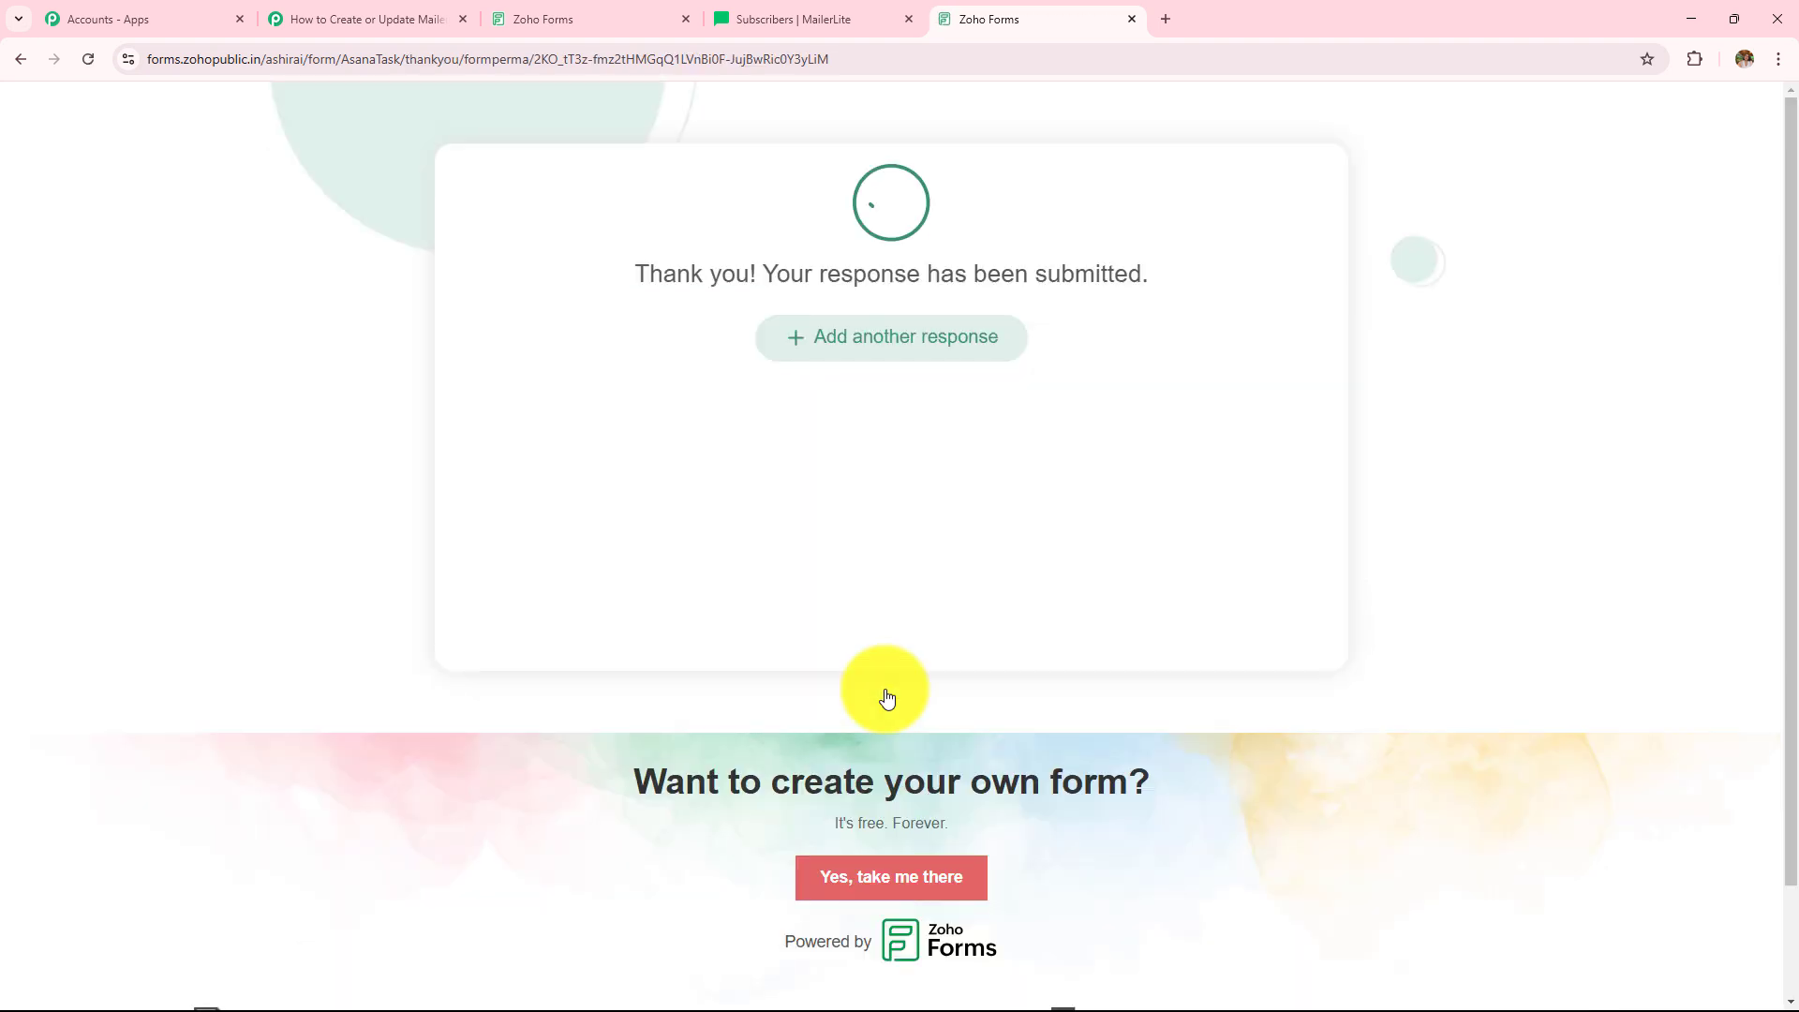
pyautogui.moveTo(627, 278); pyautogui.dragTo(1459, 265)
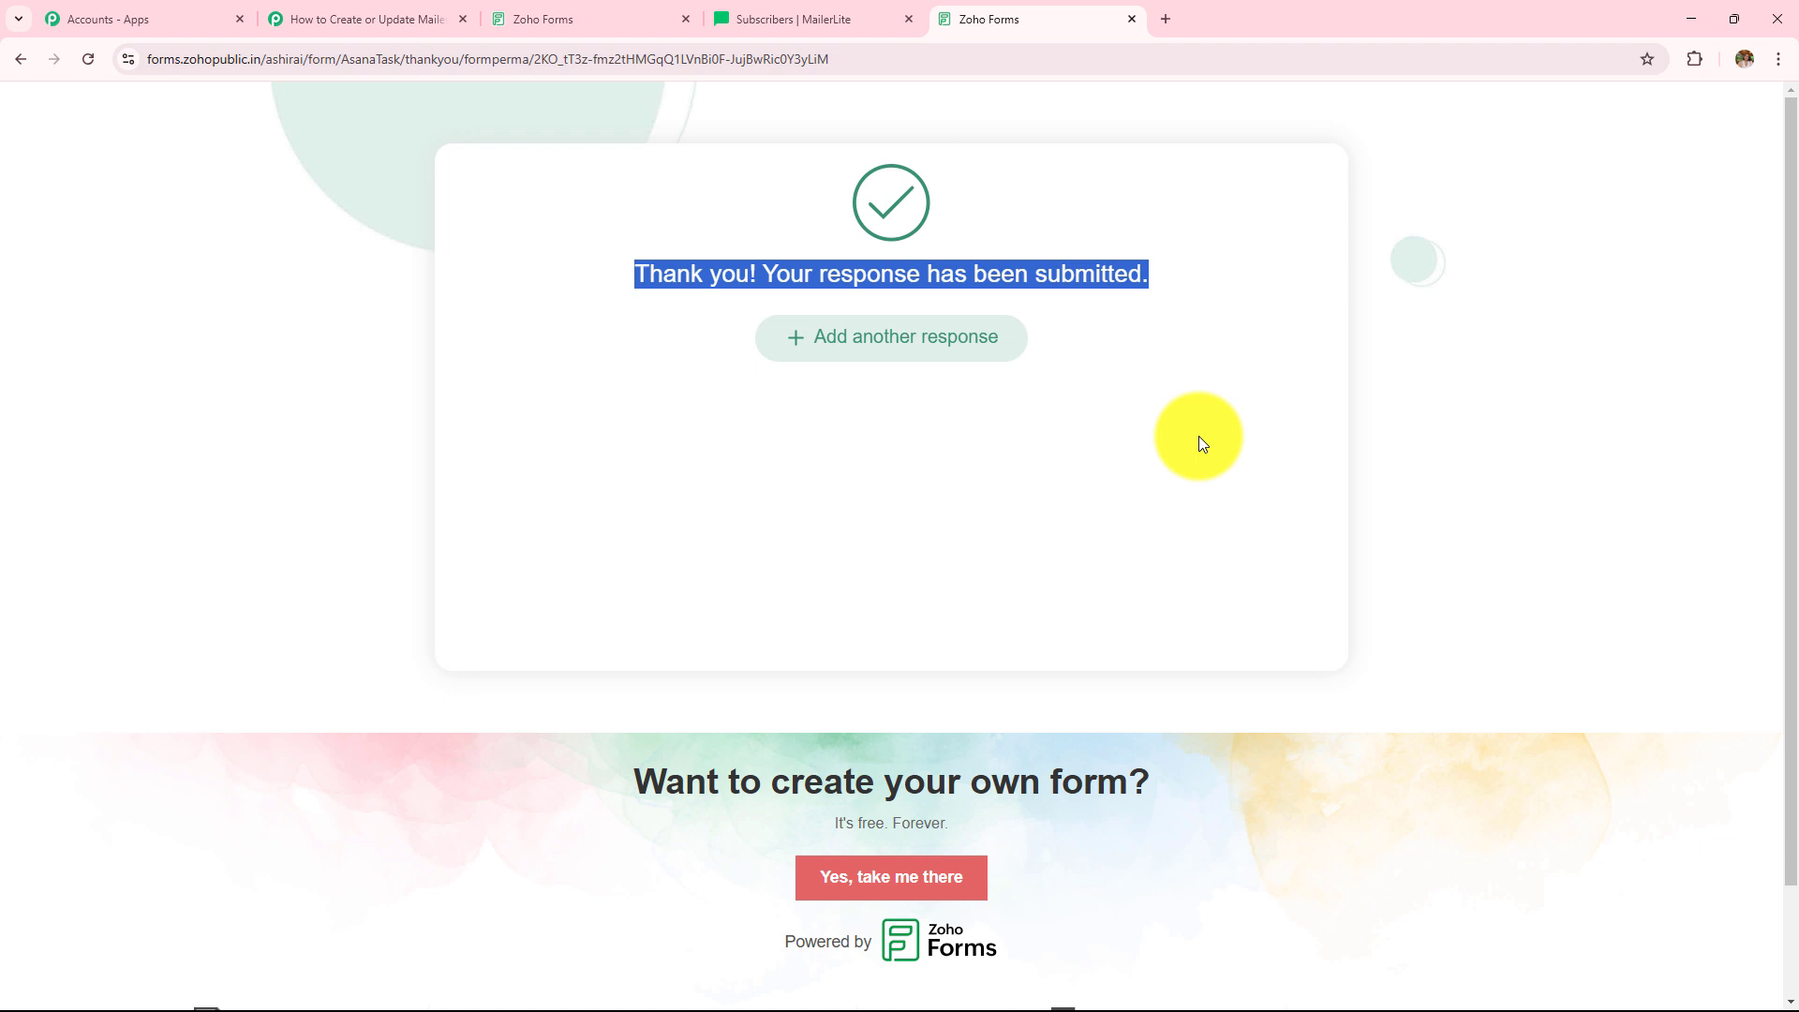
# - Review the captured Response A values for first name, last name, phone and email
pyautogui.click(365, 21)
pyautogui.scroll(-7, 805, 483)
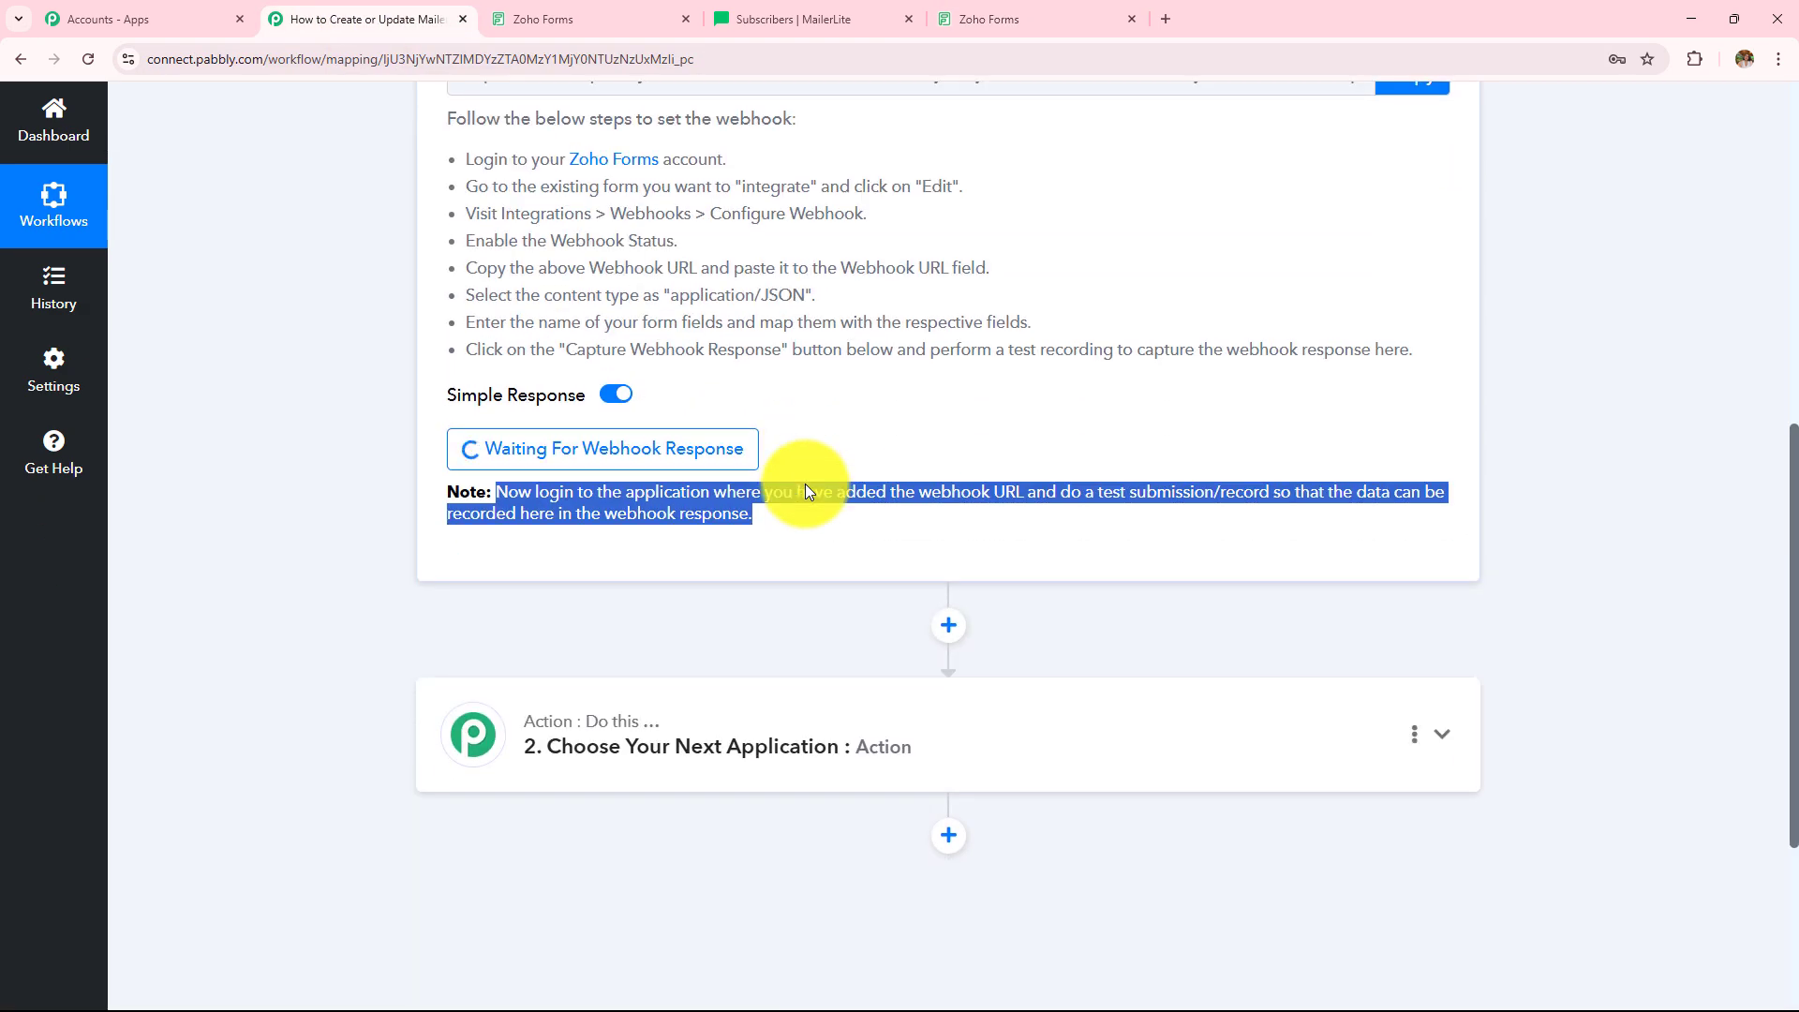
pyautogui.scroll(-2, 806, 487)
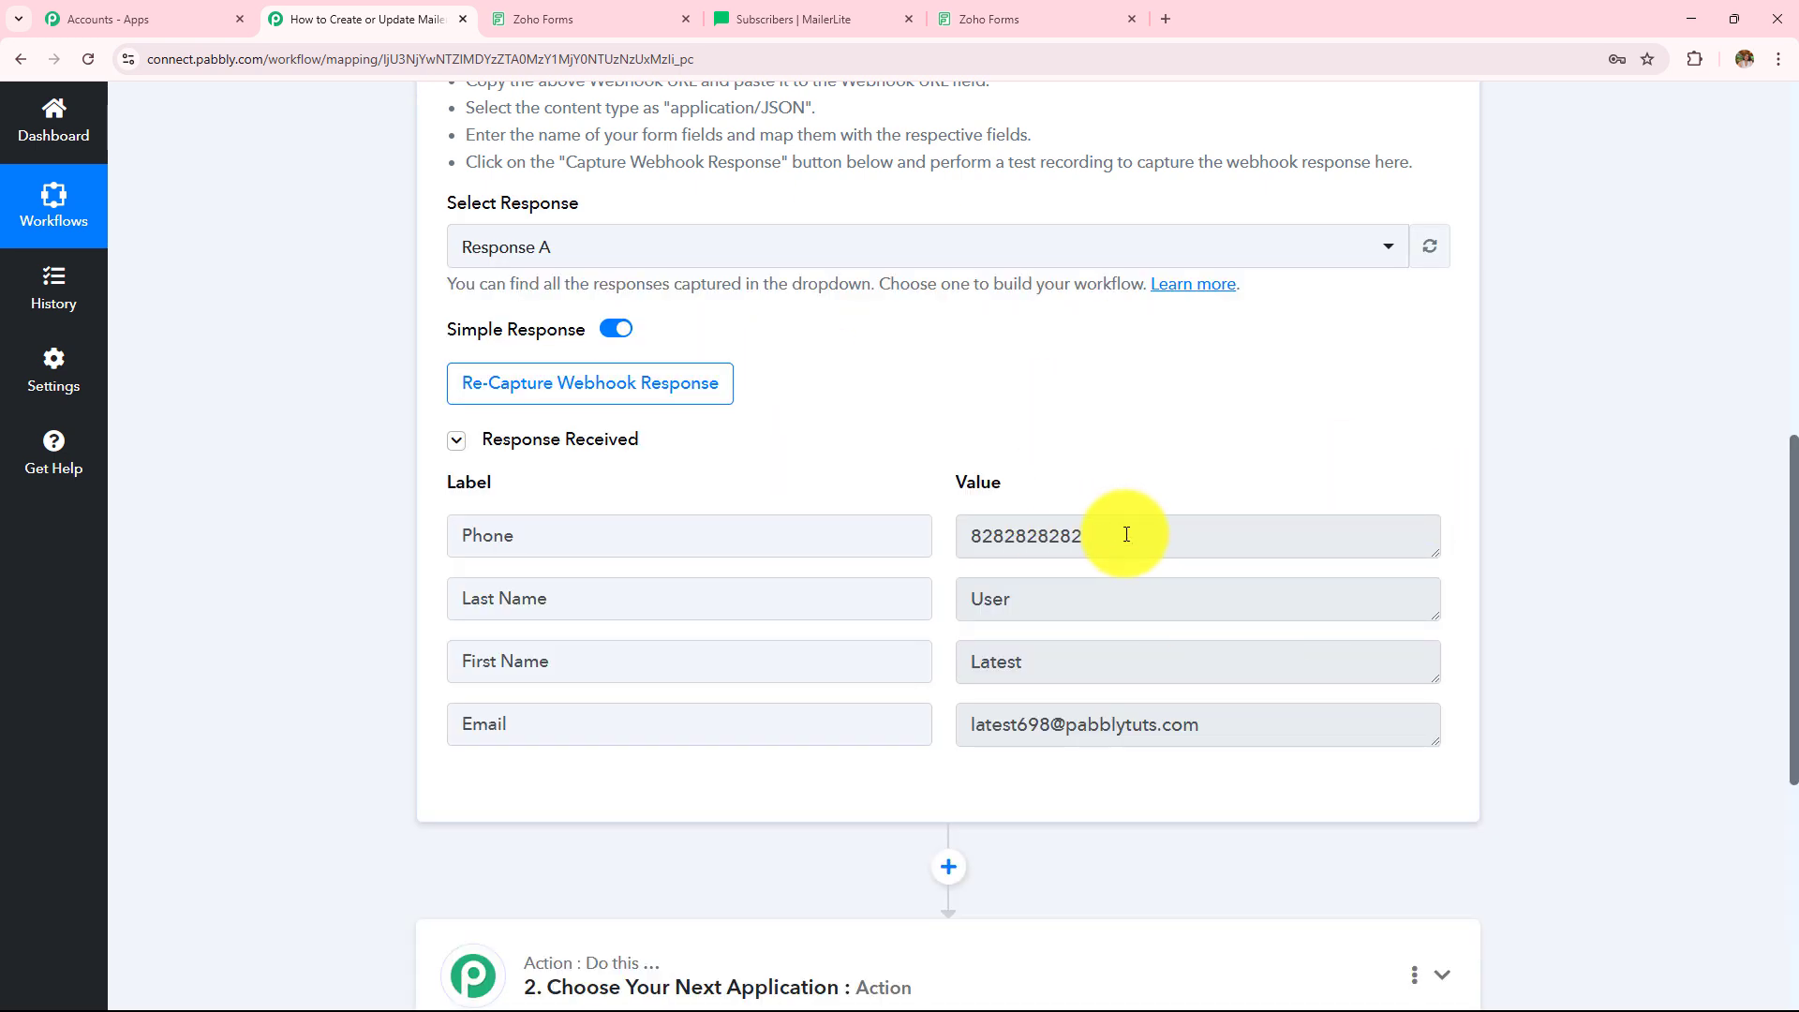
pyautogui.click(1107, 664)
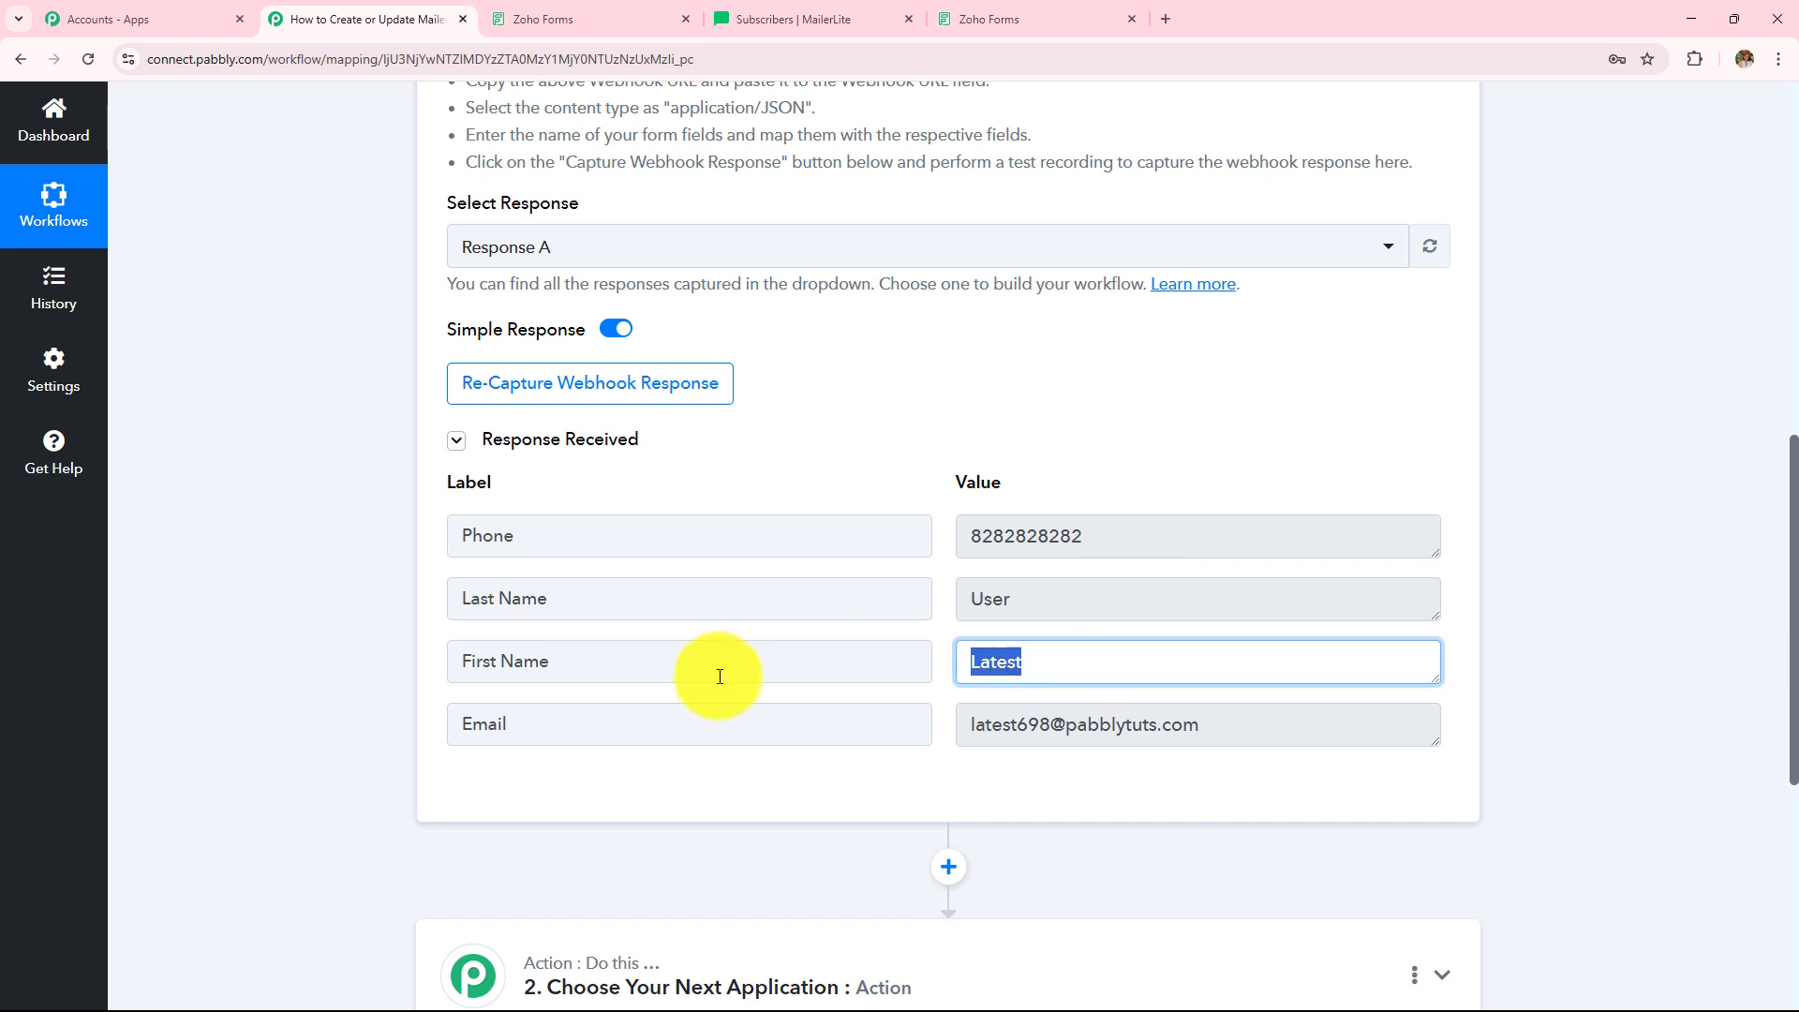
pyautogui.click(1050, 598)
pyautogui.click(1156, 532)
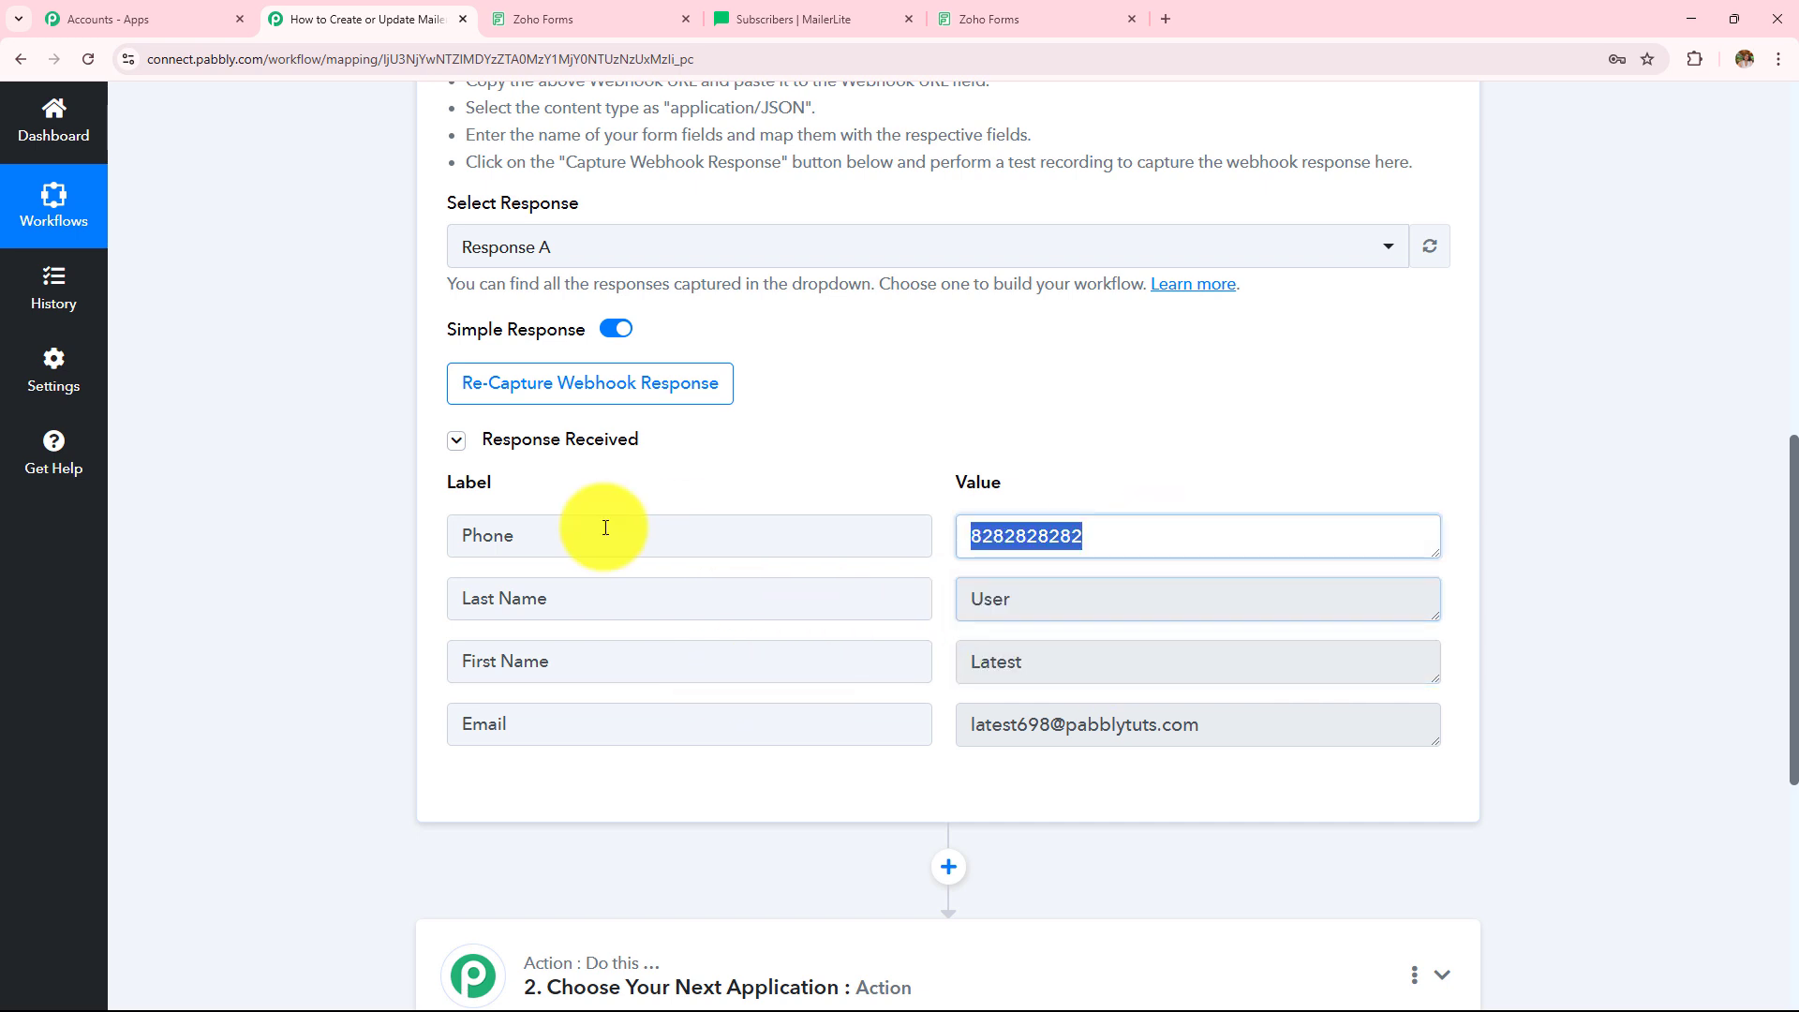
pyautogui.click(1246, 733)
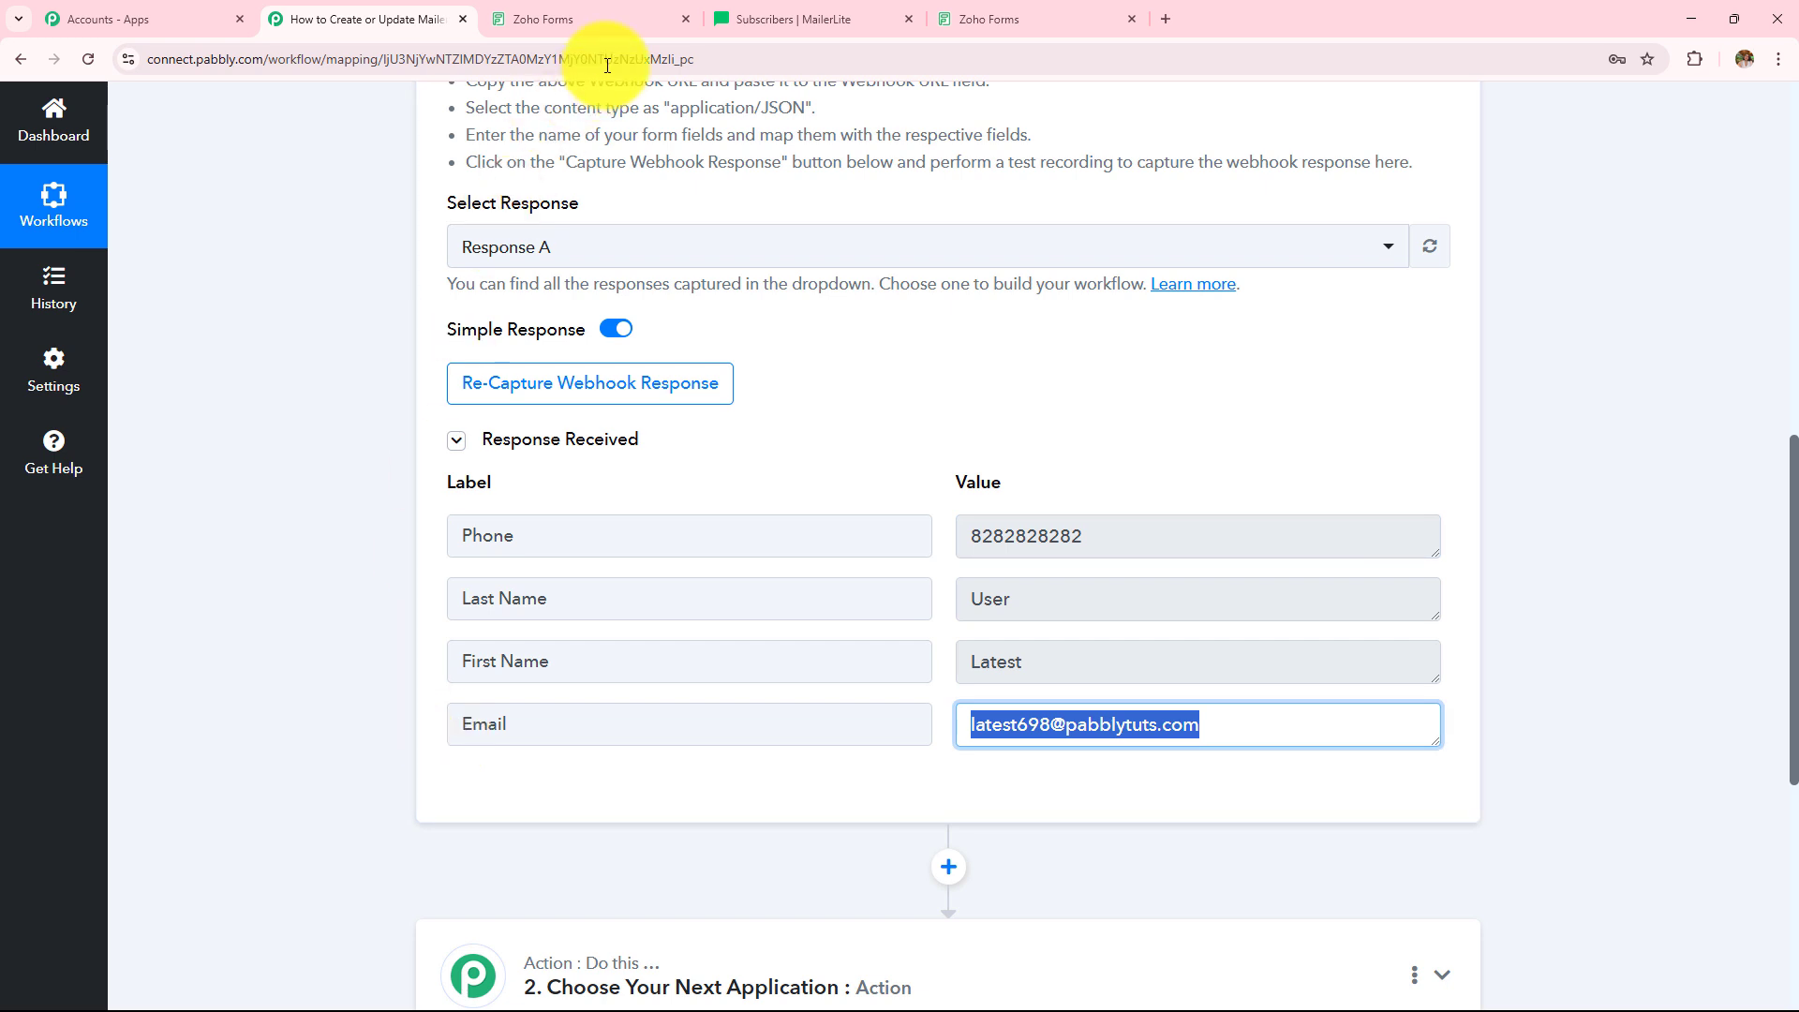
# - Compare against the form's confirmation page and scroll down to the workflow's action step
pyautogui.click(989, 15)
pyautogui.click(309, 19)
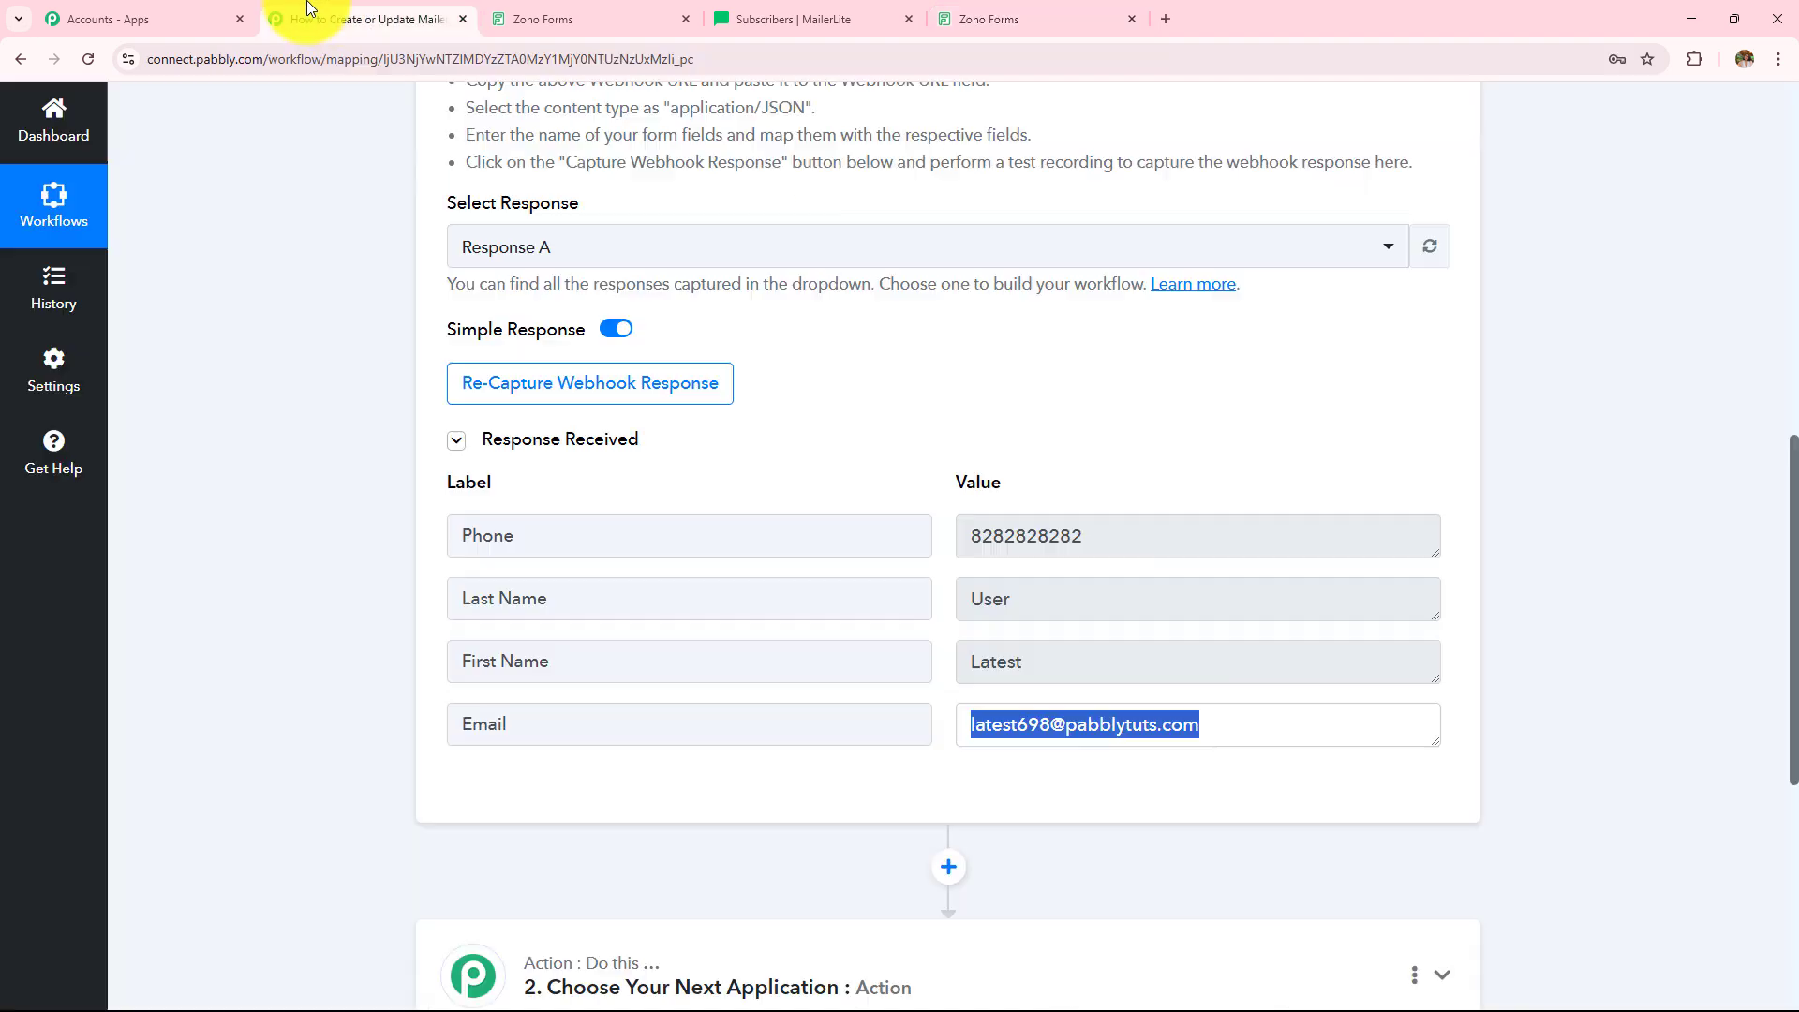
pyautogui.scroll(7, 382, 507)
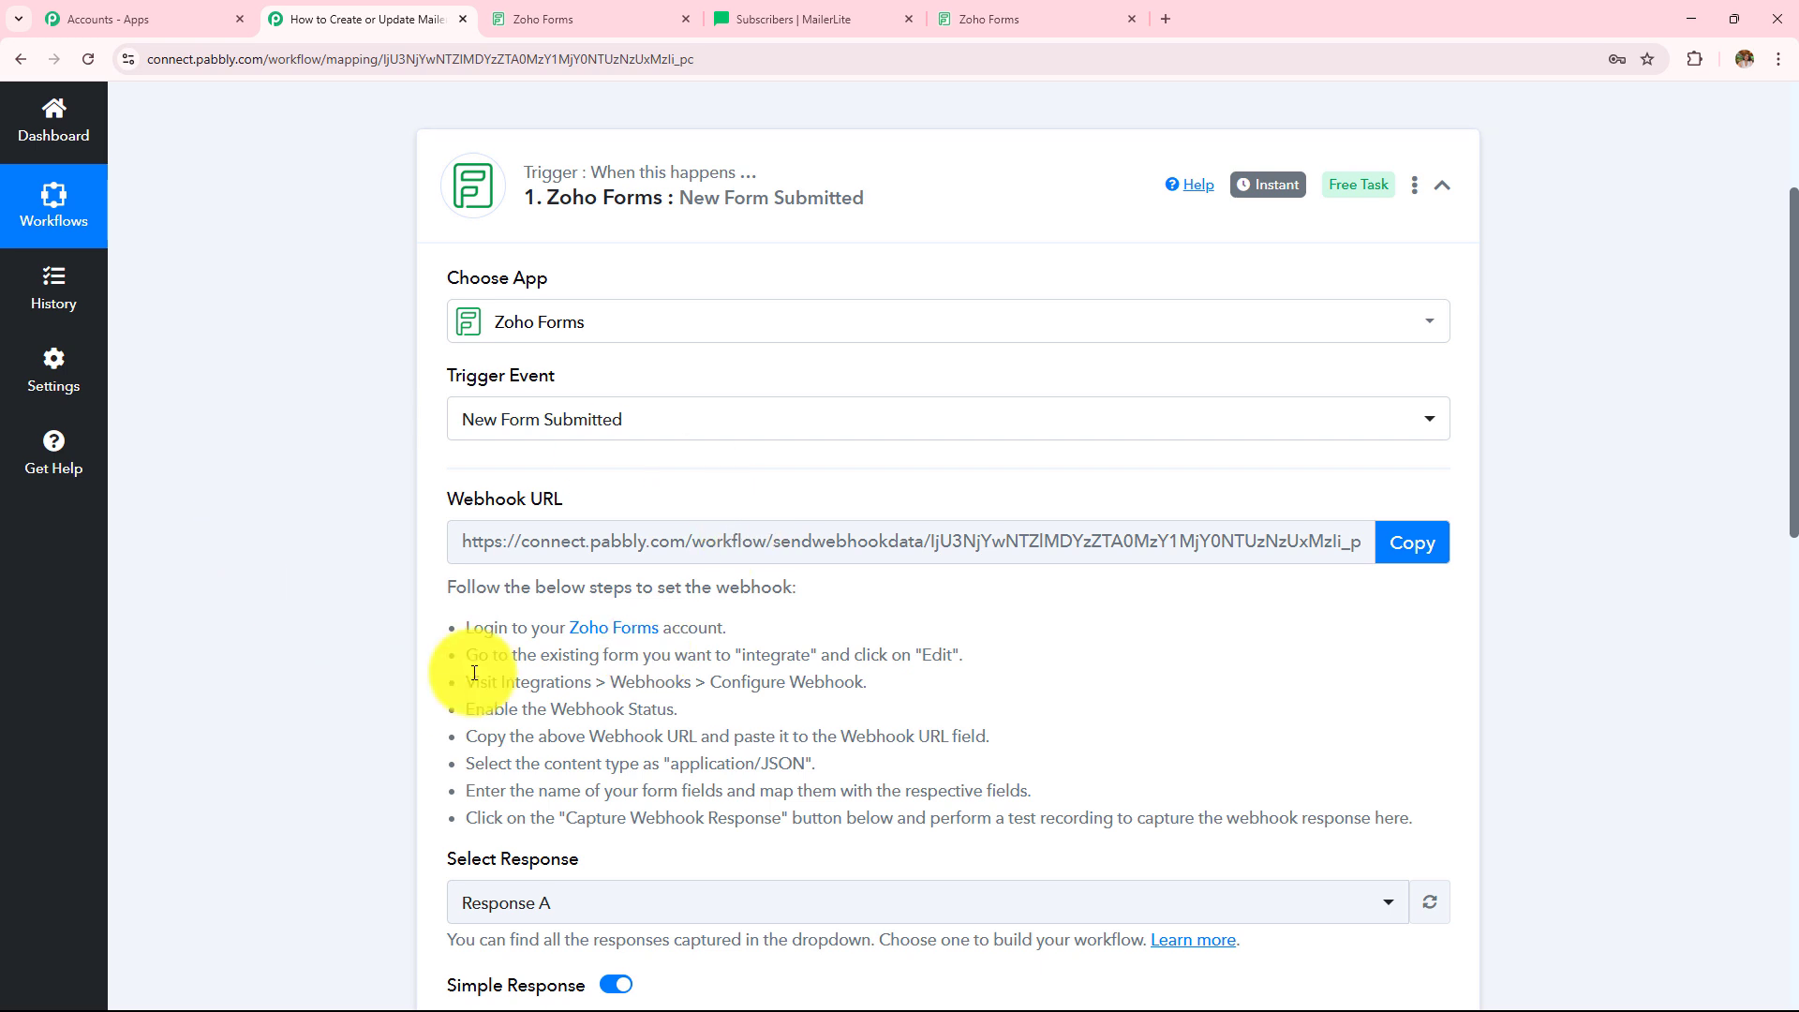
pyautogui.scroll(3, 474, 667)
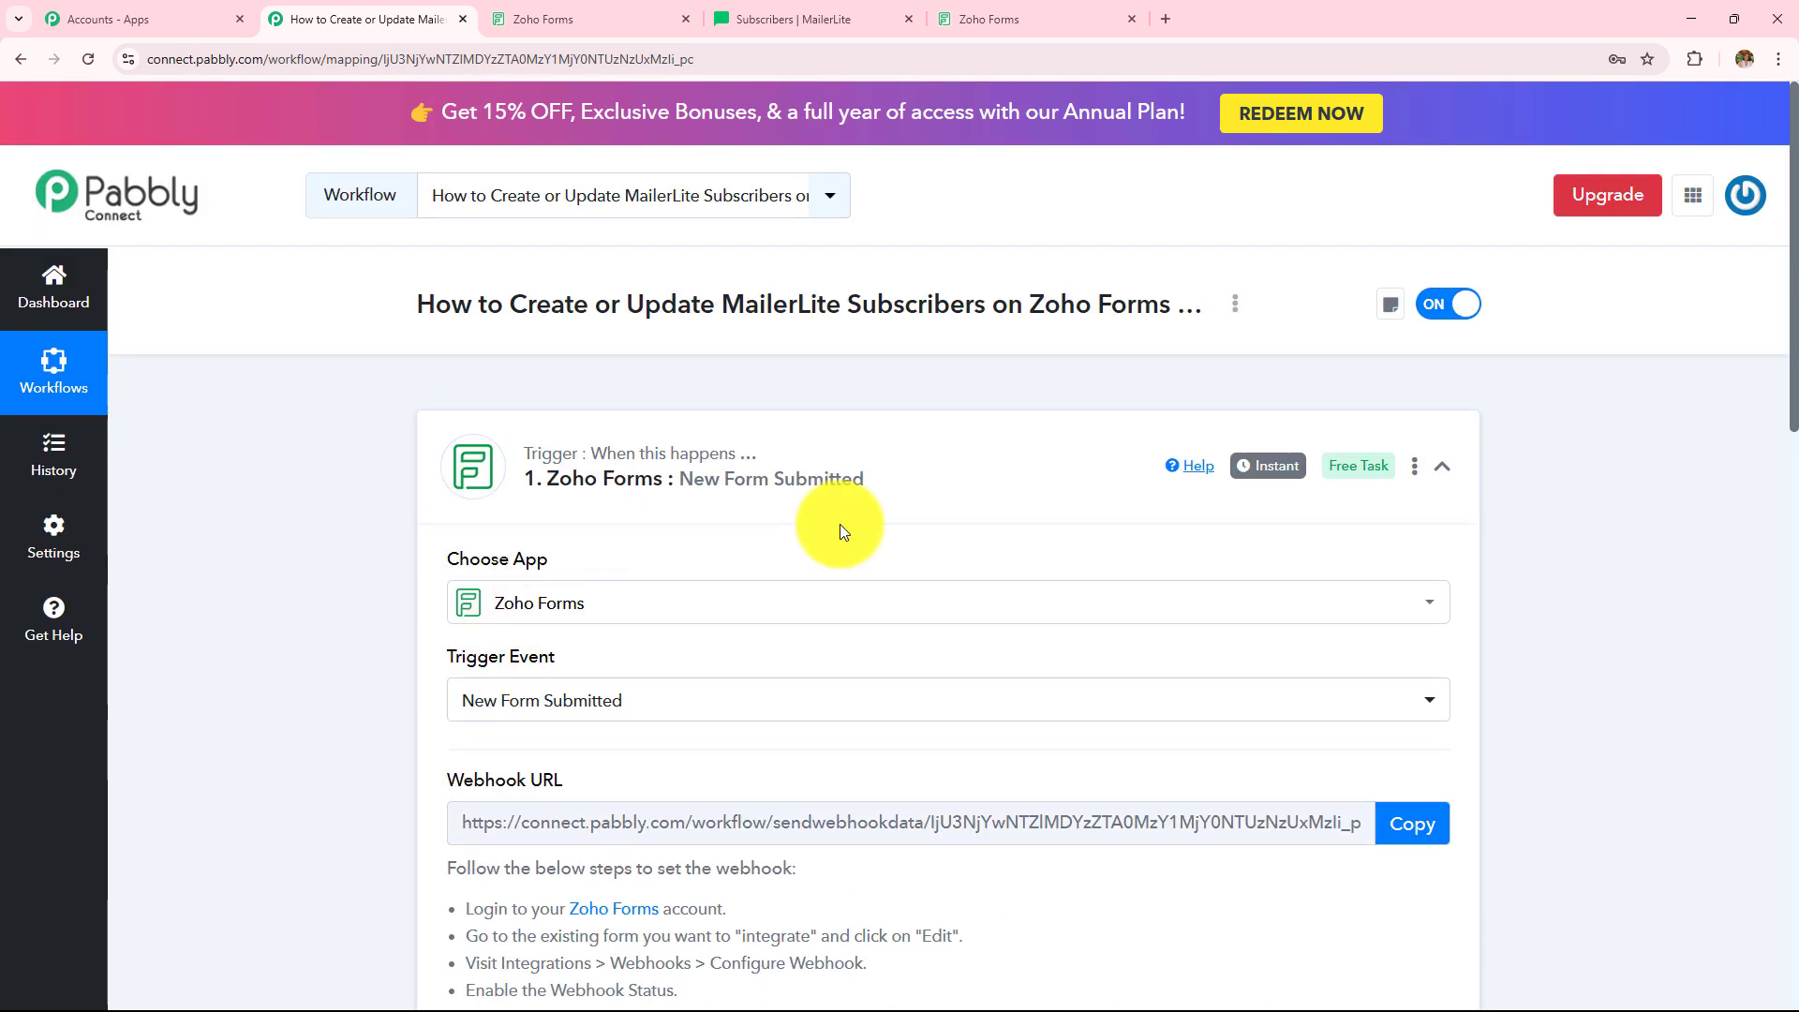
pyautogui.scroll(-9, 841, 528)
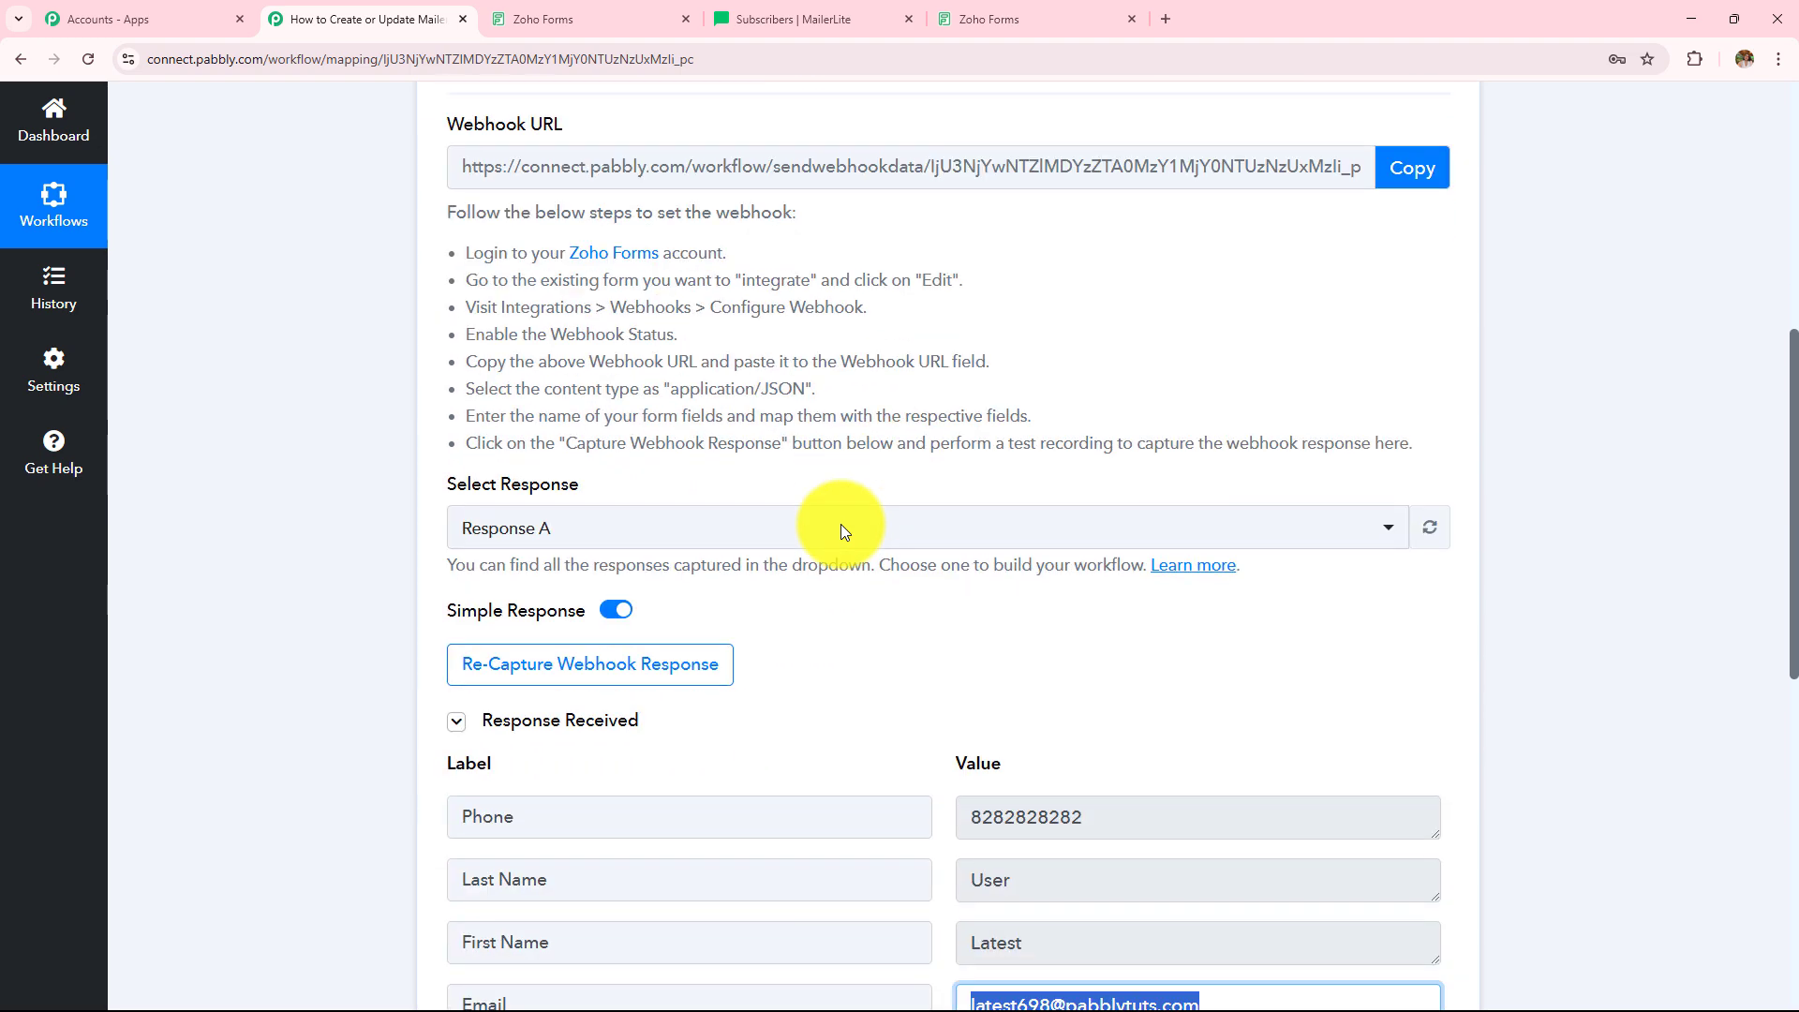
pyautogui.scroll(-1, 840, 530)
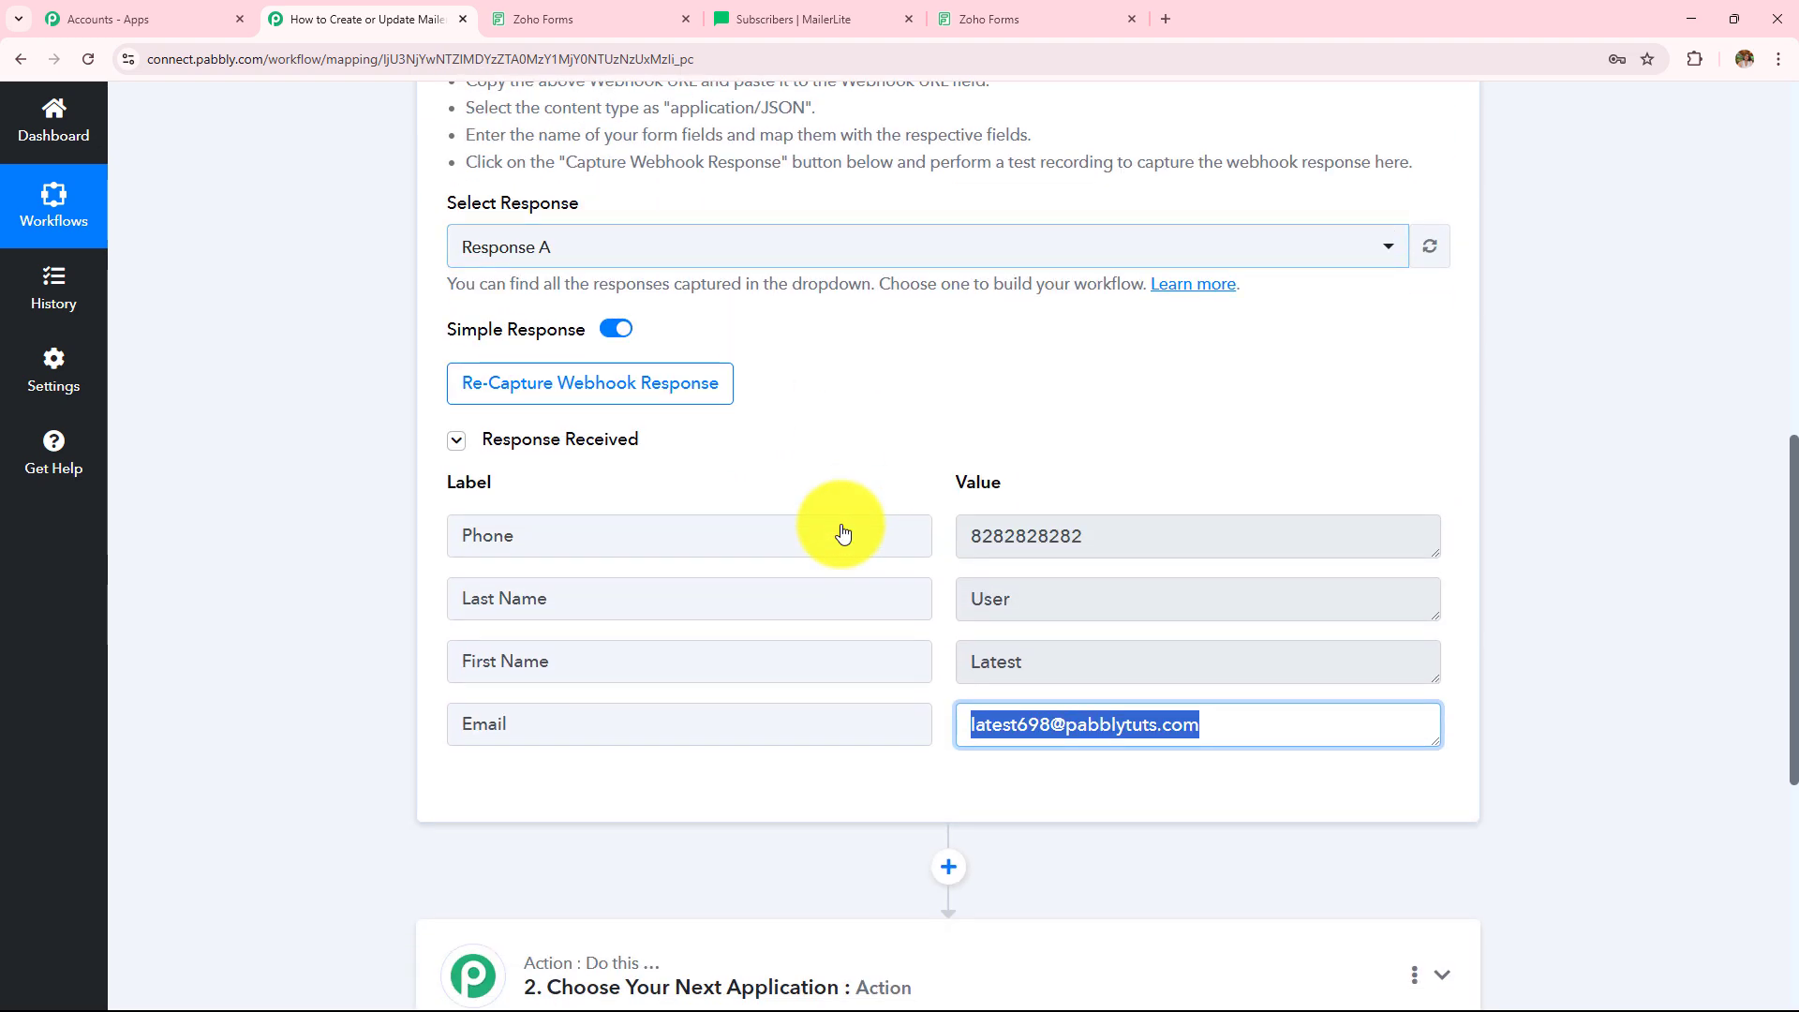
pyautogui.click(1042, 4)
pyautogui.click(328, 14)
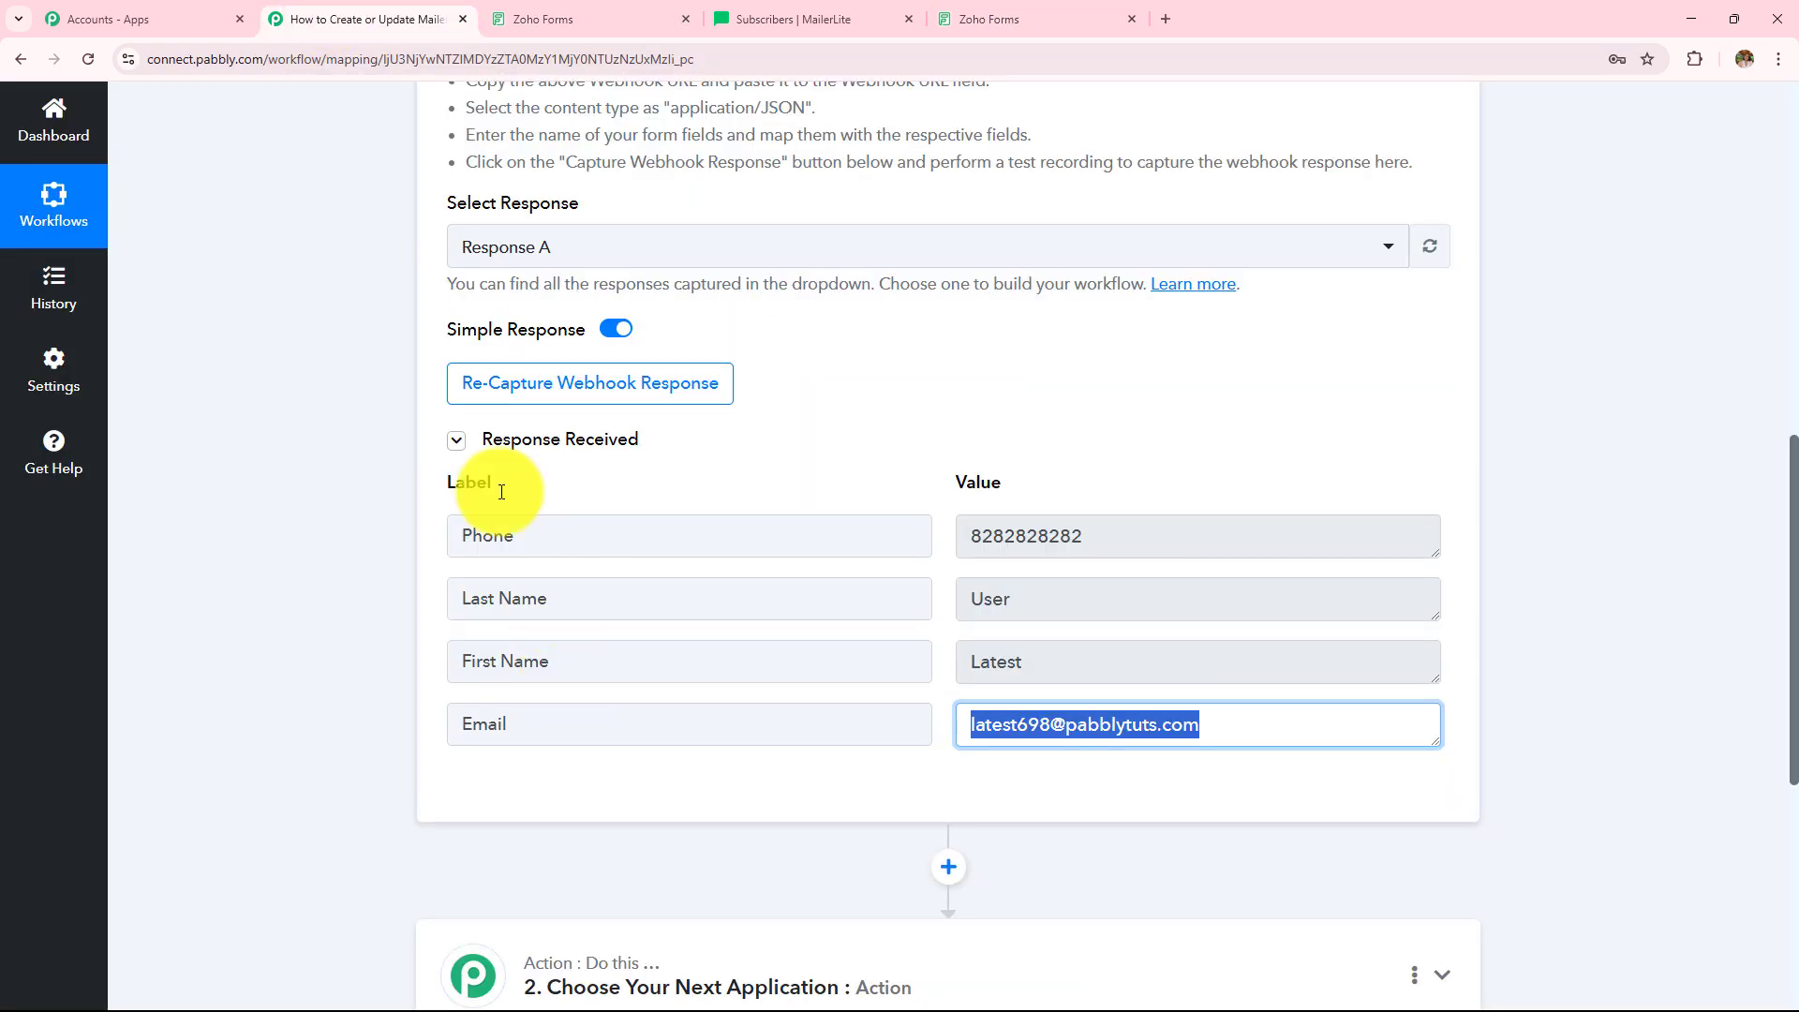
pyautogui.scroll(10, 654, 716)
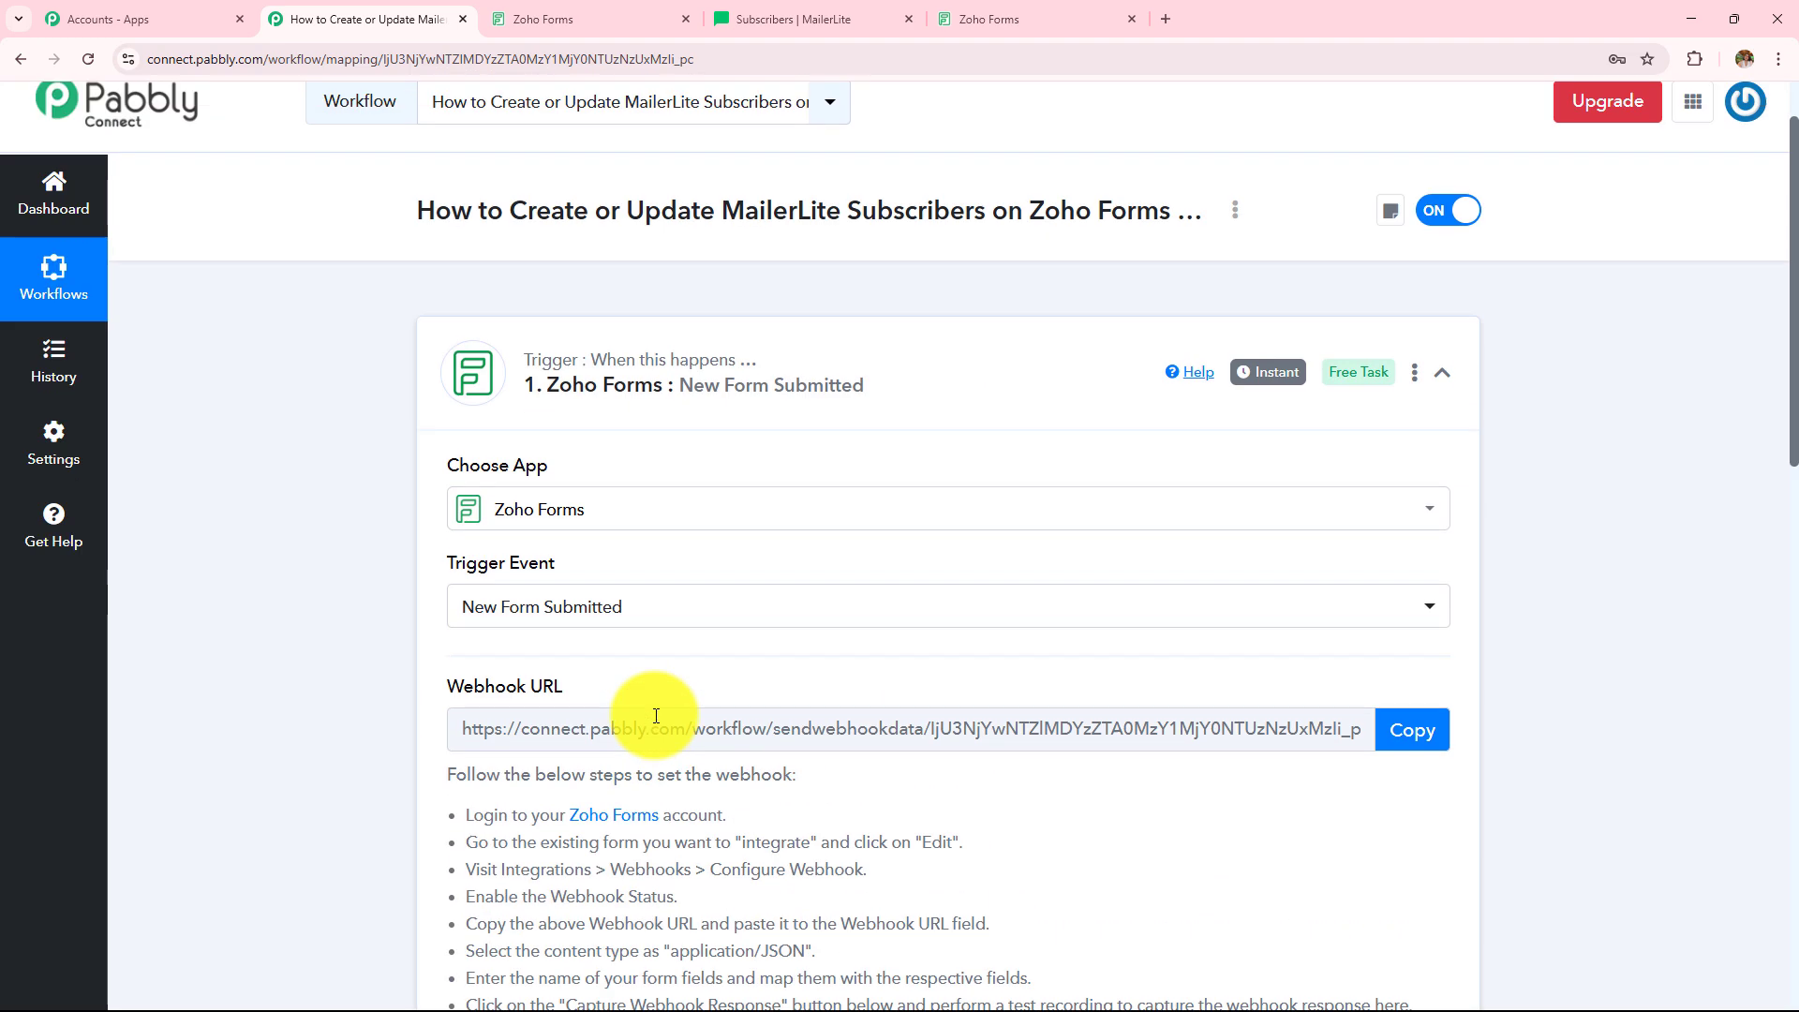
pyautogui.moveTo(1028, 304); pyautogui.dragTo(1177, 304)
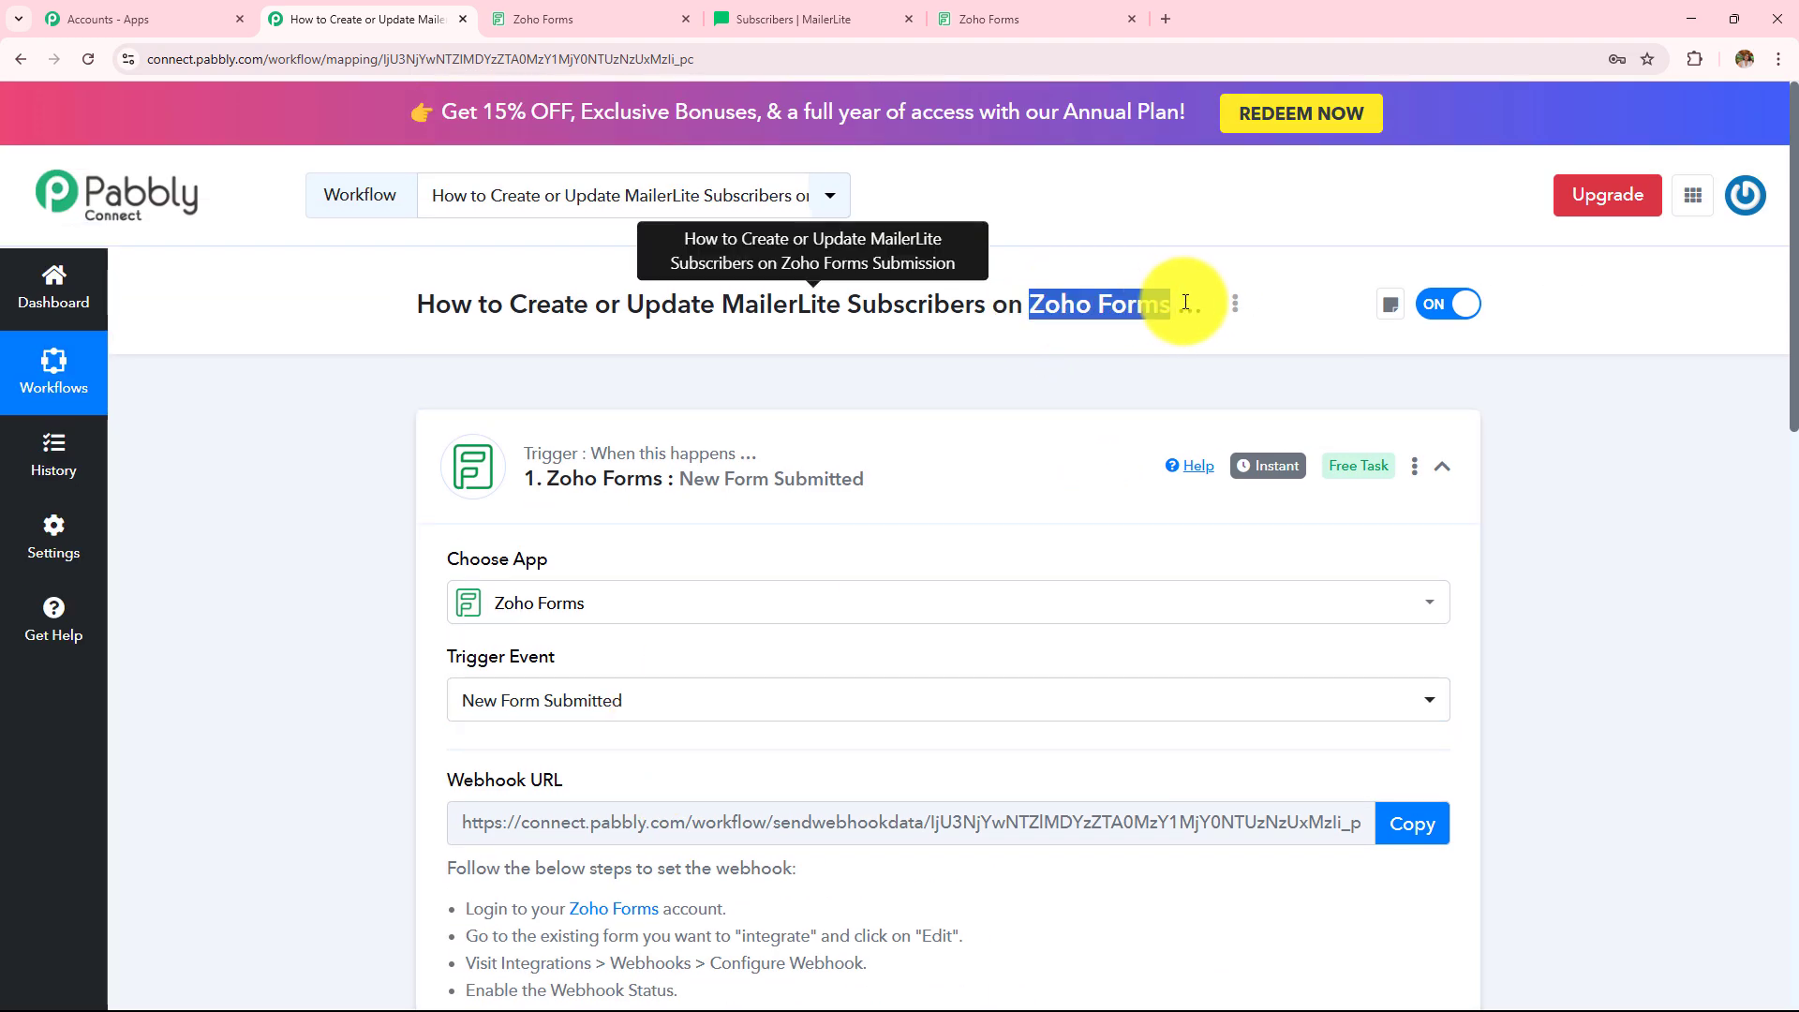
pyautogui.moveTo(518, 304); pyautogui.dragTo(990, 304)
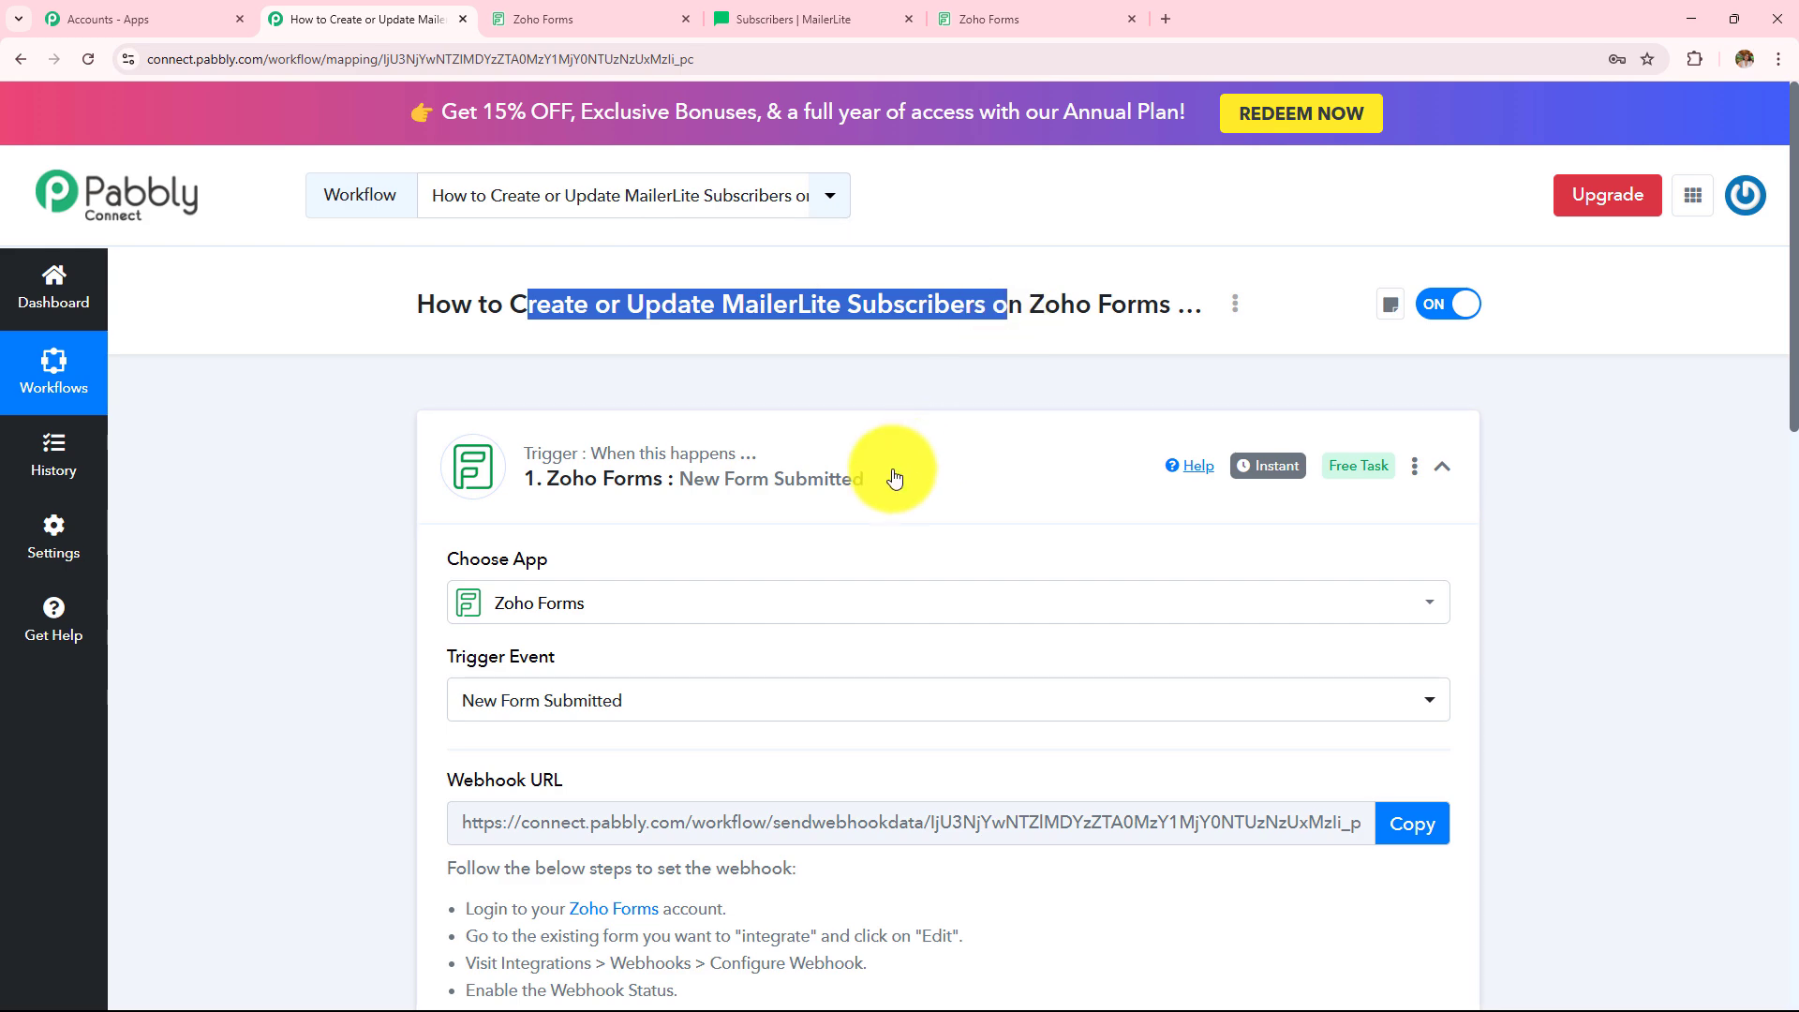
pyautogui.scroll(-15, 891, 470)
# - Set the action to MailerLite's Create Or Update Subscriber event and start connecting an account
pyautogui.click(855, 450)
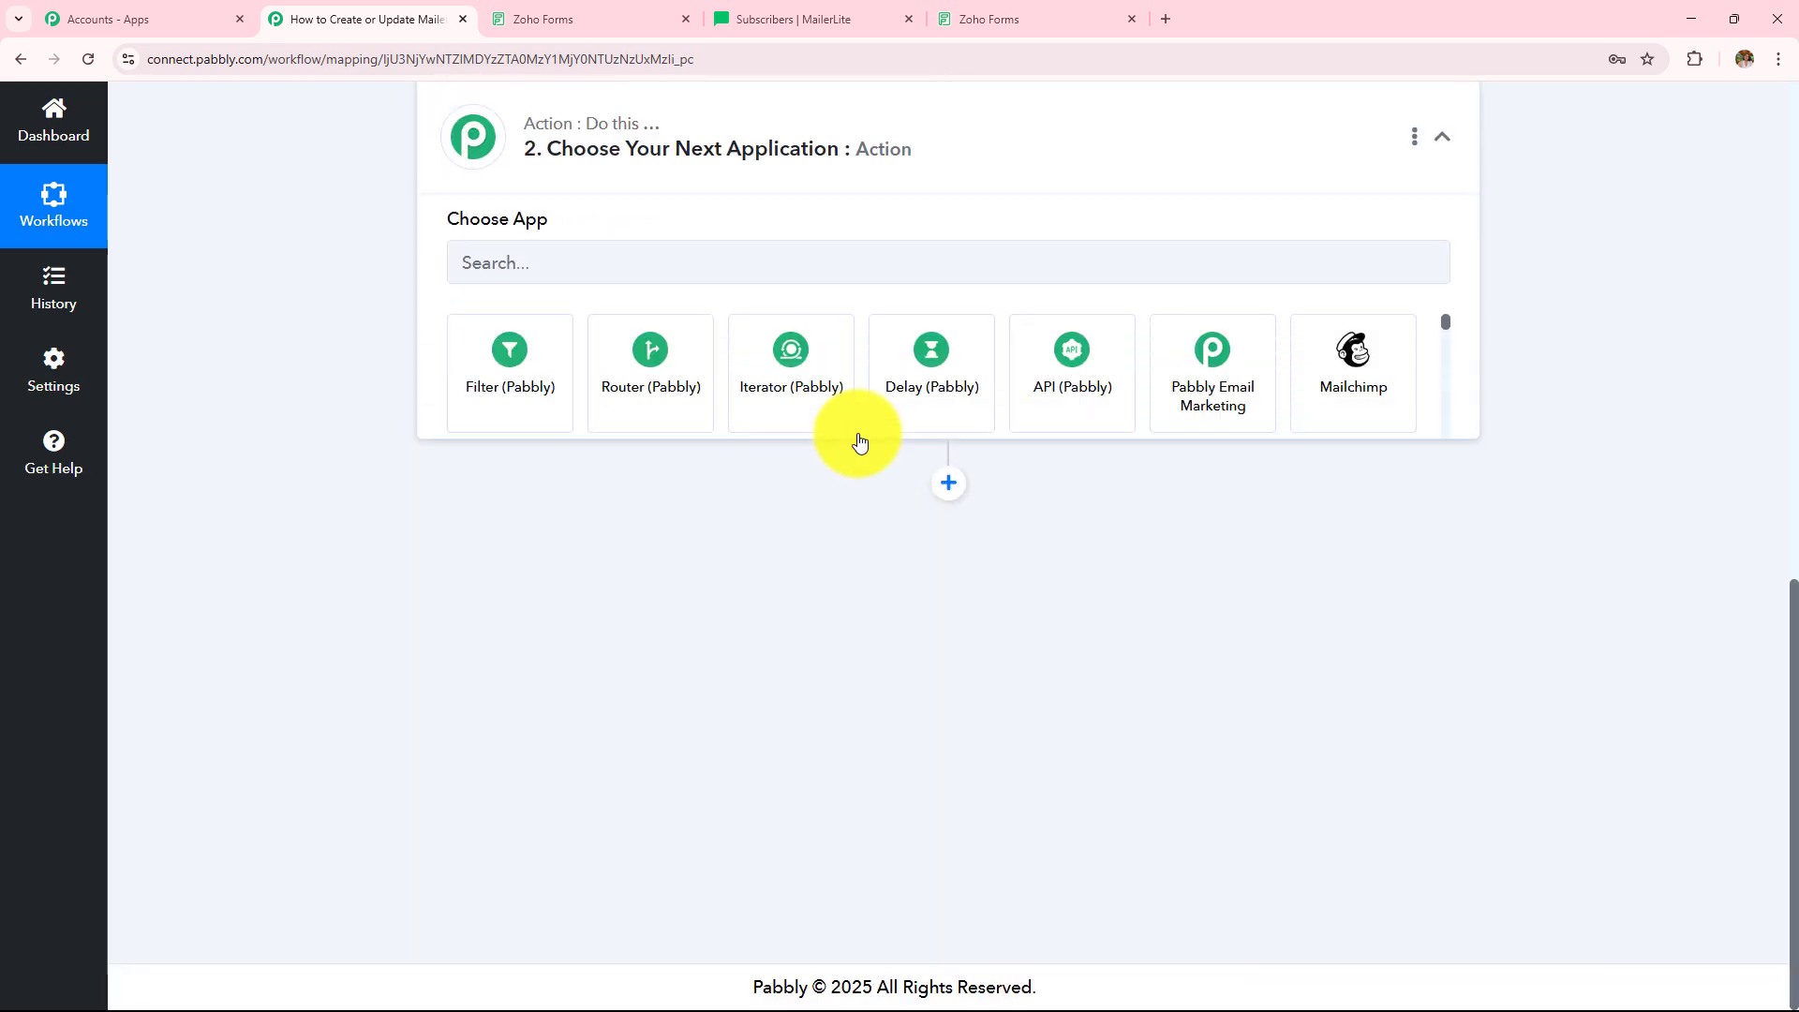
pyautogui.scroll(3, 823, 412)
pyautogui.write('Mailerl')
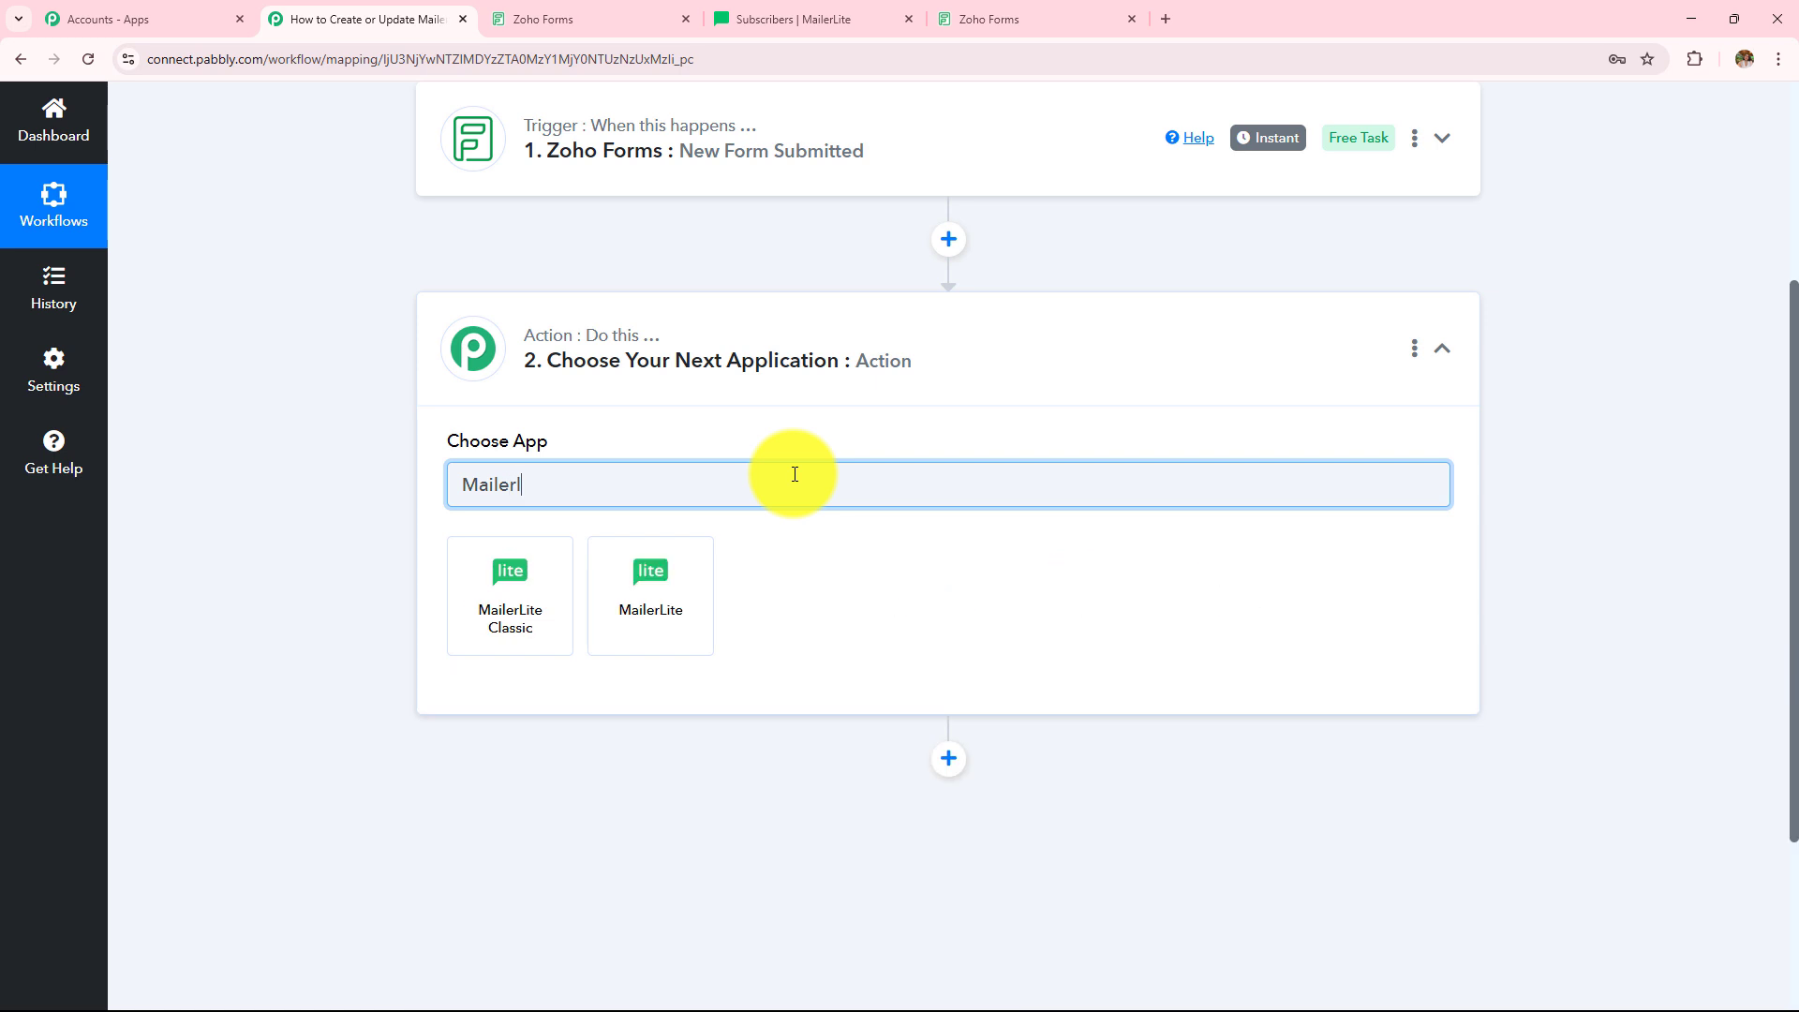
pyautogui.click(689, 586)
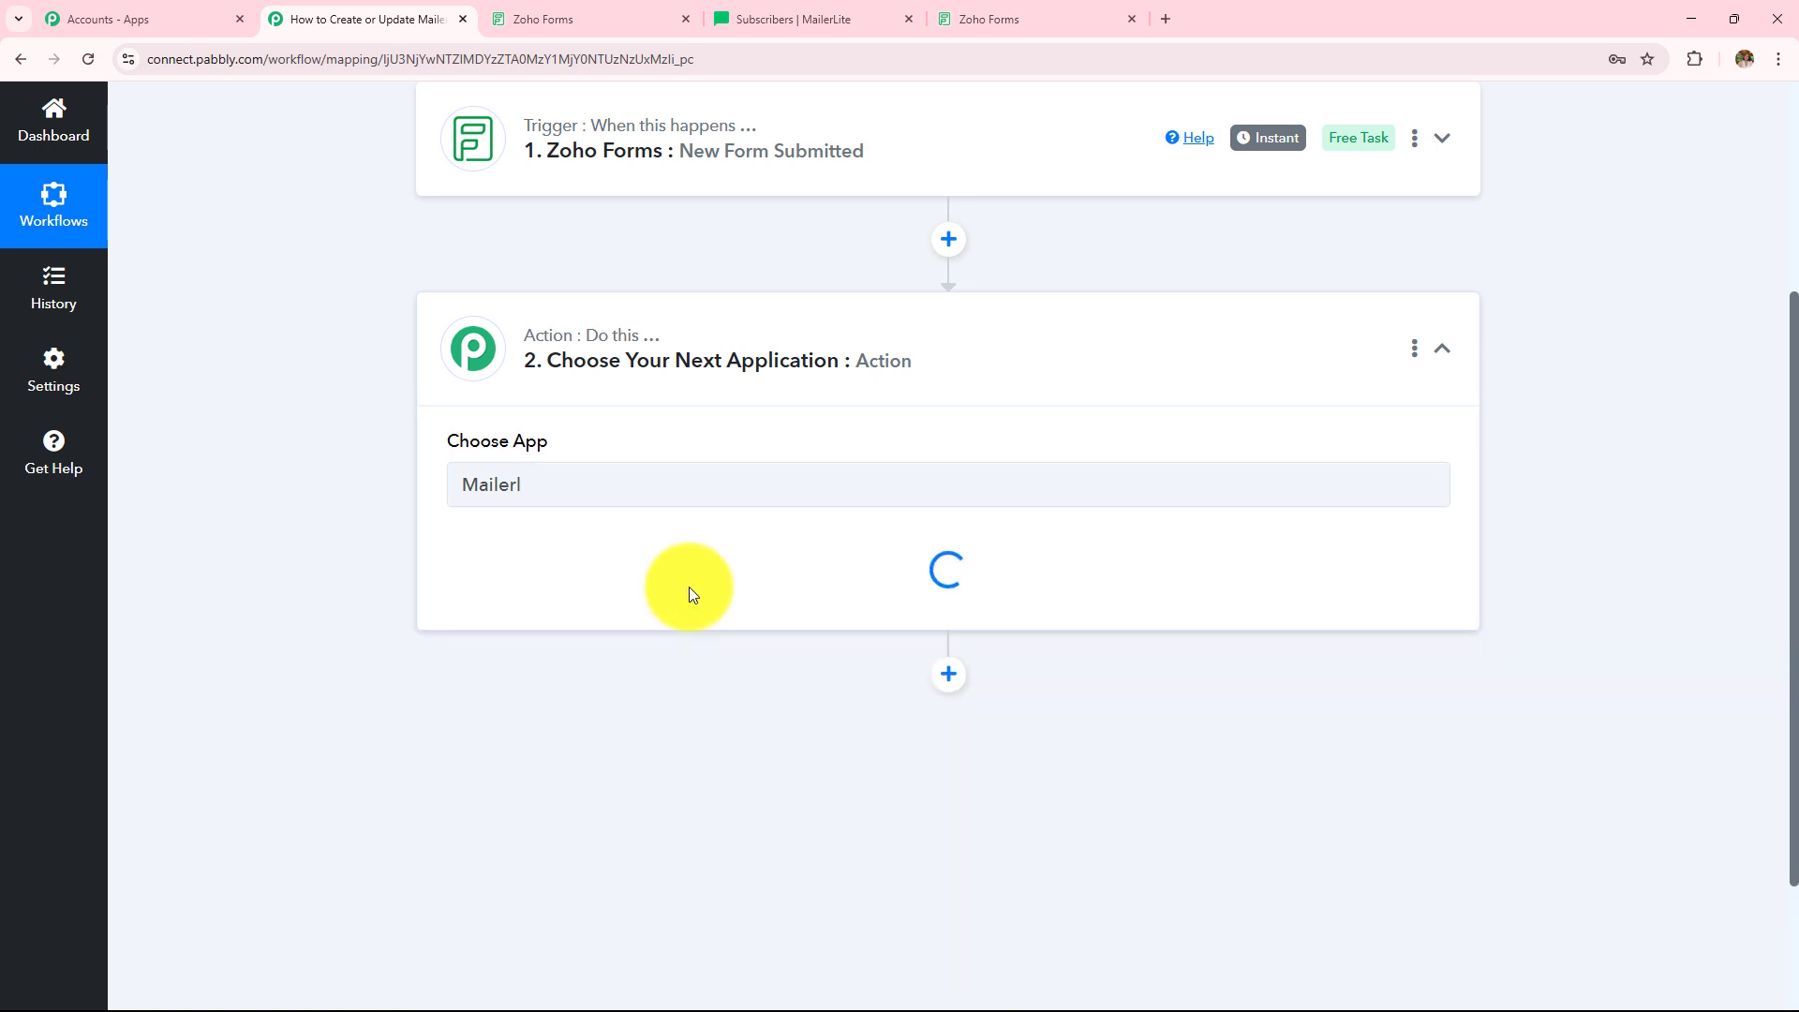
pyautogui.click(688, 590)
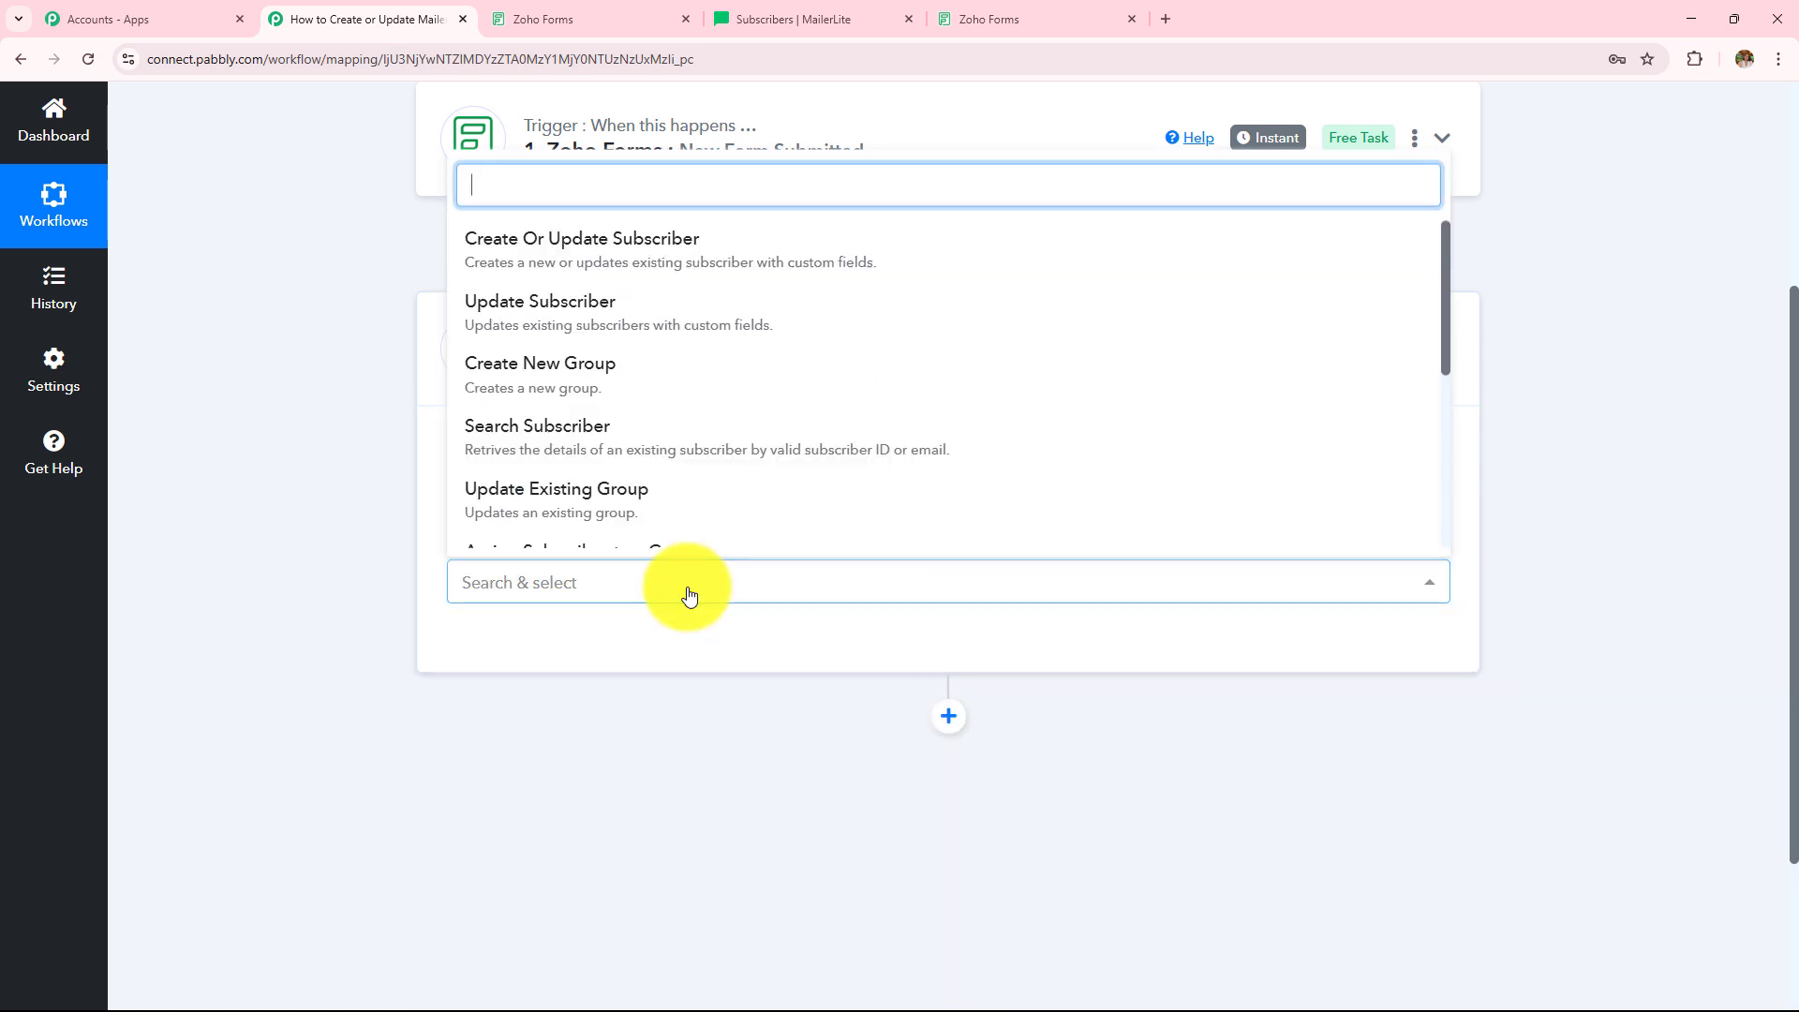
pyautogui.click(639, 249)
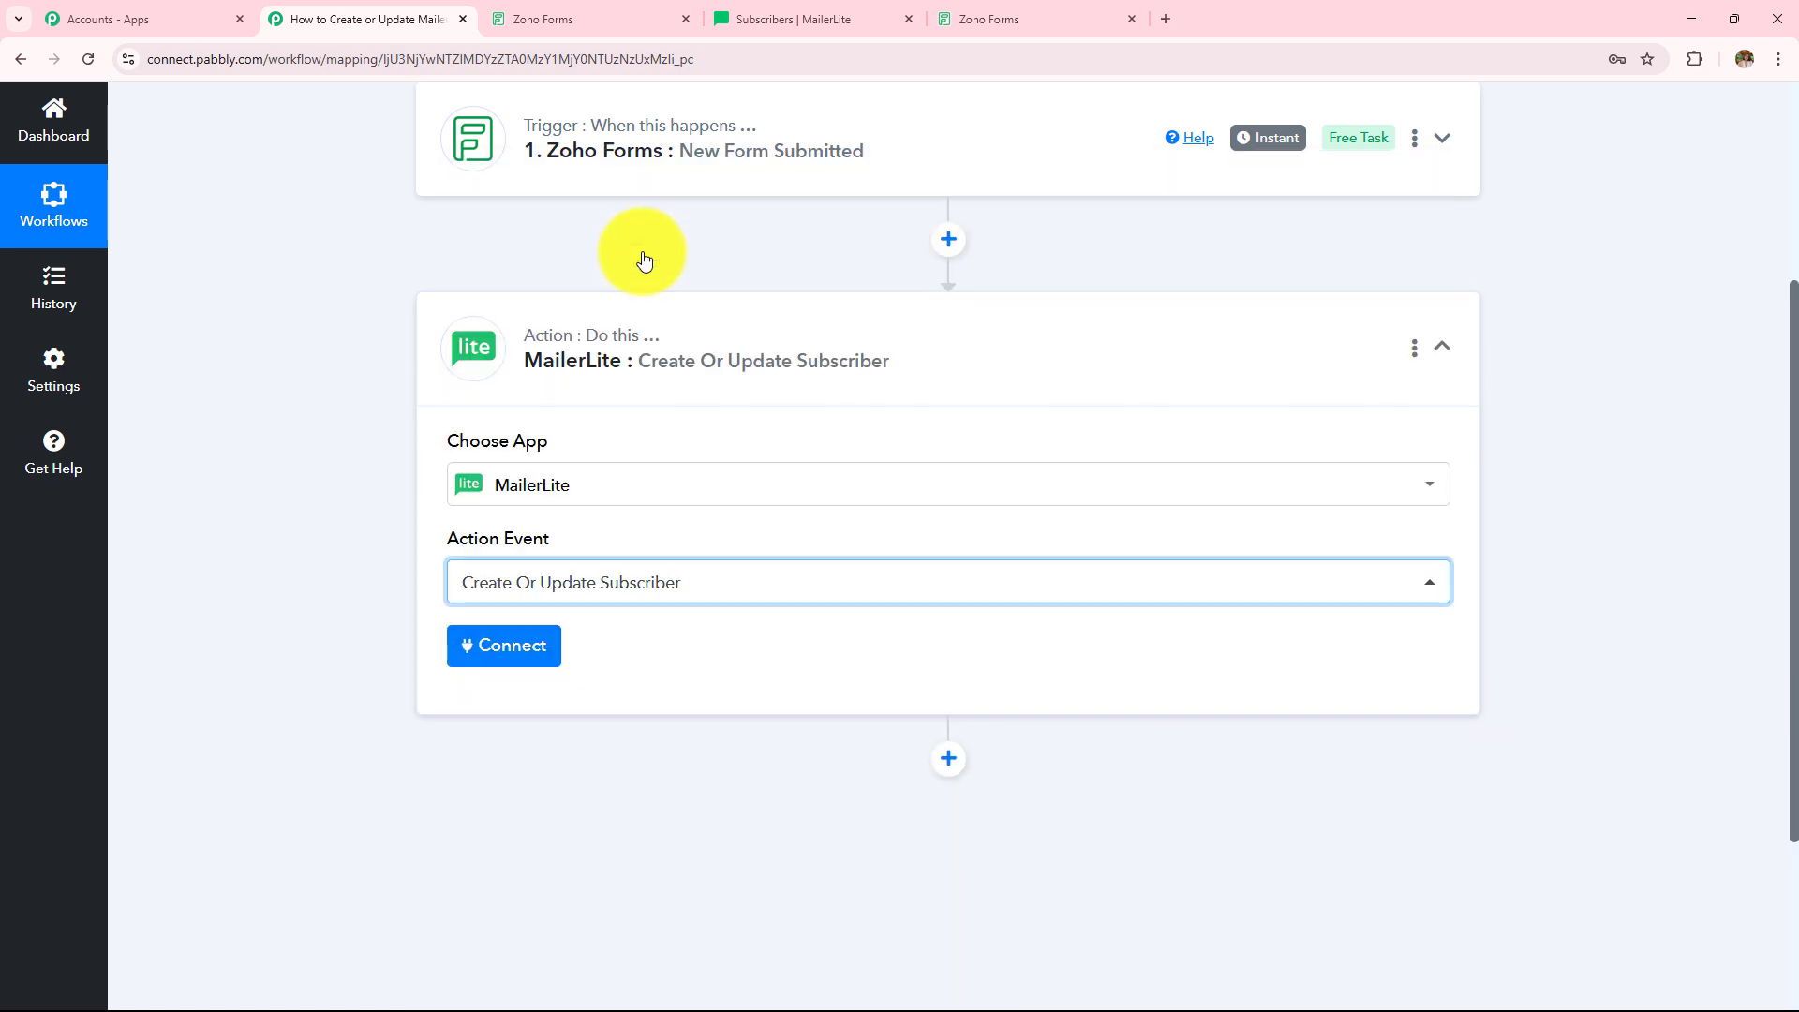
pyautogui.click(494, 647)
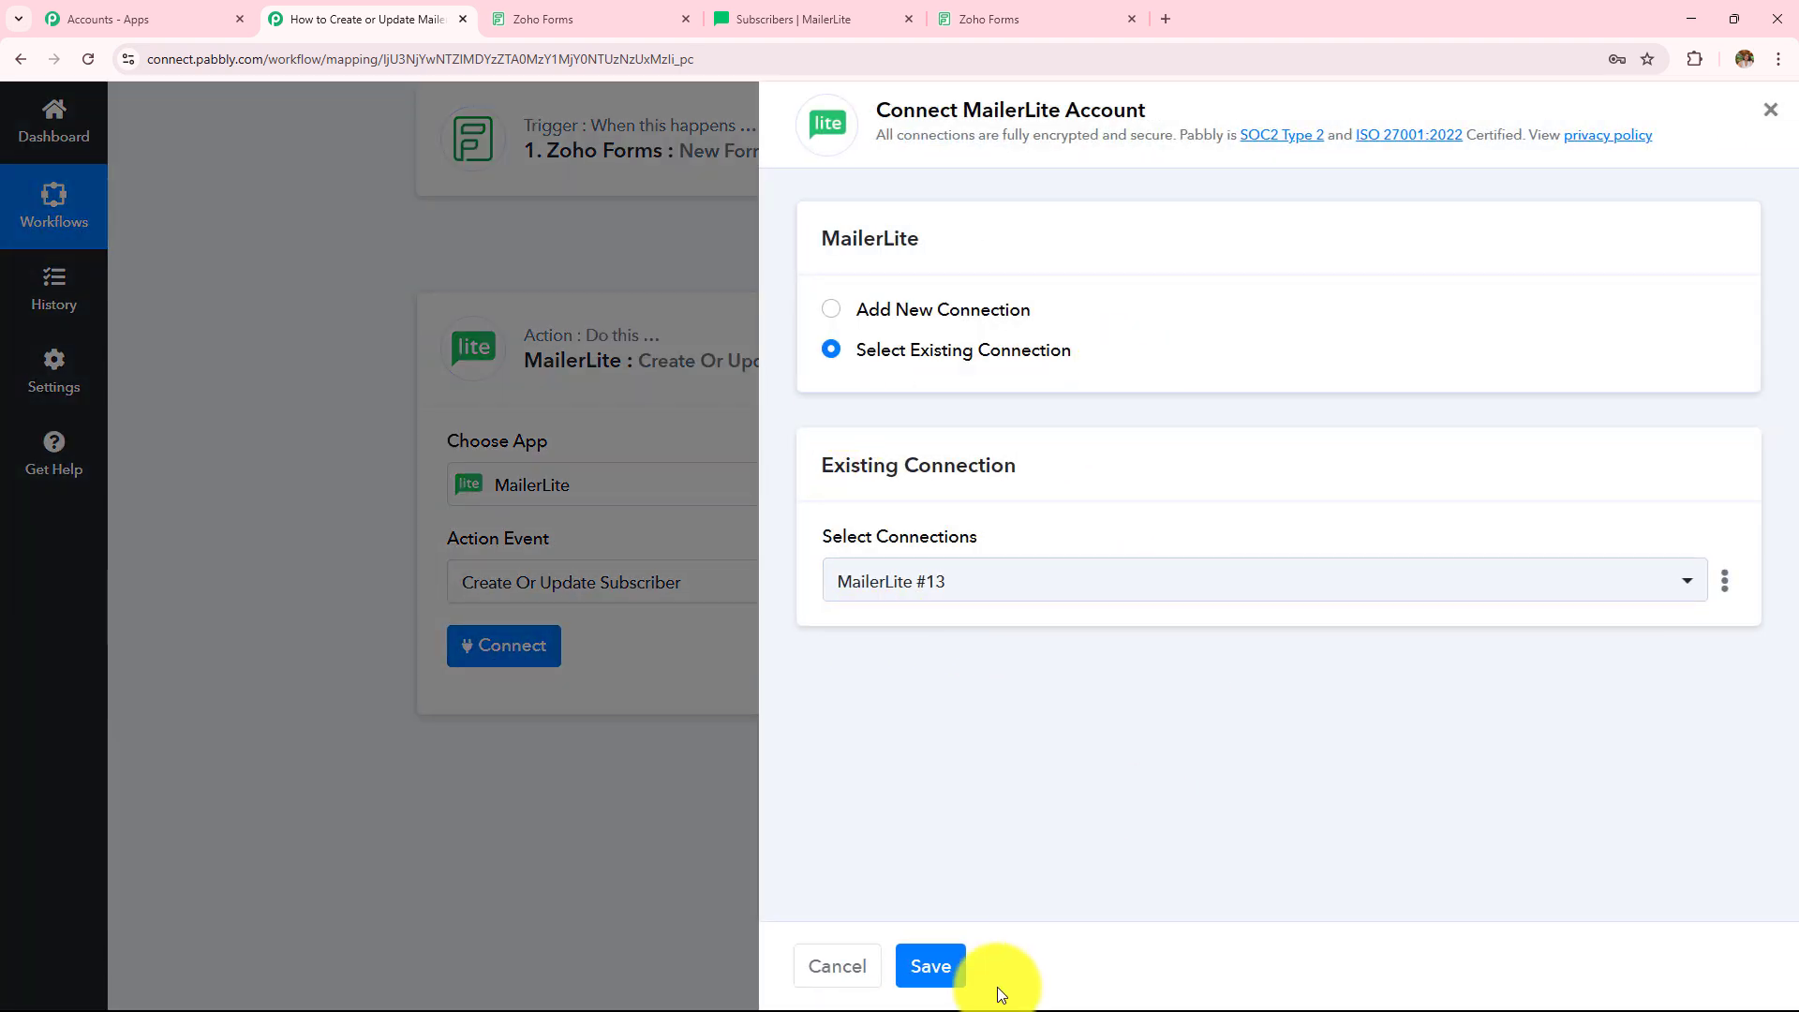
# - Add a new MailerLite #14 connection and open the token help link to MailerLite's Developer API page
pyautogui.click(833, 312)
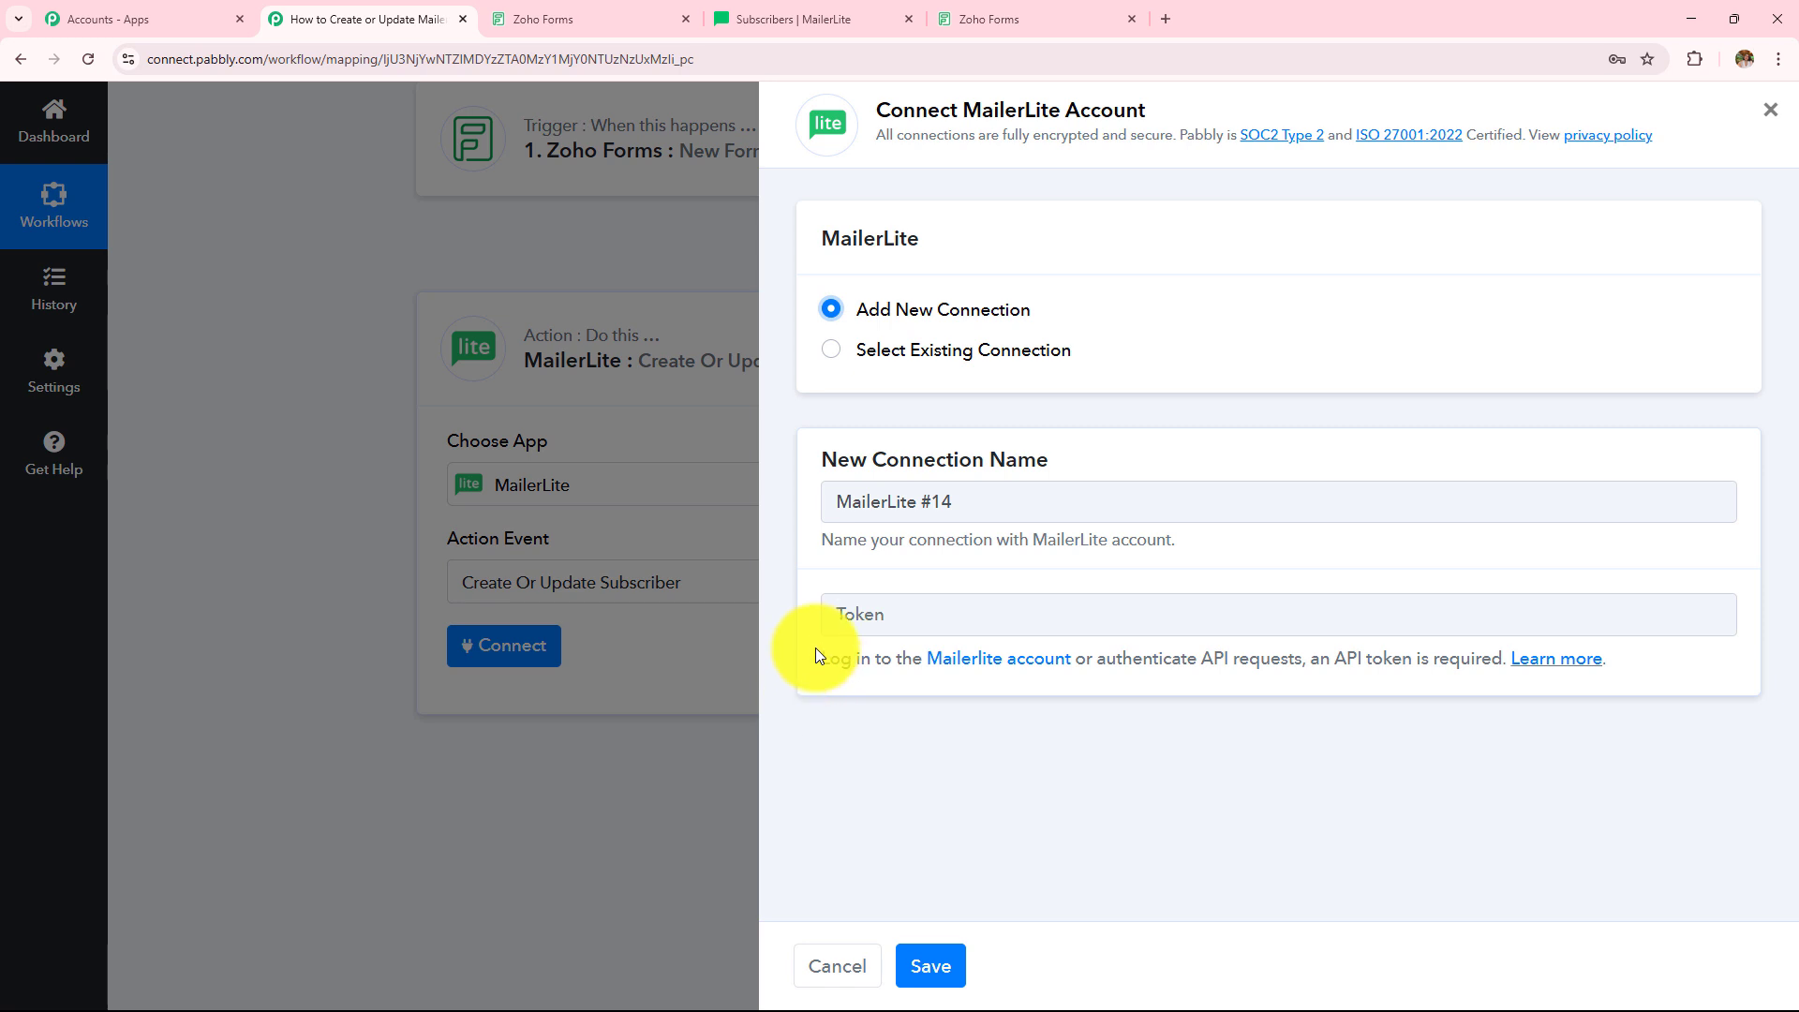
pyautogui.moveTo(815, 656); pyautogui.dragTo(1680, 653)
pyautogui.click(1680, 653)
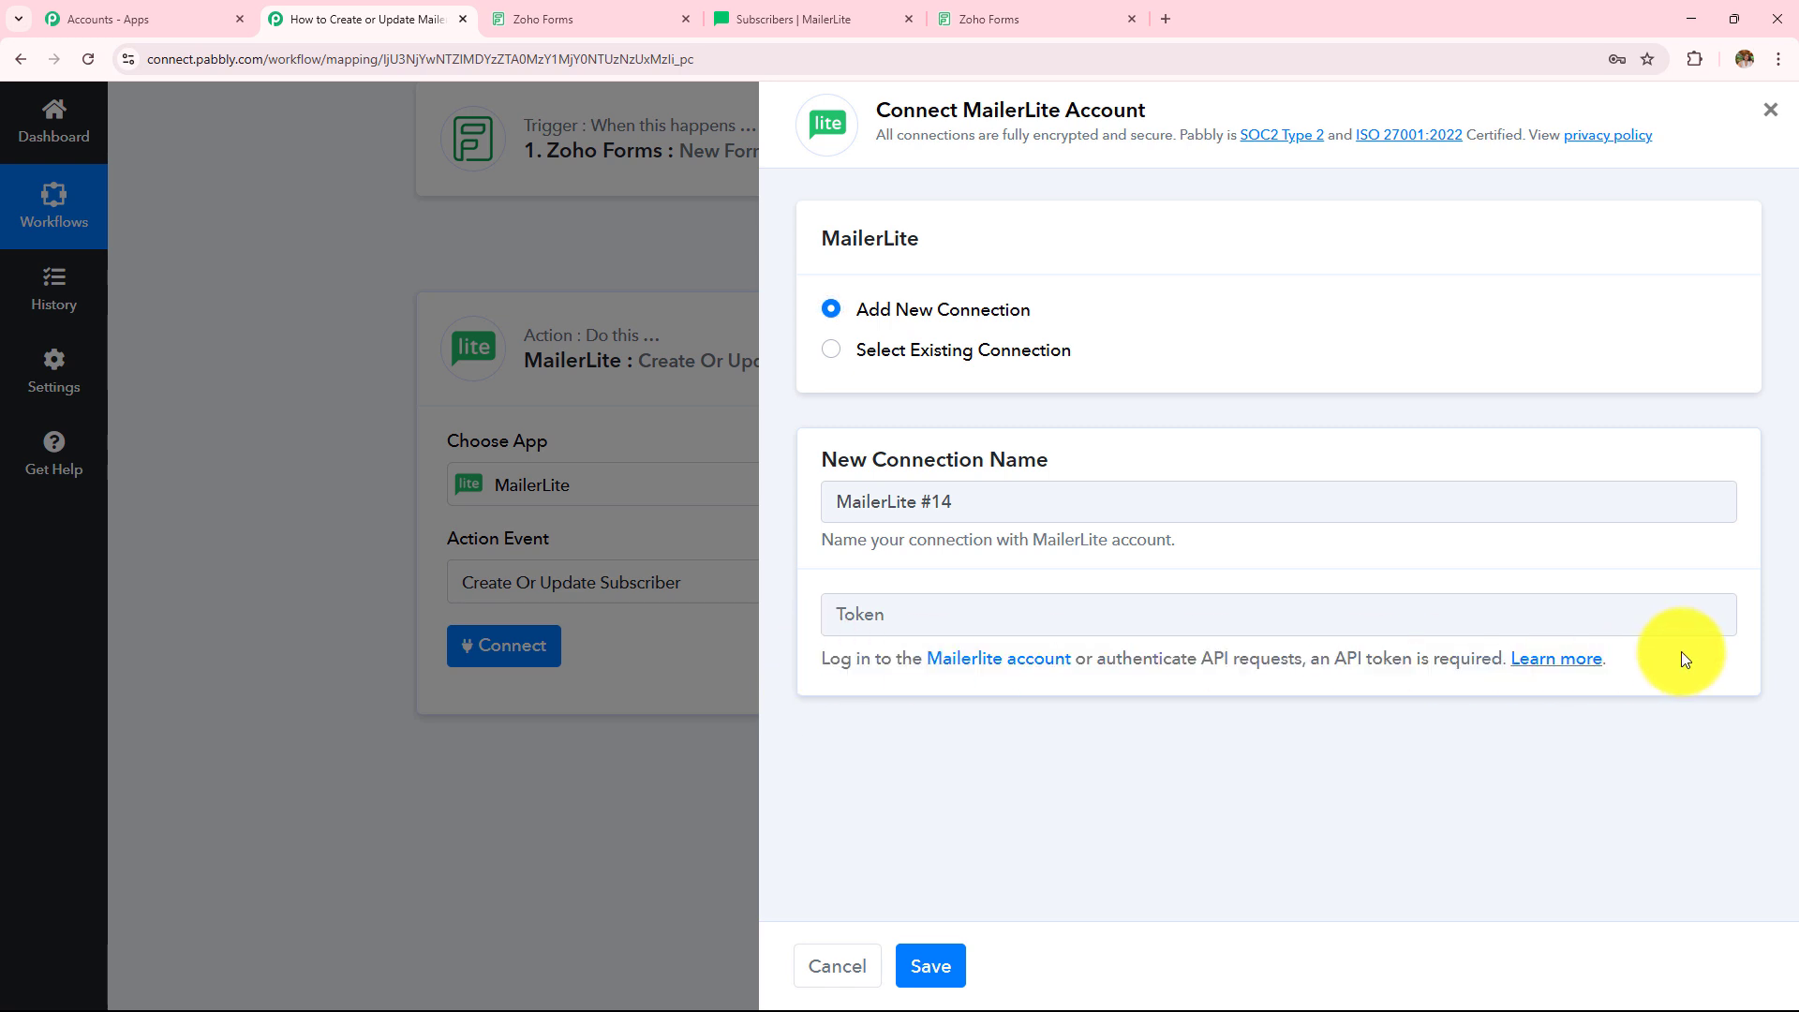
pyautogui.click(1548, 663)
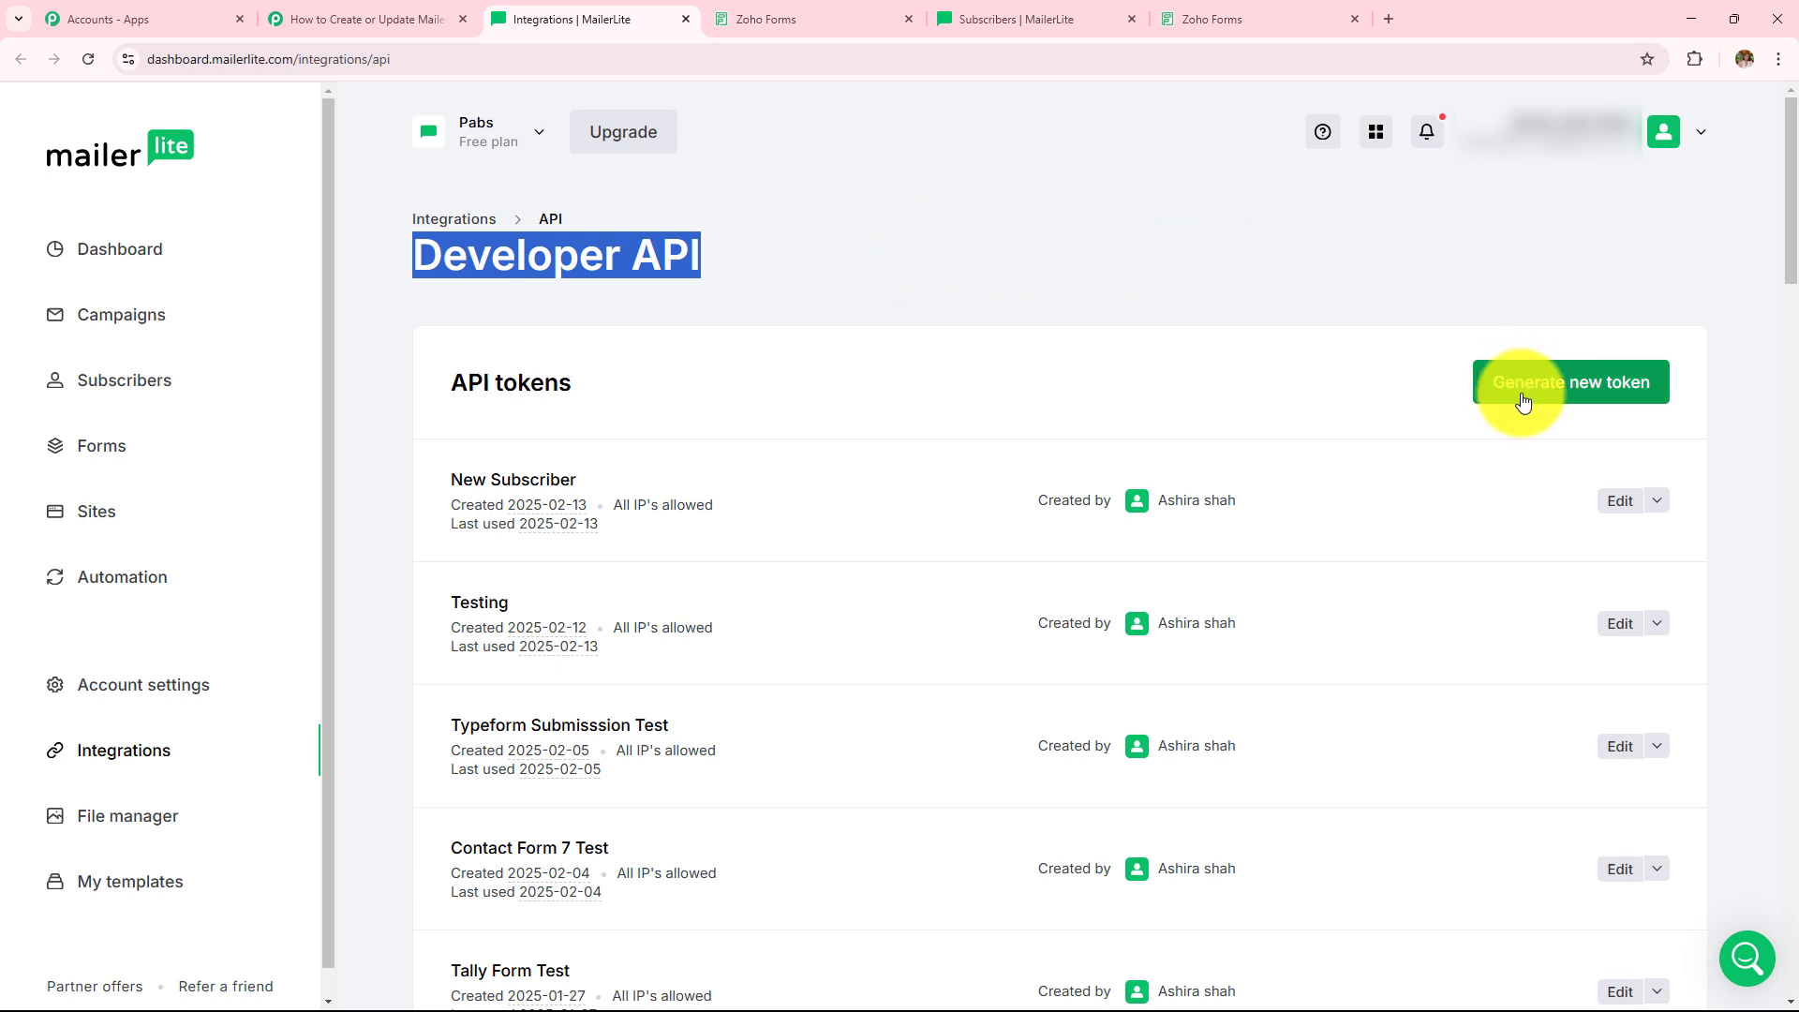
# - Create a MailerLite API token named New1234 with all IPs allowed and the terms accepted
pyautogui.click(1615, 392)
pyautogui.click(578, 486)
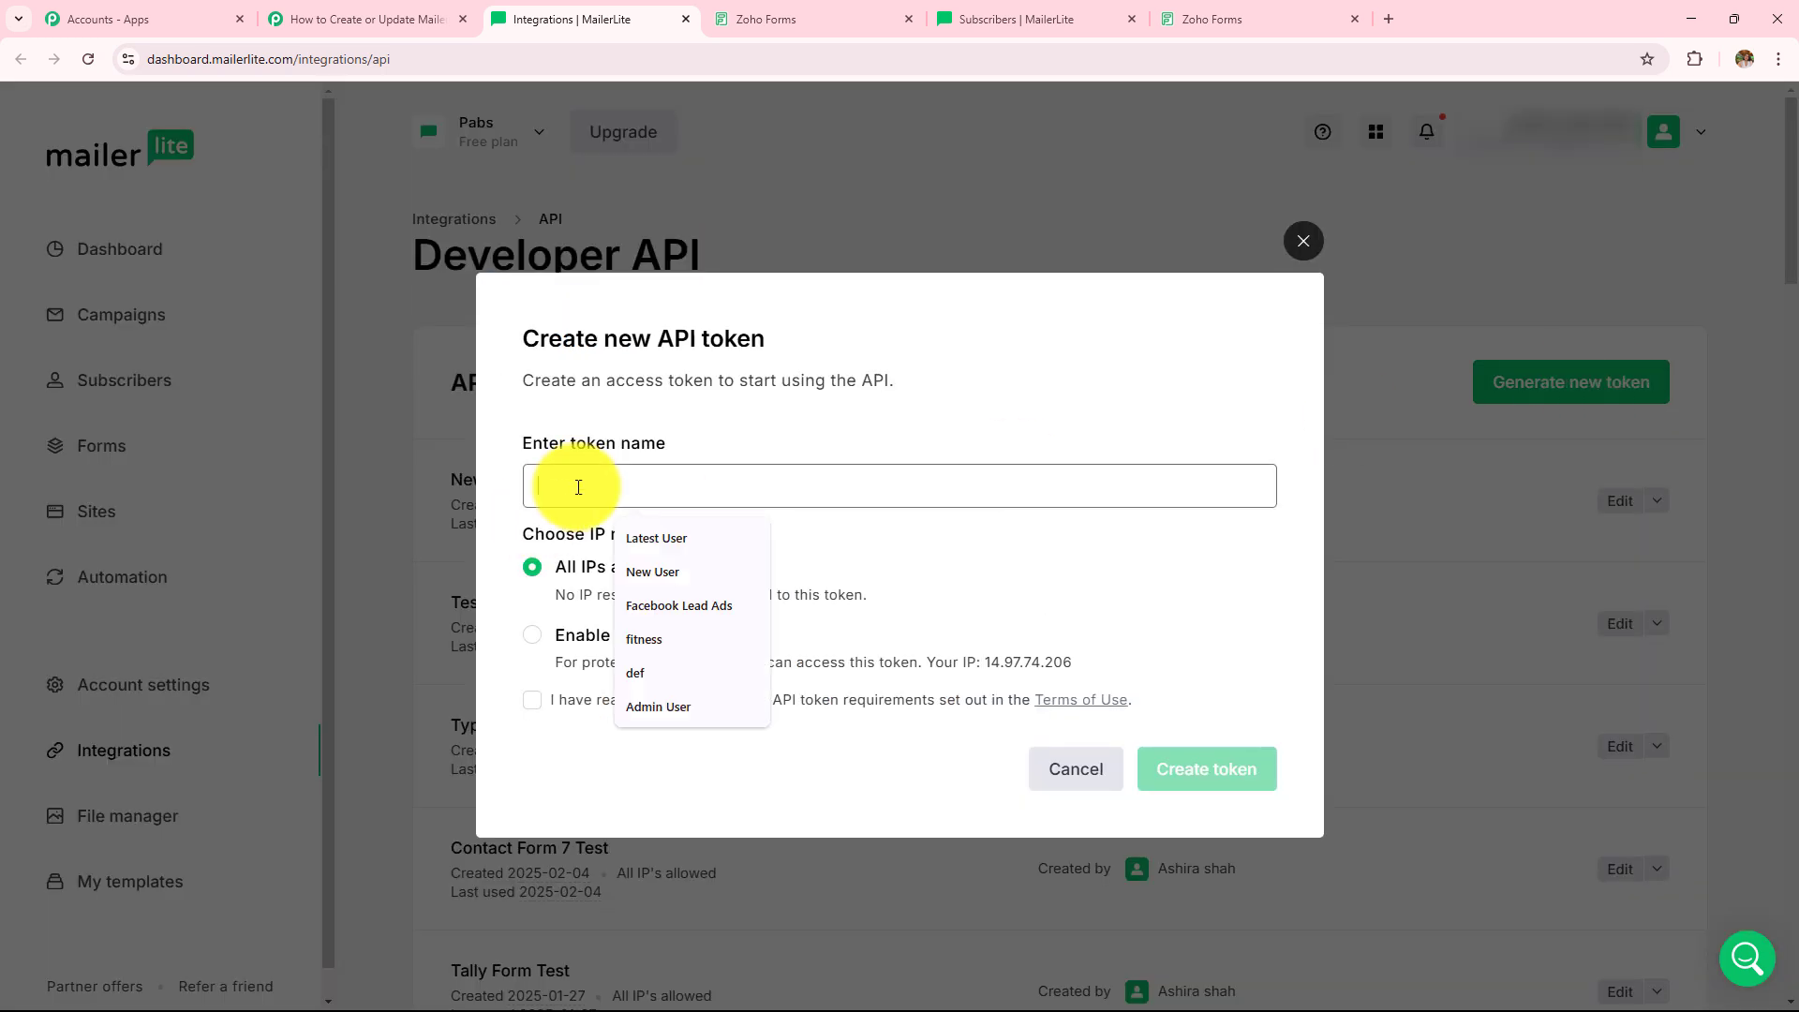
pyautogui.write('New')
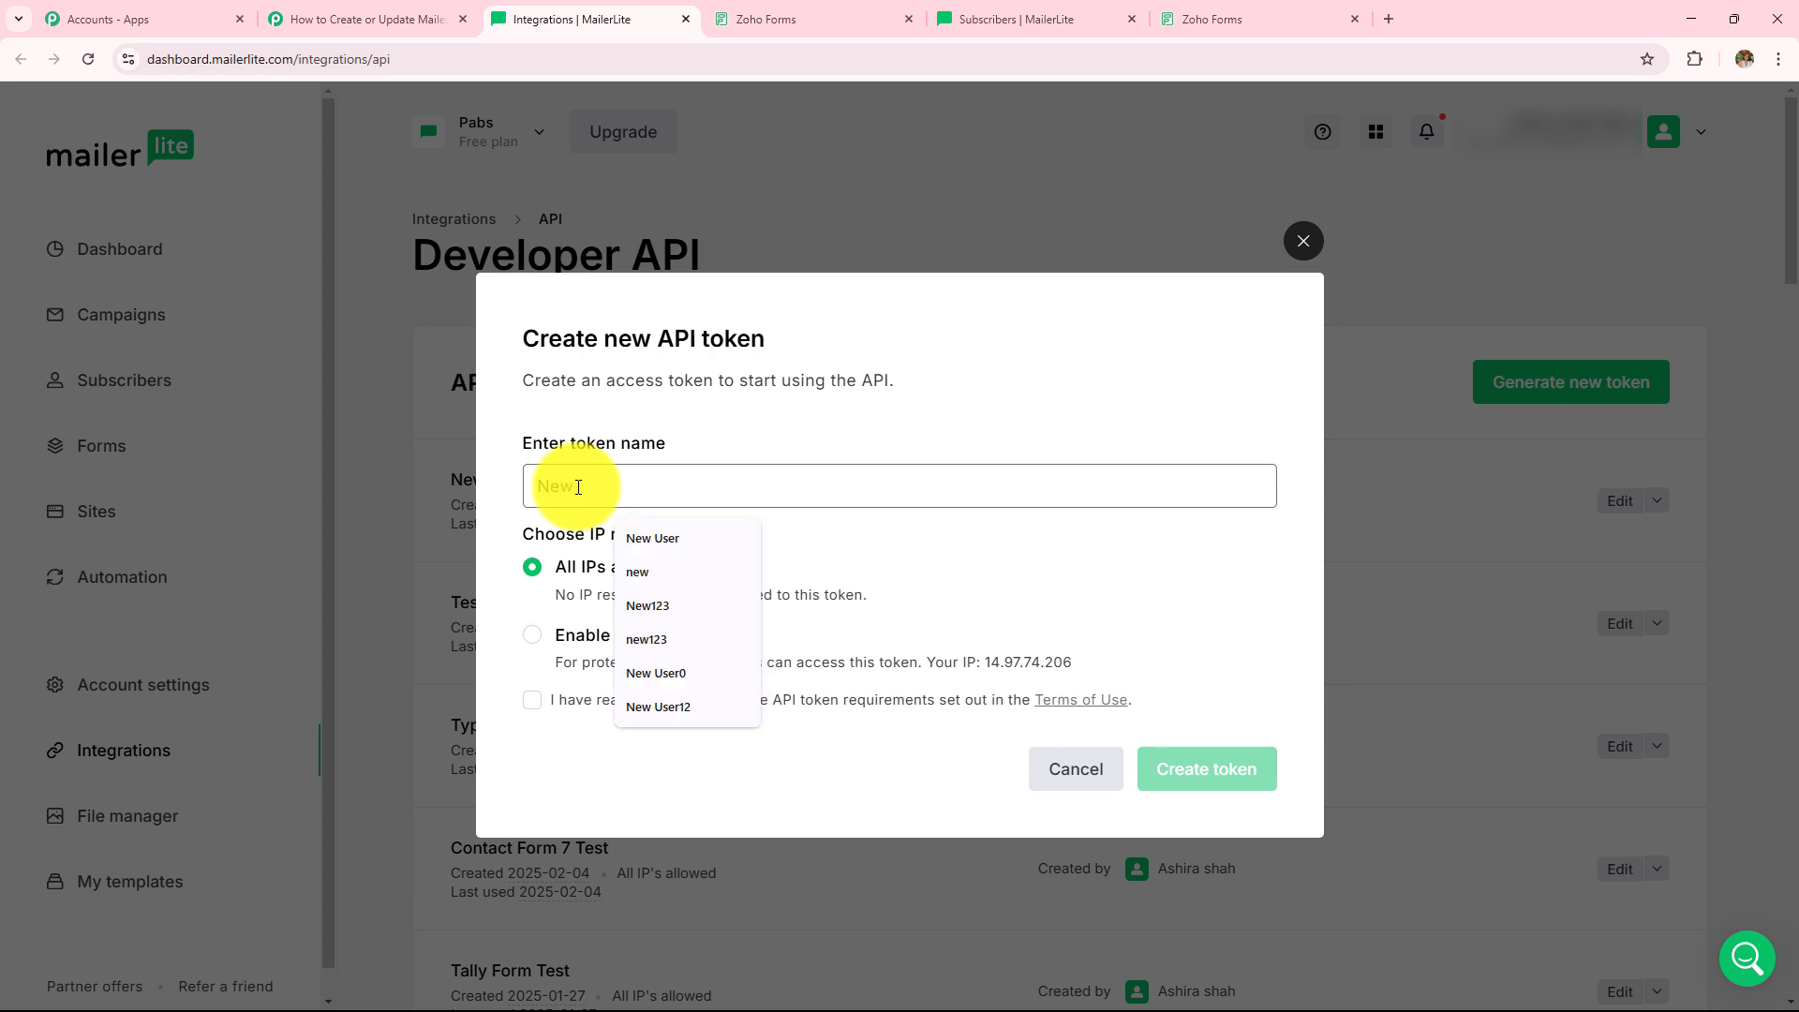
pyautogui.write('1234')
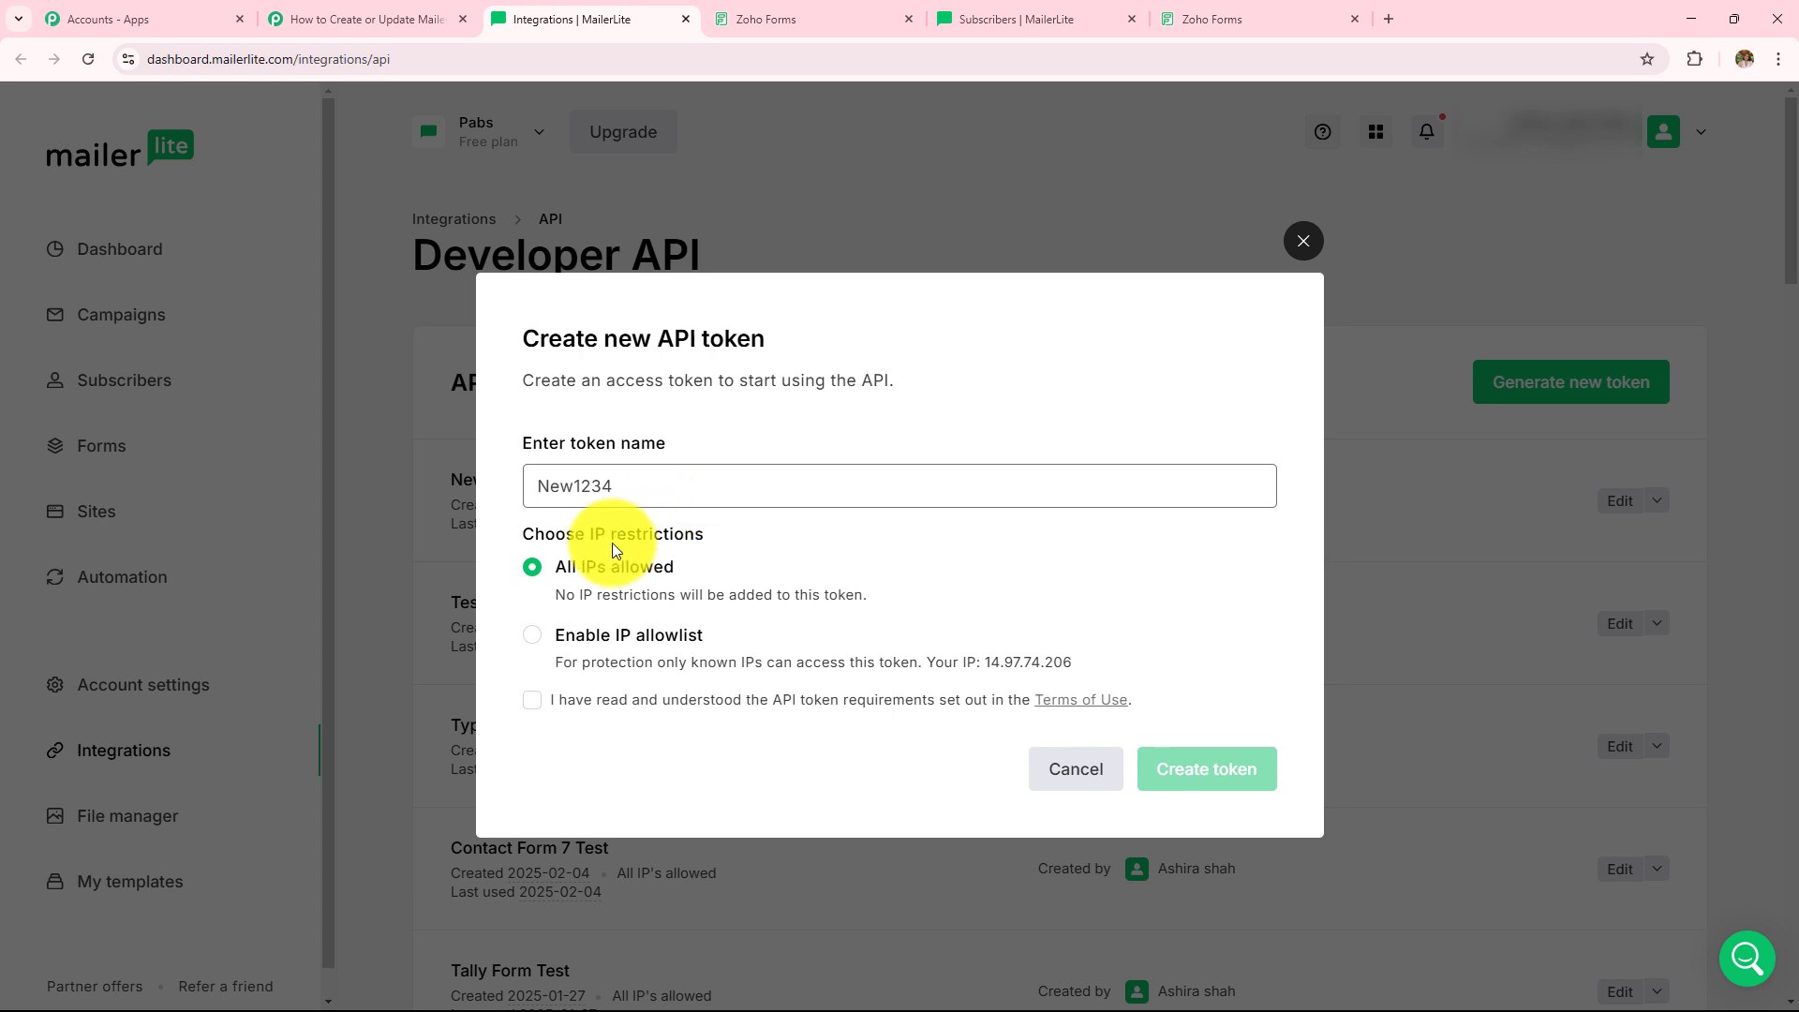
pyautogui.click(556, 564)
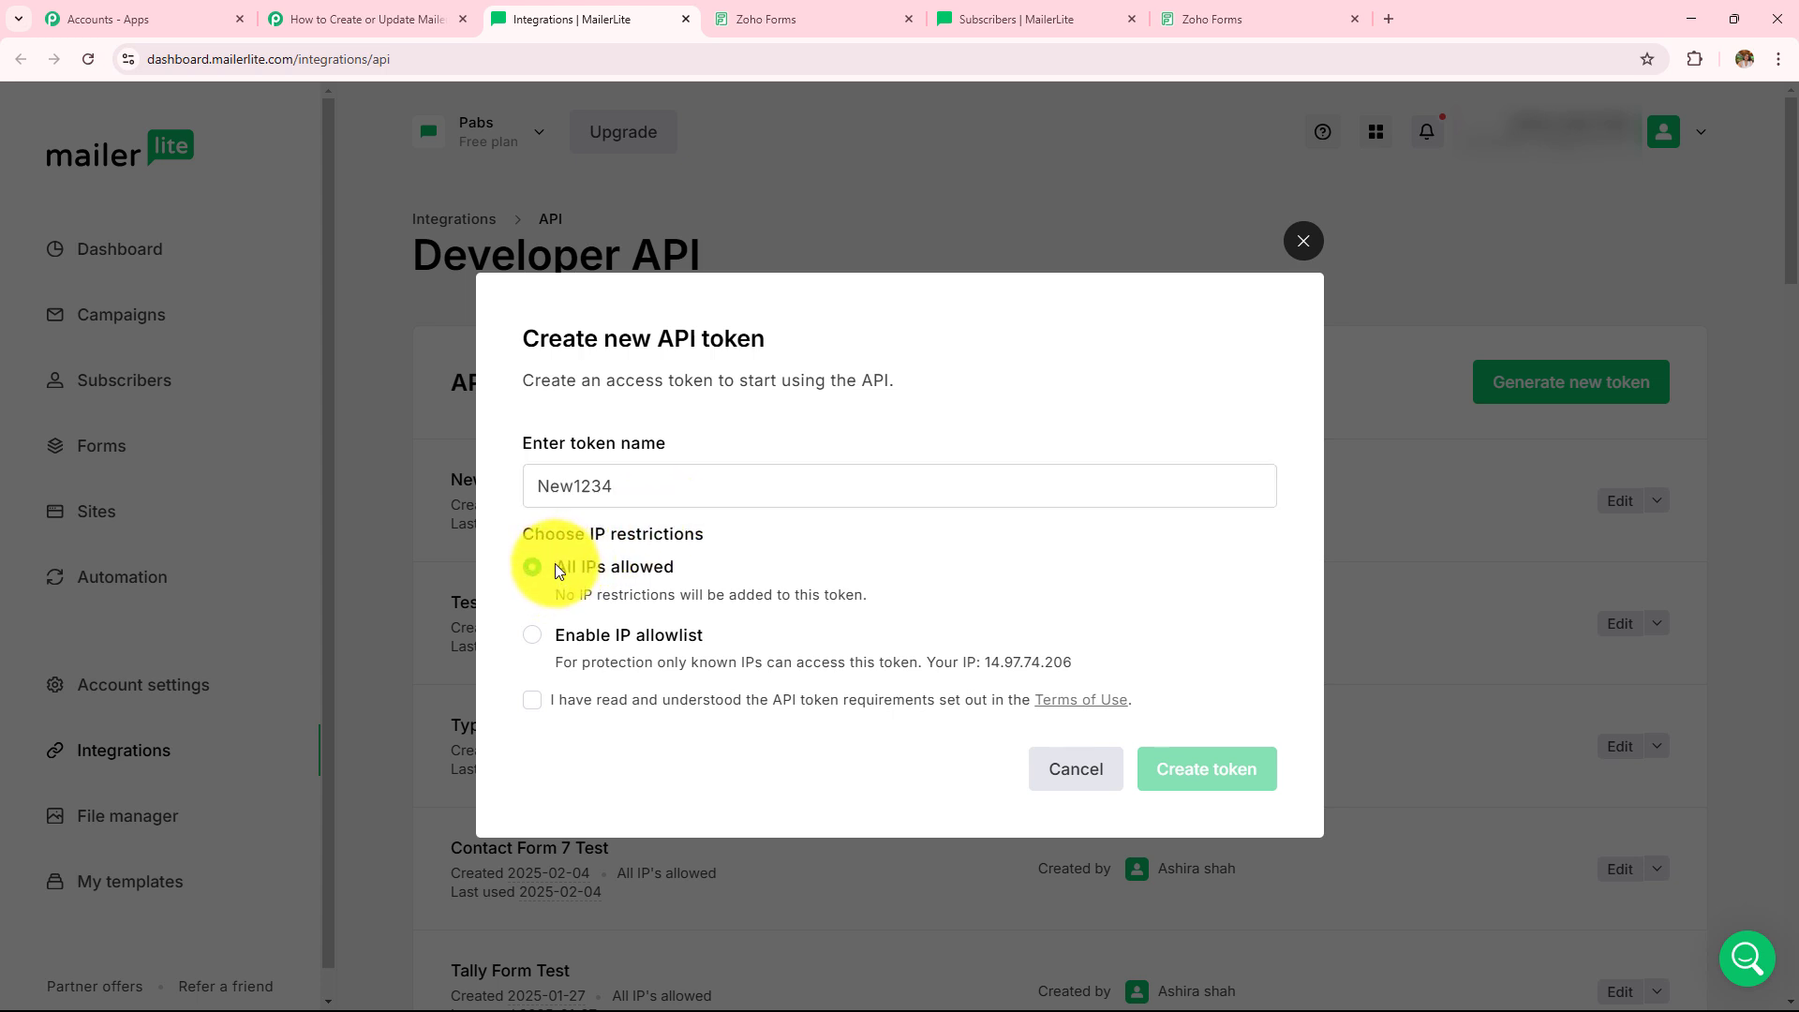
pyautogui.moveTo(555, 570); pyautogui.dragTo(652, 590)
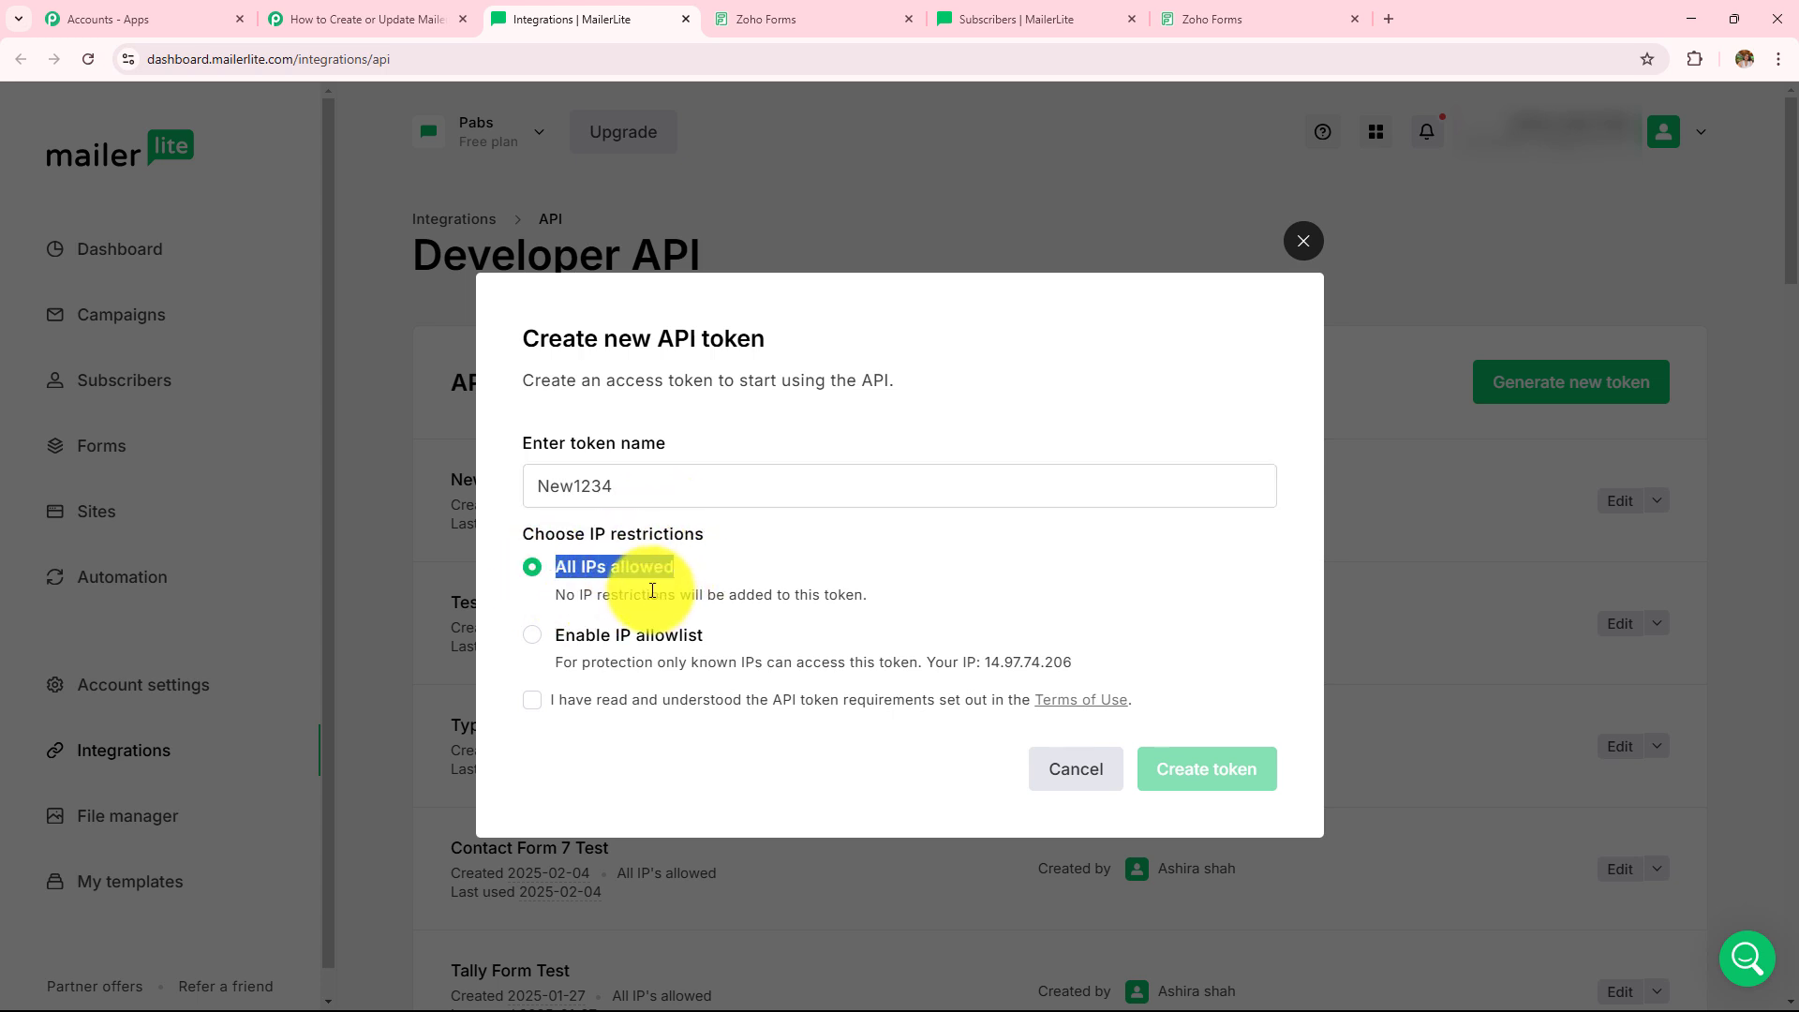
pyautogui.click(530, 701)
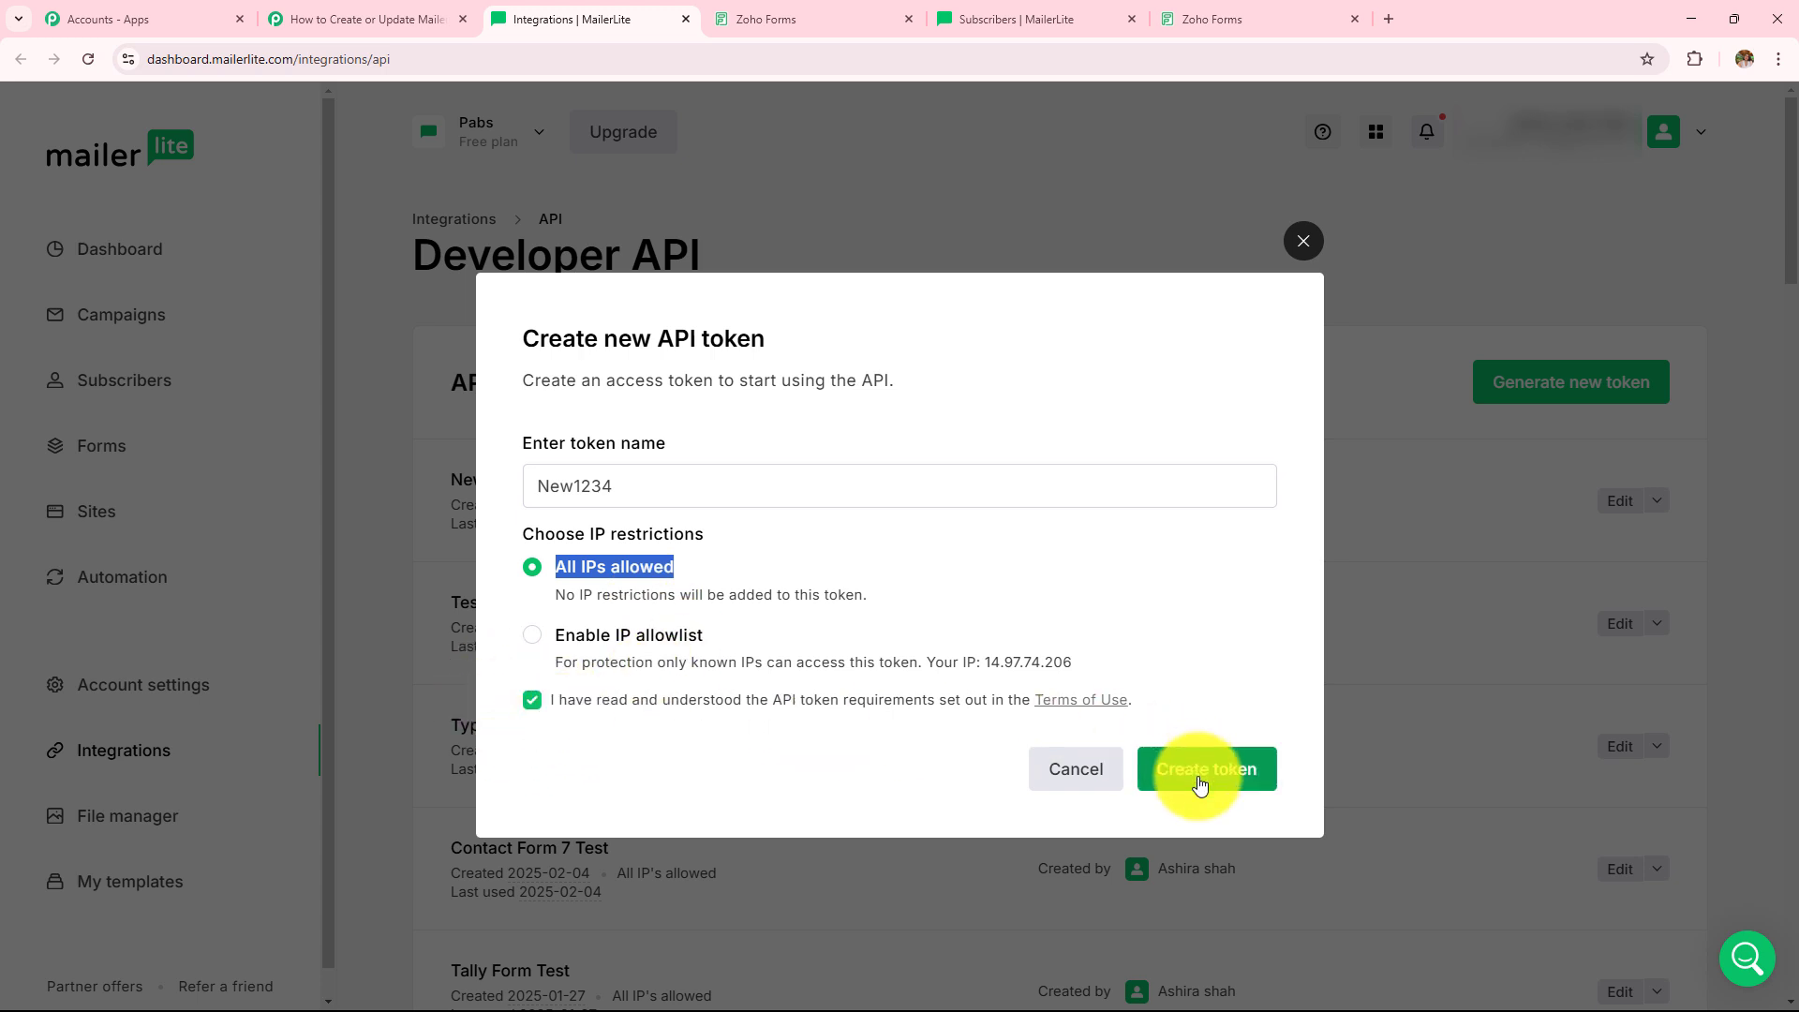
pyautogui.click(1201, 783)
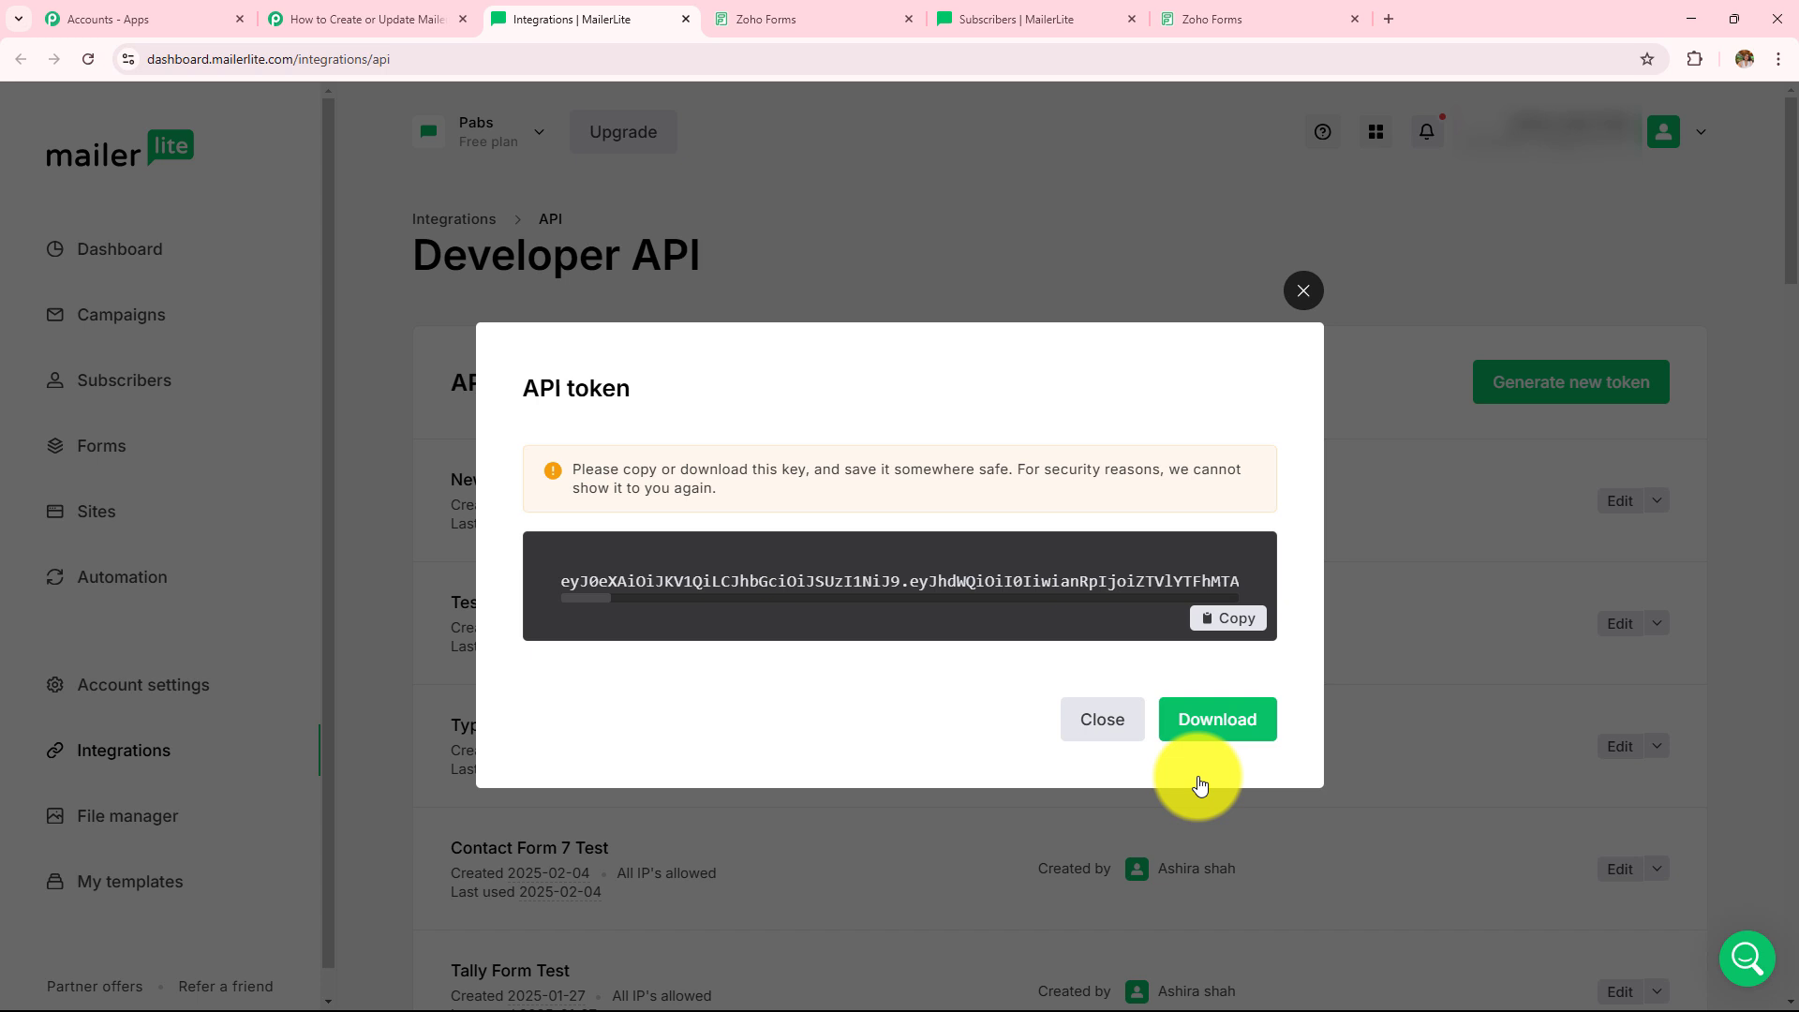
# - Copy the new token, then close the token dialog and the MailerLite tab
pyautogui.click(1229, 618)
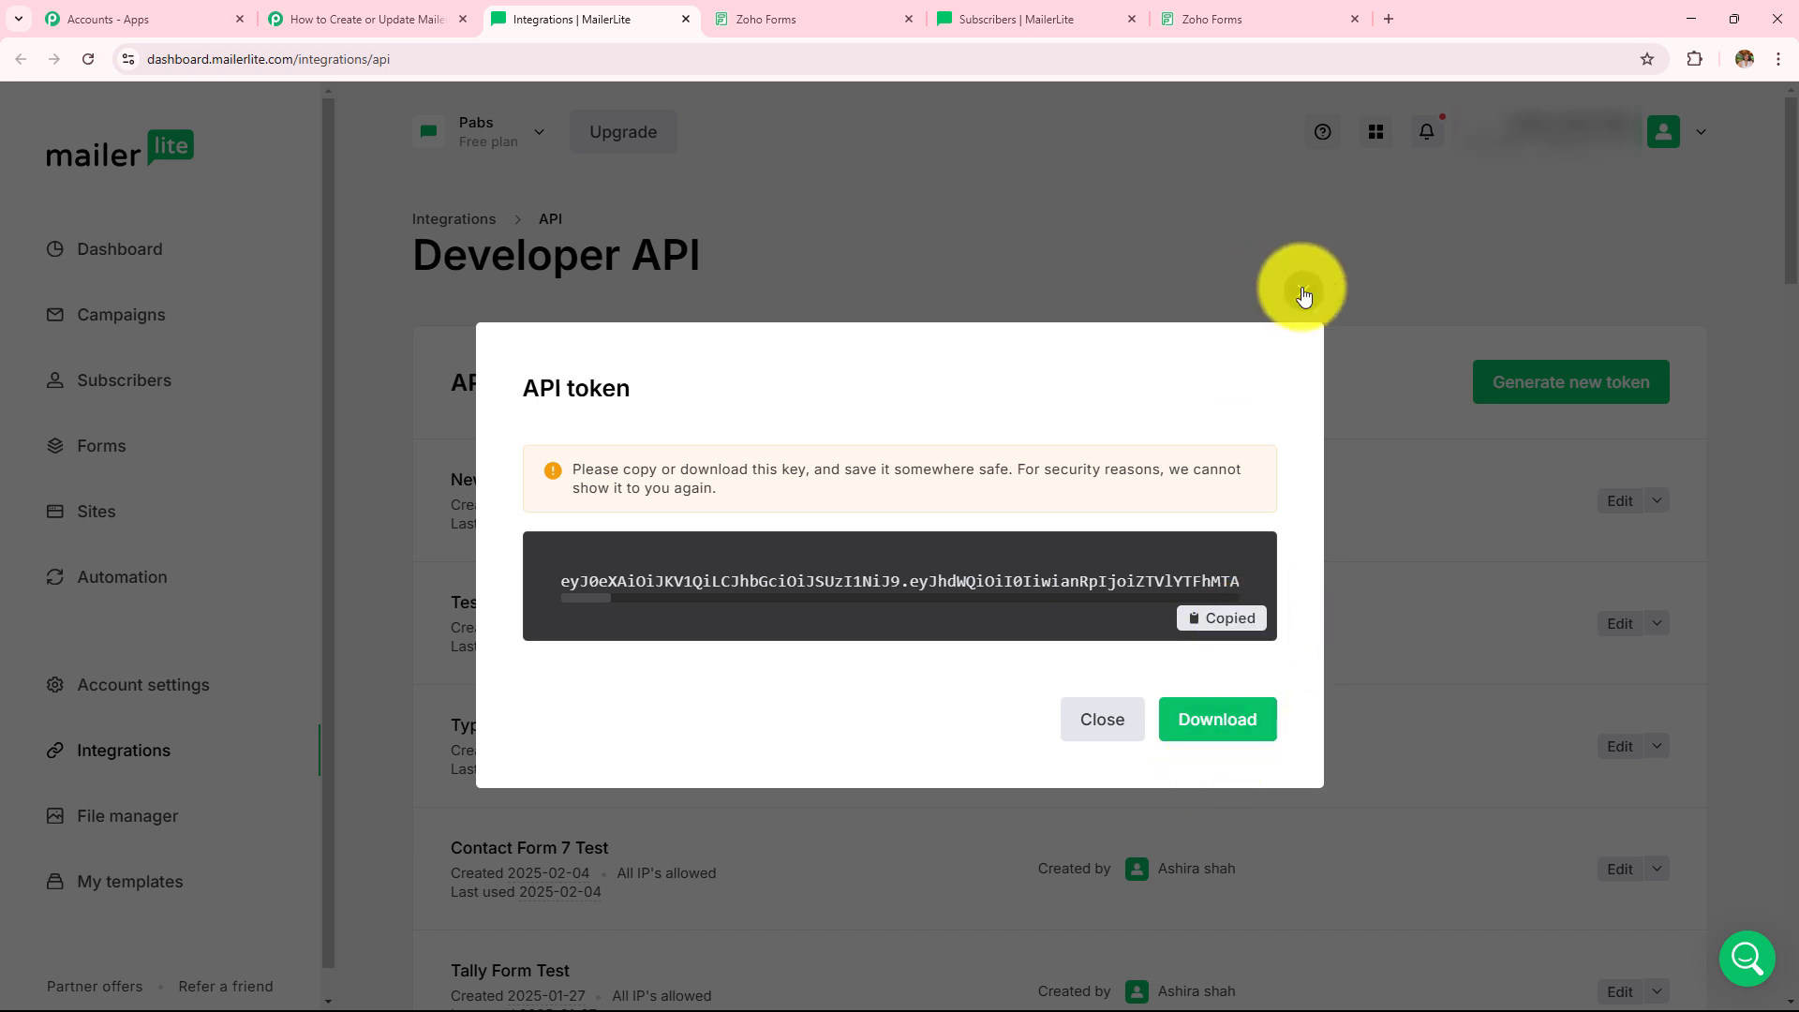
pyautogui.click(1303, 296)
pyautogui.click(686, 18)
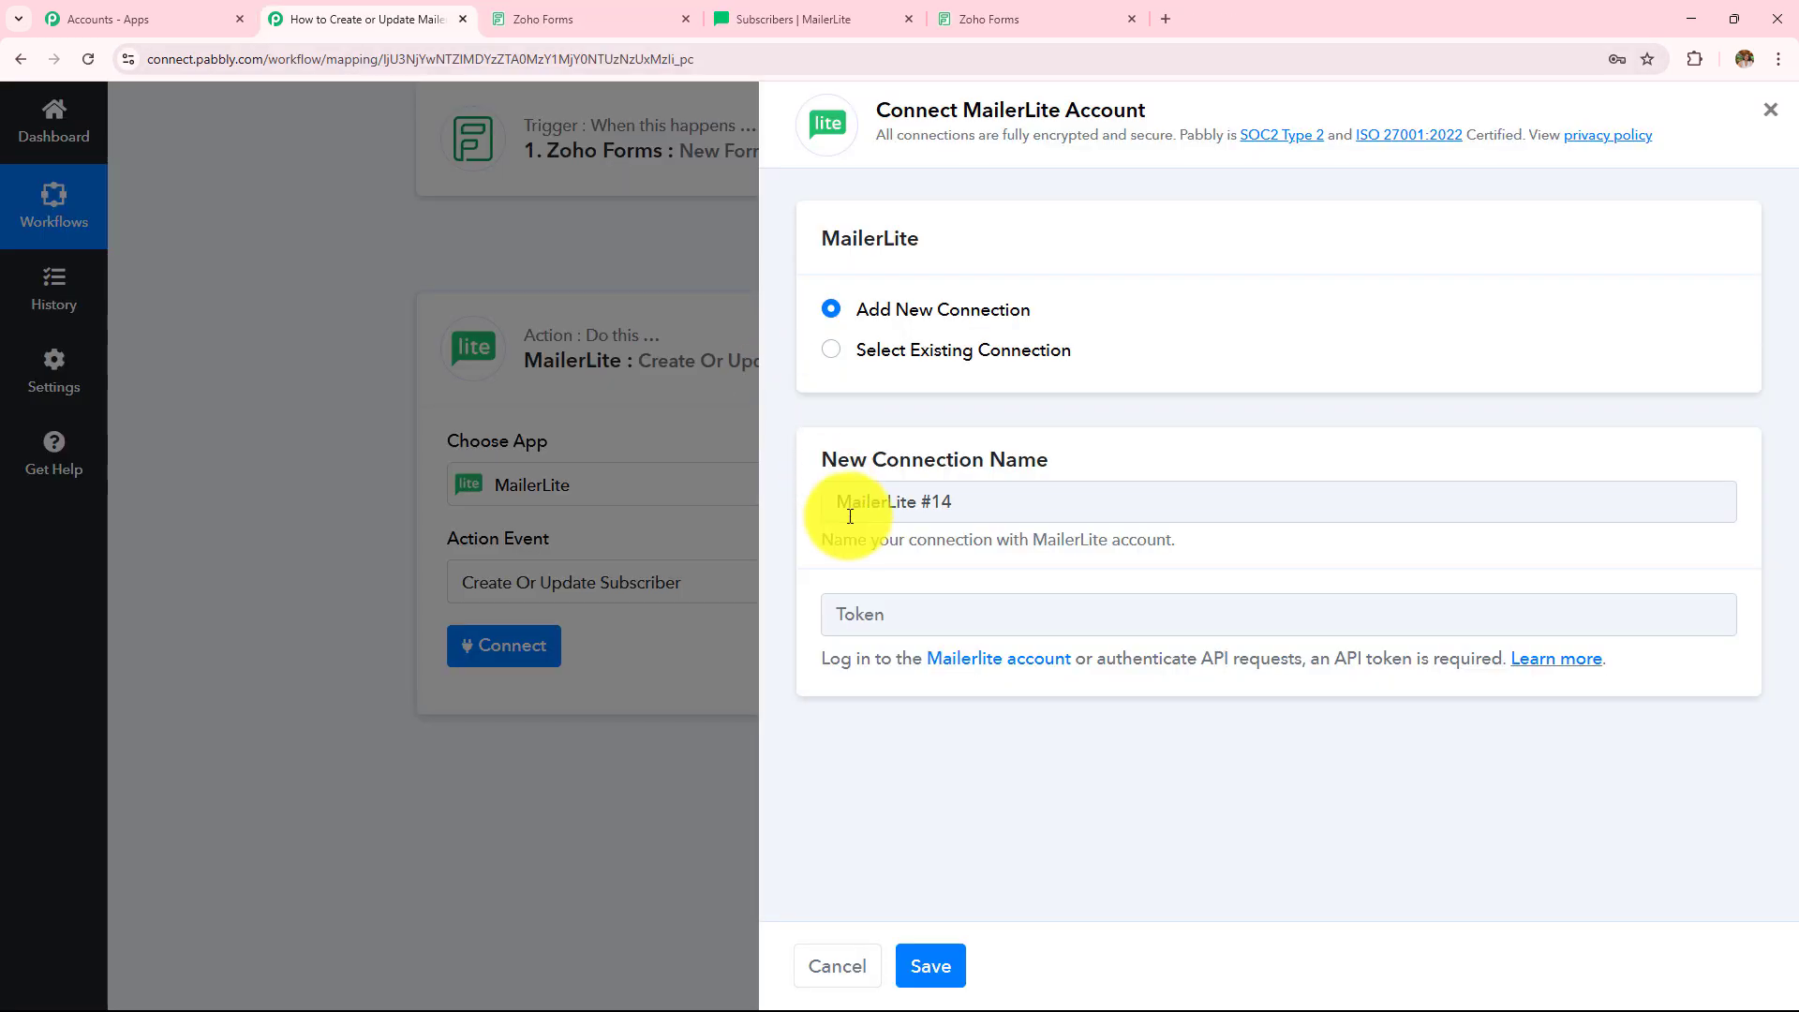
# - Paste the copied MailerLite API token into the connection form and save it
pyautogui.click(871, 611)
pyautogui.hotkey('ctrl', 'v')
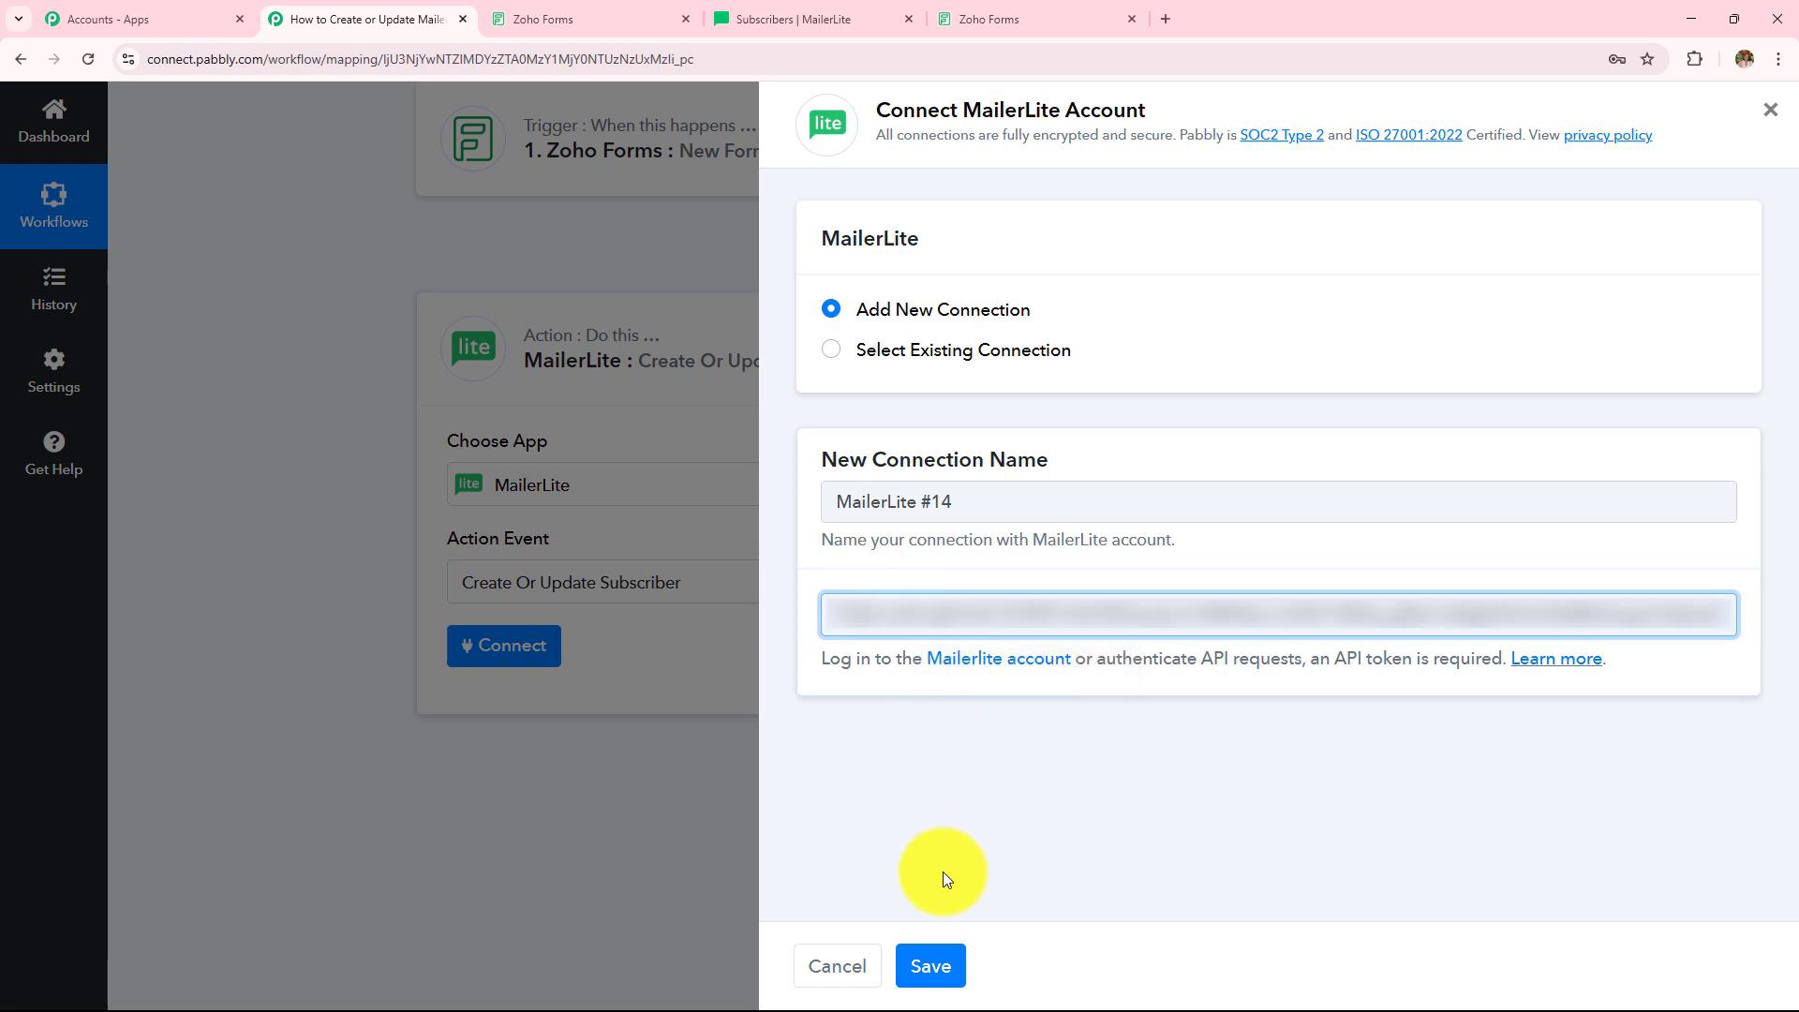
pyautogui.click(931, 965)
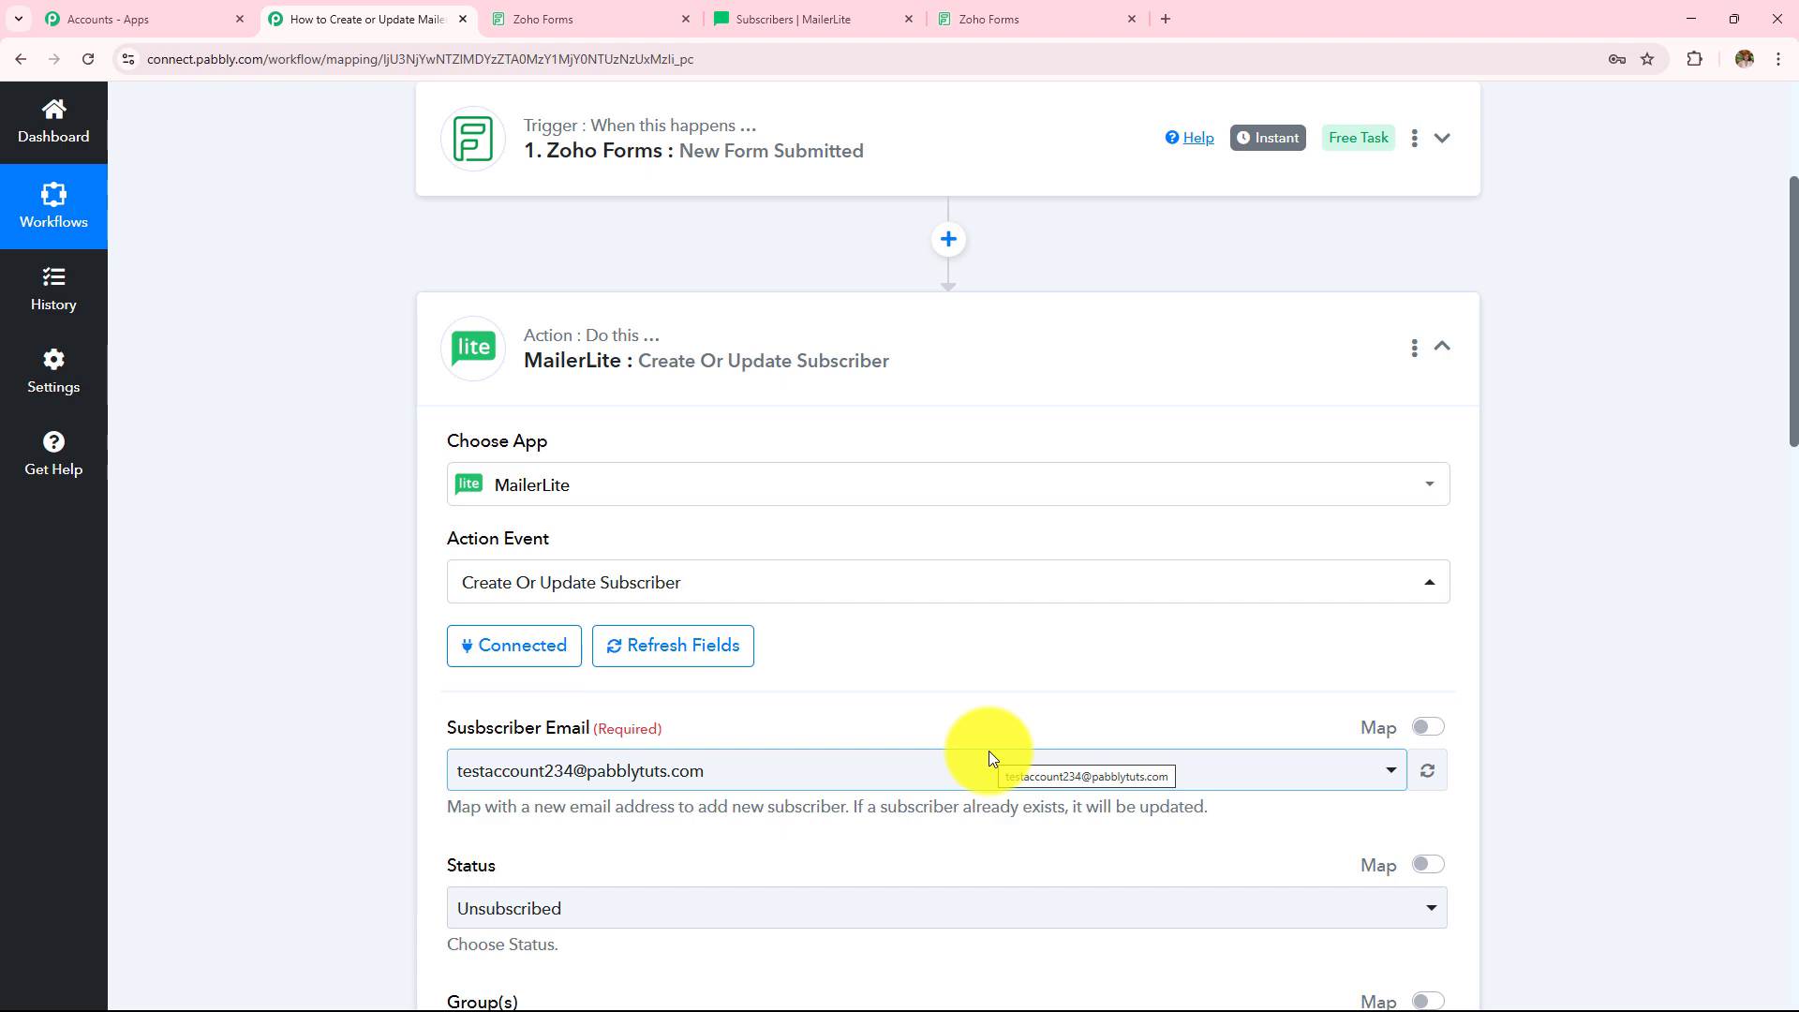
# - Turn on mapping for the Subscriber Email field
pyautogui.scroll(-15, 988, 750)
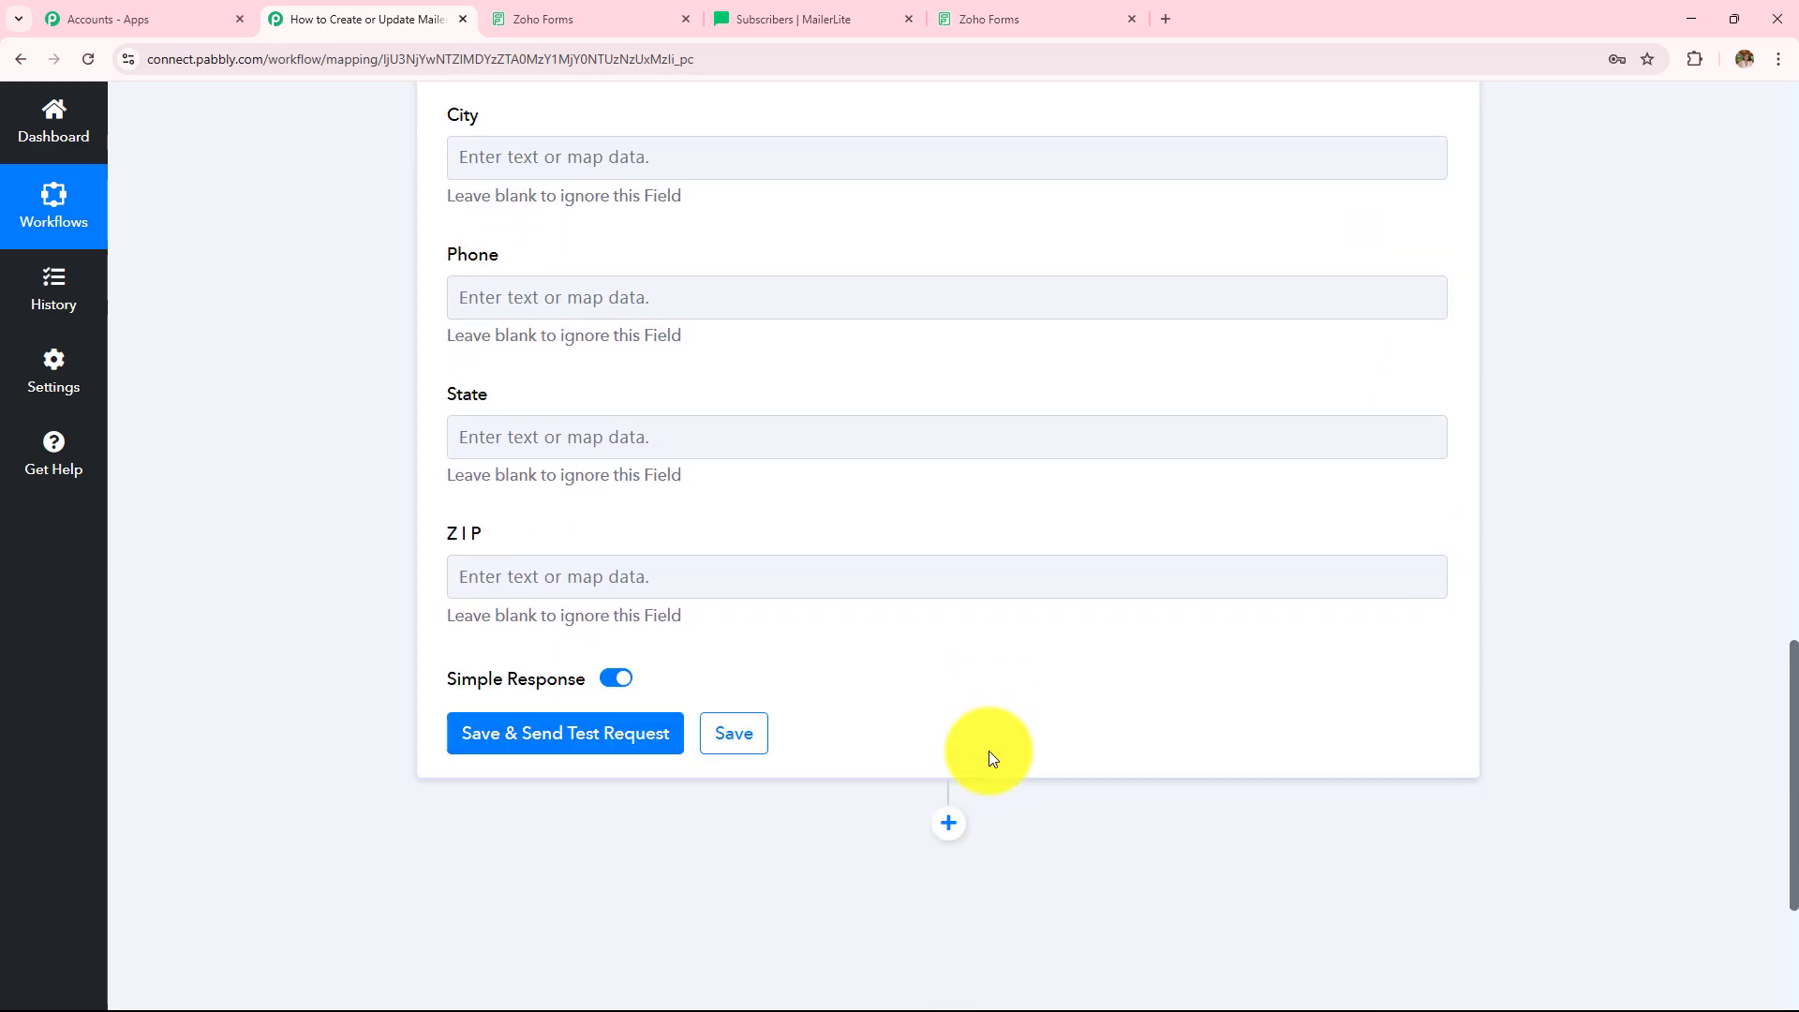
pyautogui.scroll(15, 988, 750)
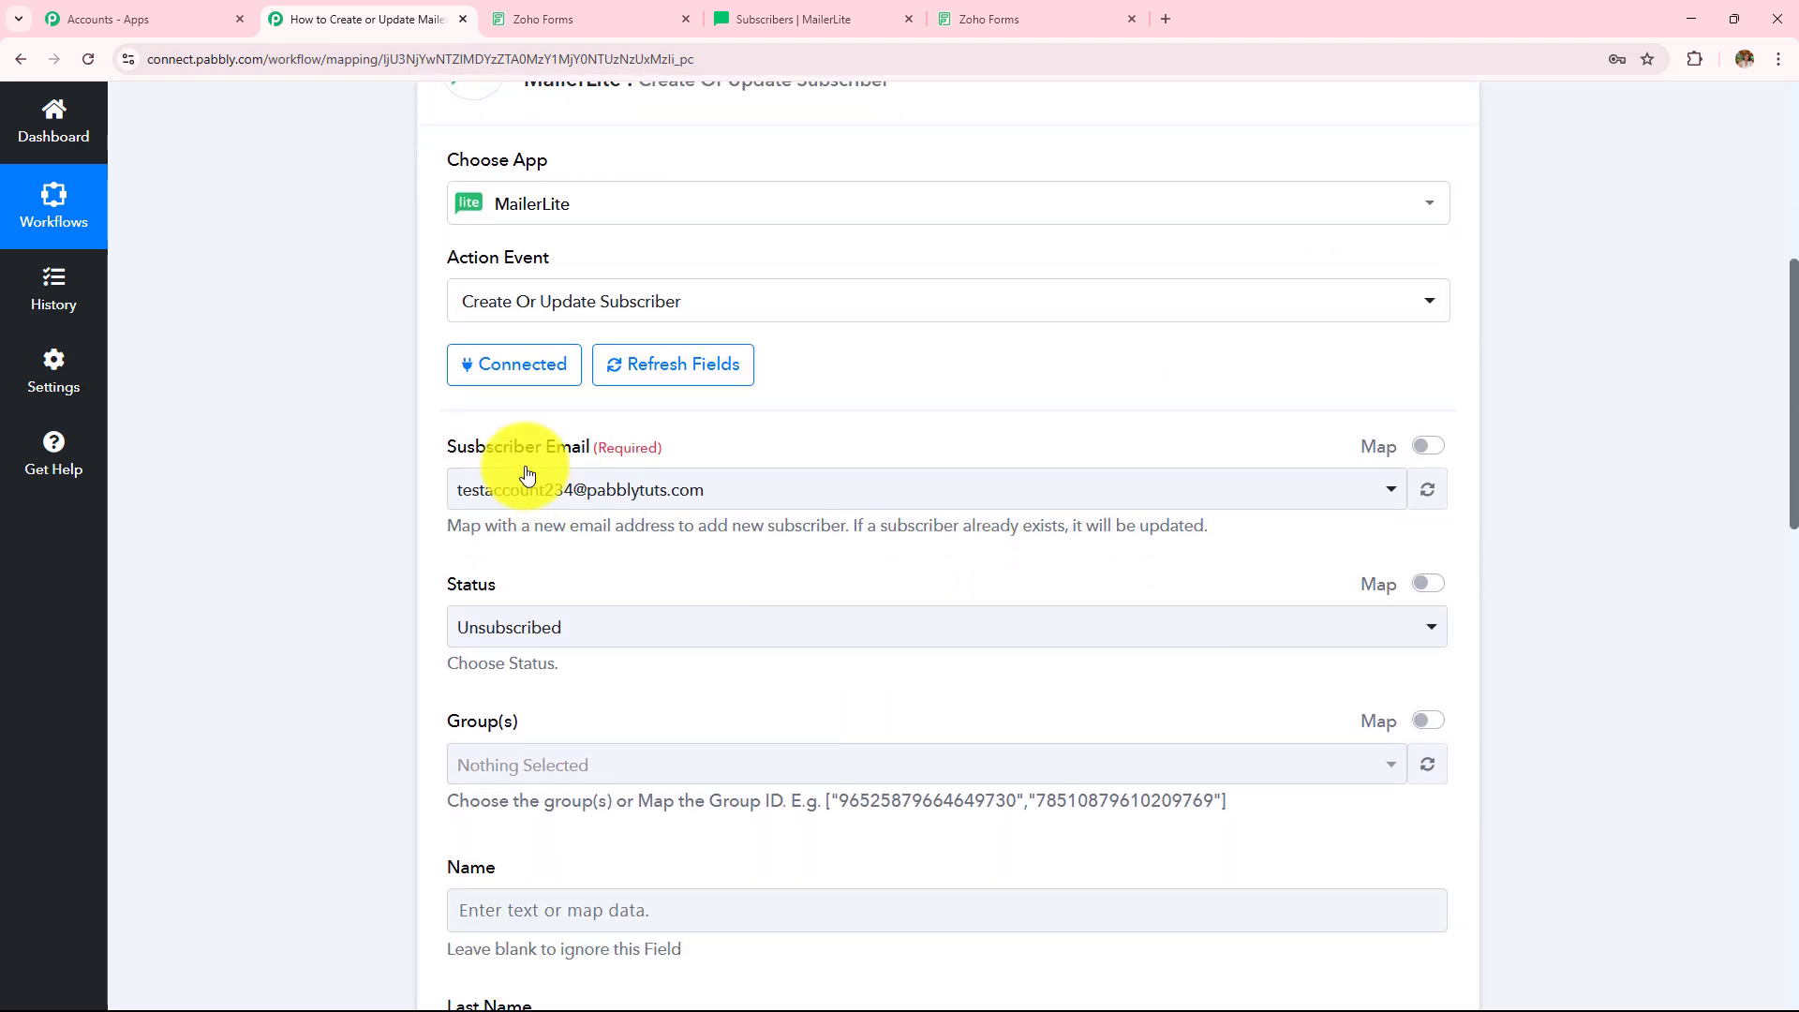
pyautogui.moveTo(446, 446); pyautogui.dragTo(795, 452)
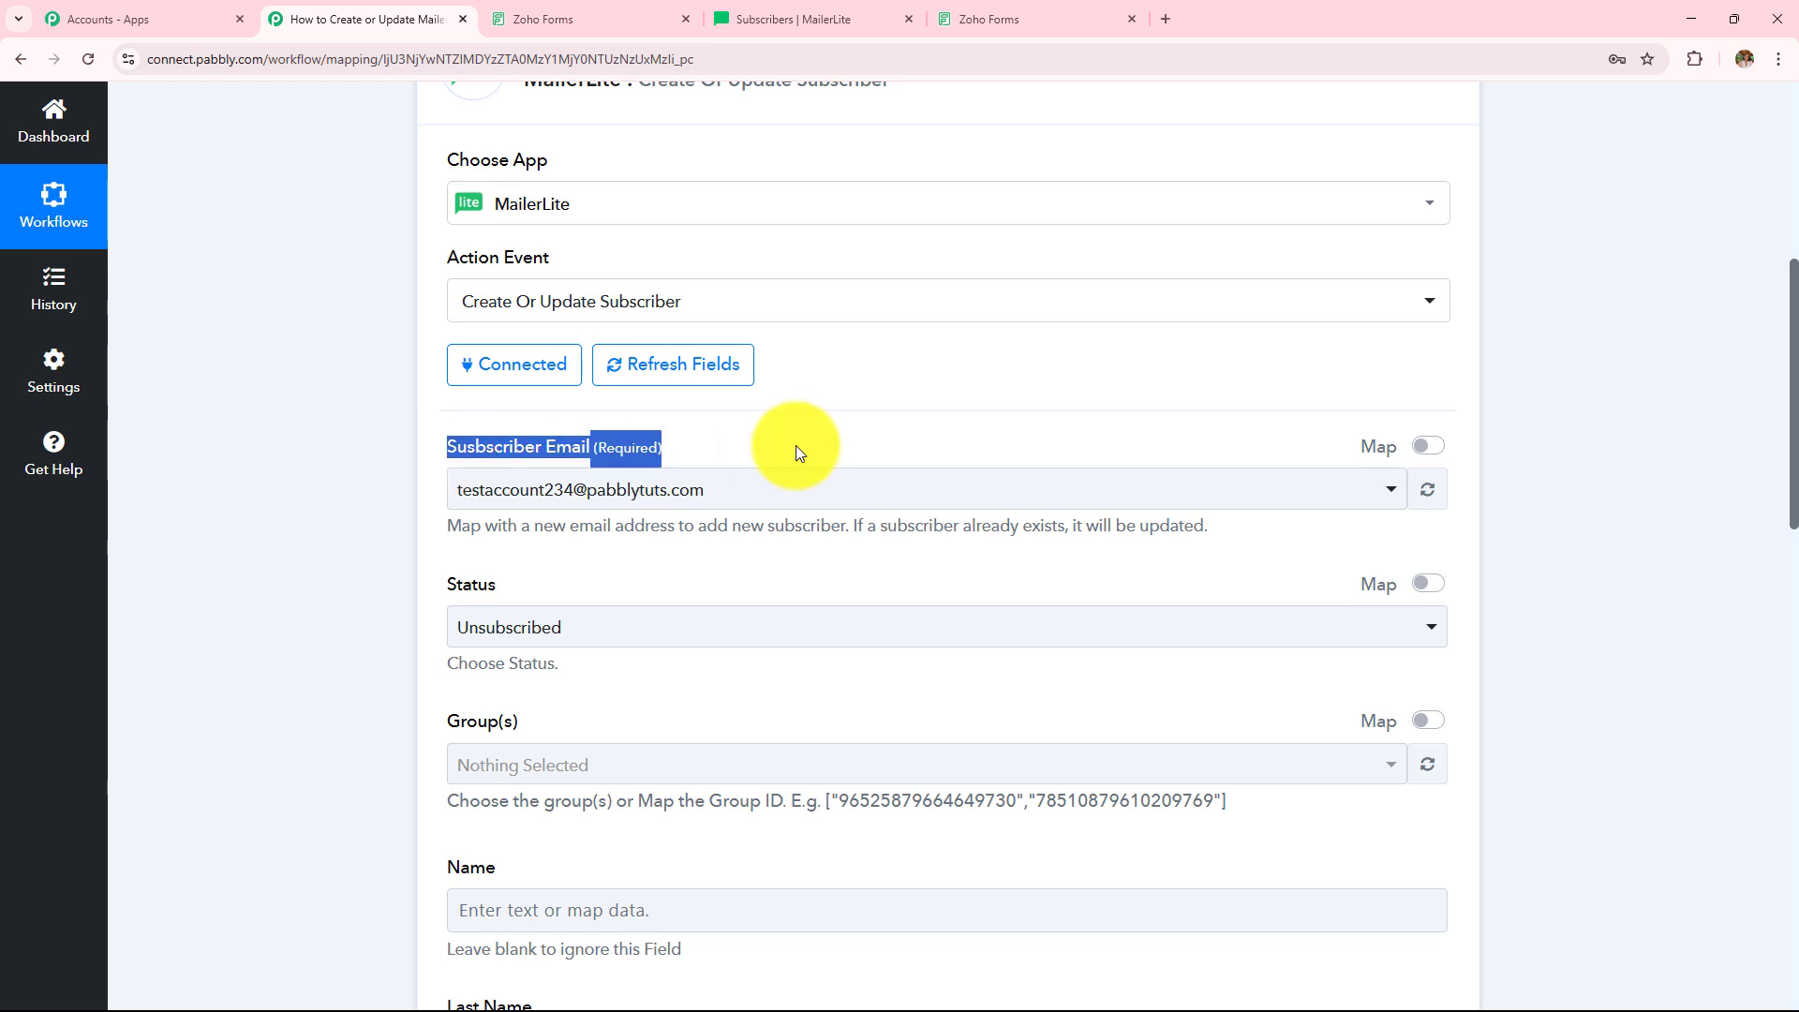
pyautogui.click(928, 458)
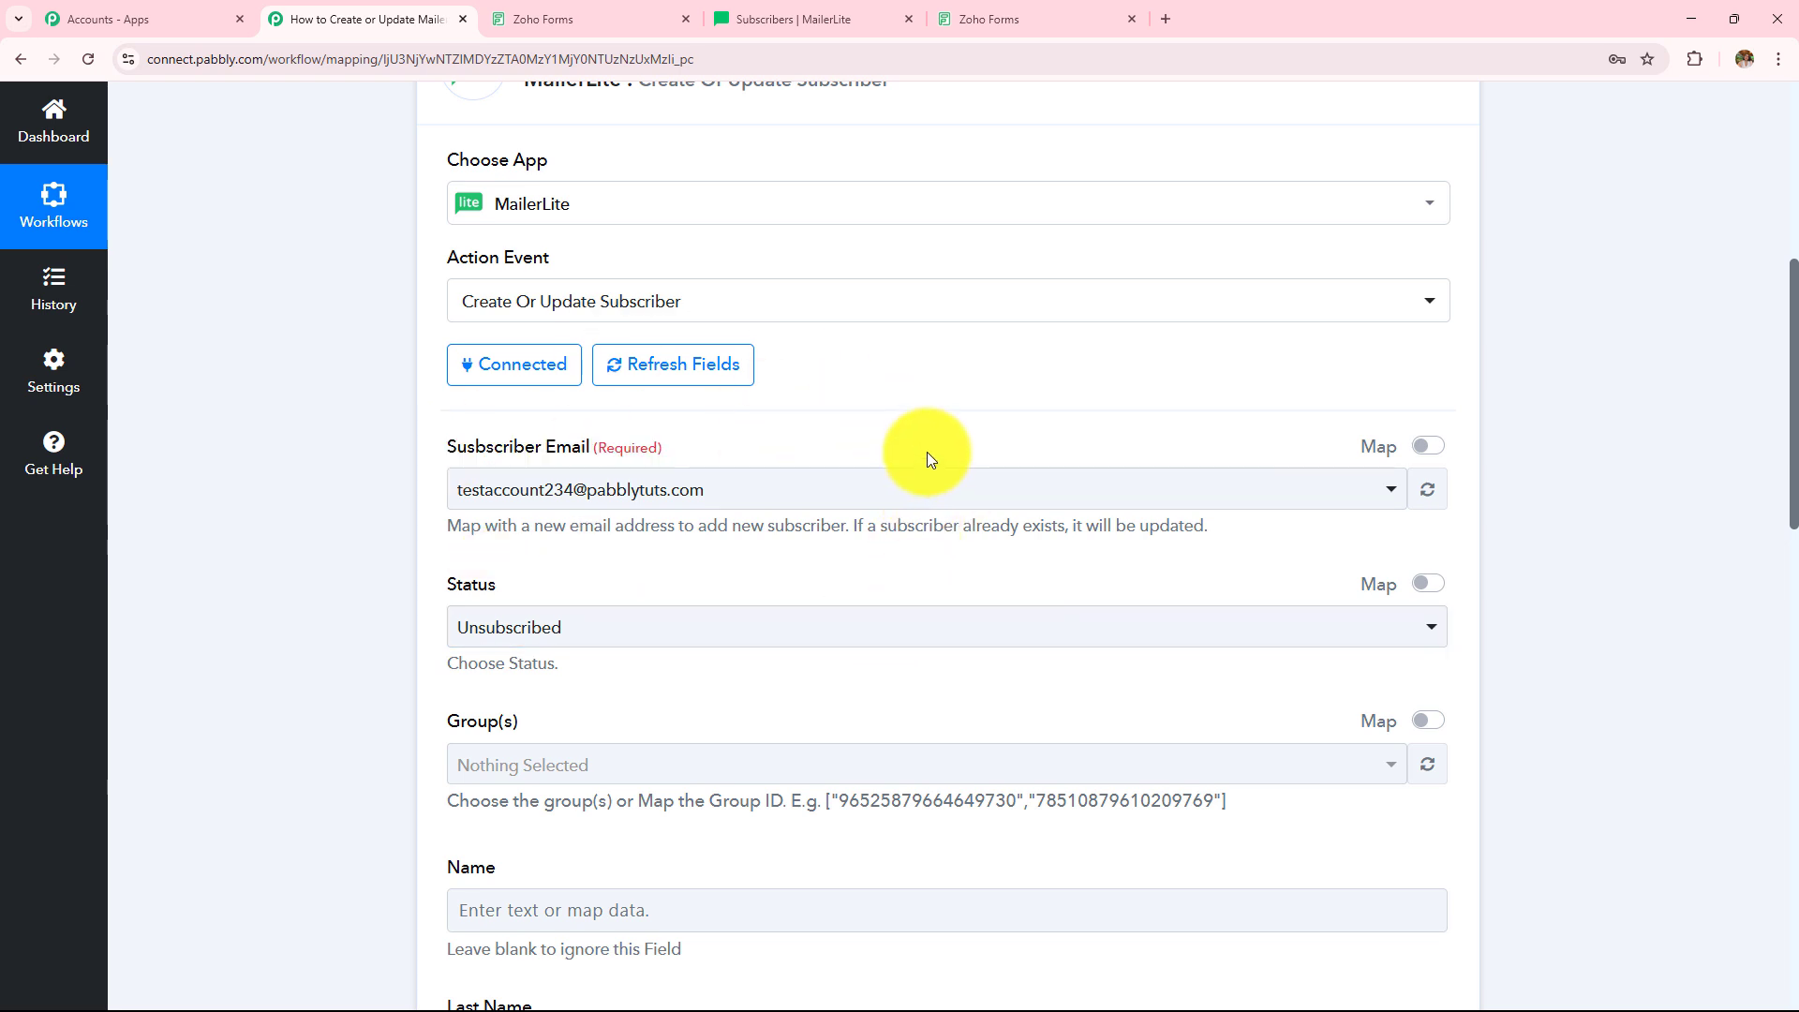
pyautogui.click(1428, 447)
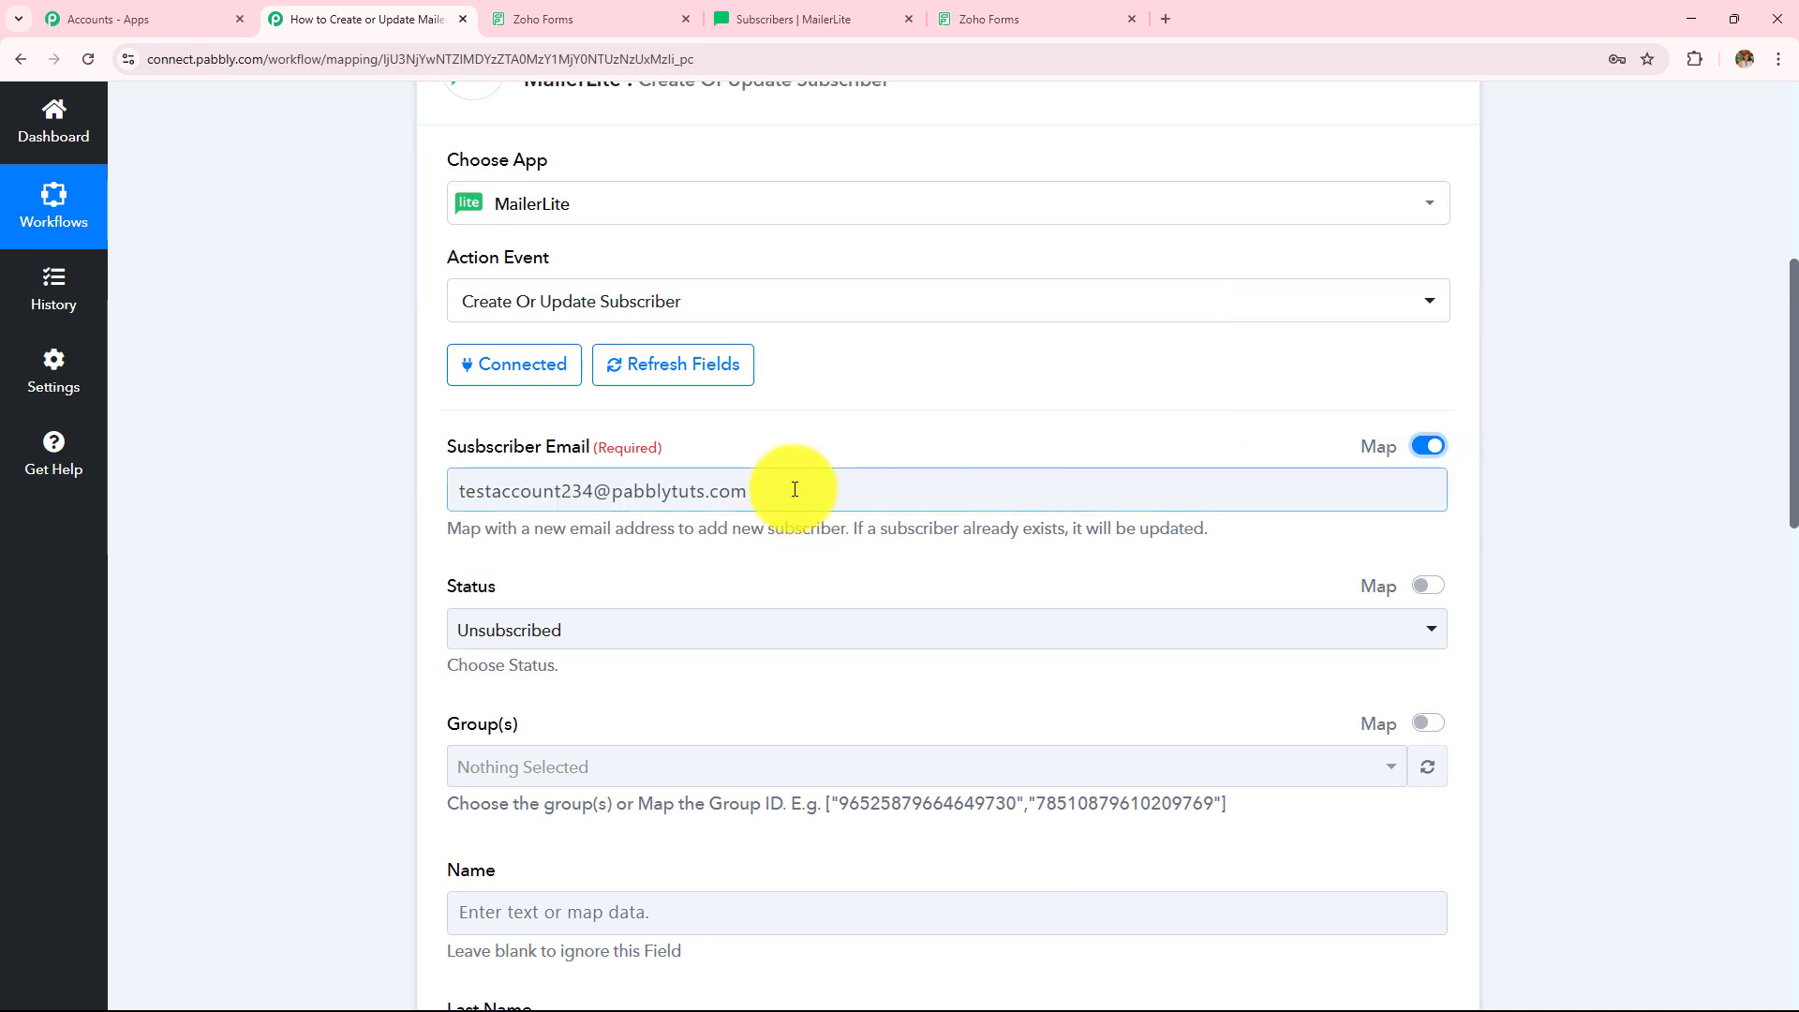
# - Replace the fixed Subscriber Email with 1. Email from Zoho Forms: New Form Submitted
pyautogui.press('Tab')
pyautogui.press('BackSpace')
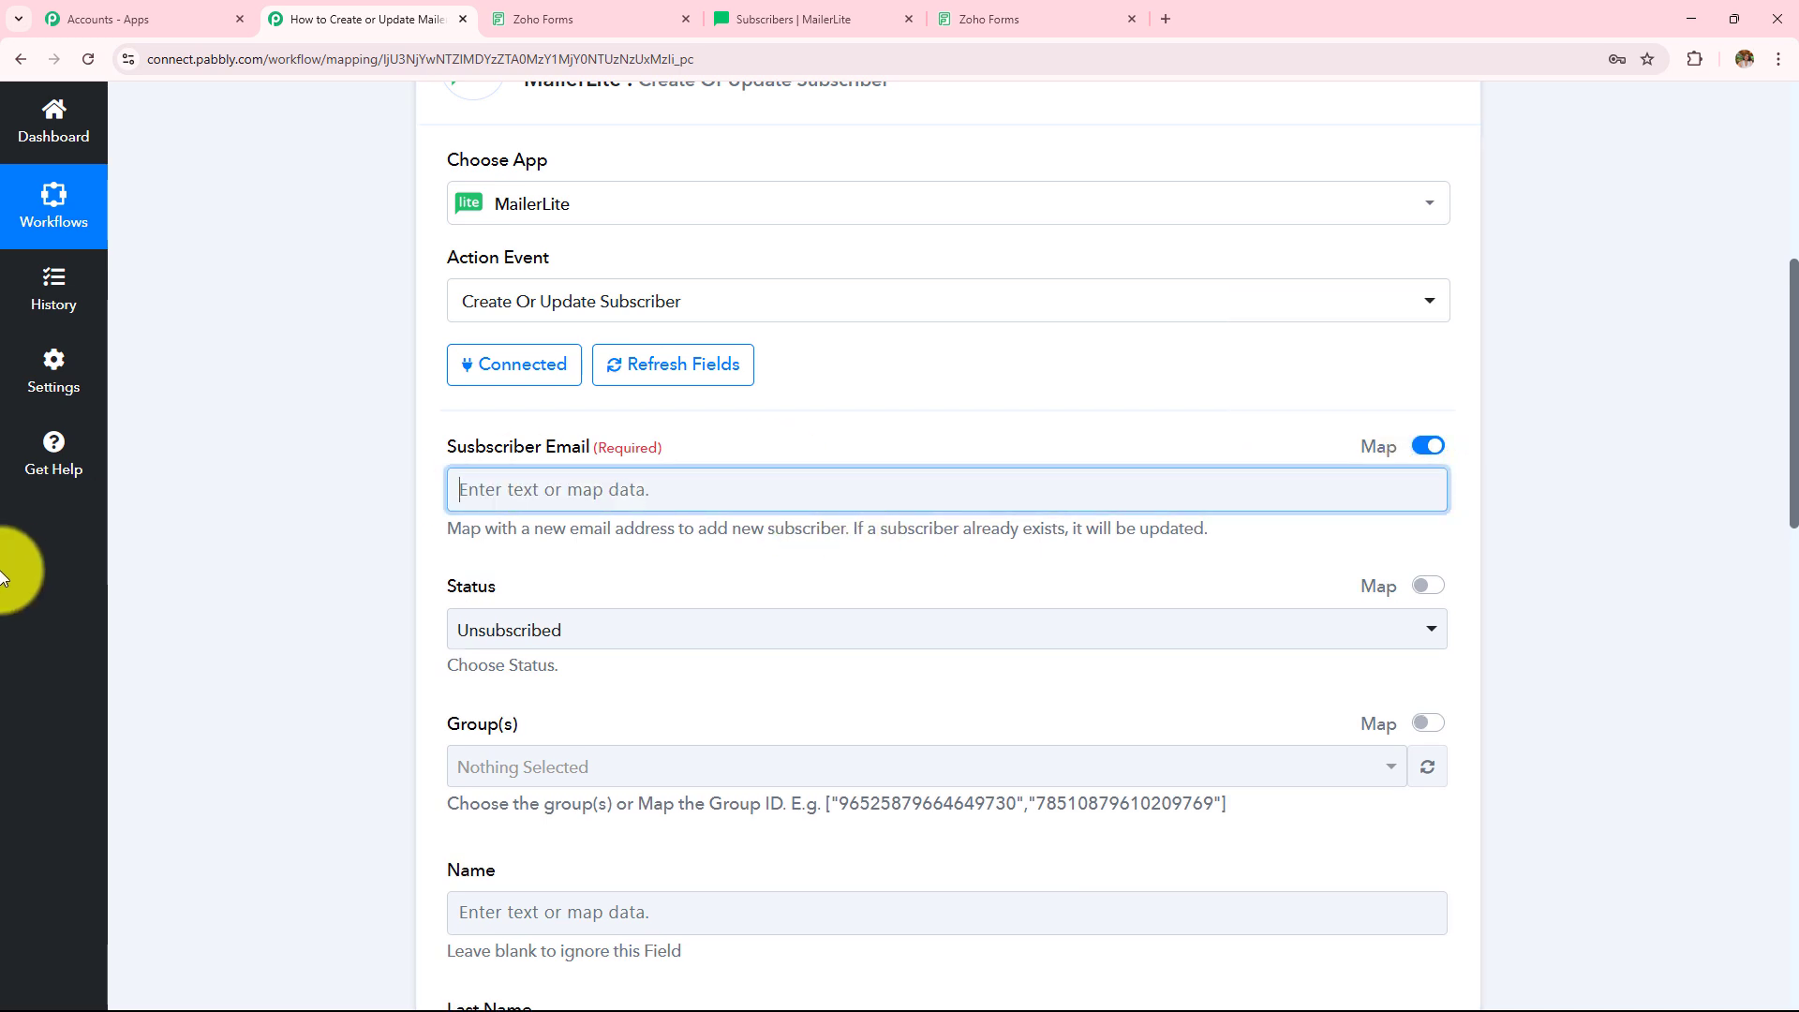
pyautogui.scroll(2, 318, 665)
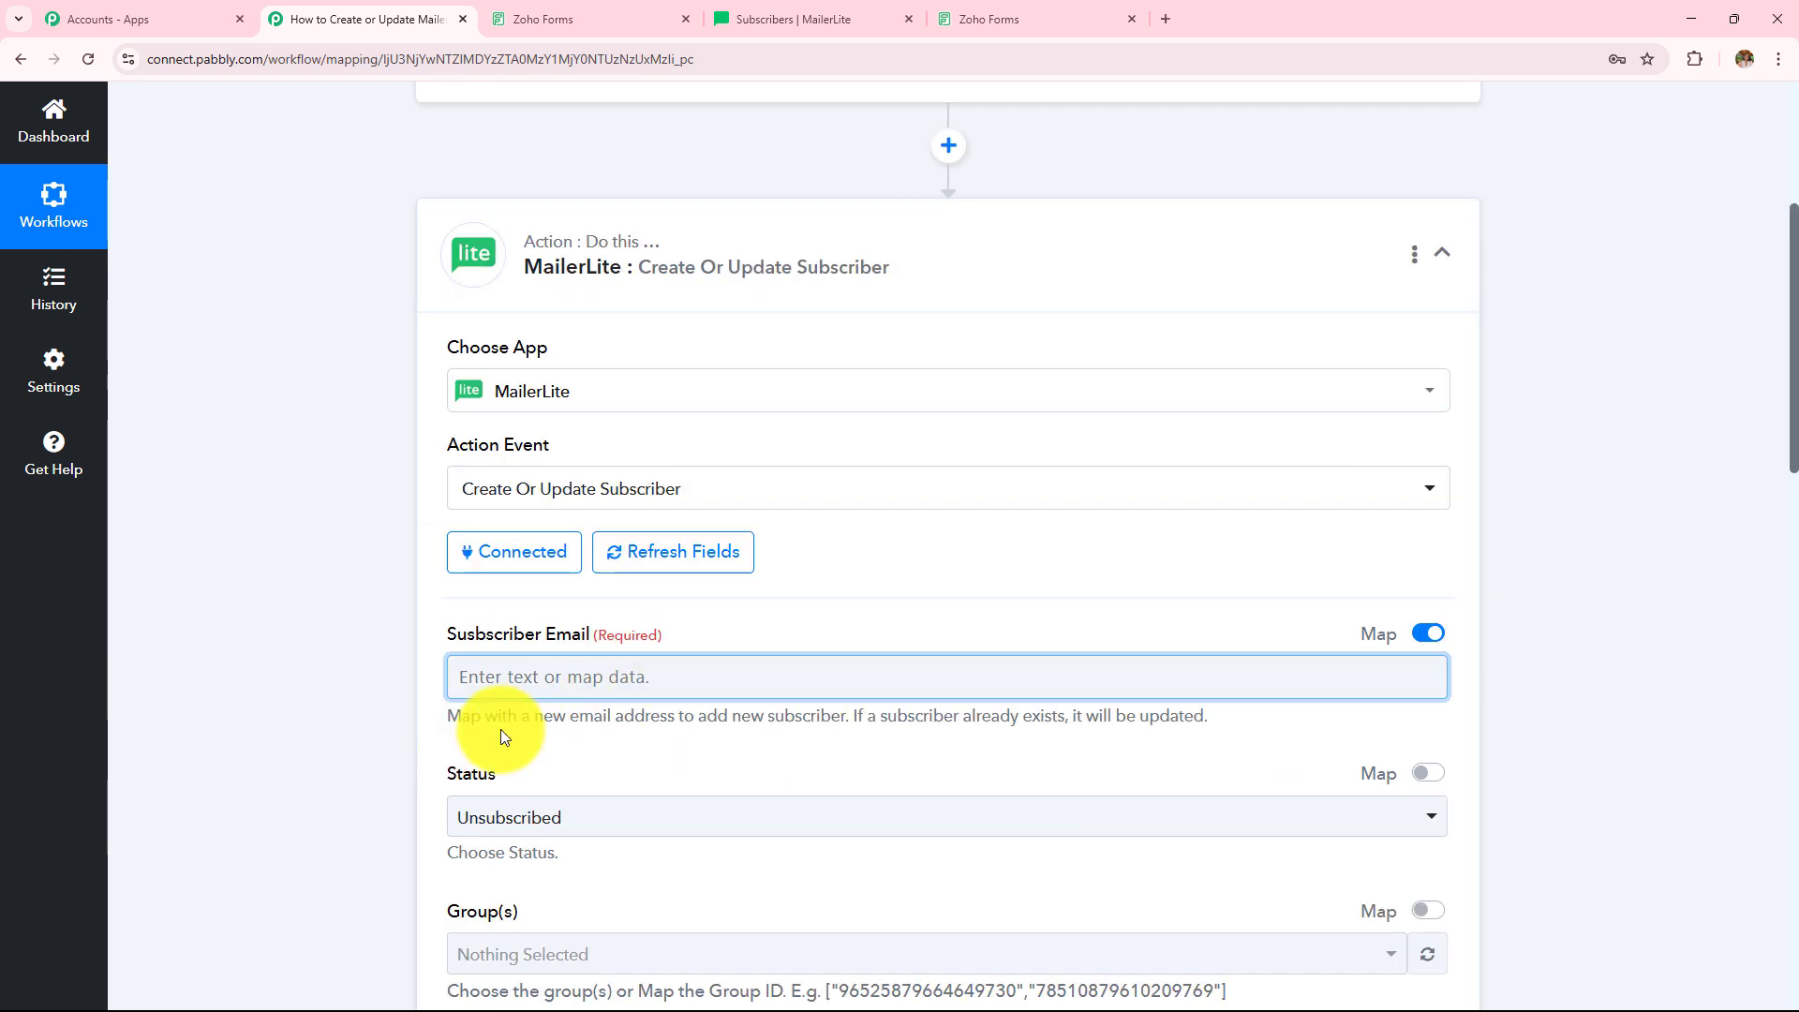
pyautogui.scroll(-10, 511, 721)
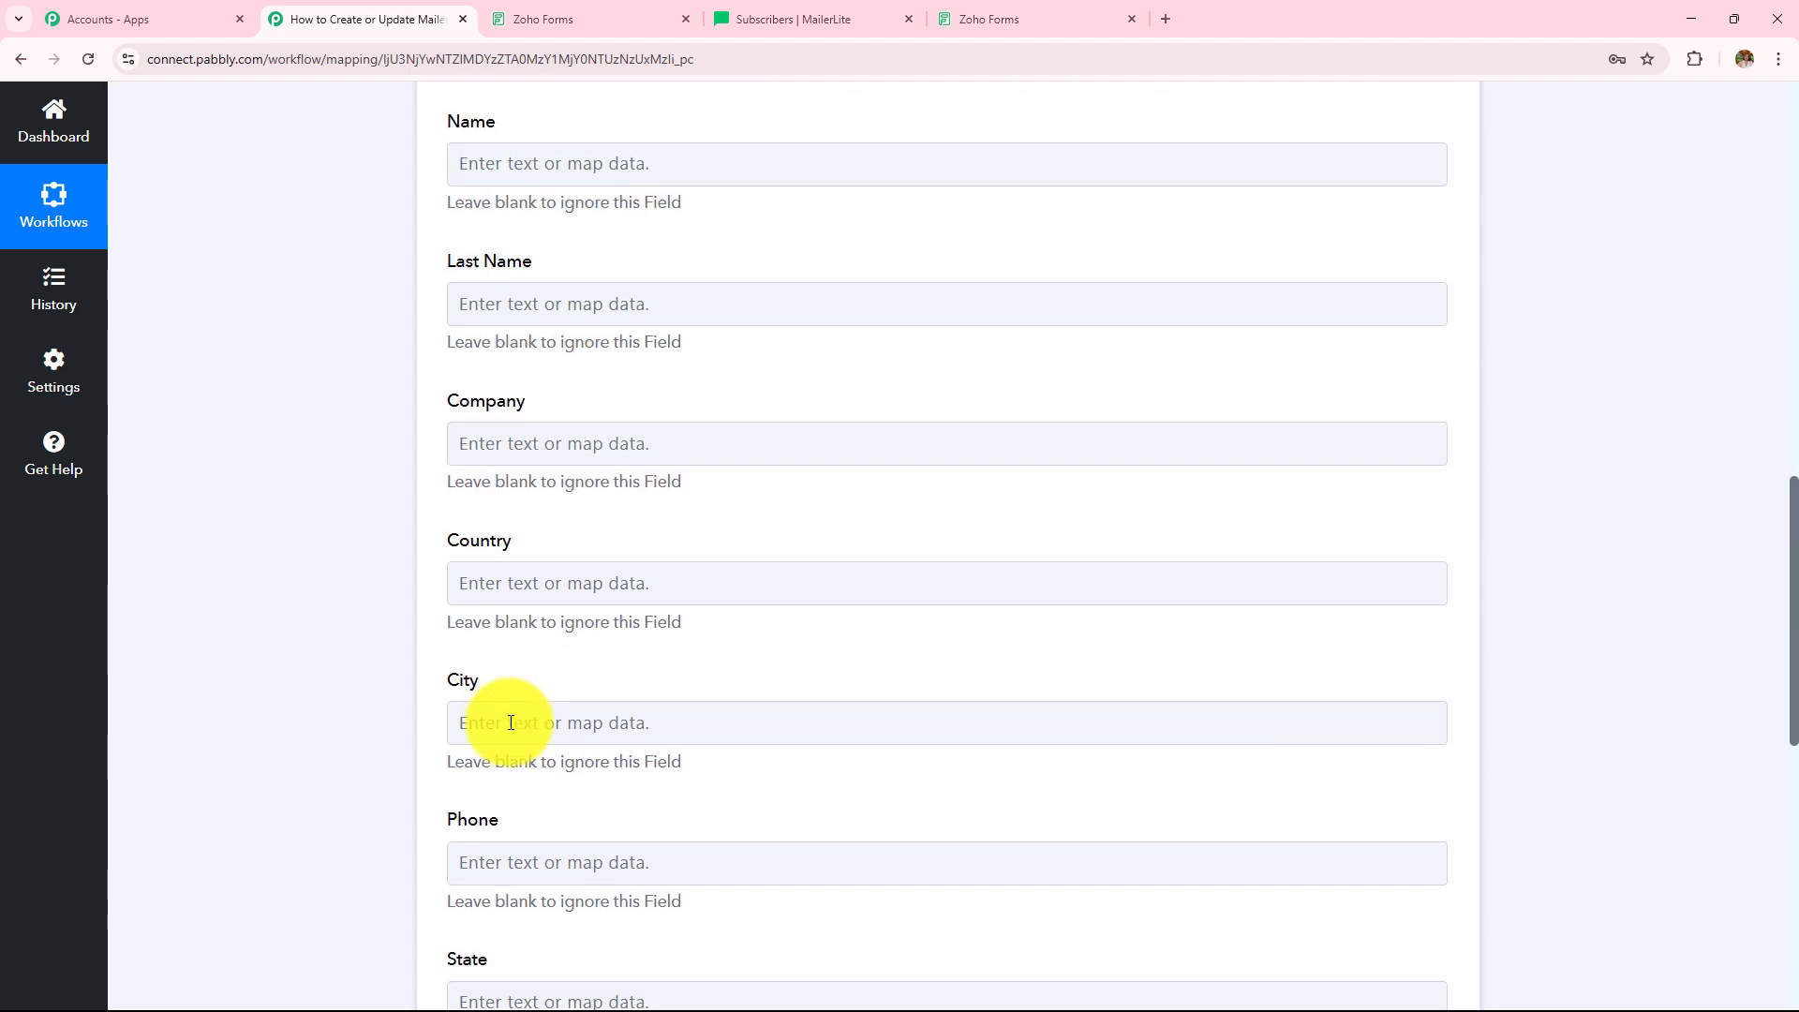
pyautogui.scroll(10, 511, 721)
pyautogui.scroll(3, 510, 722)
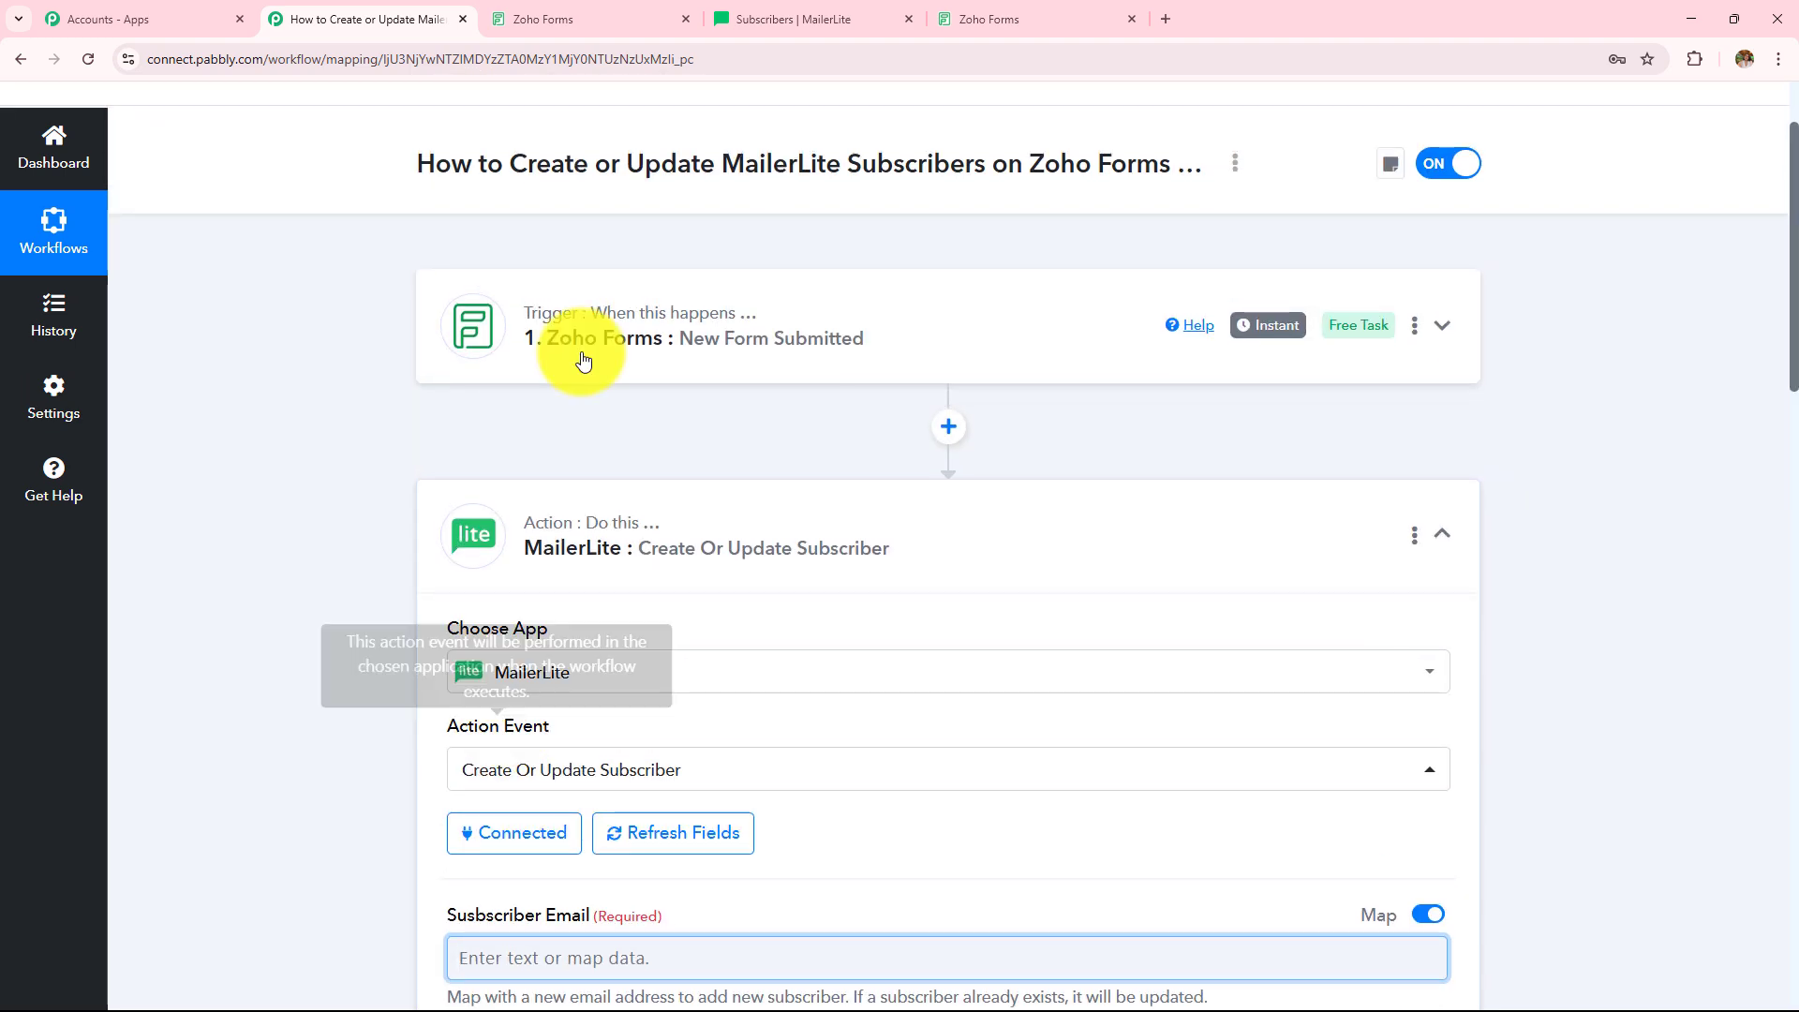
pyautogui.scroll(-6, 675, 309)
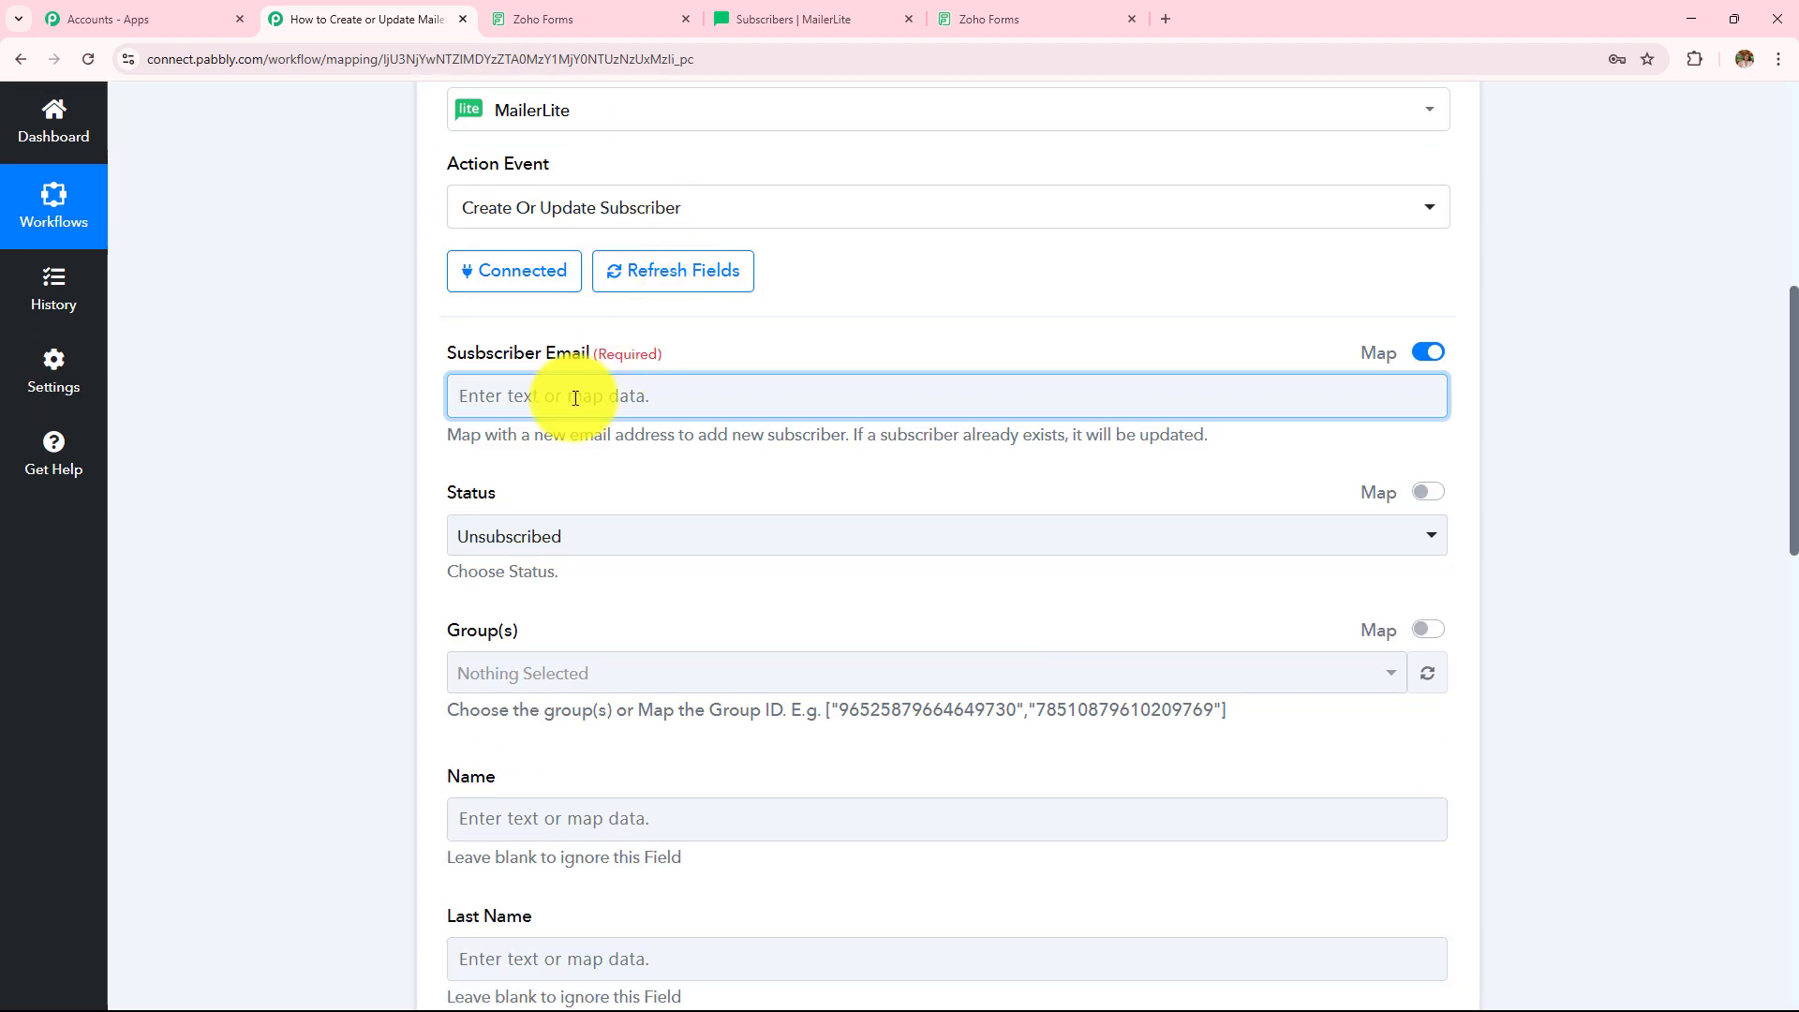
pyautogui.click(574, 397)
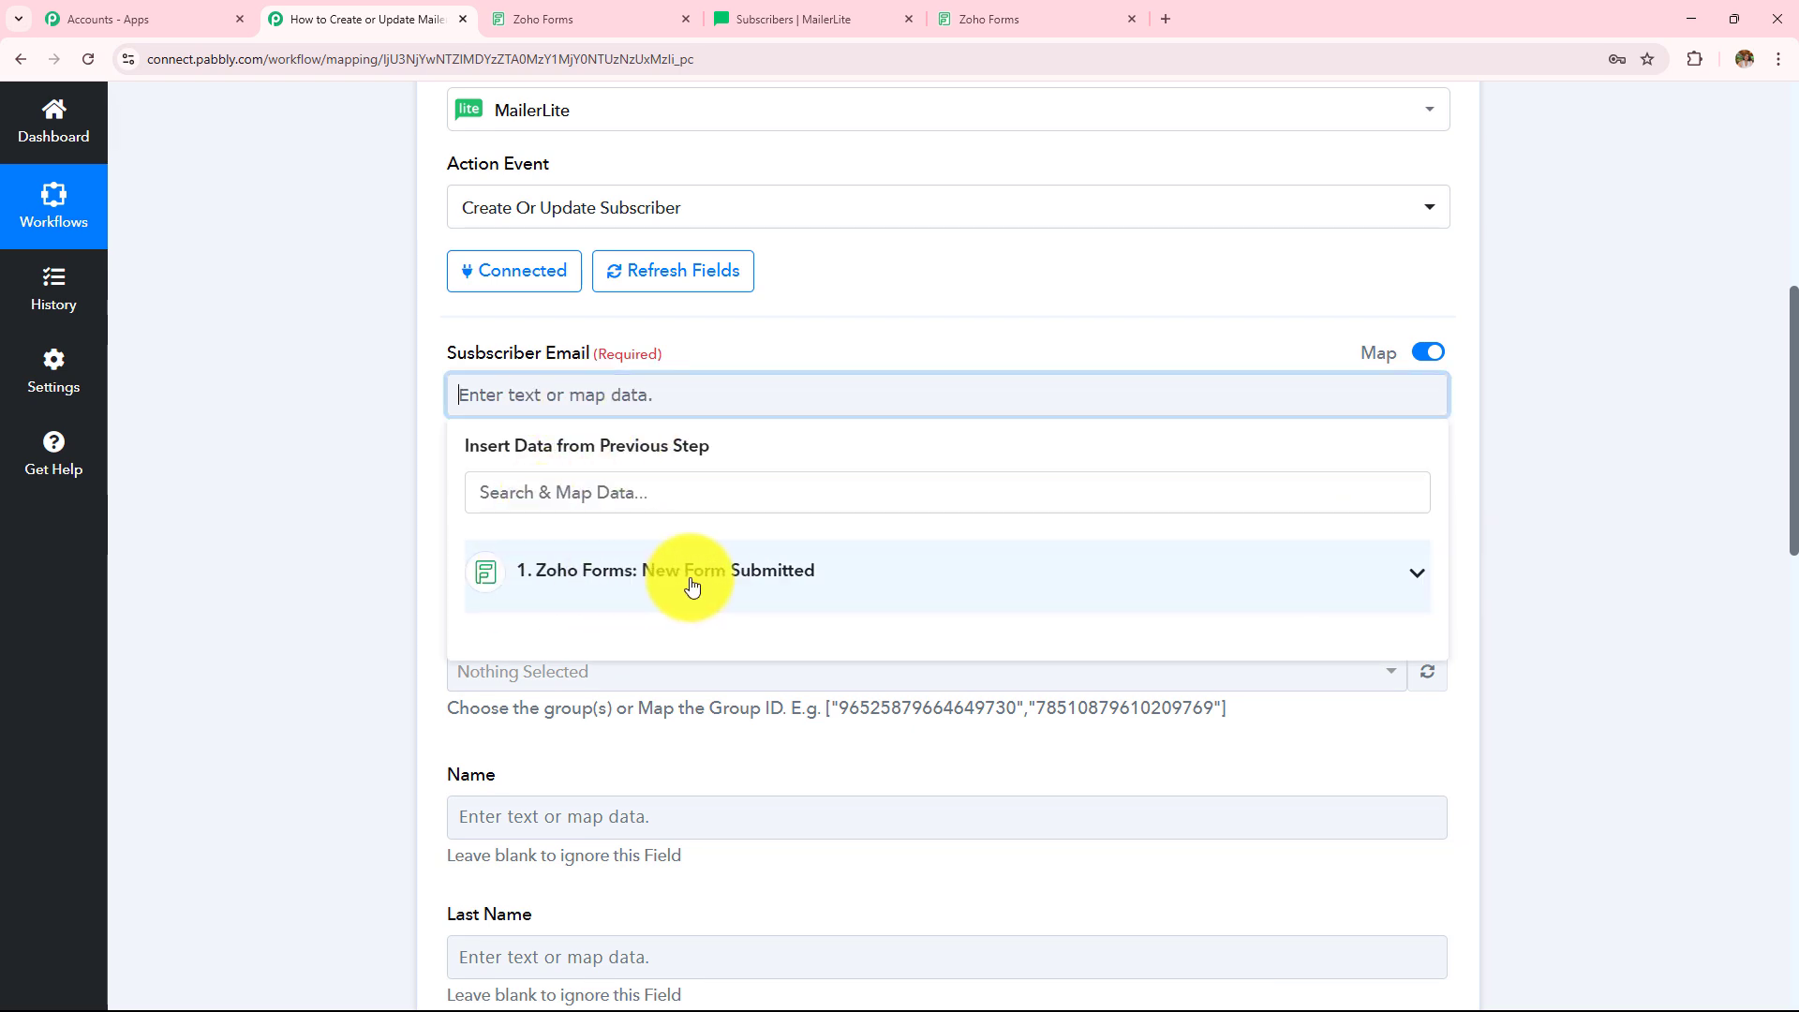
pyautogui.click(658, 581)
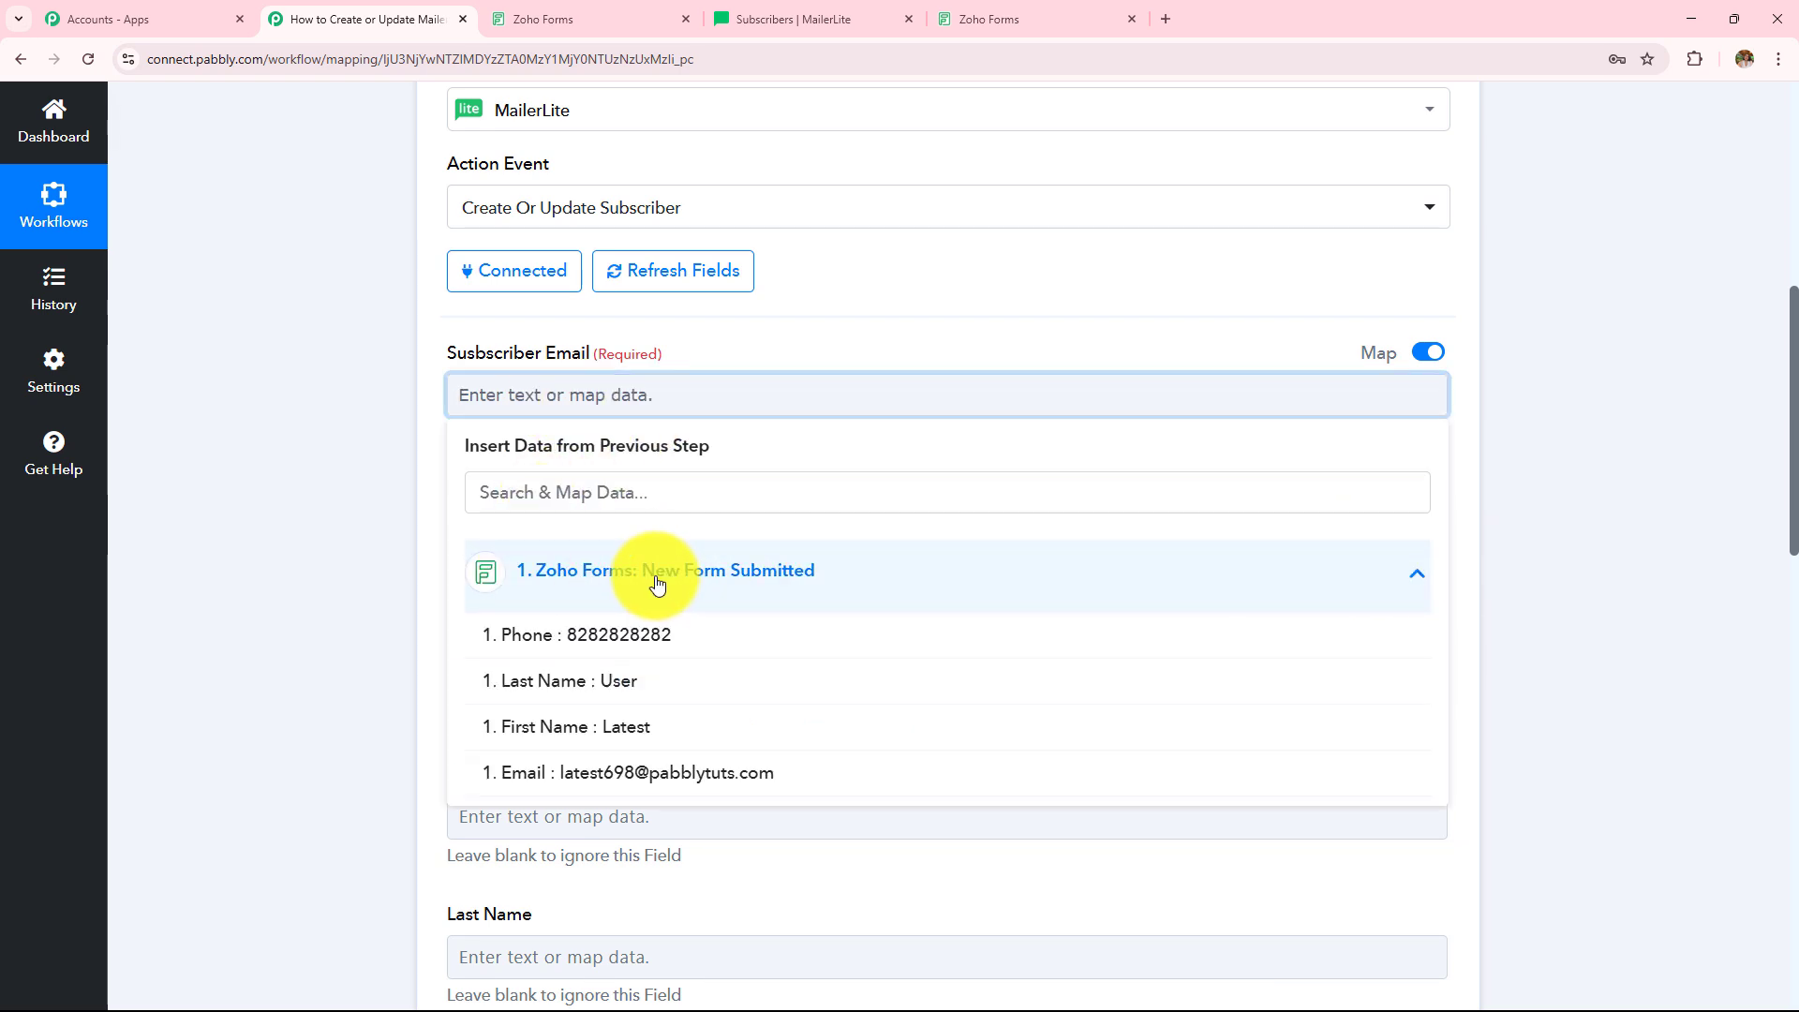
pyautogui.click(665, 773)
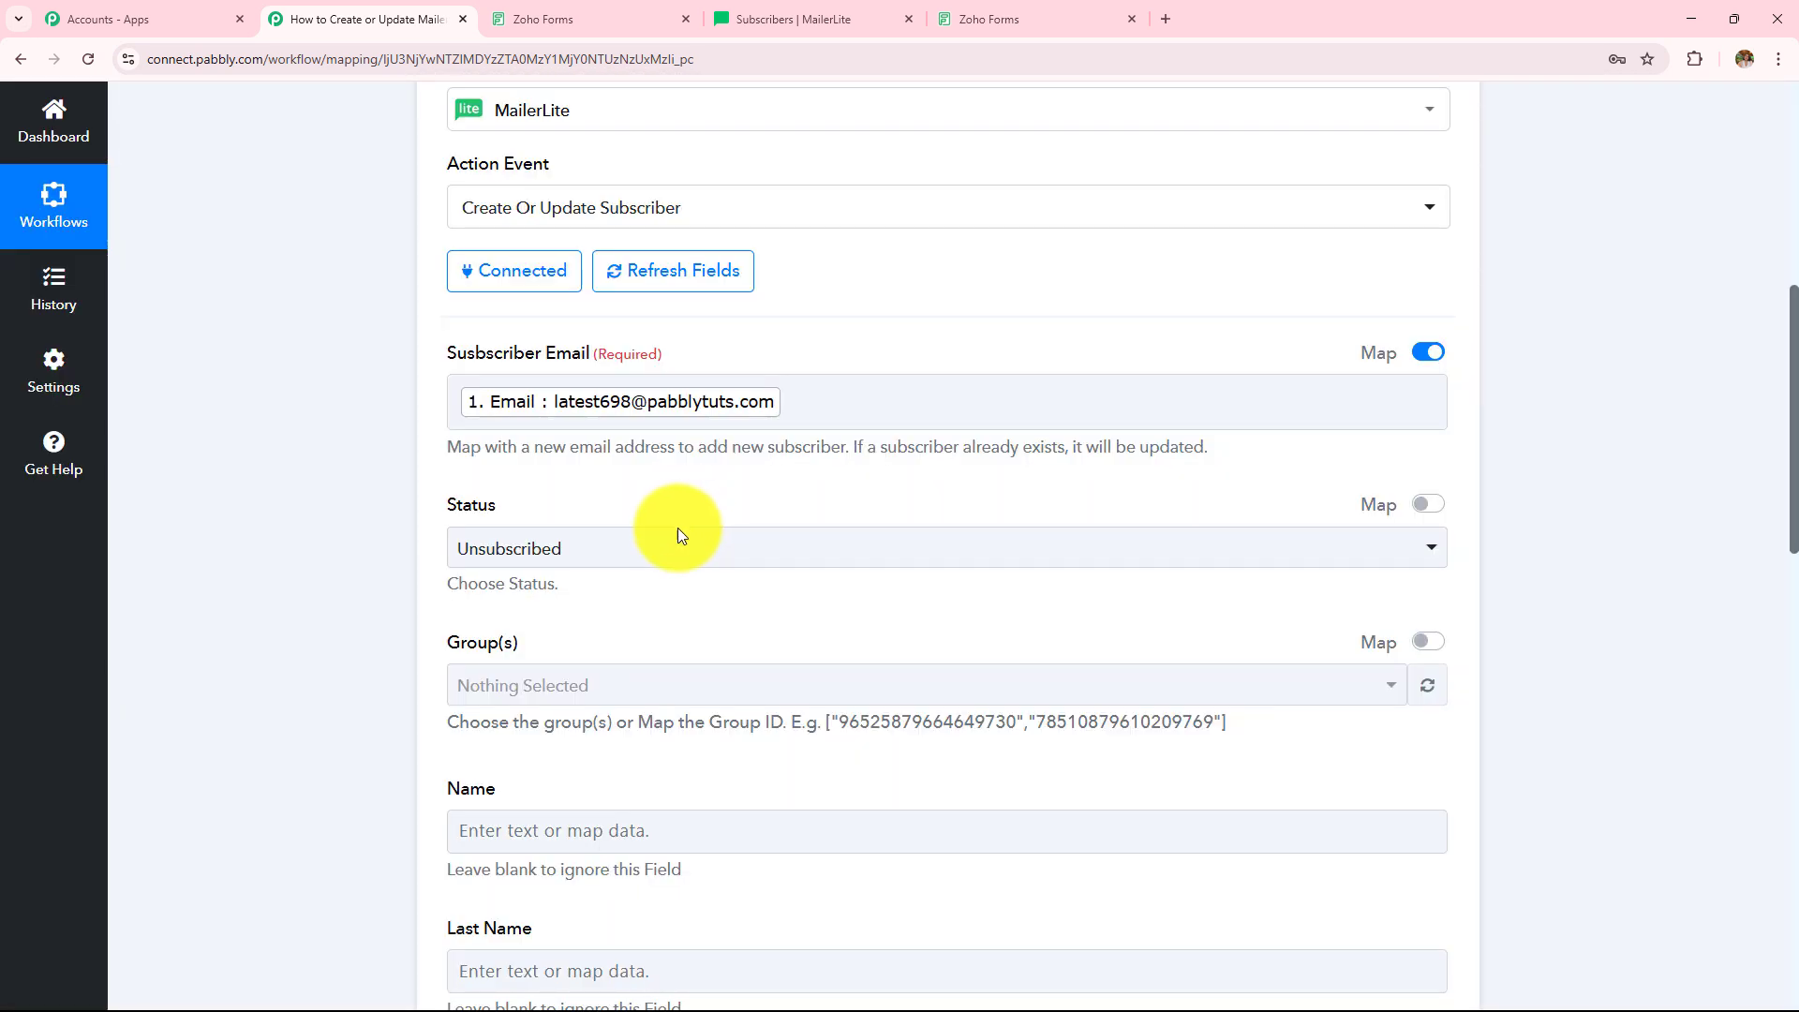
# - Set the subscriber status to Active and the MailerLite group to Zoho Forms
pyautogui.click(667, 548)
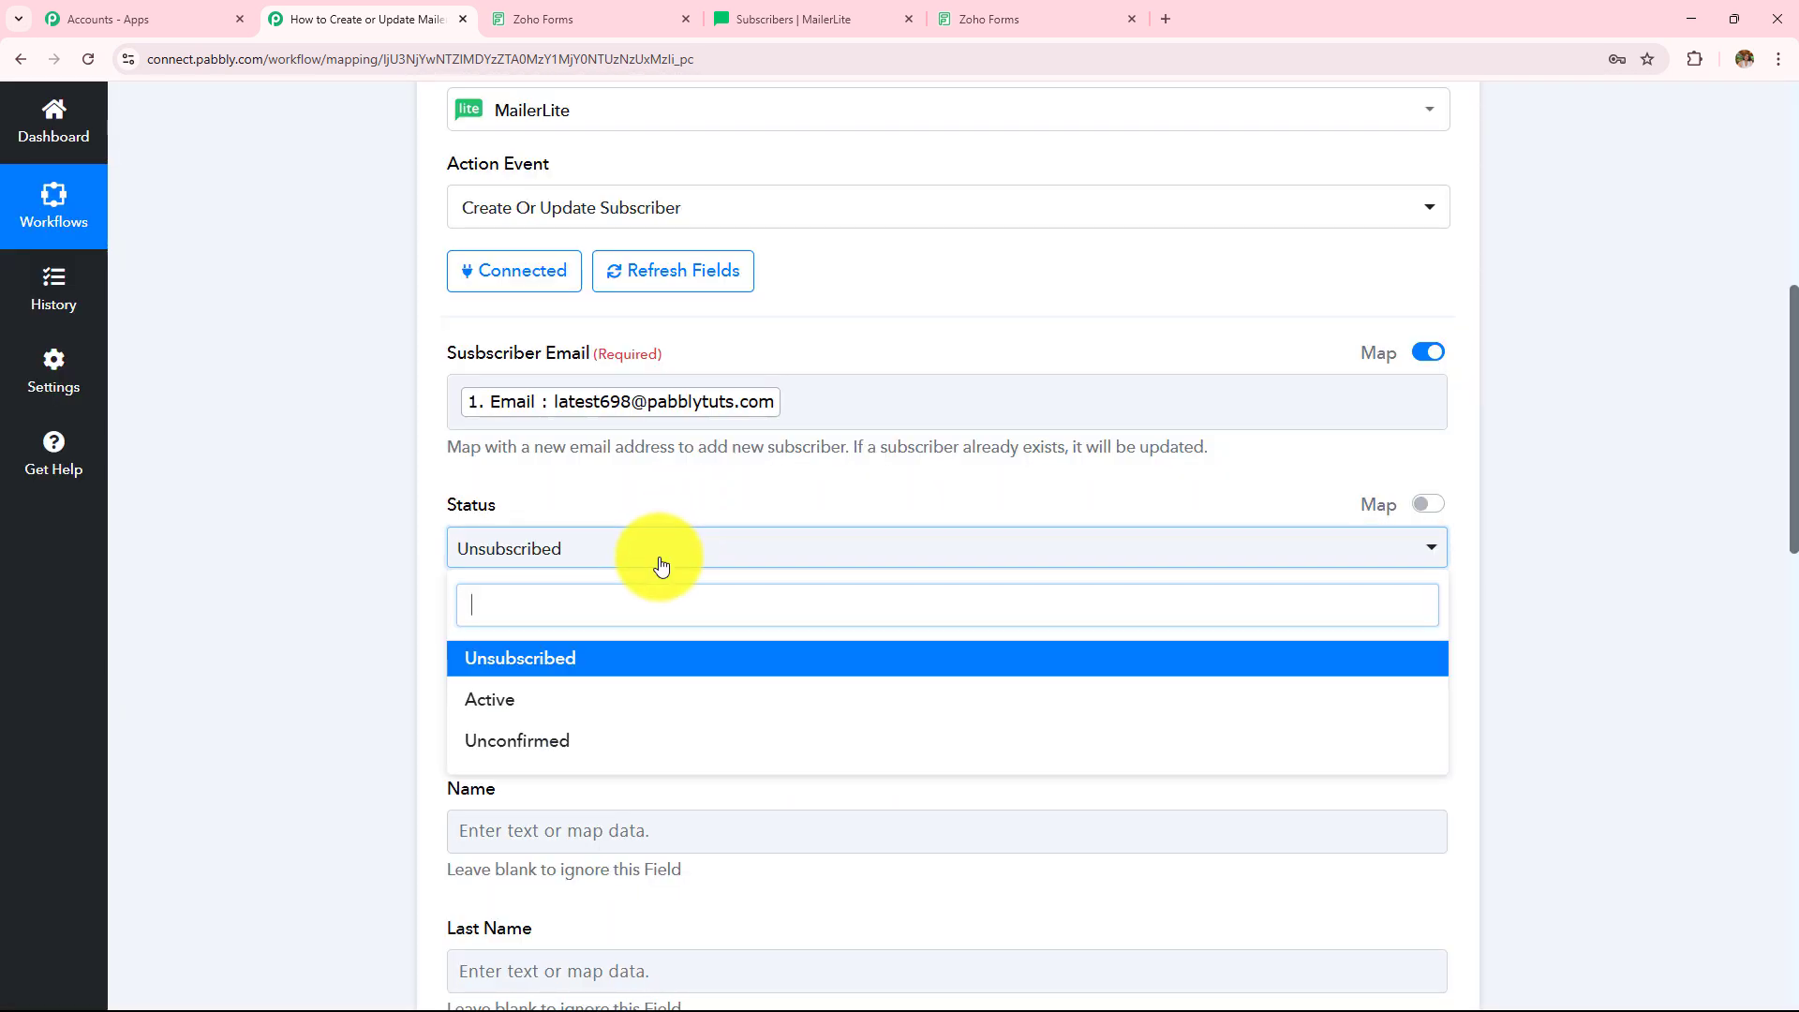
pyautogui.click(520, 721)
pyautogui.scroll(-4, 875, 422)
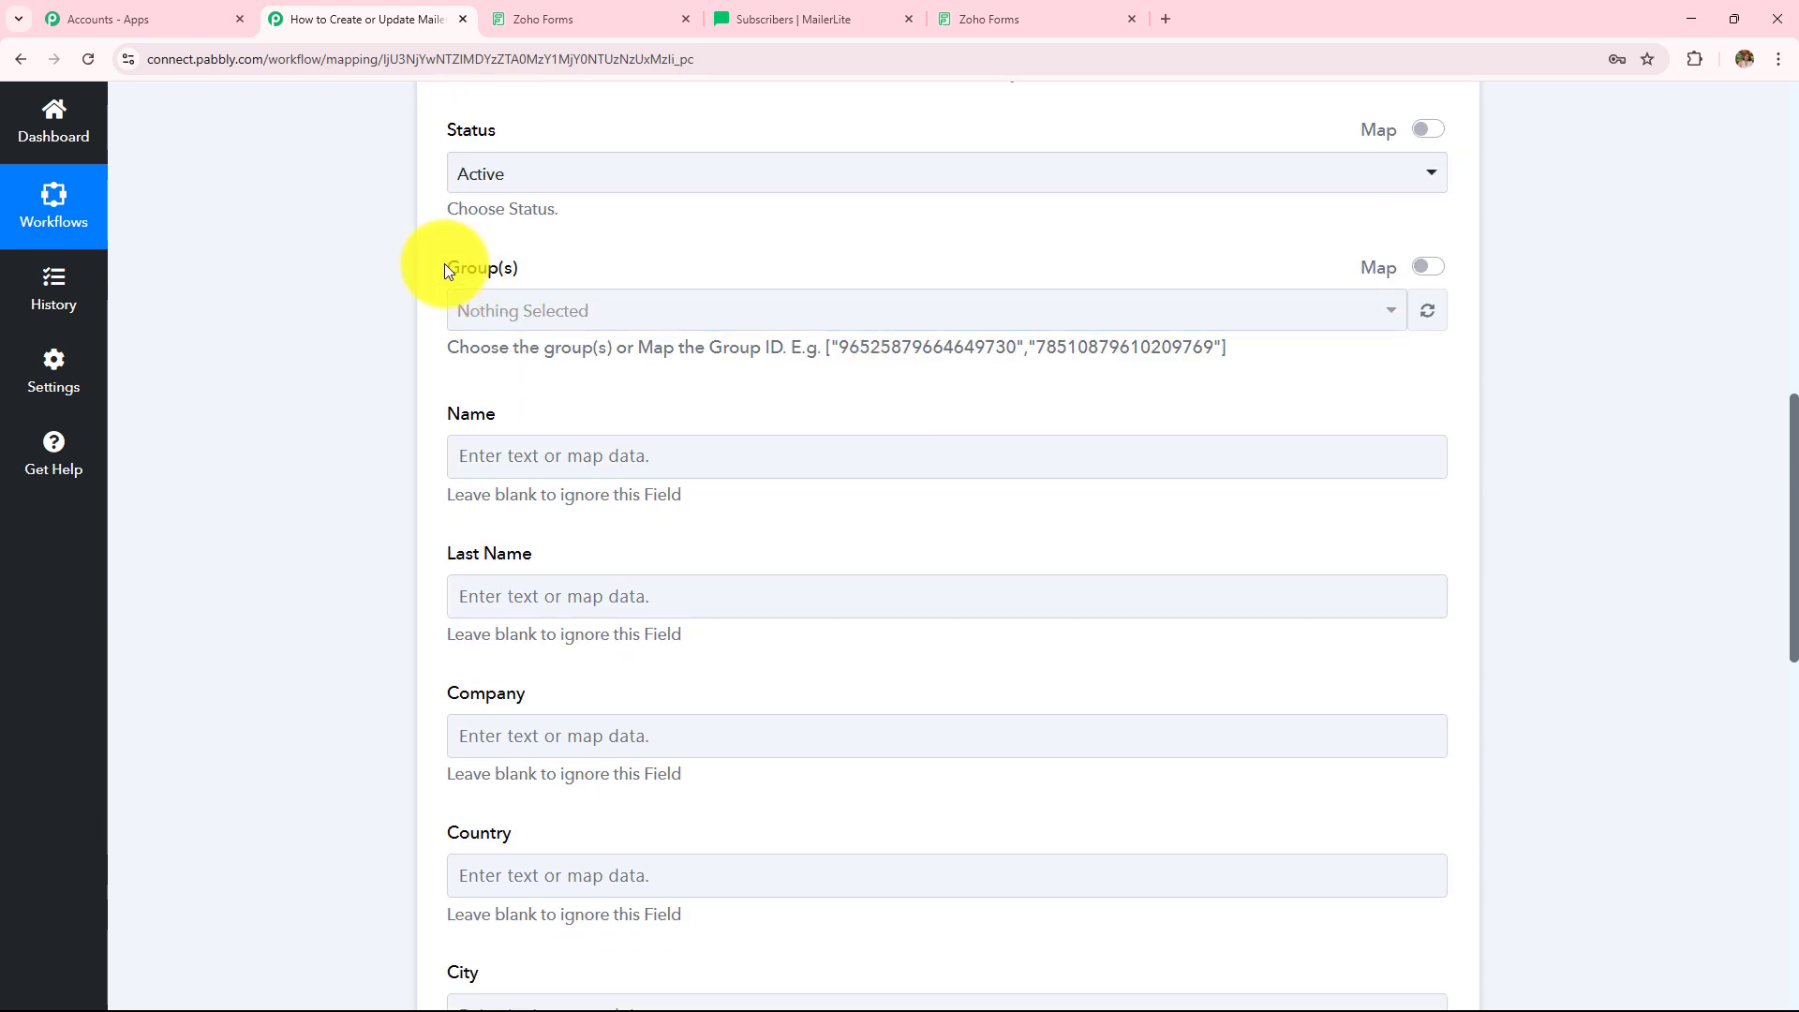
pyautogui.click(690, 311)
pyautogui.scroll(-2, 705, 525)
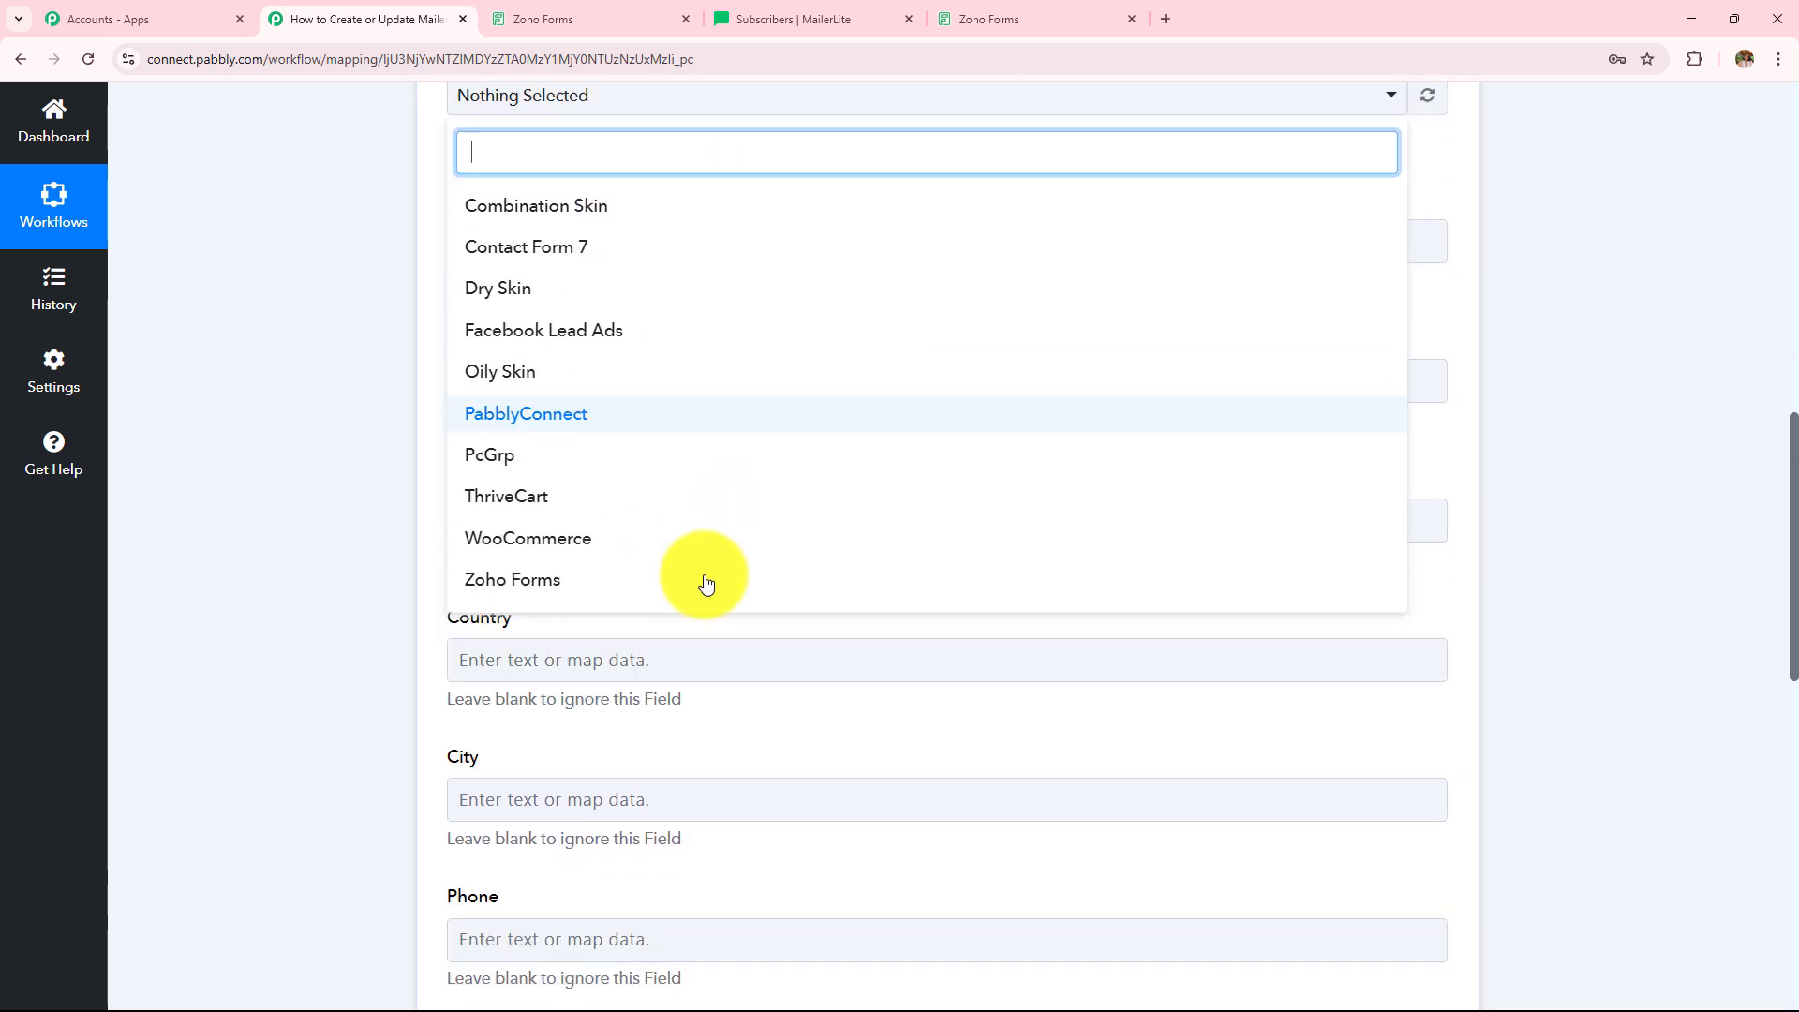
pyautogui.scroll(-2, 706, 583)
pyautogui.scroll(4, 707, 583)
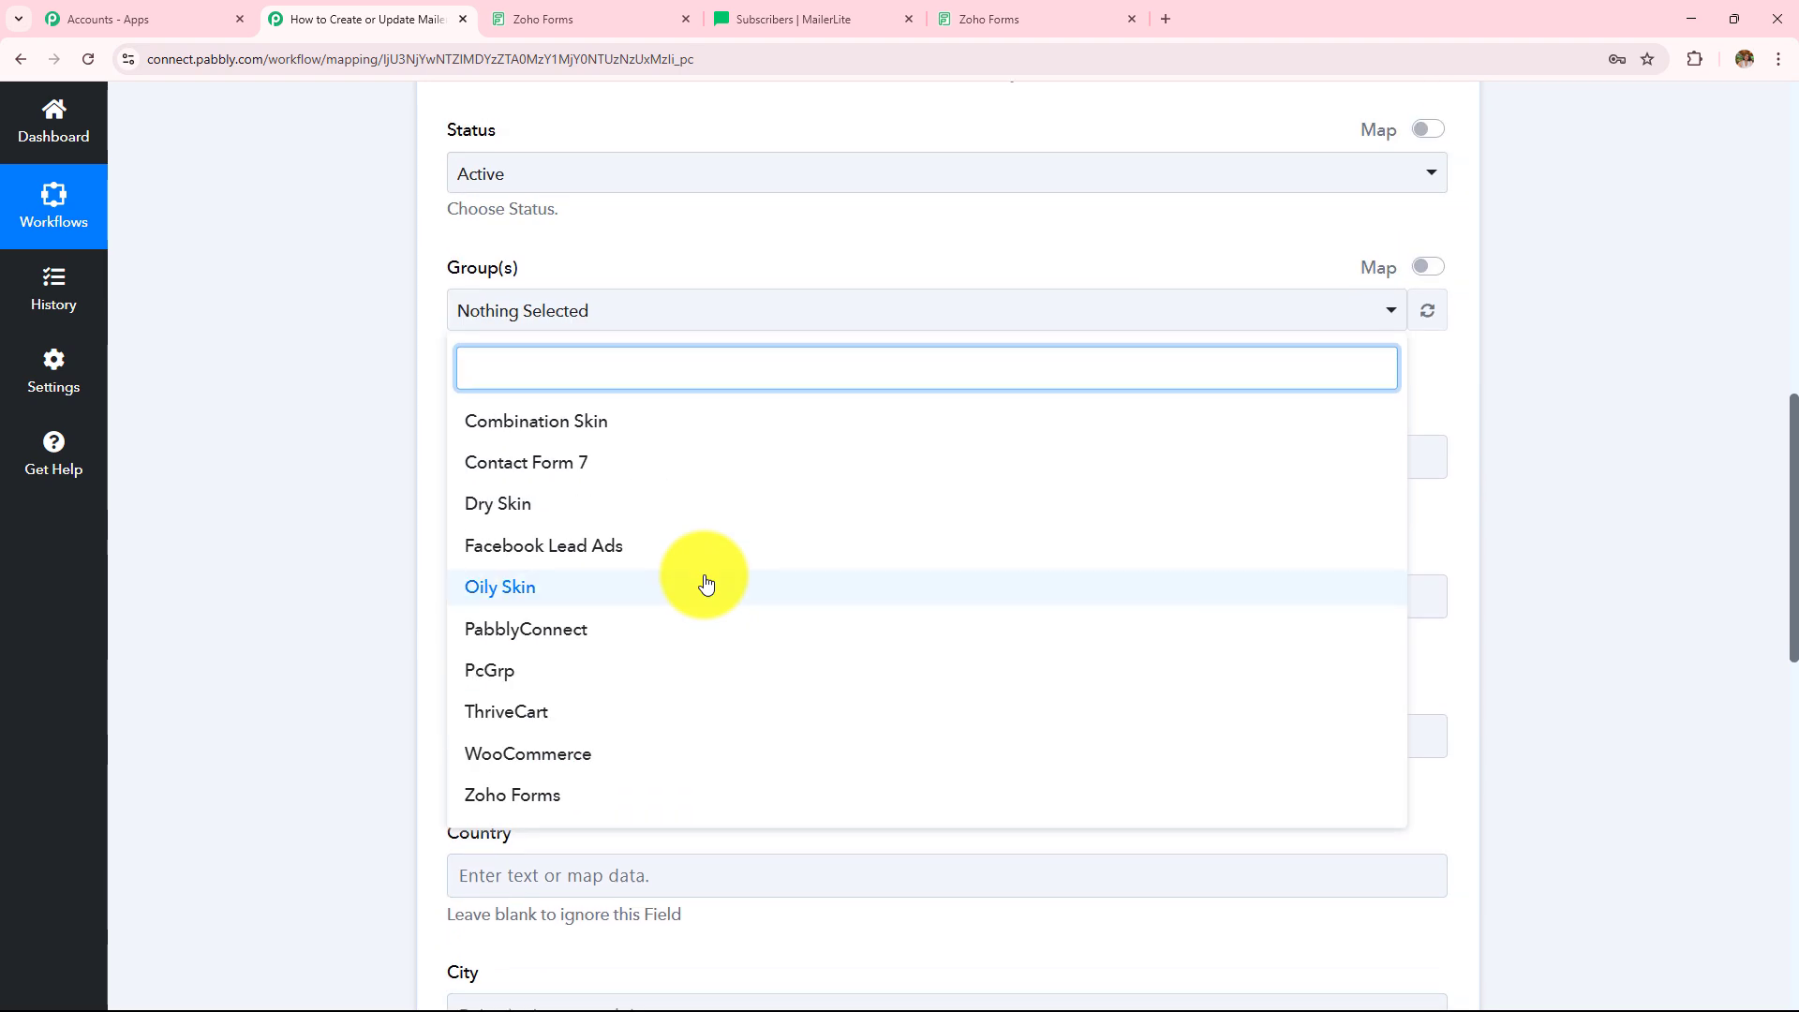
pyautogui.click(573, 805)
pyautogui.click(371, 560)
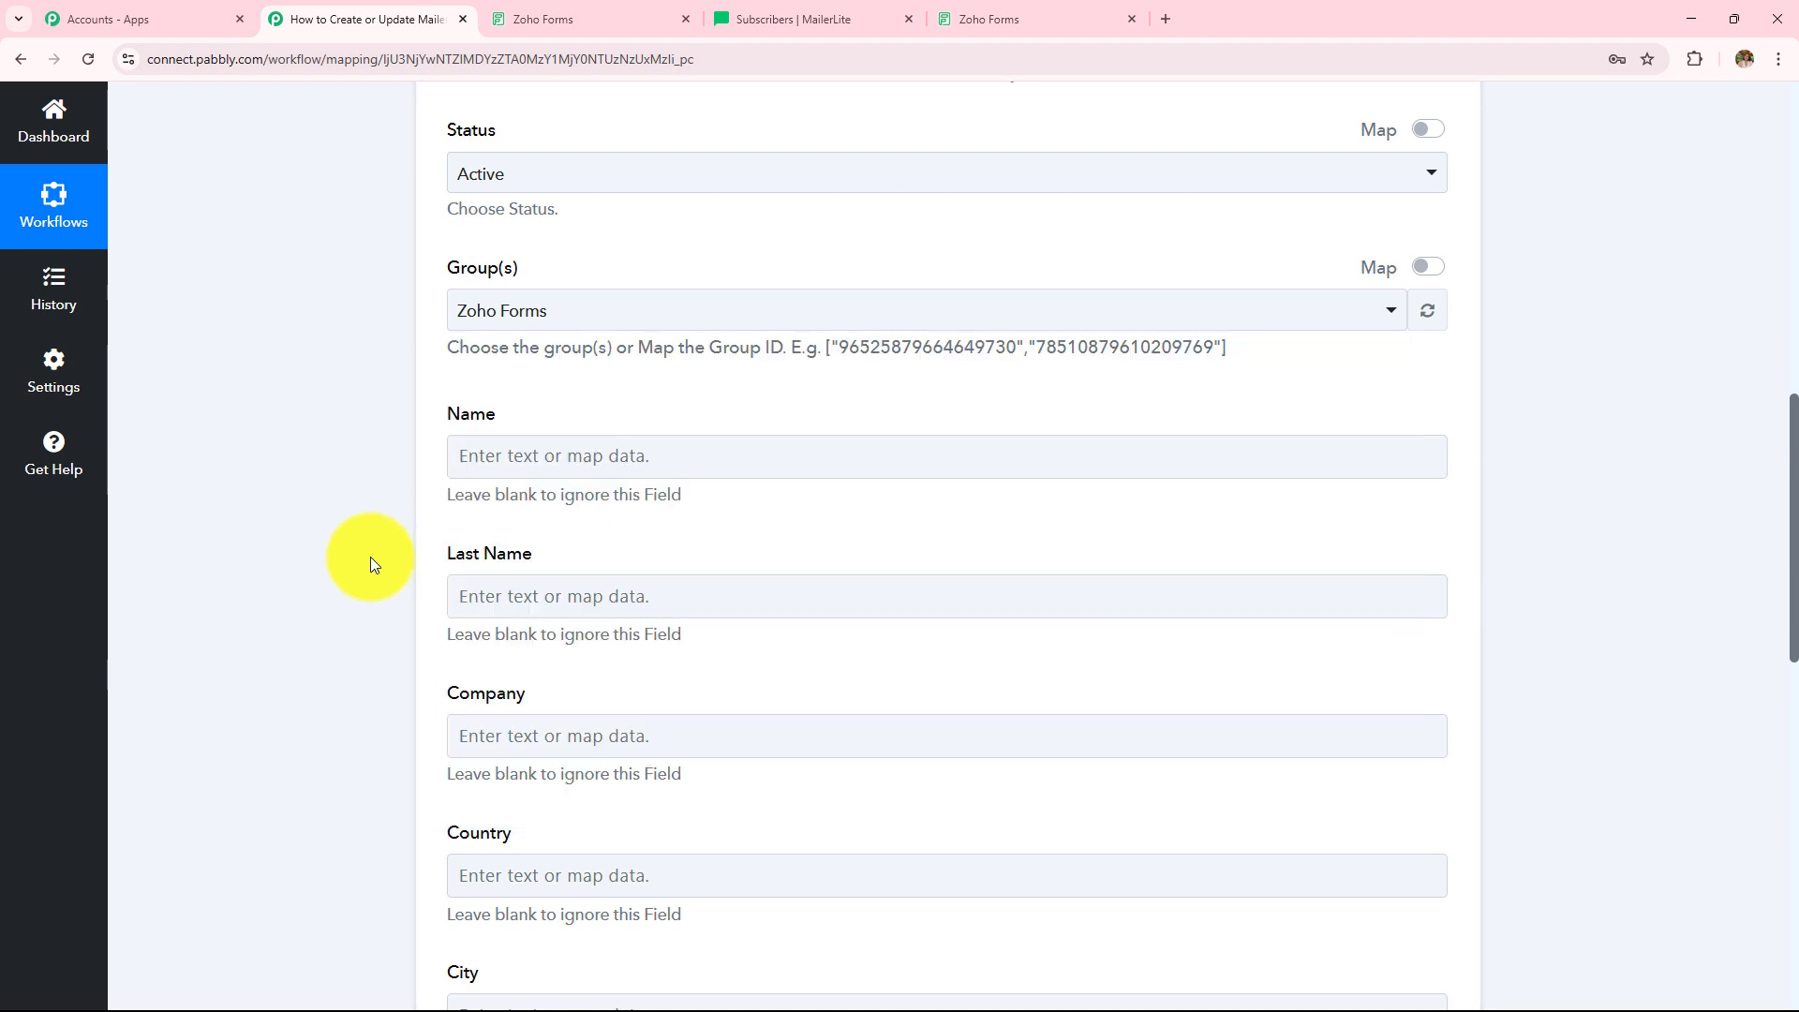
# - Map First Name and Last Name into Name, and Last Name into Last Name
pyautogui.scroll(-2, 620, 431)
pyautogui.click(566, 263)
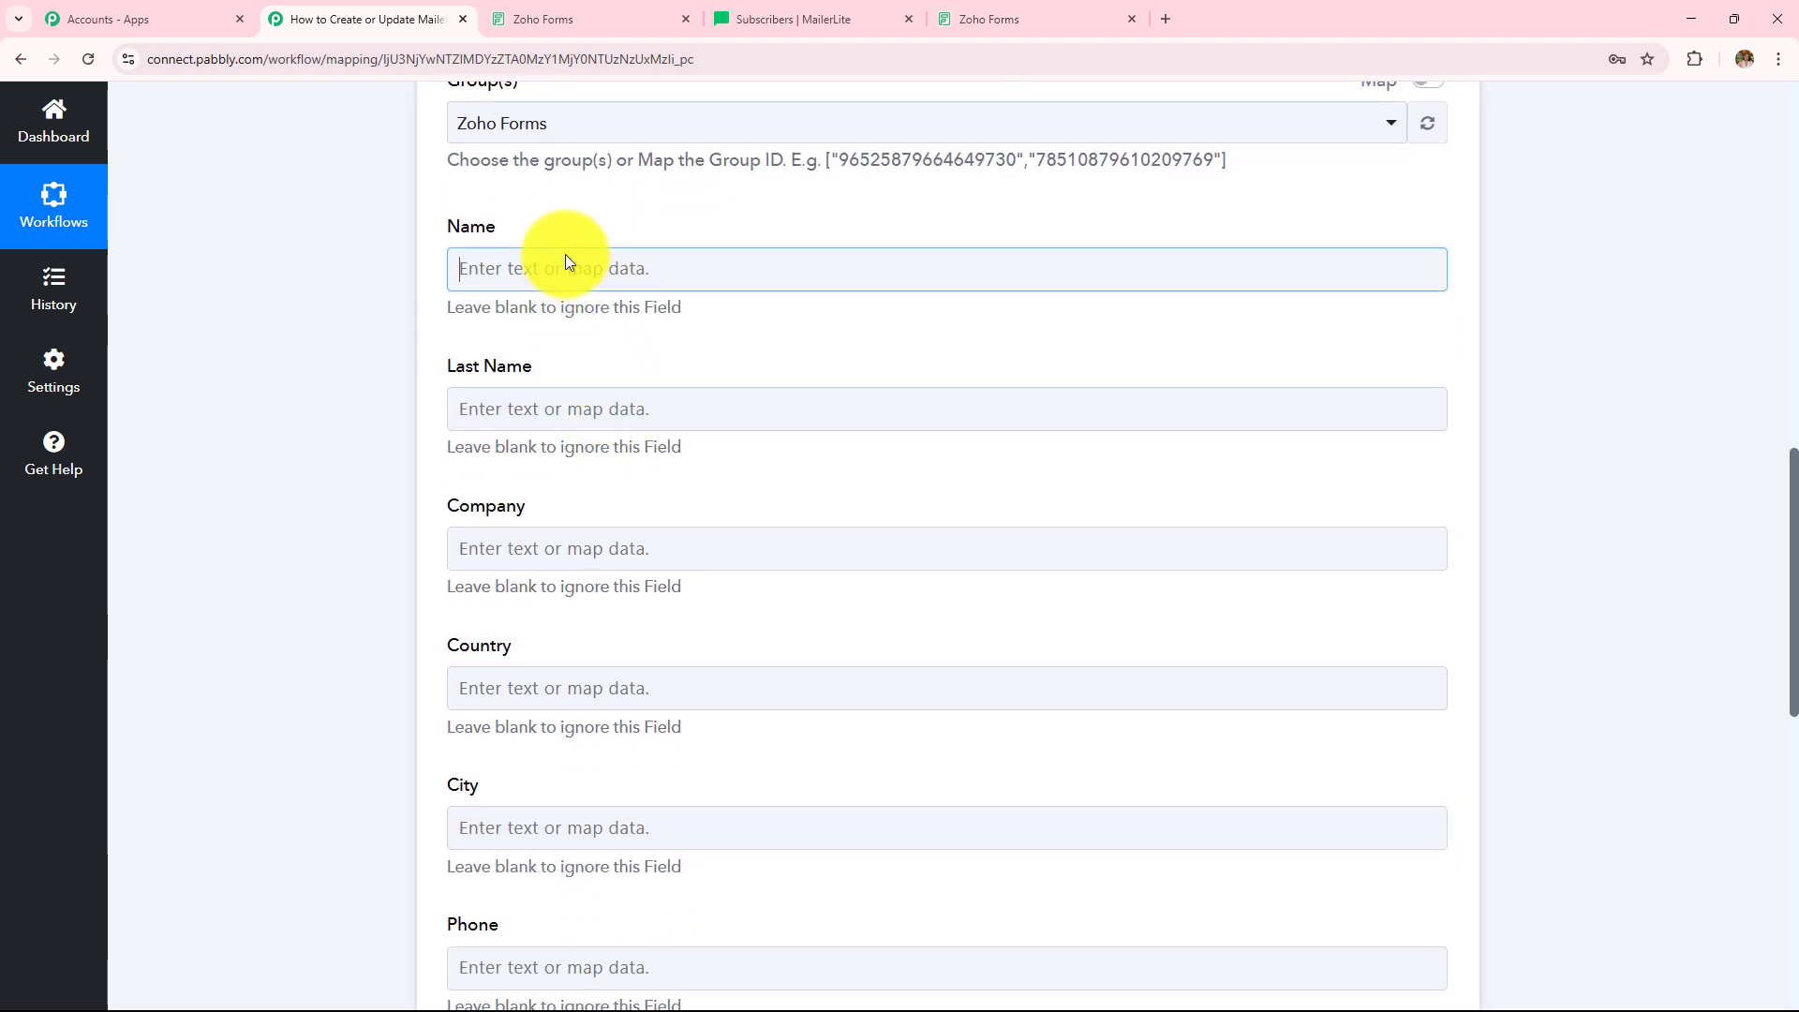
pyautogui.click(622, 442)
pyautogui.click(683, 604)
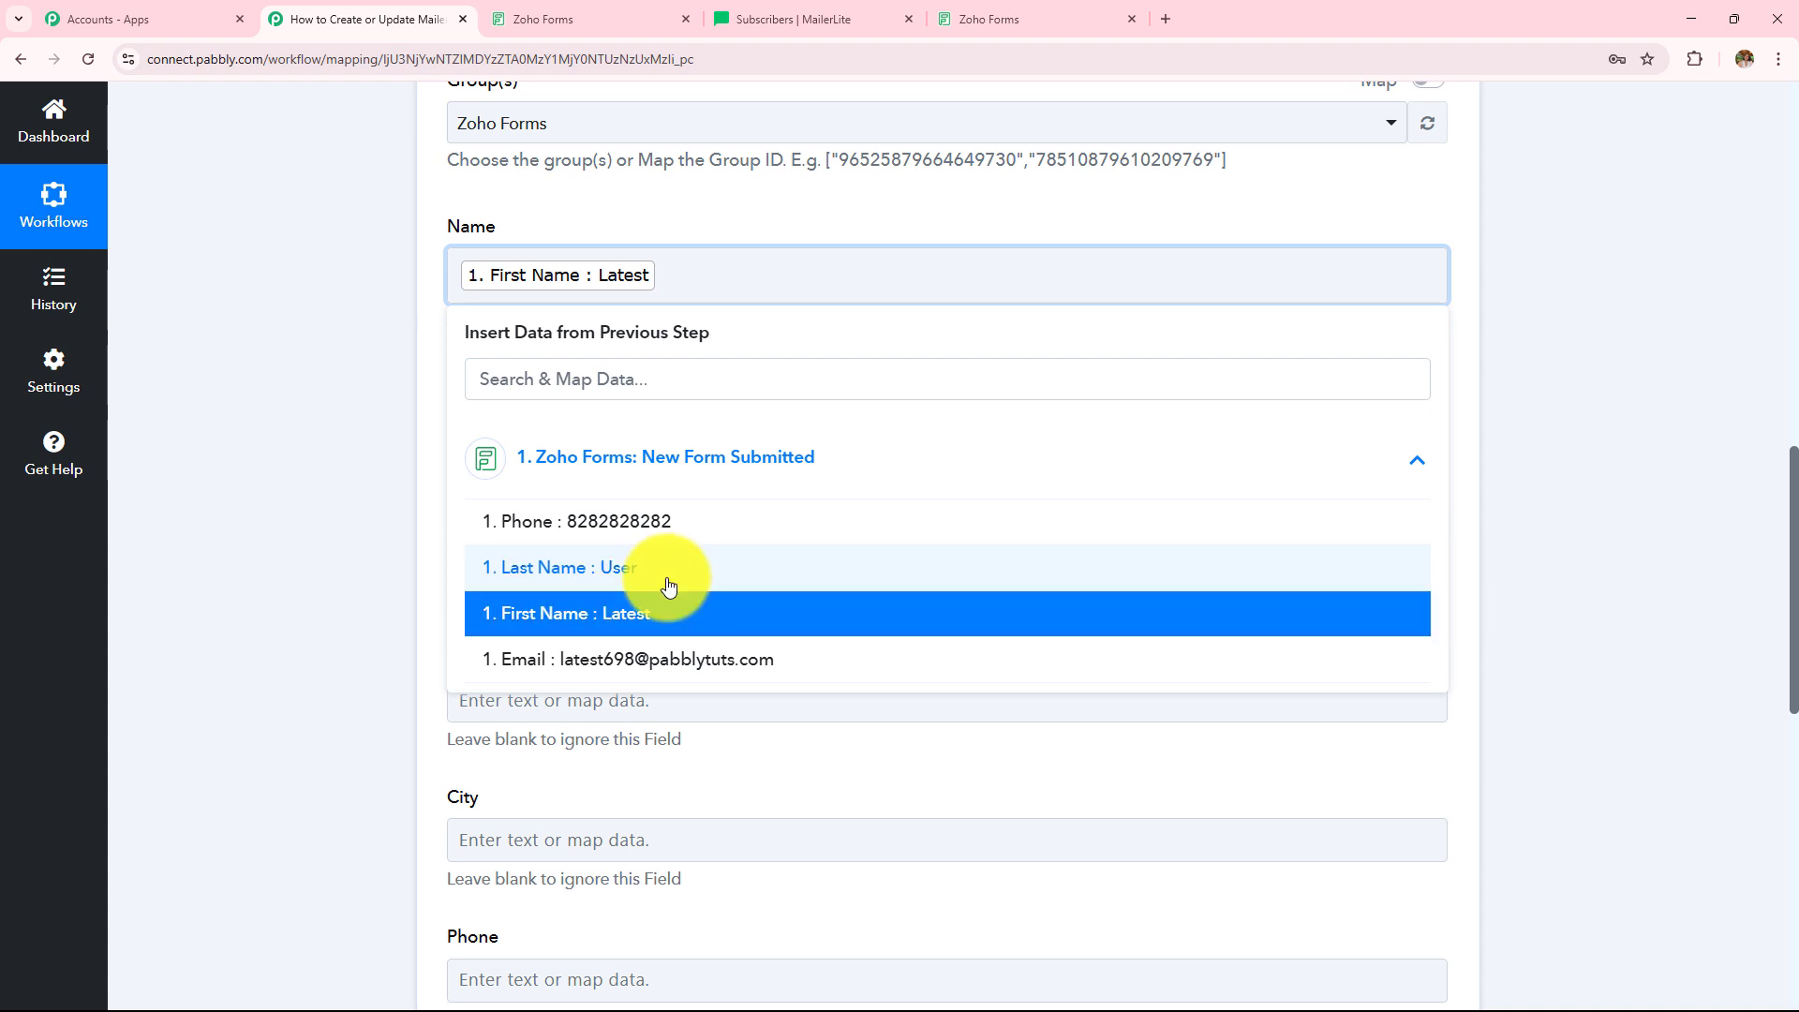
pyautogui.click(668, 581)
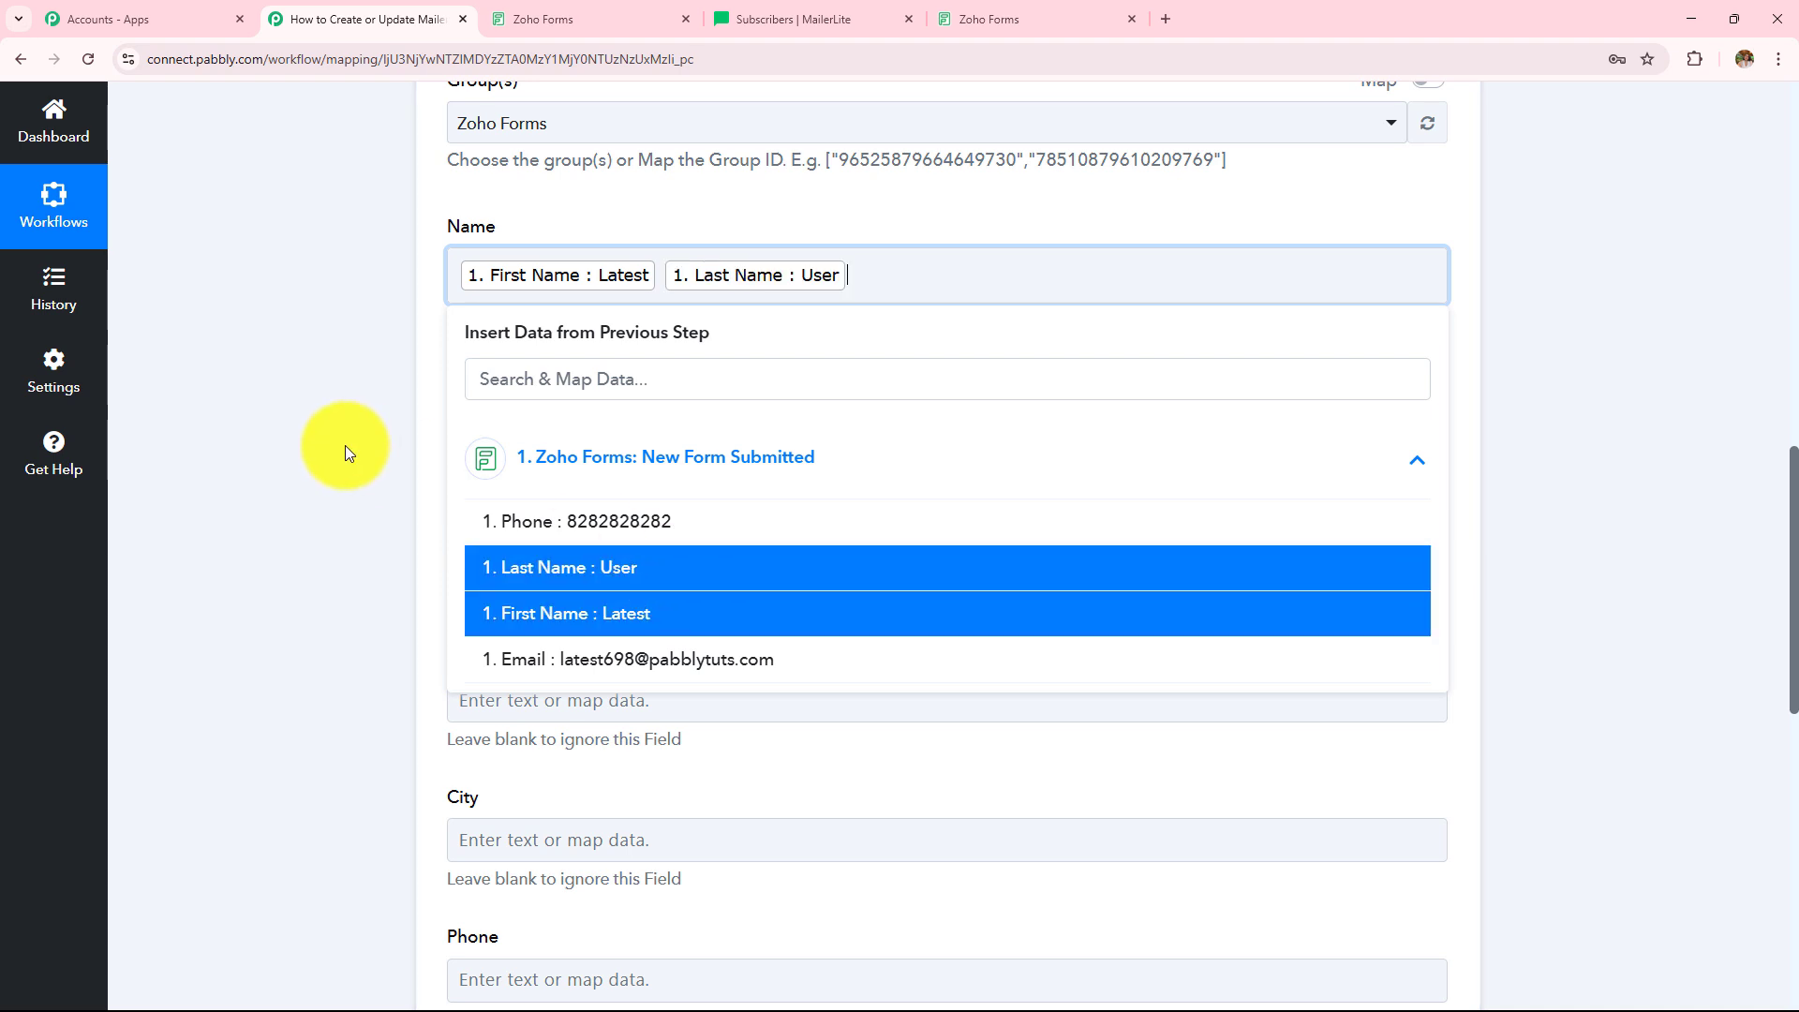
pyautogui.click(345, 446)
pyautogui.click(651, 330)
pyautogui.click(661, 517)
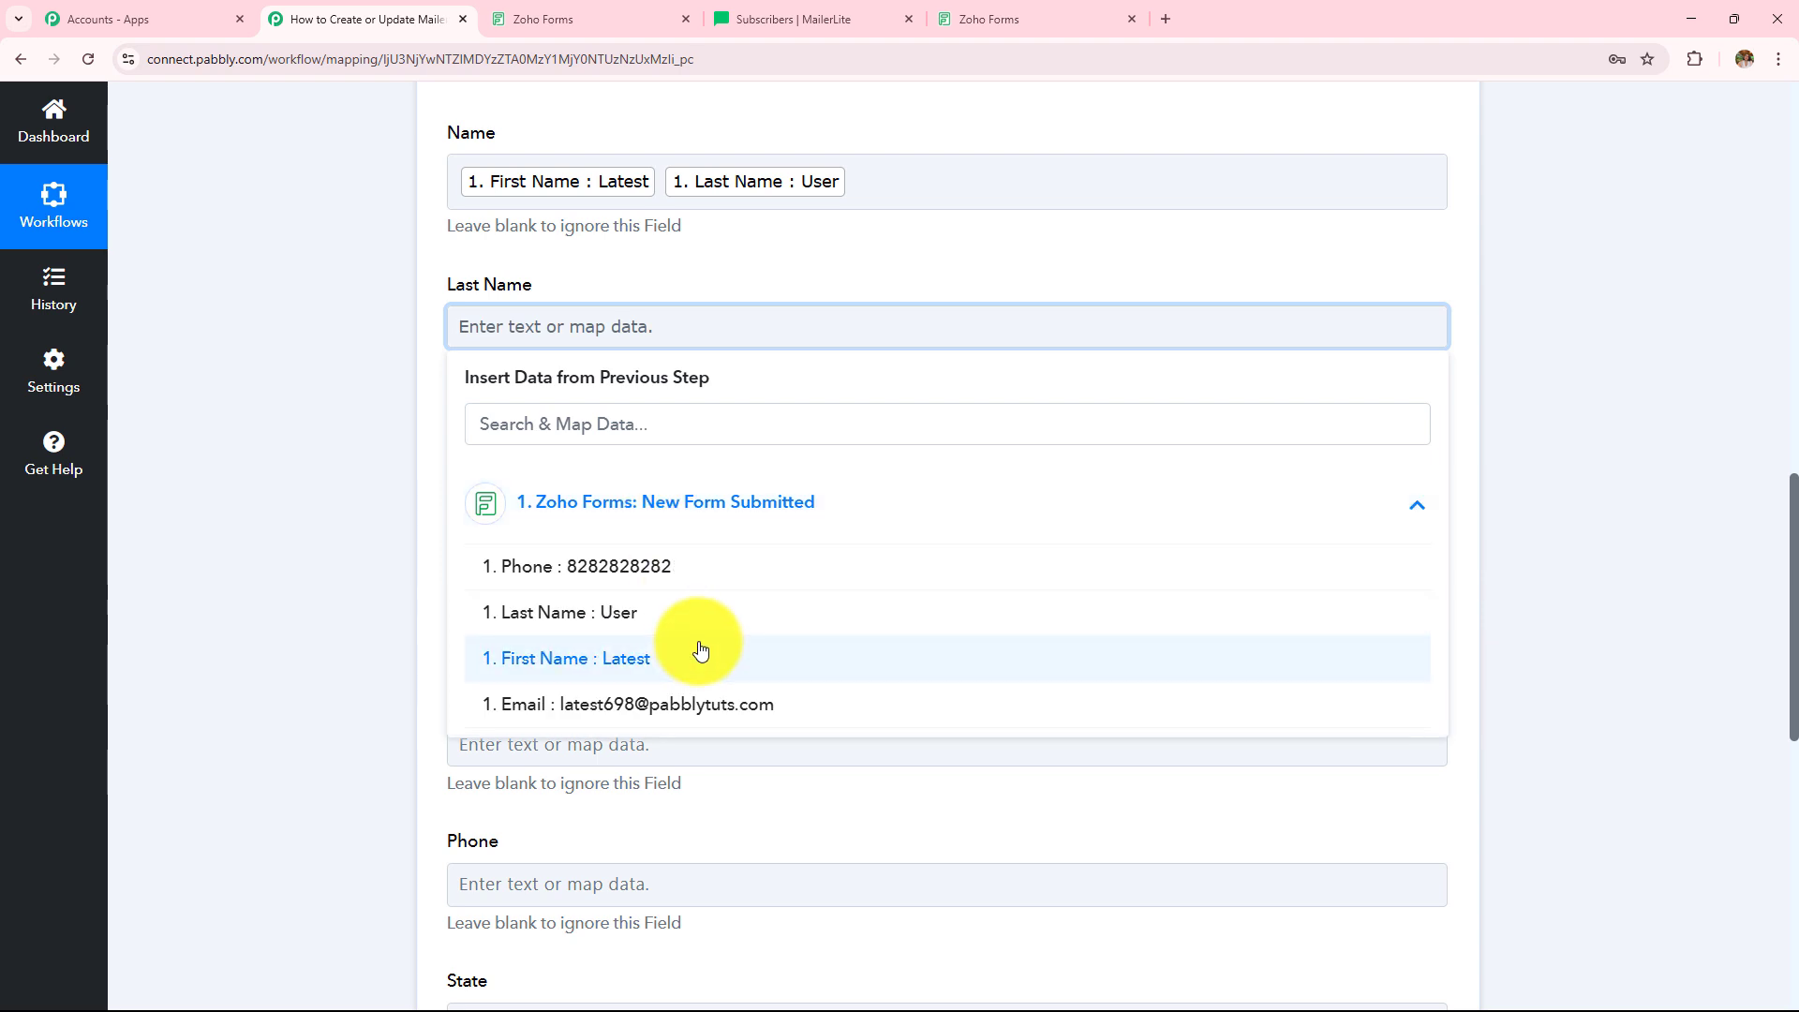
pyautogui.click(691, 614)
pyautogui.click(300, 452)
# - Map the submitted Phone into the Phone field, leaving Company, Country and City empty
pyautogui.scroll(-1, 721, 413)
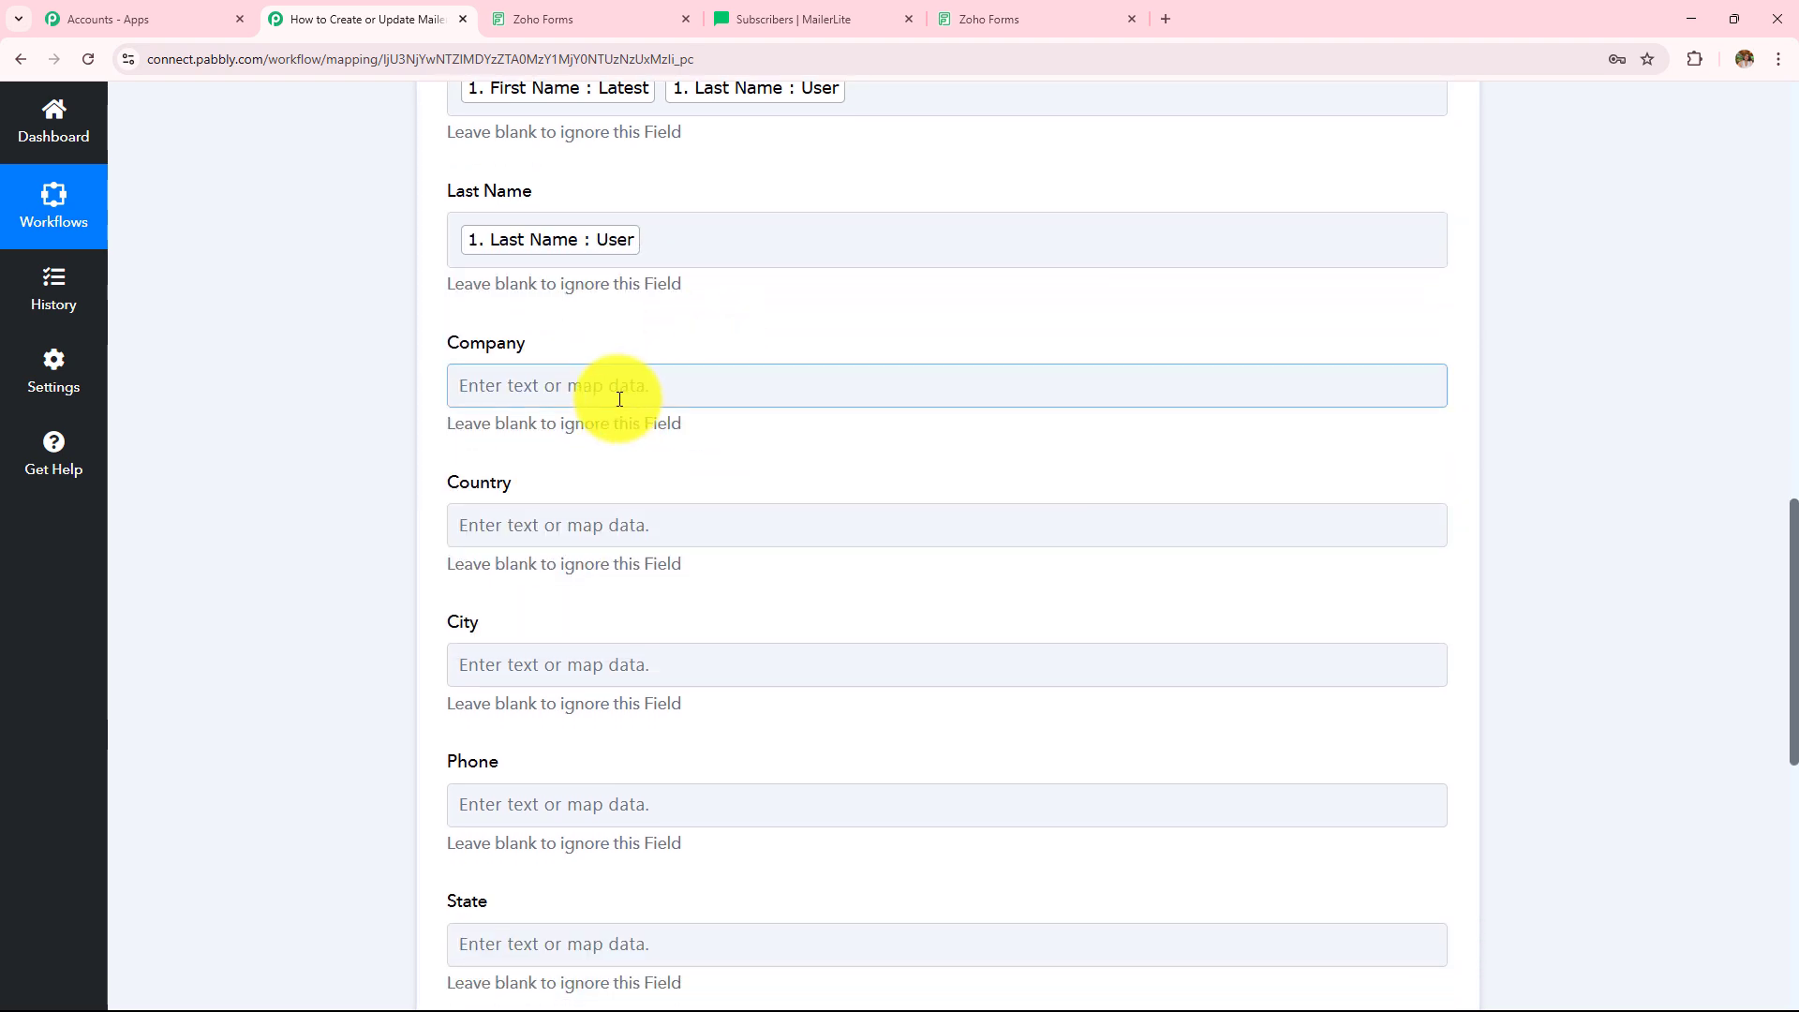
pyautogui.moveTo(465, 383); pyautogui.dragTo(640, 698)
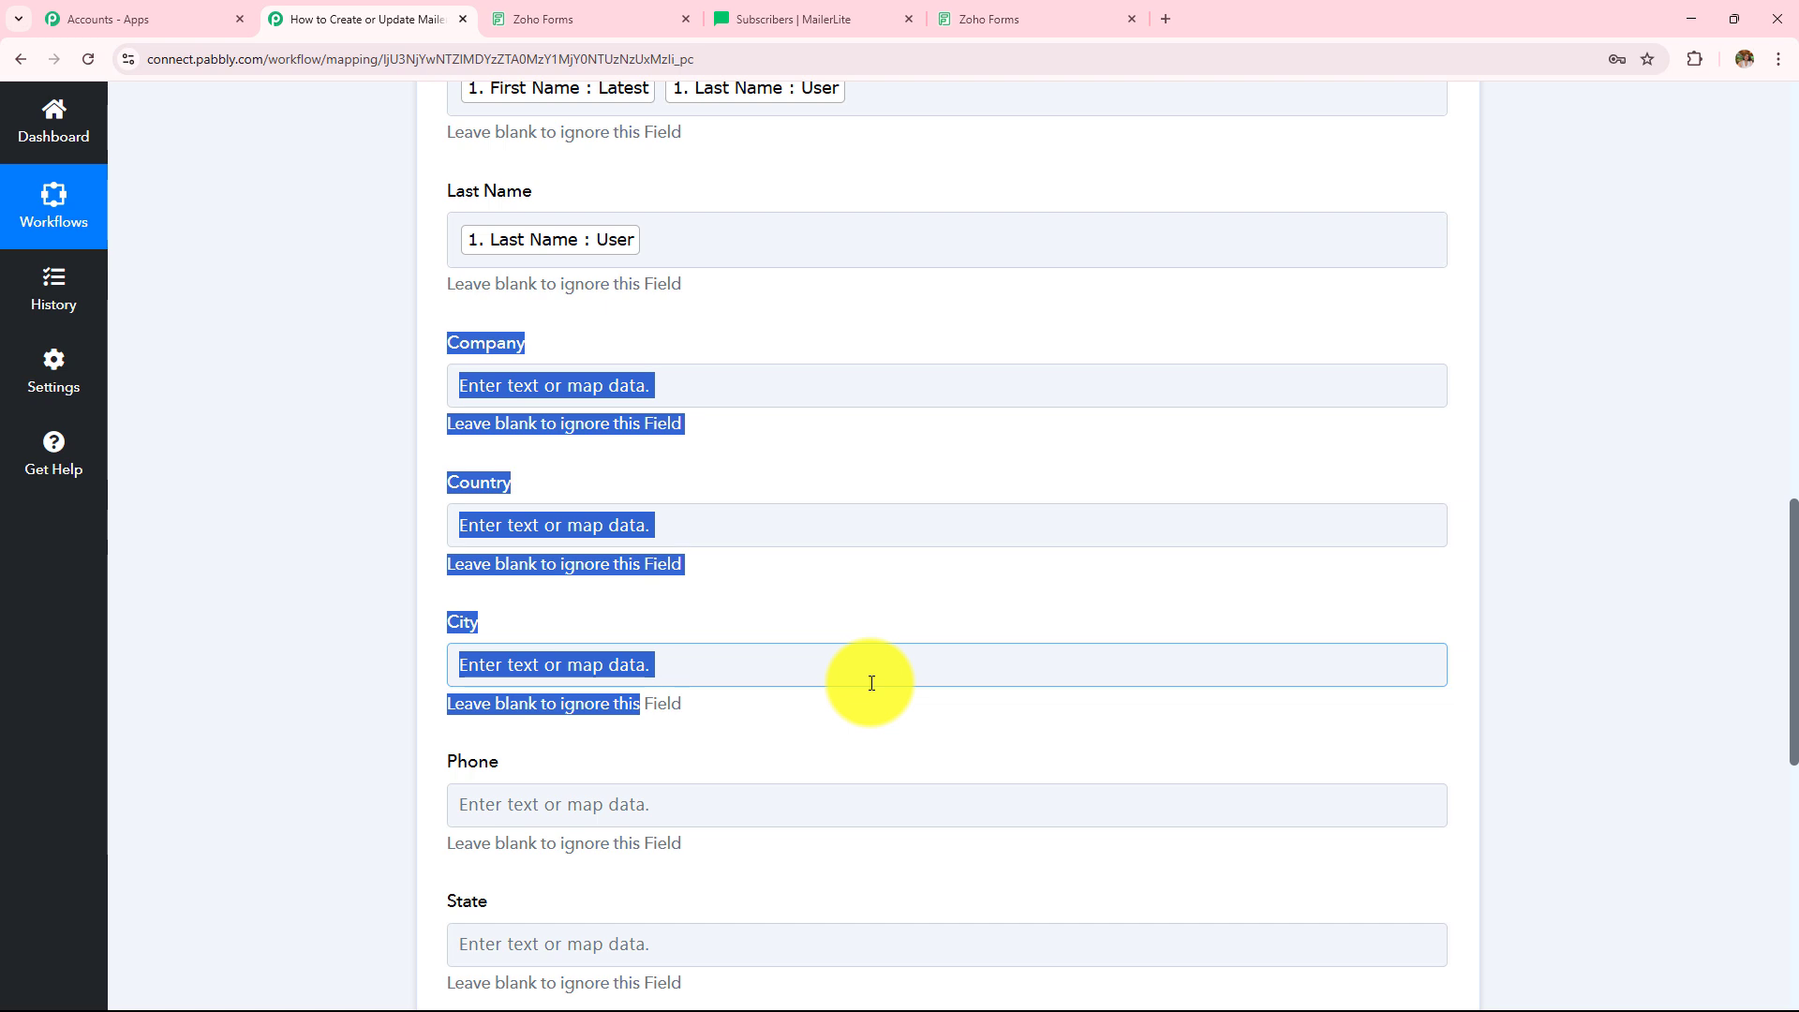
pyautogui.scroll(-4, 872, 683)
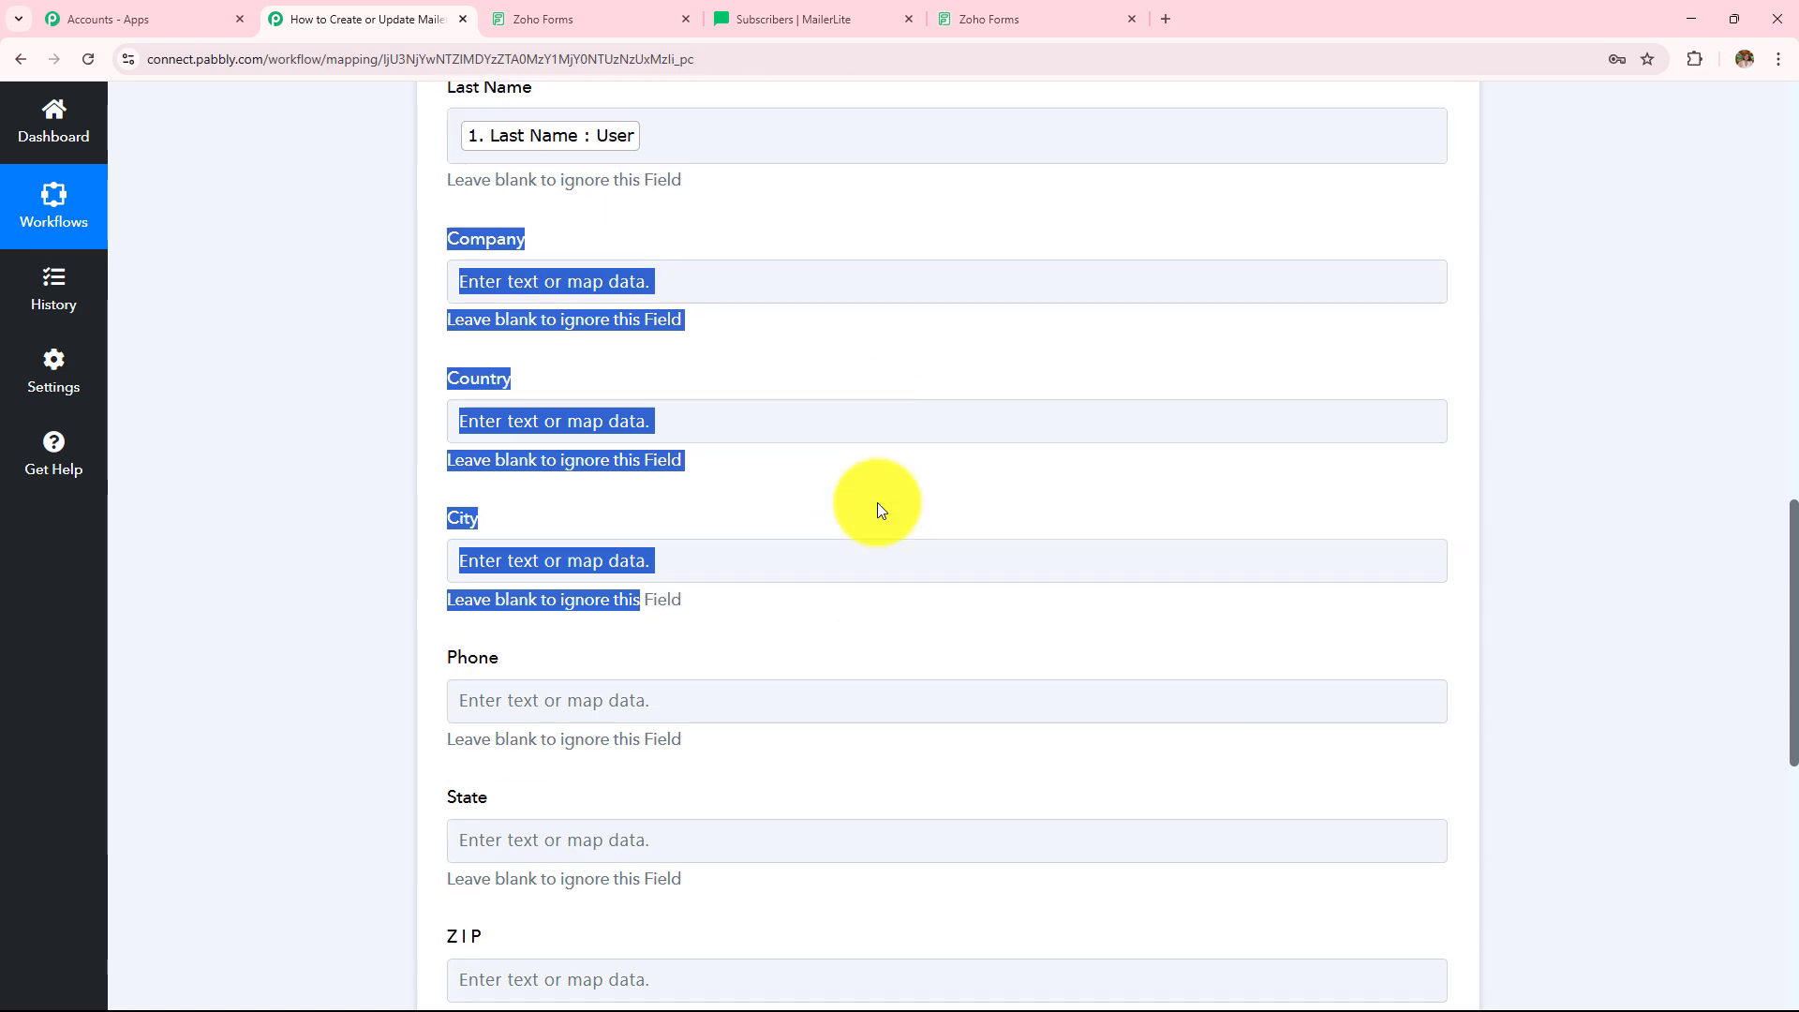
pyautogui.click(671, 427)
pyautogui.click(721, 644)
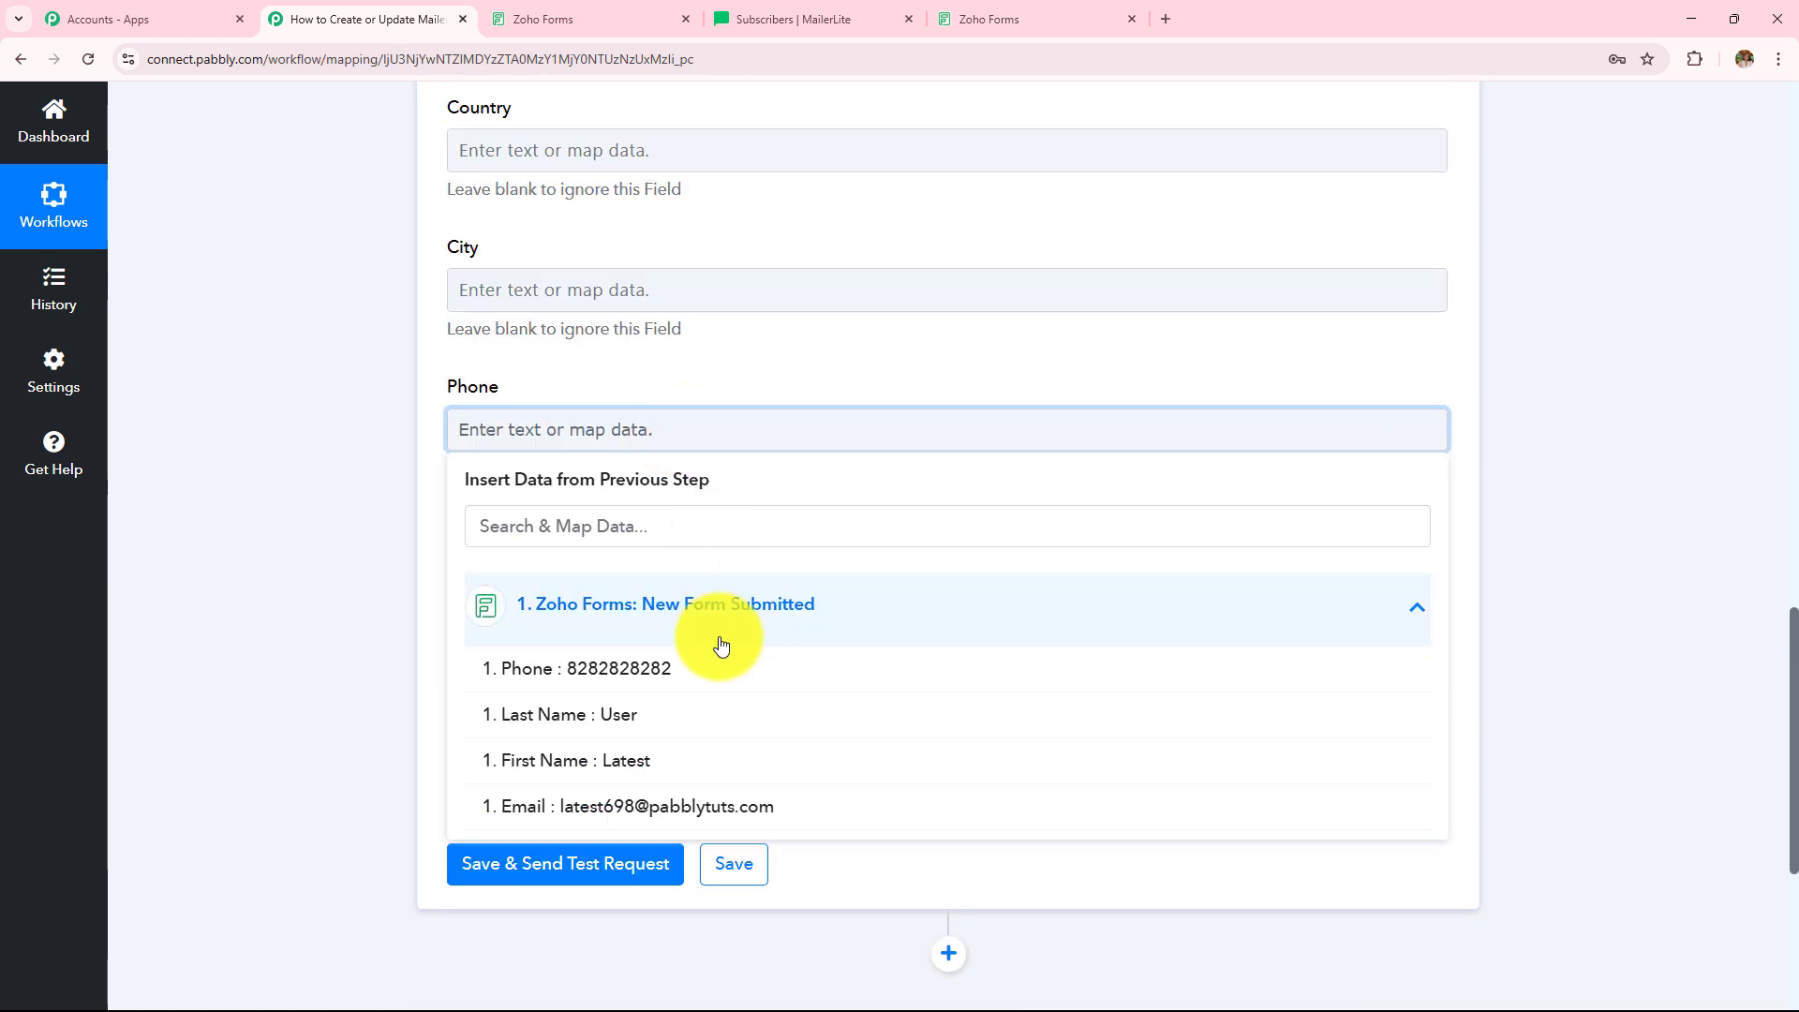
pyautogui.click(614, 667)
pyautogui.click(309, 406)
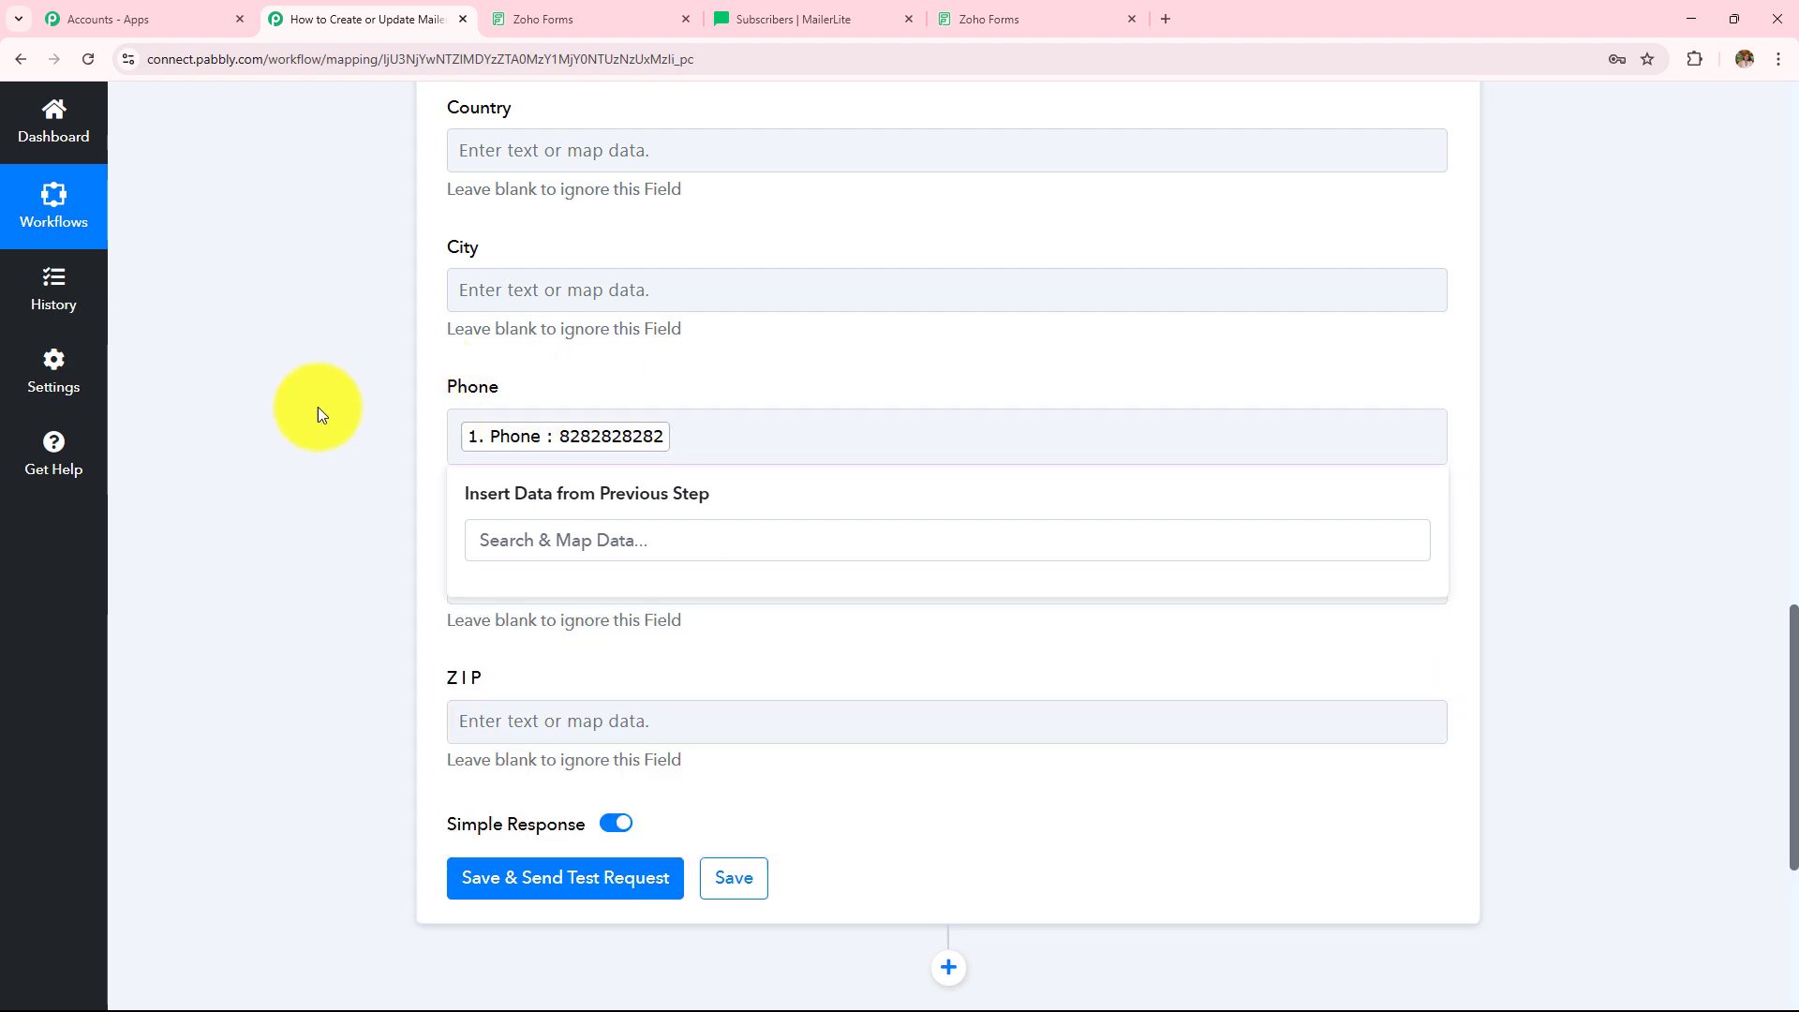
# - Review the mapped fields, leaving State and ZIP empty and checking the combined Name value
pyautogui.scroll(-2, 632, 403)
pyautogui.moveTo(601, 561); pyautogui.dragTo(637, 574)
pyautogui.scroll(3, 830, 575)
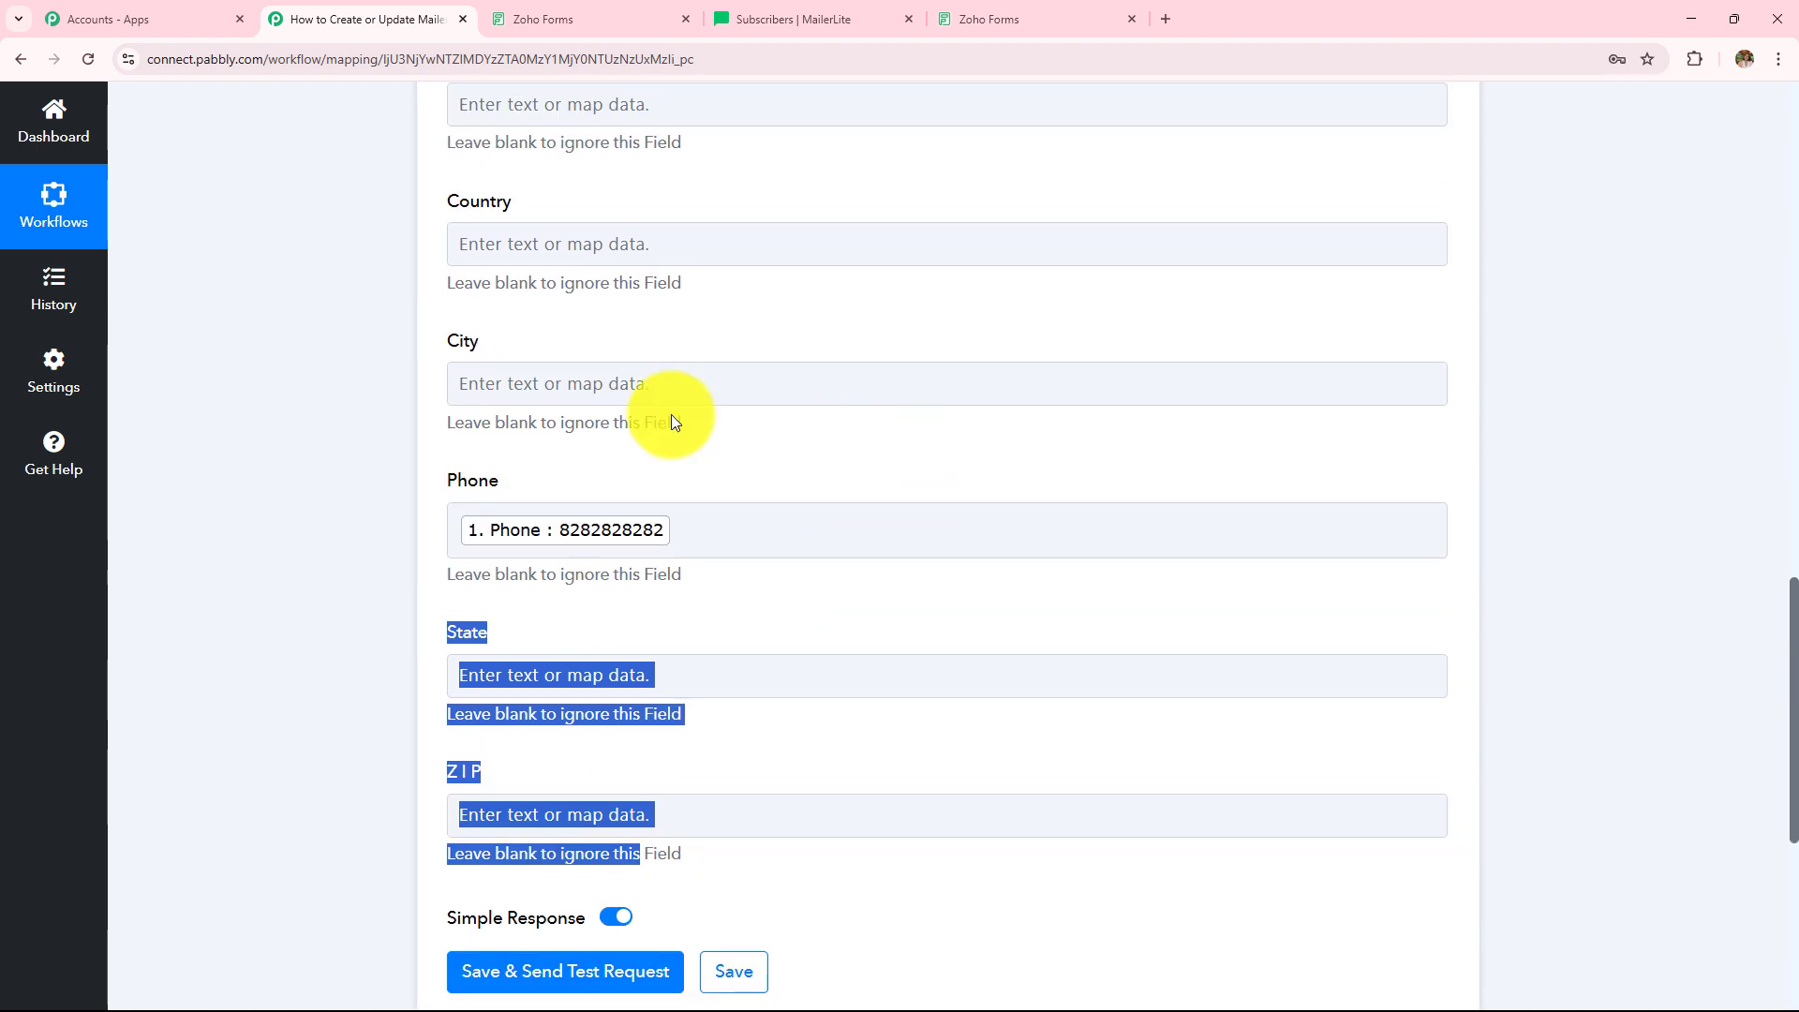
pyautogui.scroll(5, 871, 476)
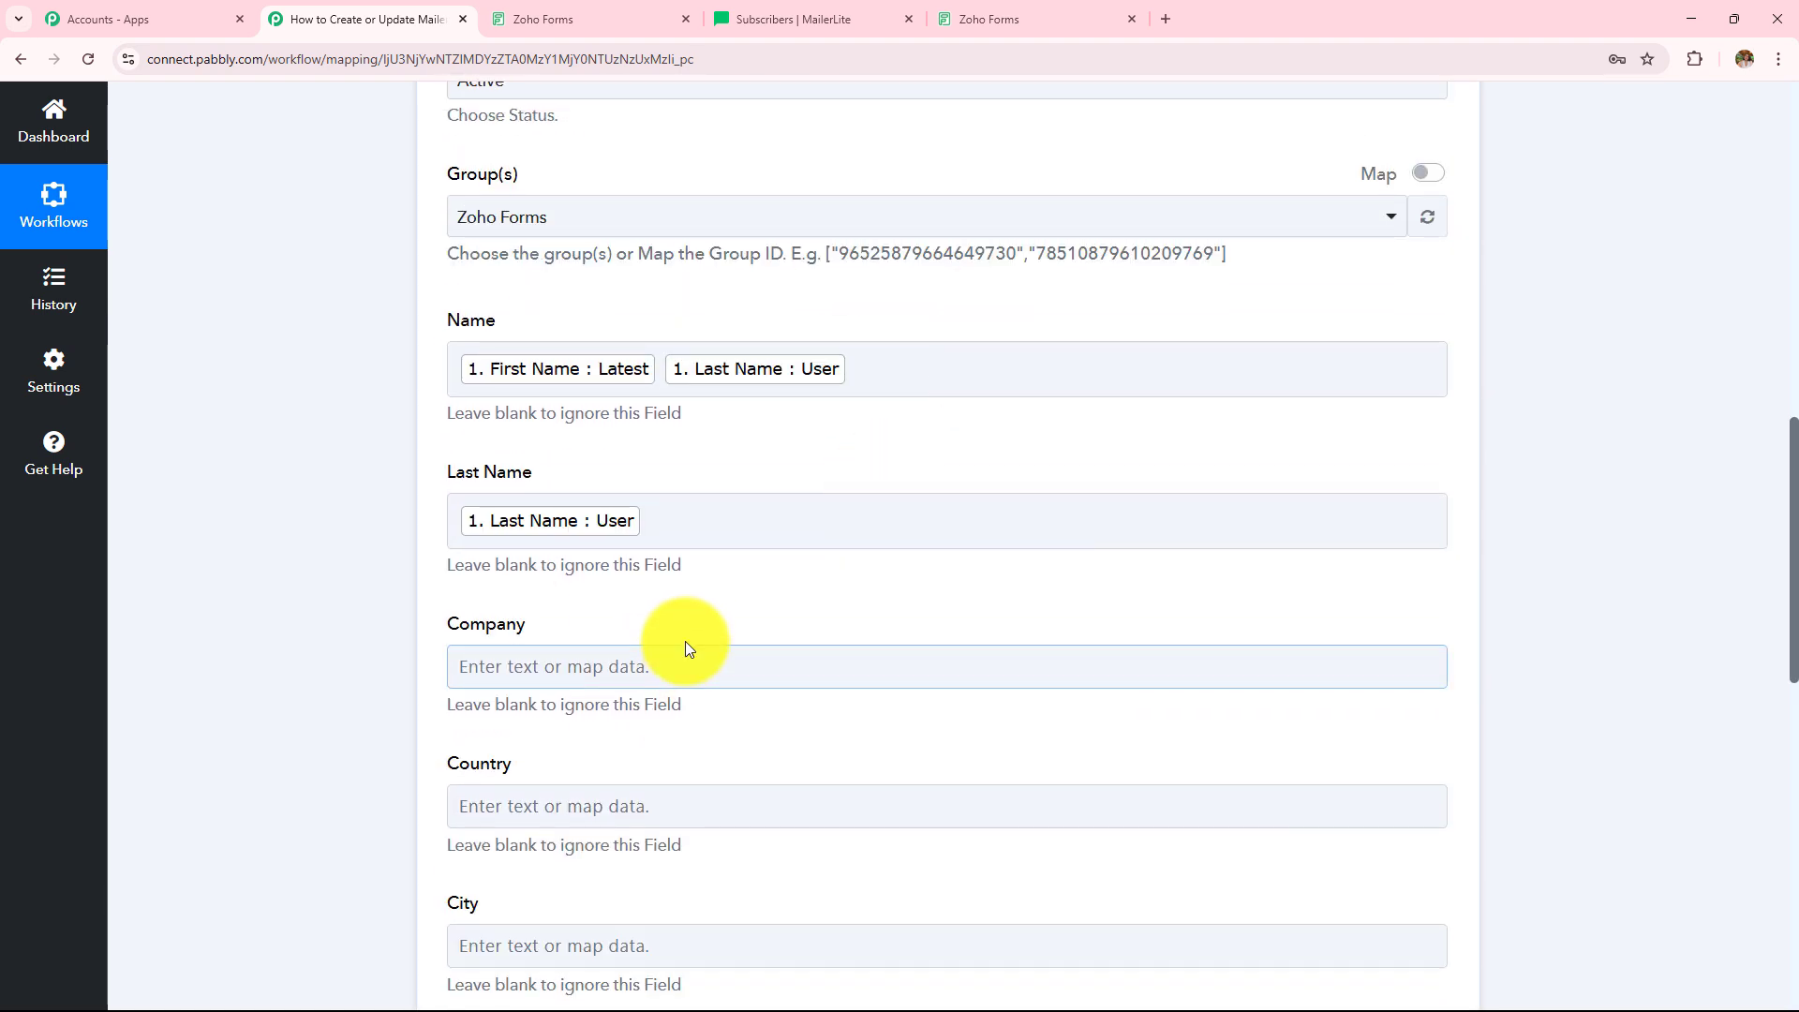
pyautogui.scroll(4, 684, 640)
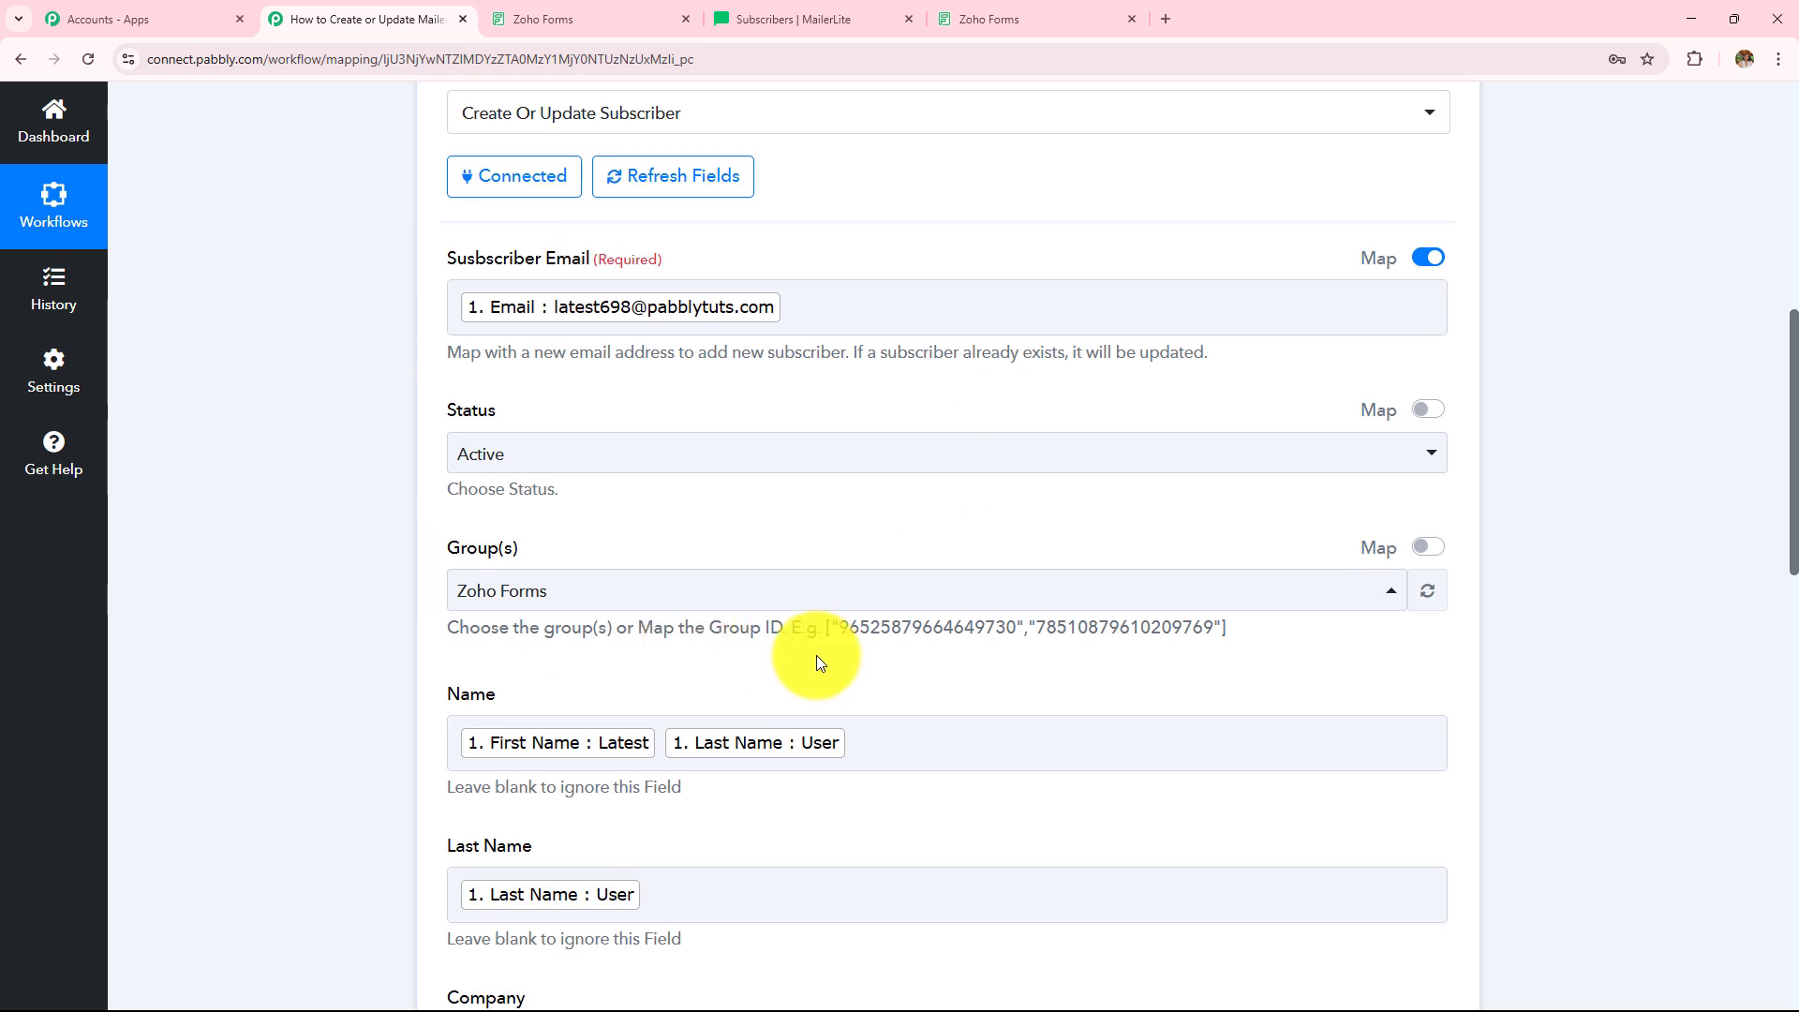
pyautogui.scroll(-4, 817, 655)
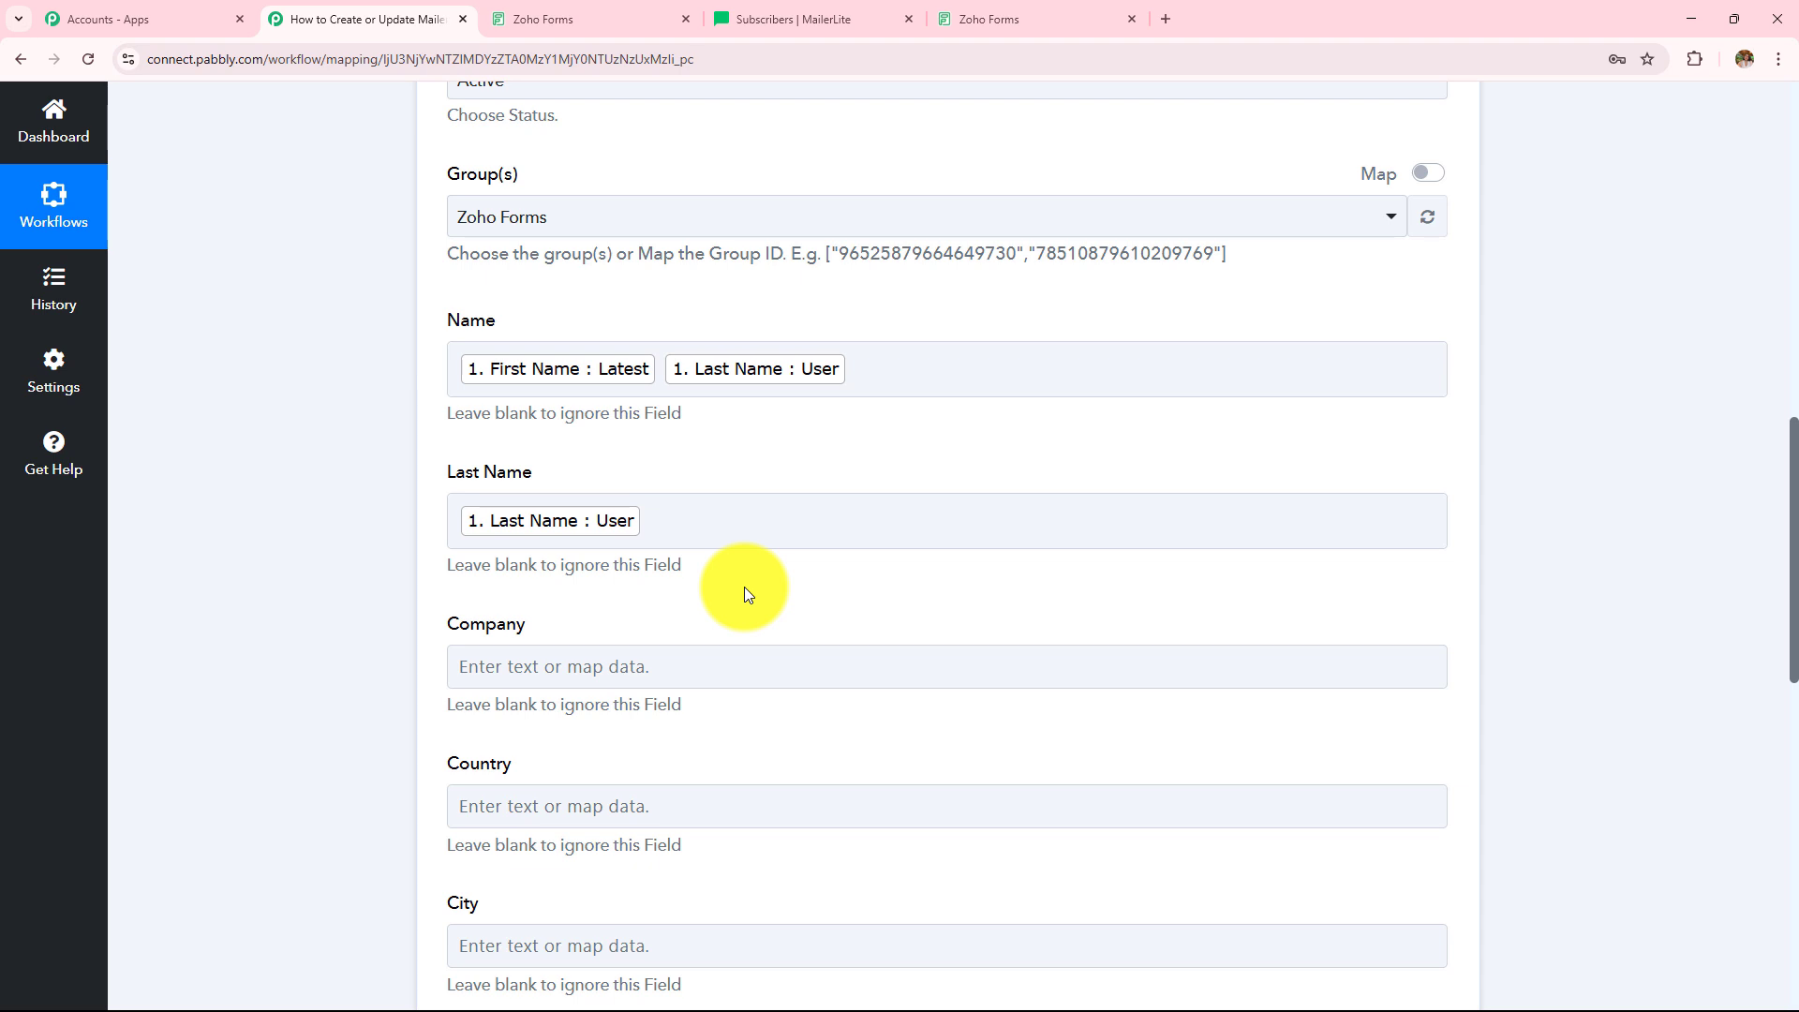
pyautogui.scroll(-7, 744, 586)
pyautogui.click(784, 506)
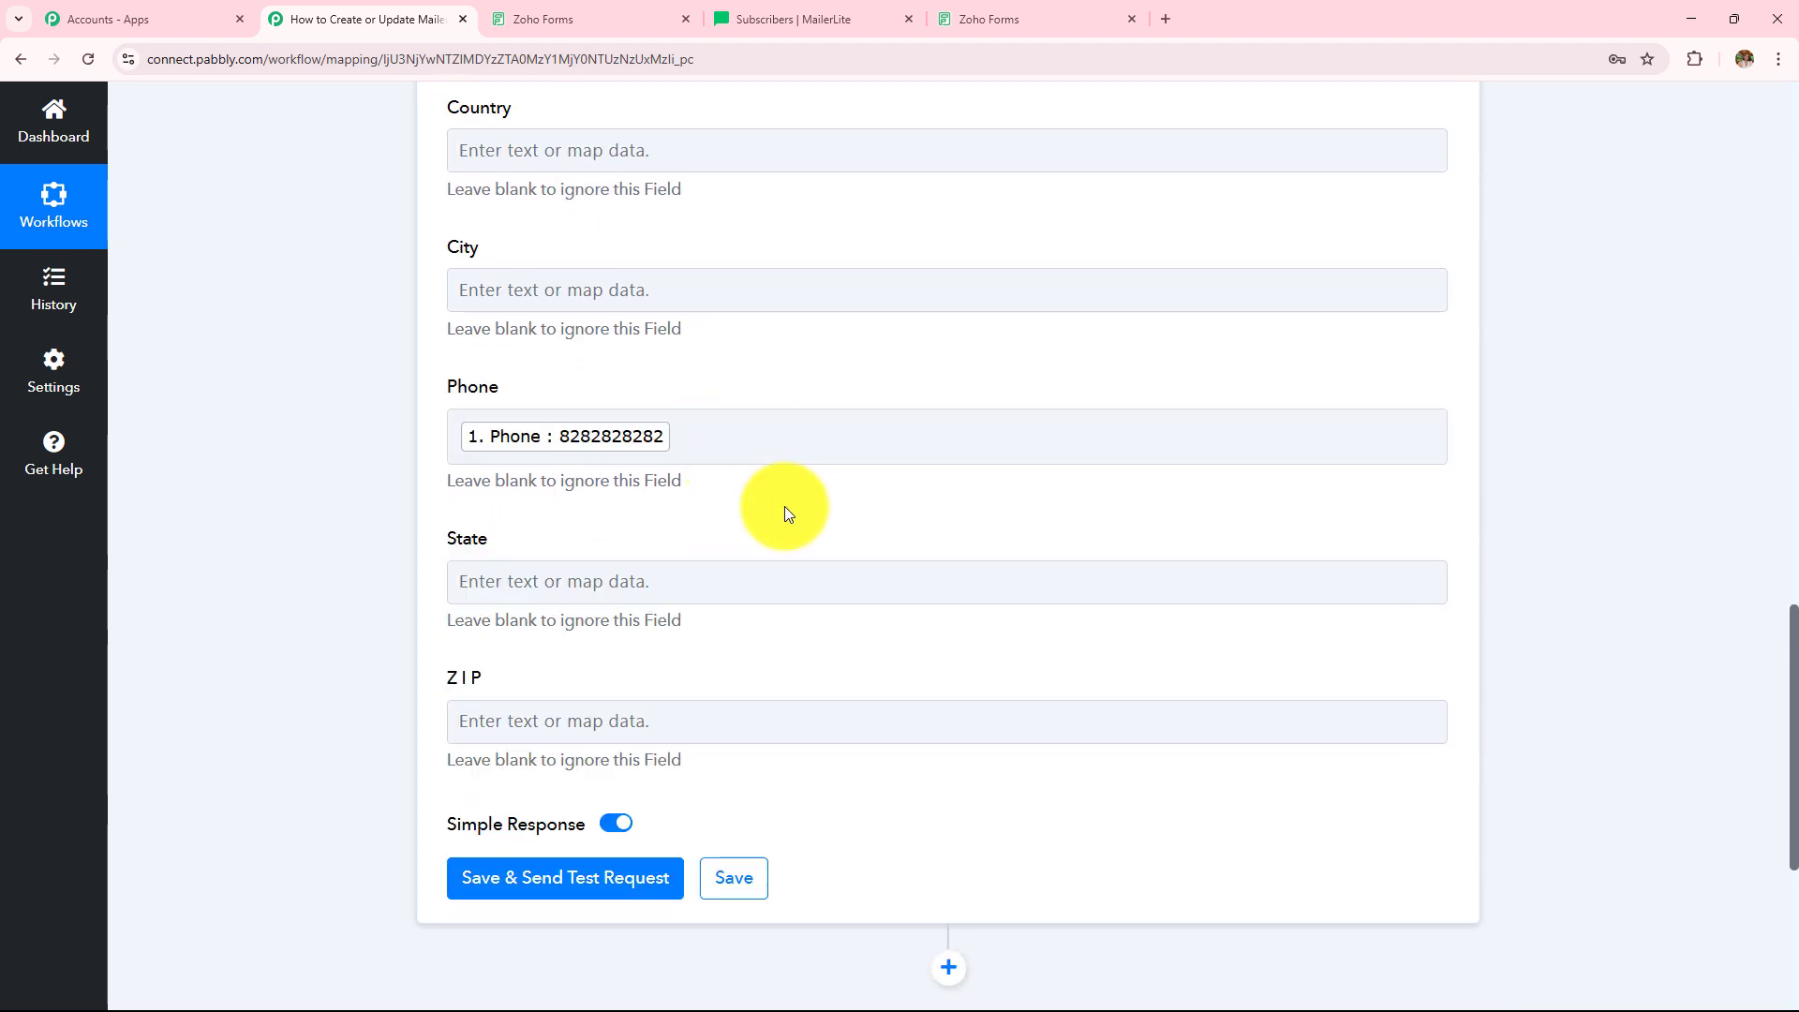
pyautogui.scroll(10, 785, 513)
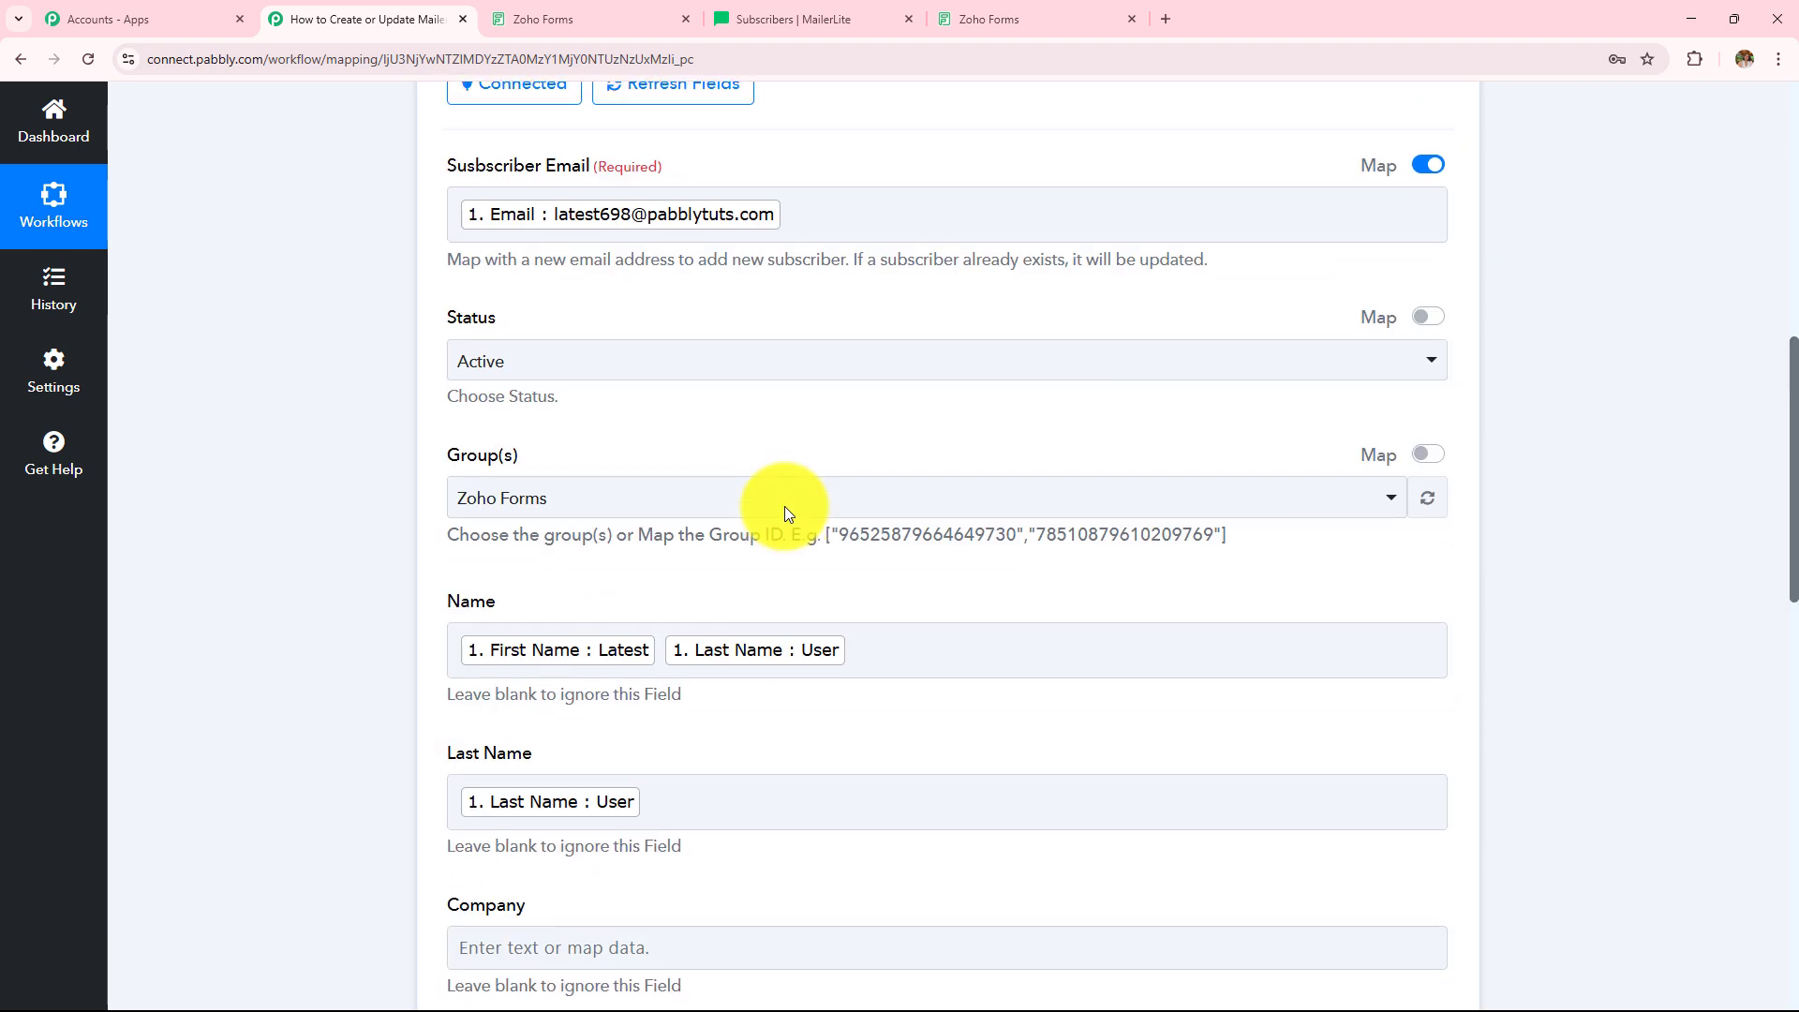
pyautogui.click(954, 673)
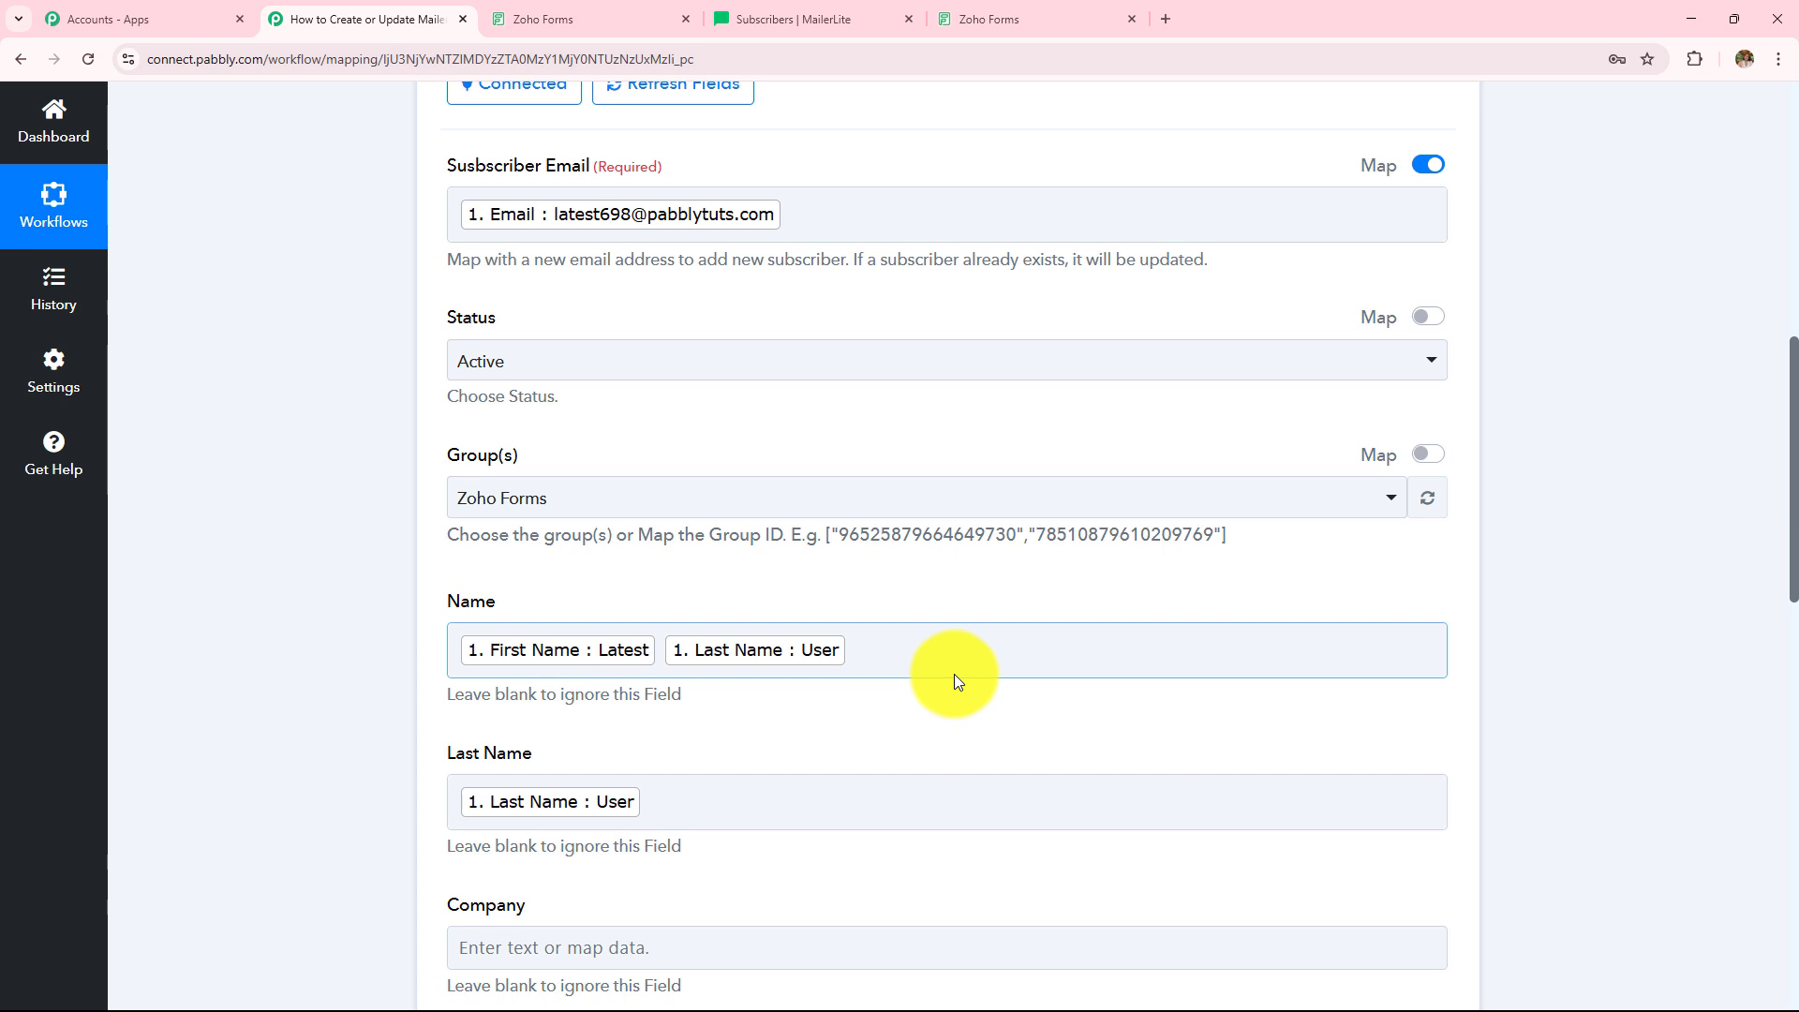
pyautogui.scroll(-7, 953, 672)
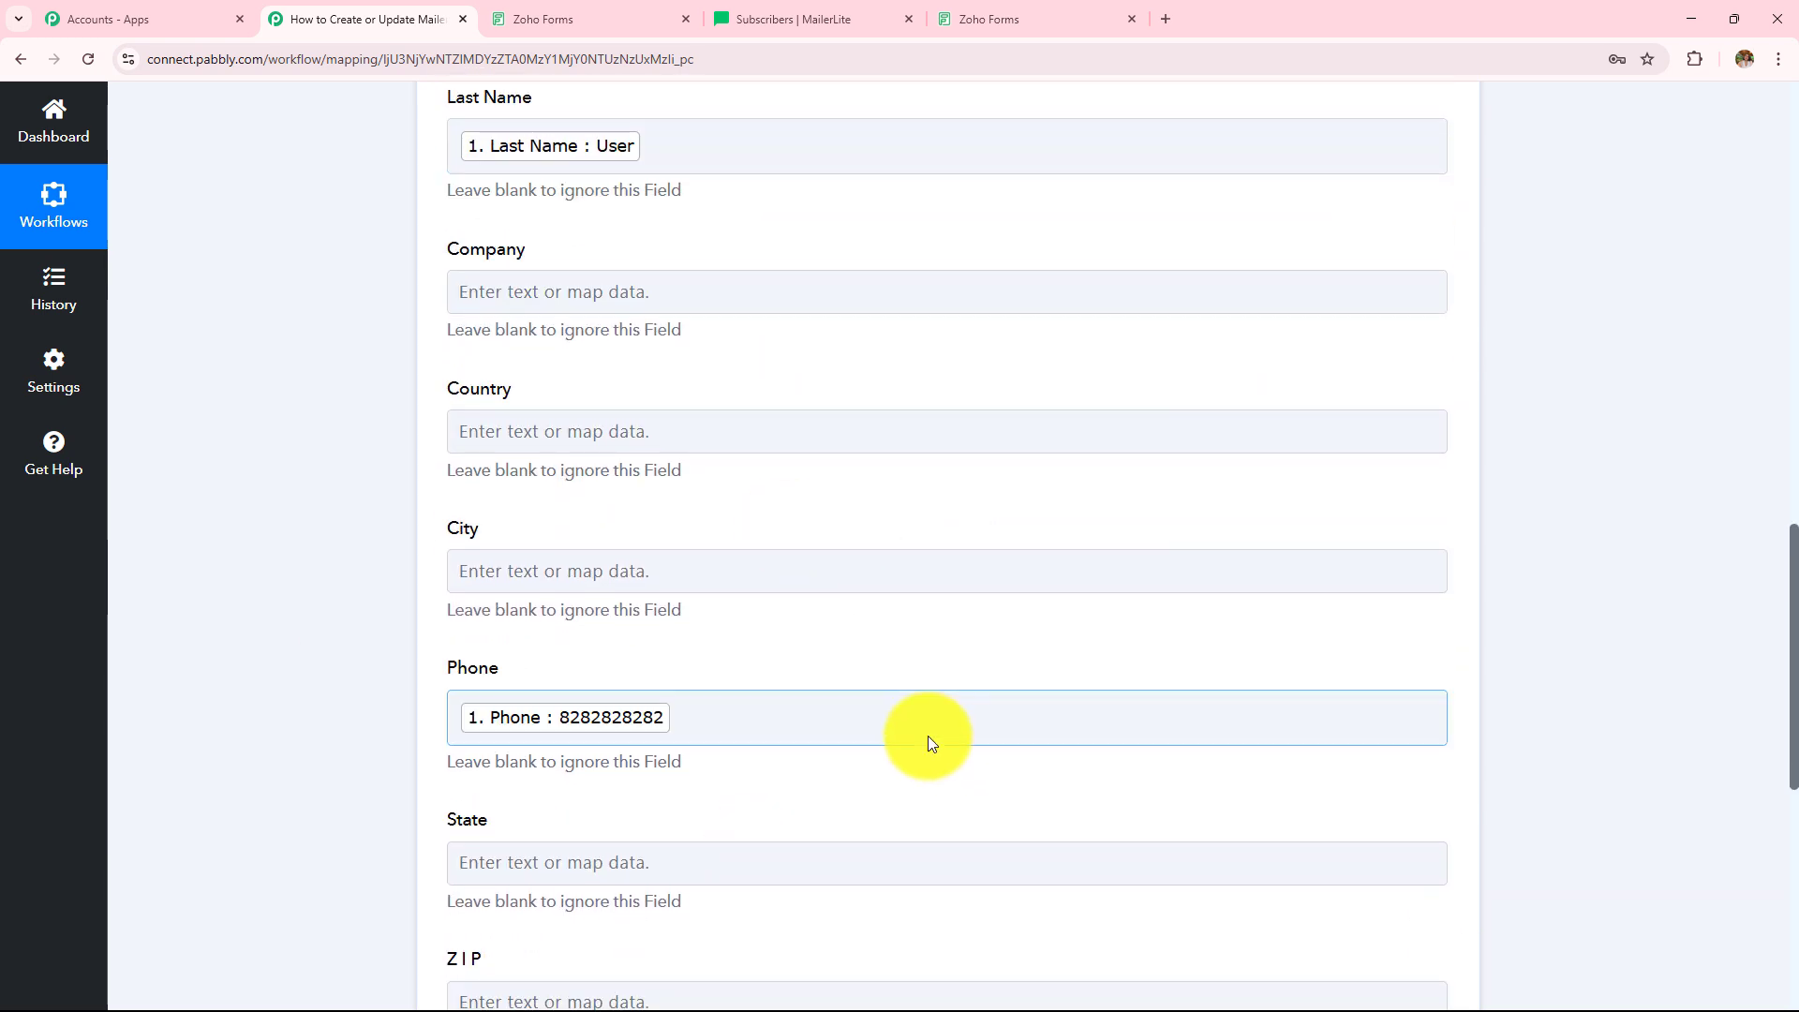
pyautogui.scroll(6, 927, 738)
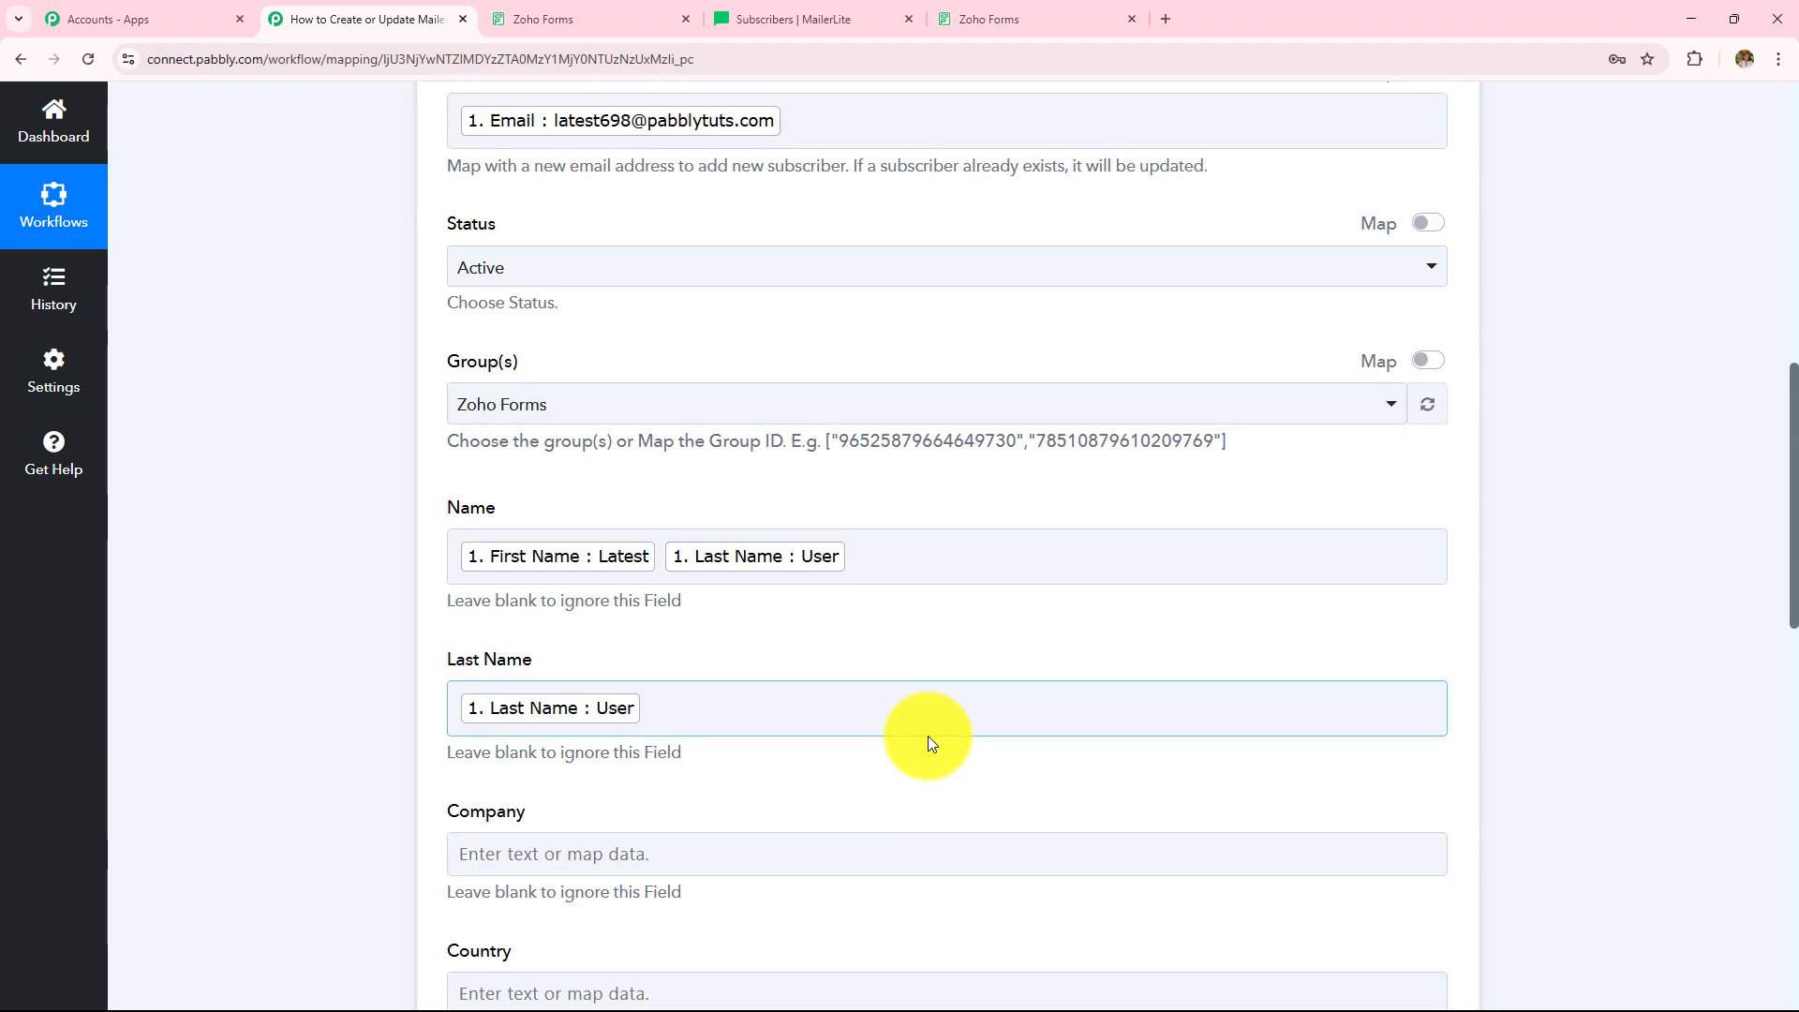
pyautogui.scroll(-10, 928, 735)
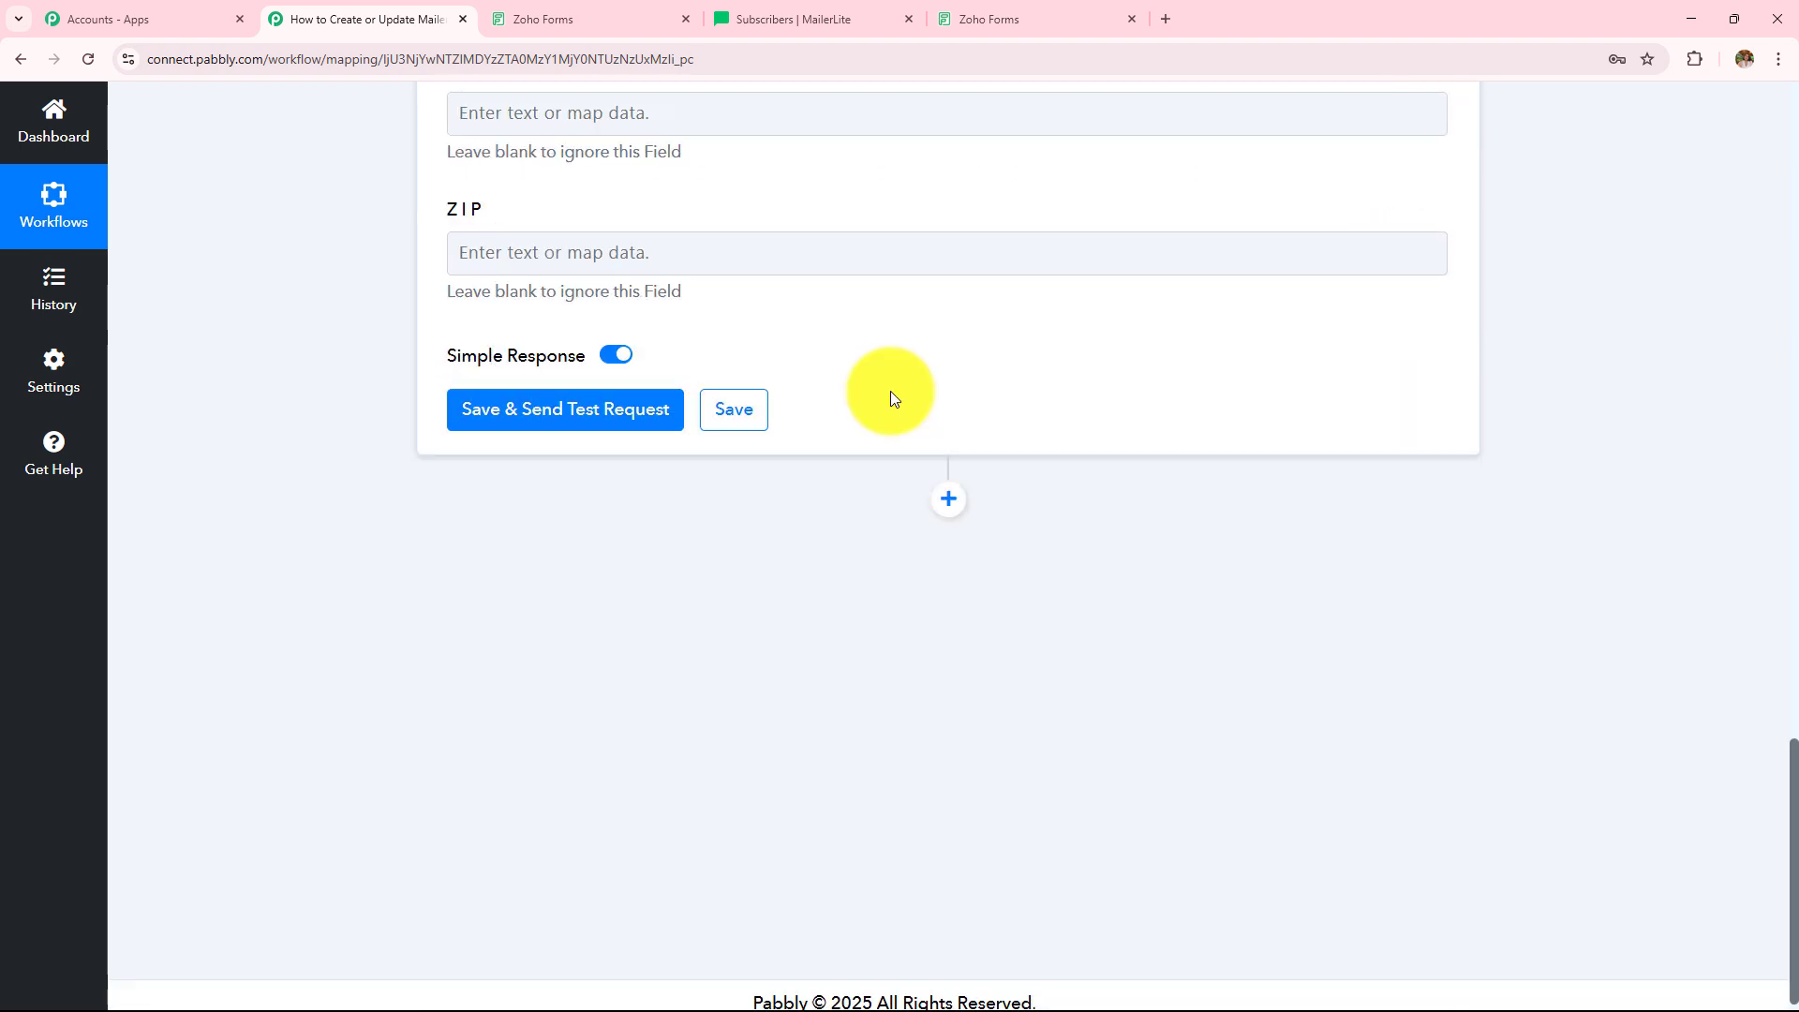
pyautogui.scroll(3, 890, 390)
# - Save the MailerLite action, send a test request, and inspect the returned subscriber id, email and status
pyautogui.scroll(-3, 750, 393)
pyautogui.click(630, 407)
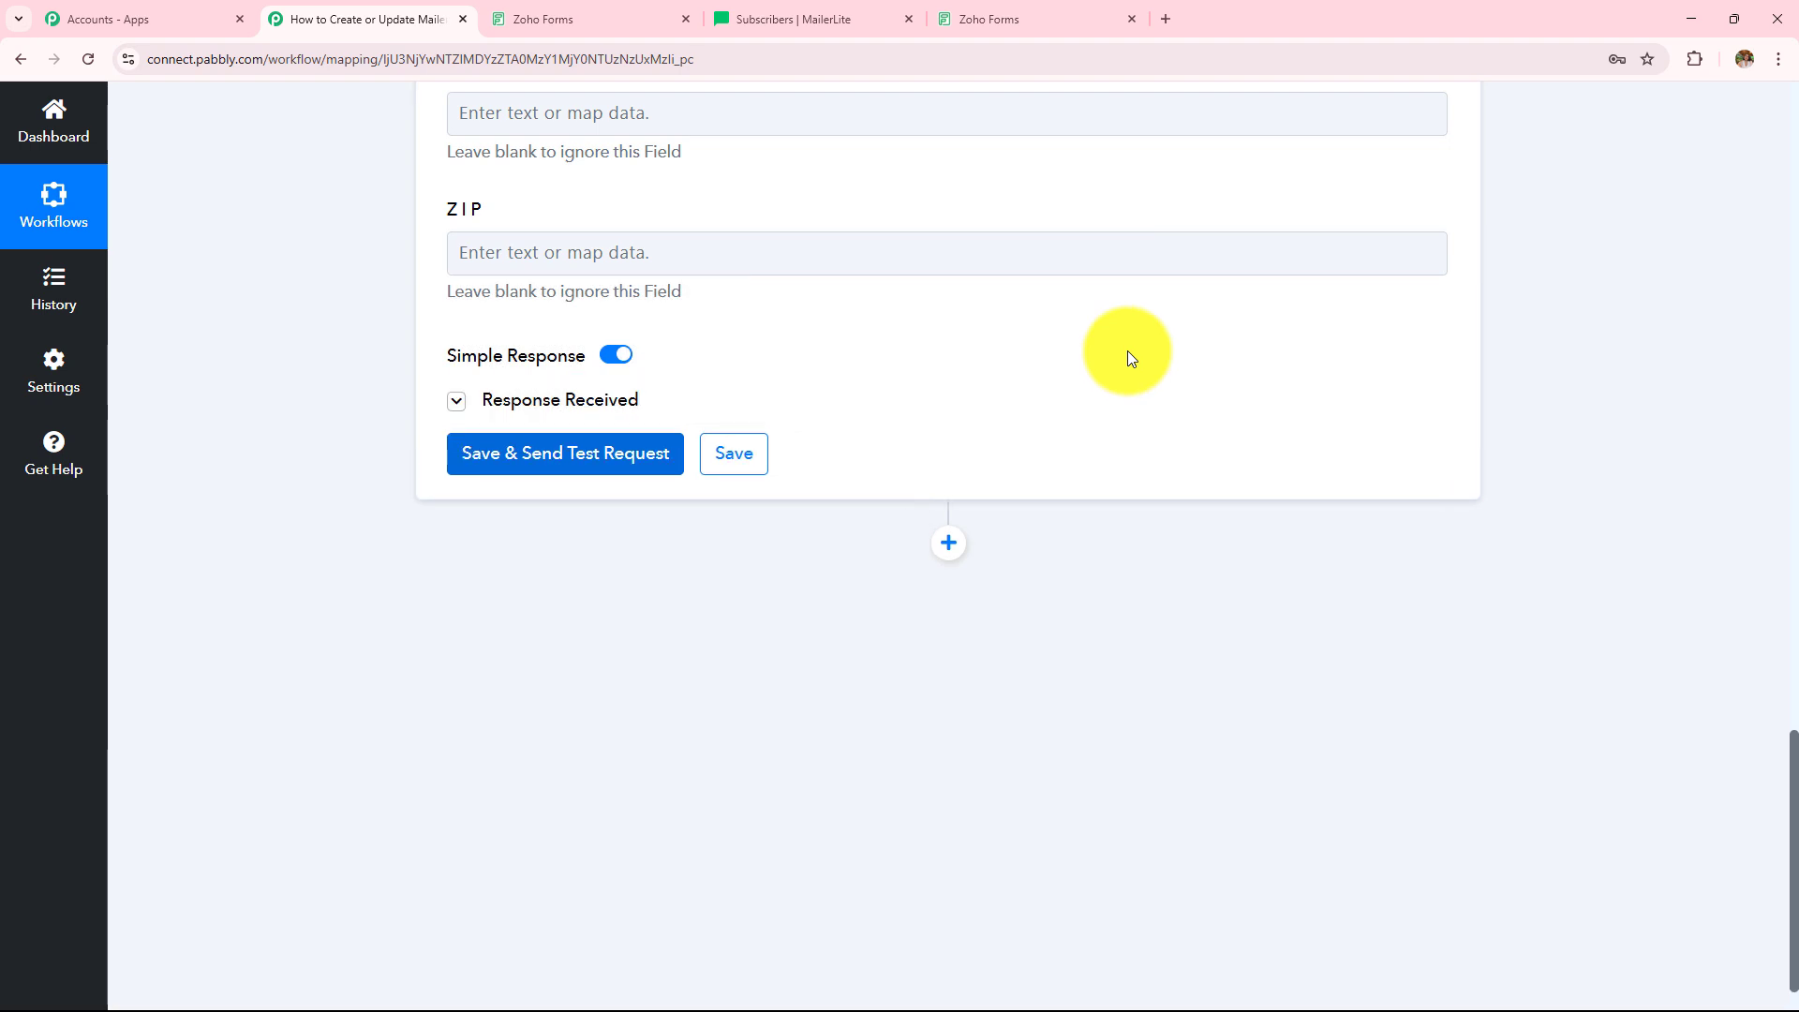
pyautogui.scroll(-3, 1127, 356)
pyautogui.click(1213, 225)
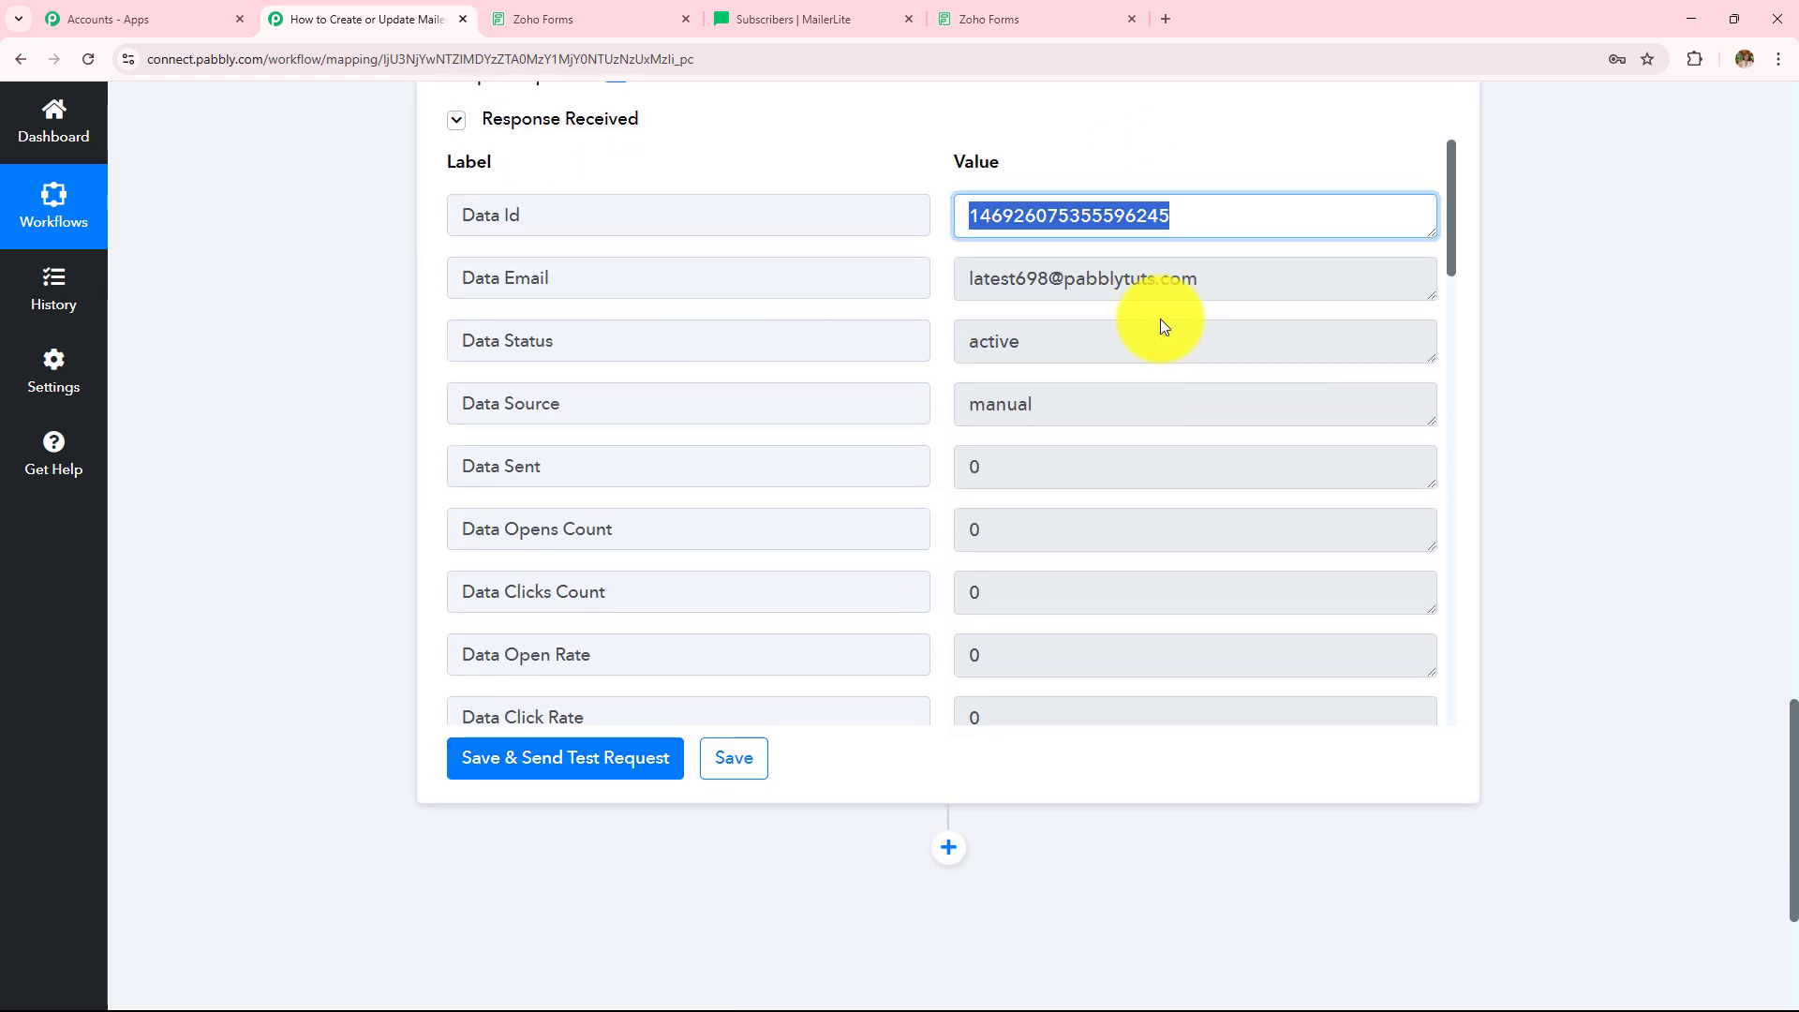
pyautogui.press('Tab')
pyautogui.press('Tab')
pyautogui.press('Tab')
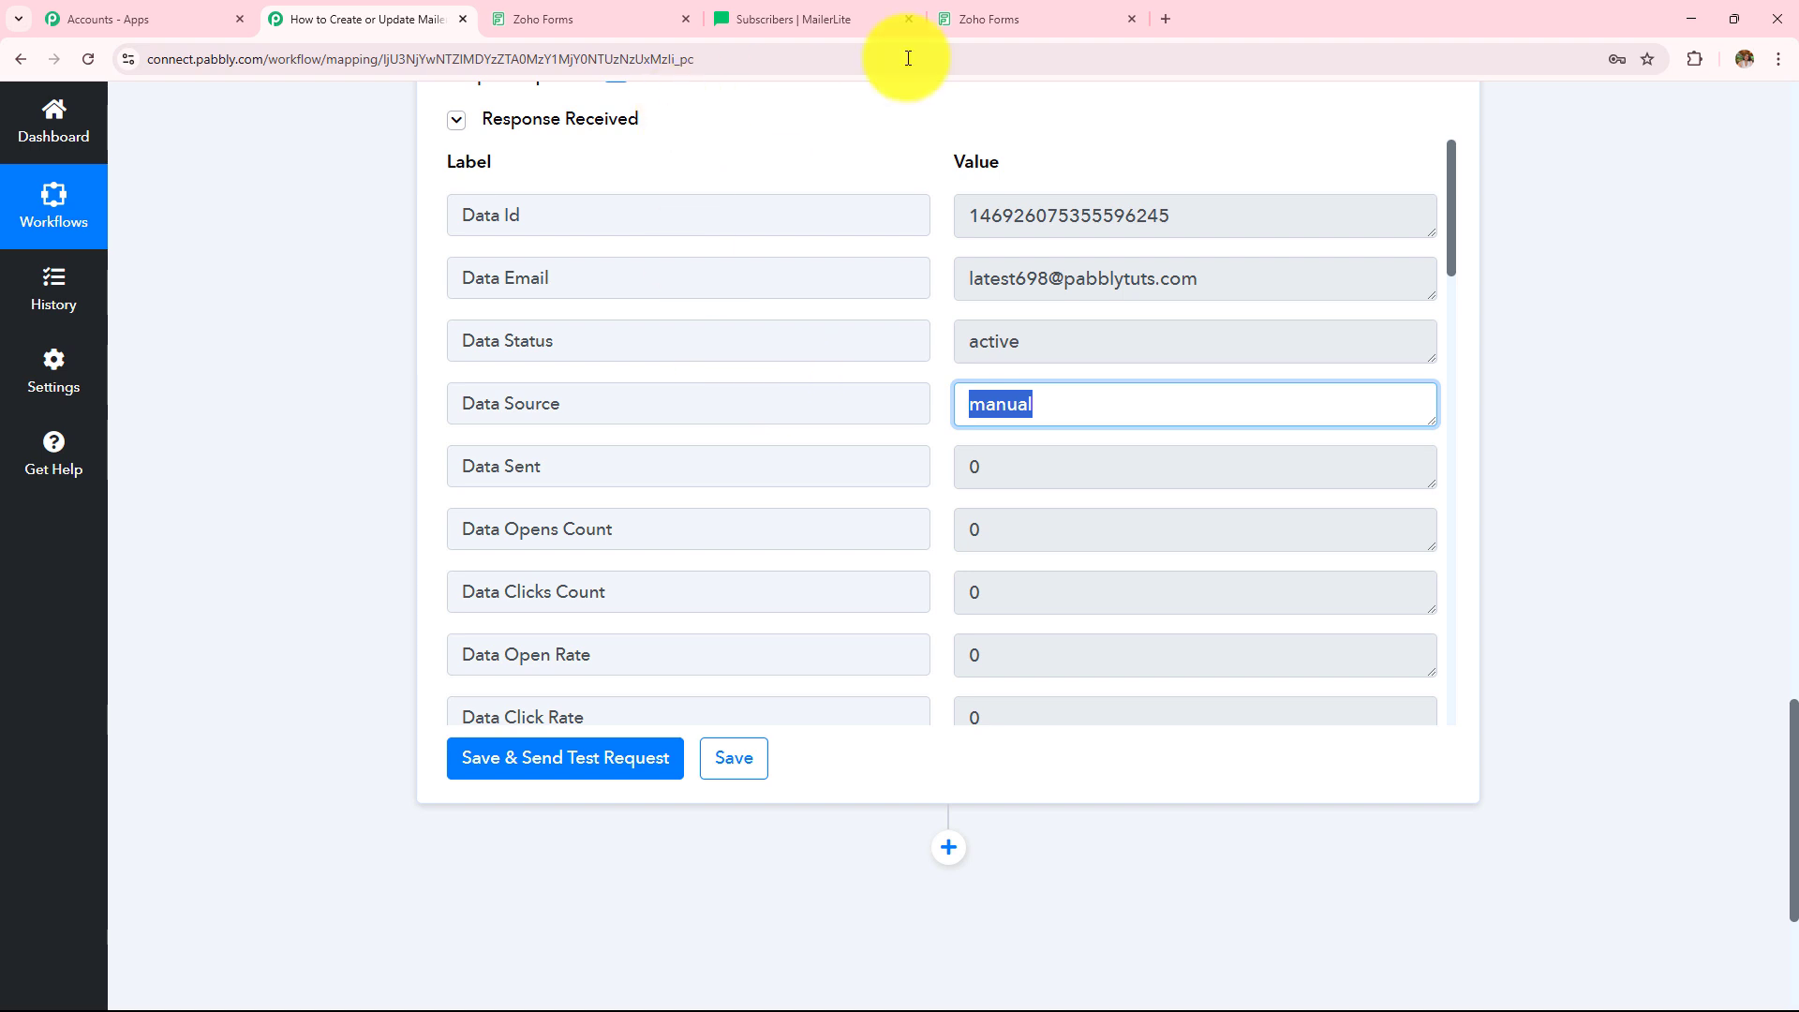
# - Reload the MailerLite subscriber list and open the newest subscriber's profile
pyautogui.click(824, 17)
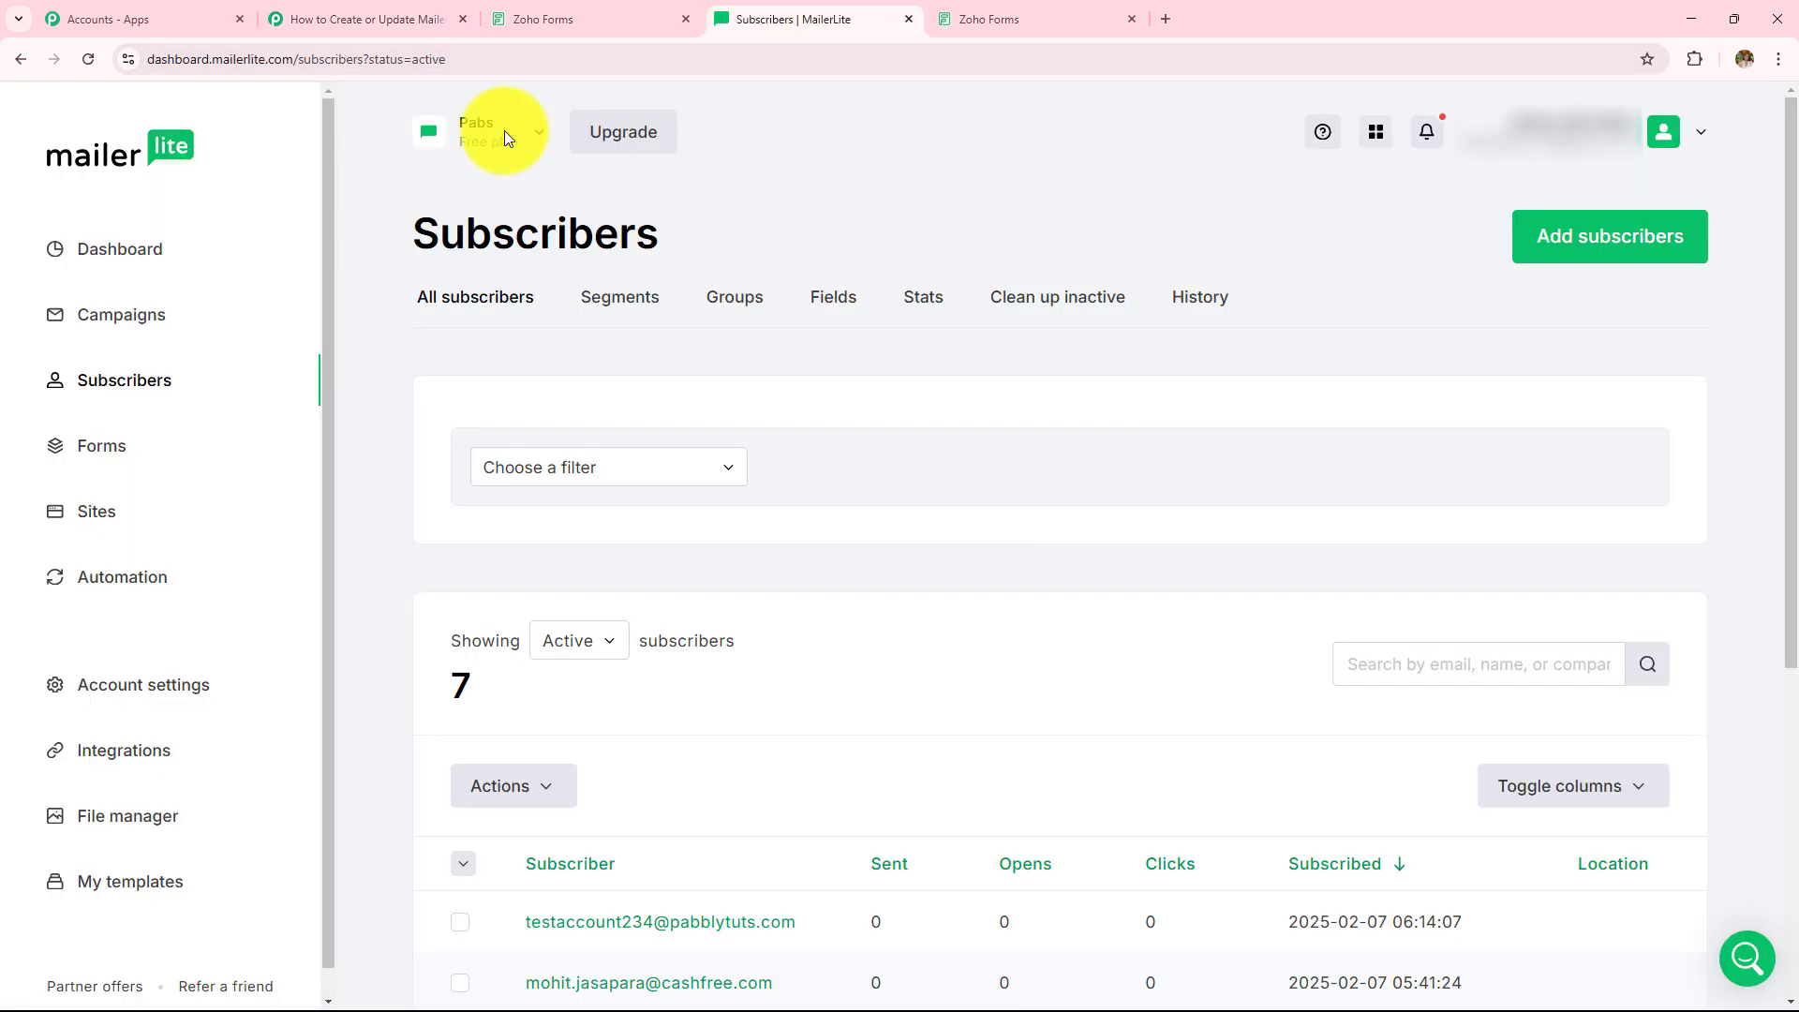
pyautogui.click(150, 384)
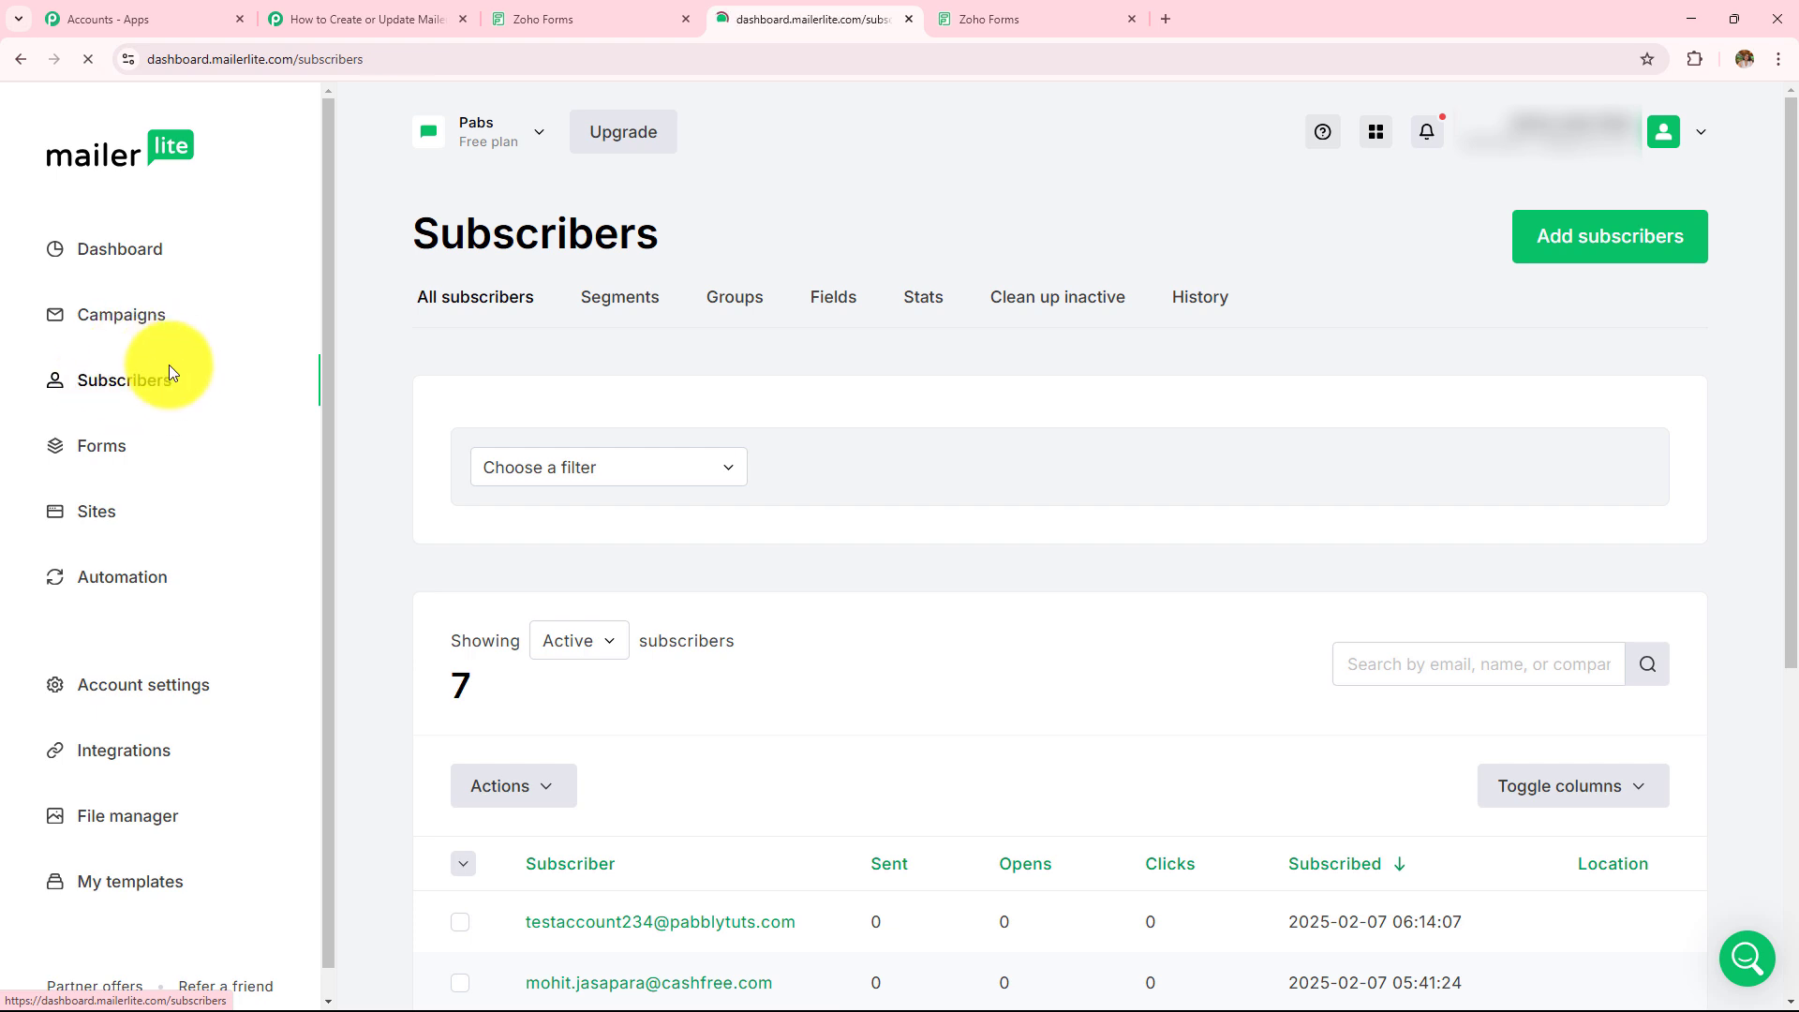
pyautogui.scroll(-5, 600, 369)
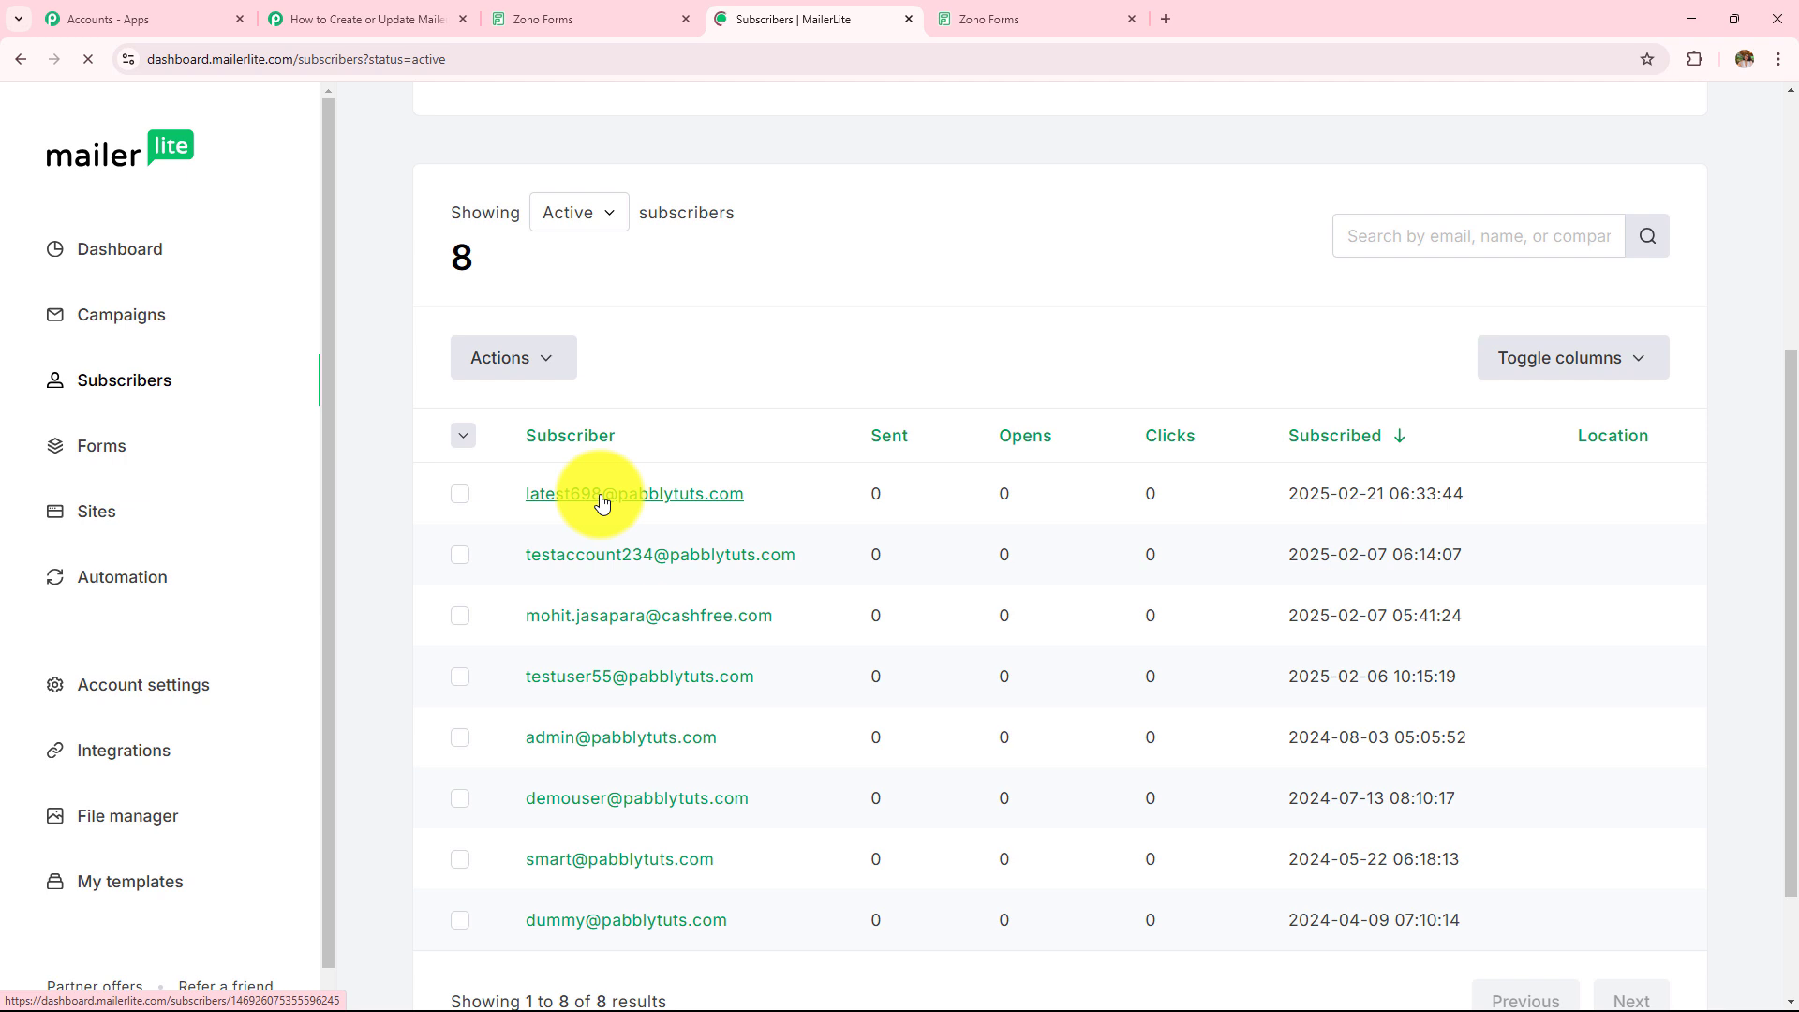
pyautogui.click(548, 504)
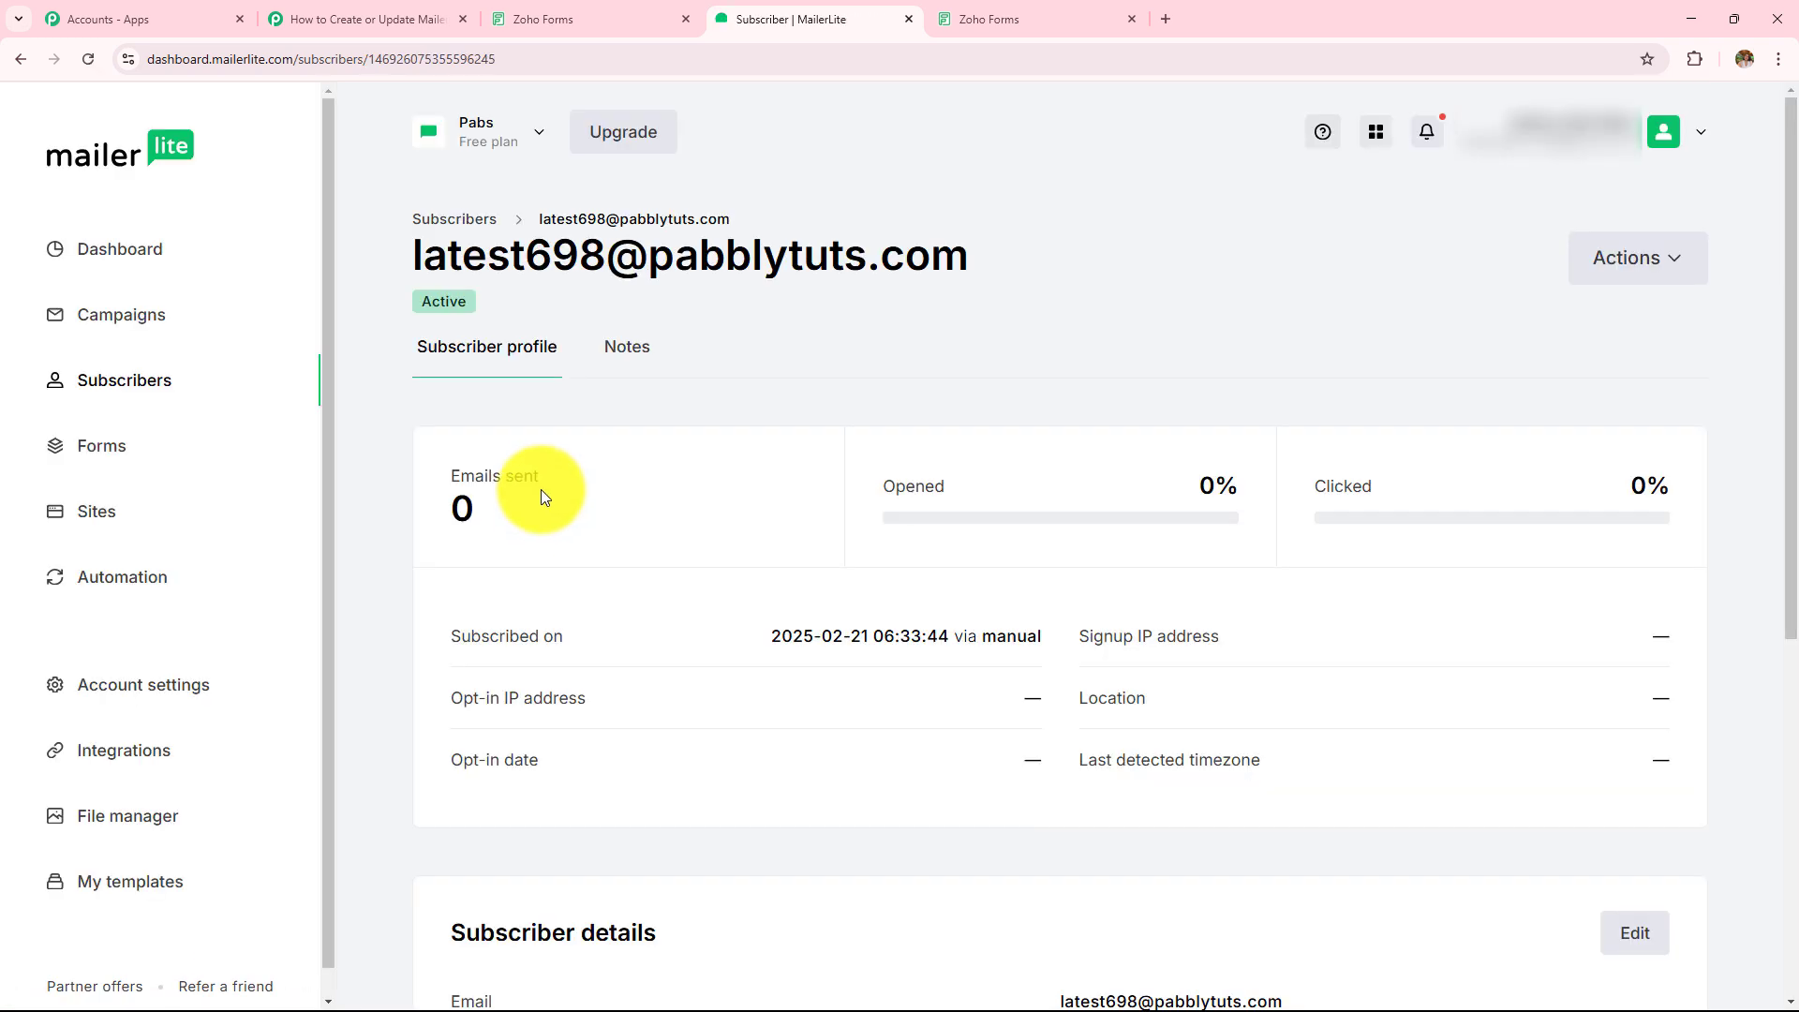
# - Check the profile's e-mail, Zoho Forms group, name and phone, then return to Pabbly Connect
pyautogui.moveTo(413, 251); pyautogui.dragTo(1069, 272)
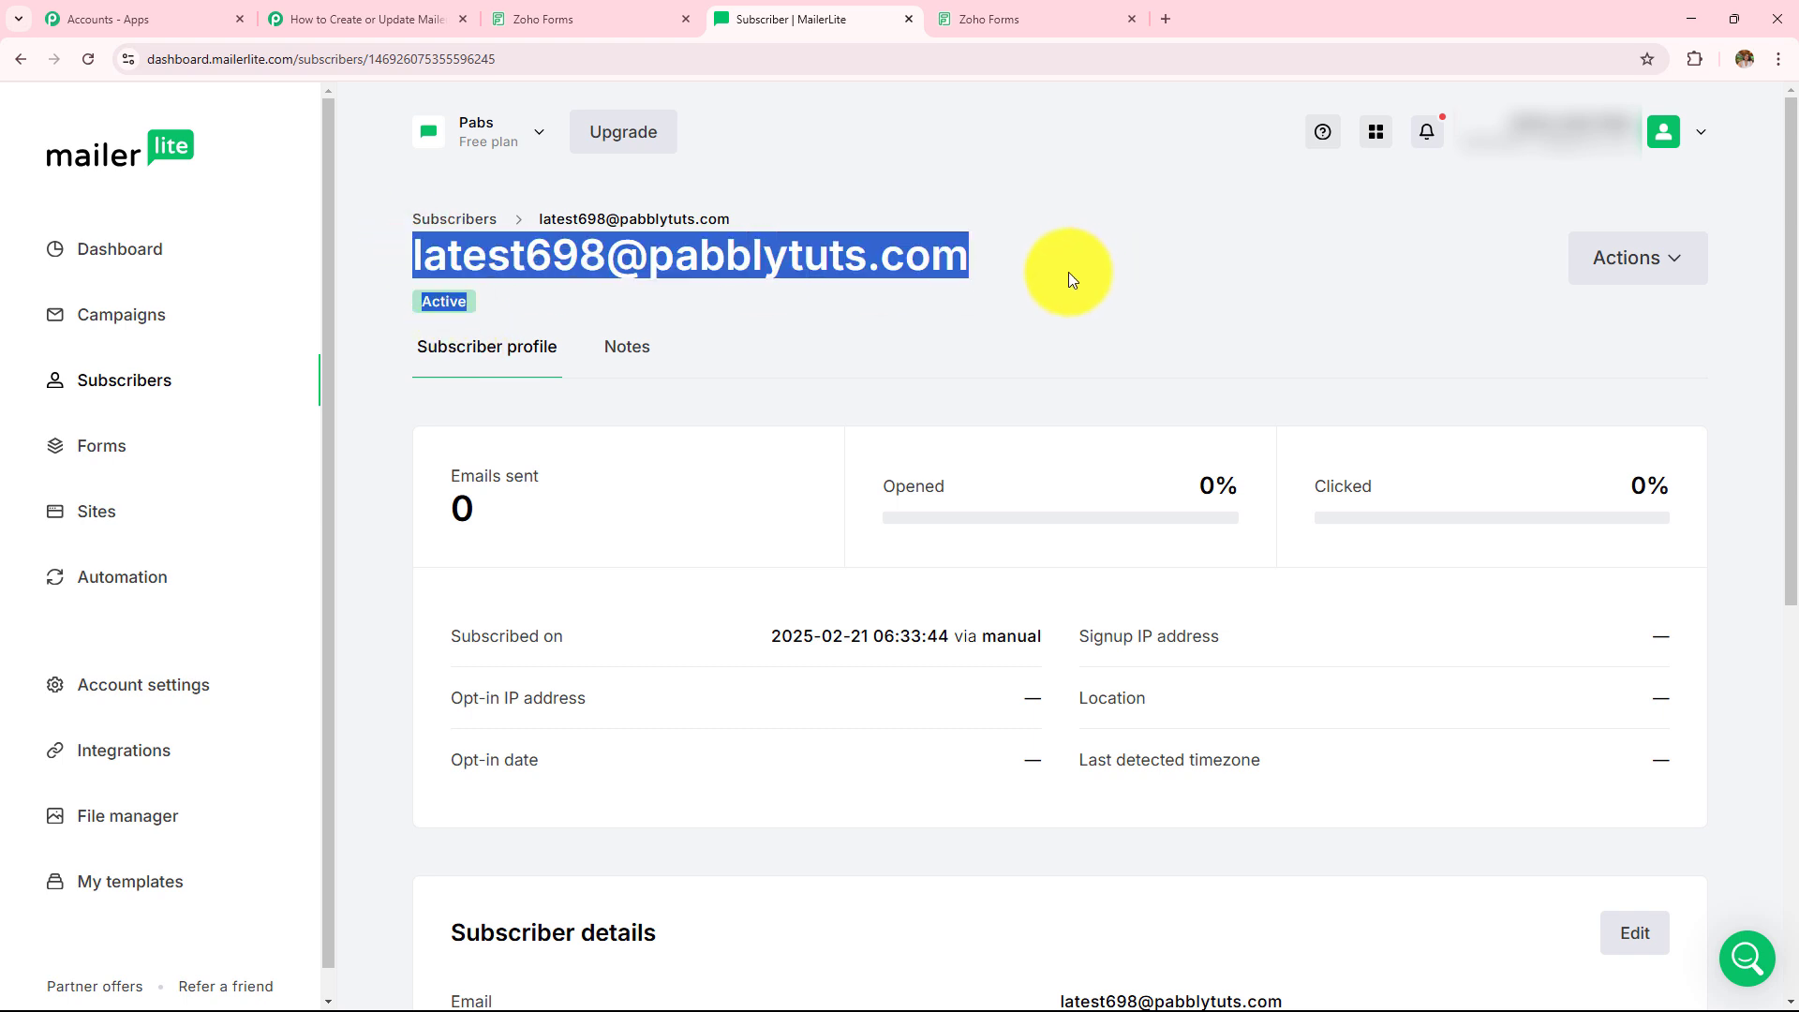
pyautogui.scroll(-3, 1064, 278)
pyautogui.scroll(-3, 1066, 346)
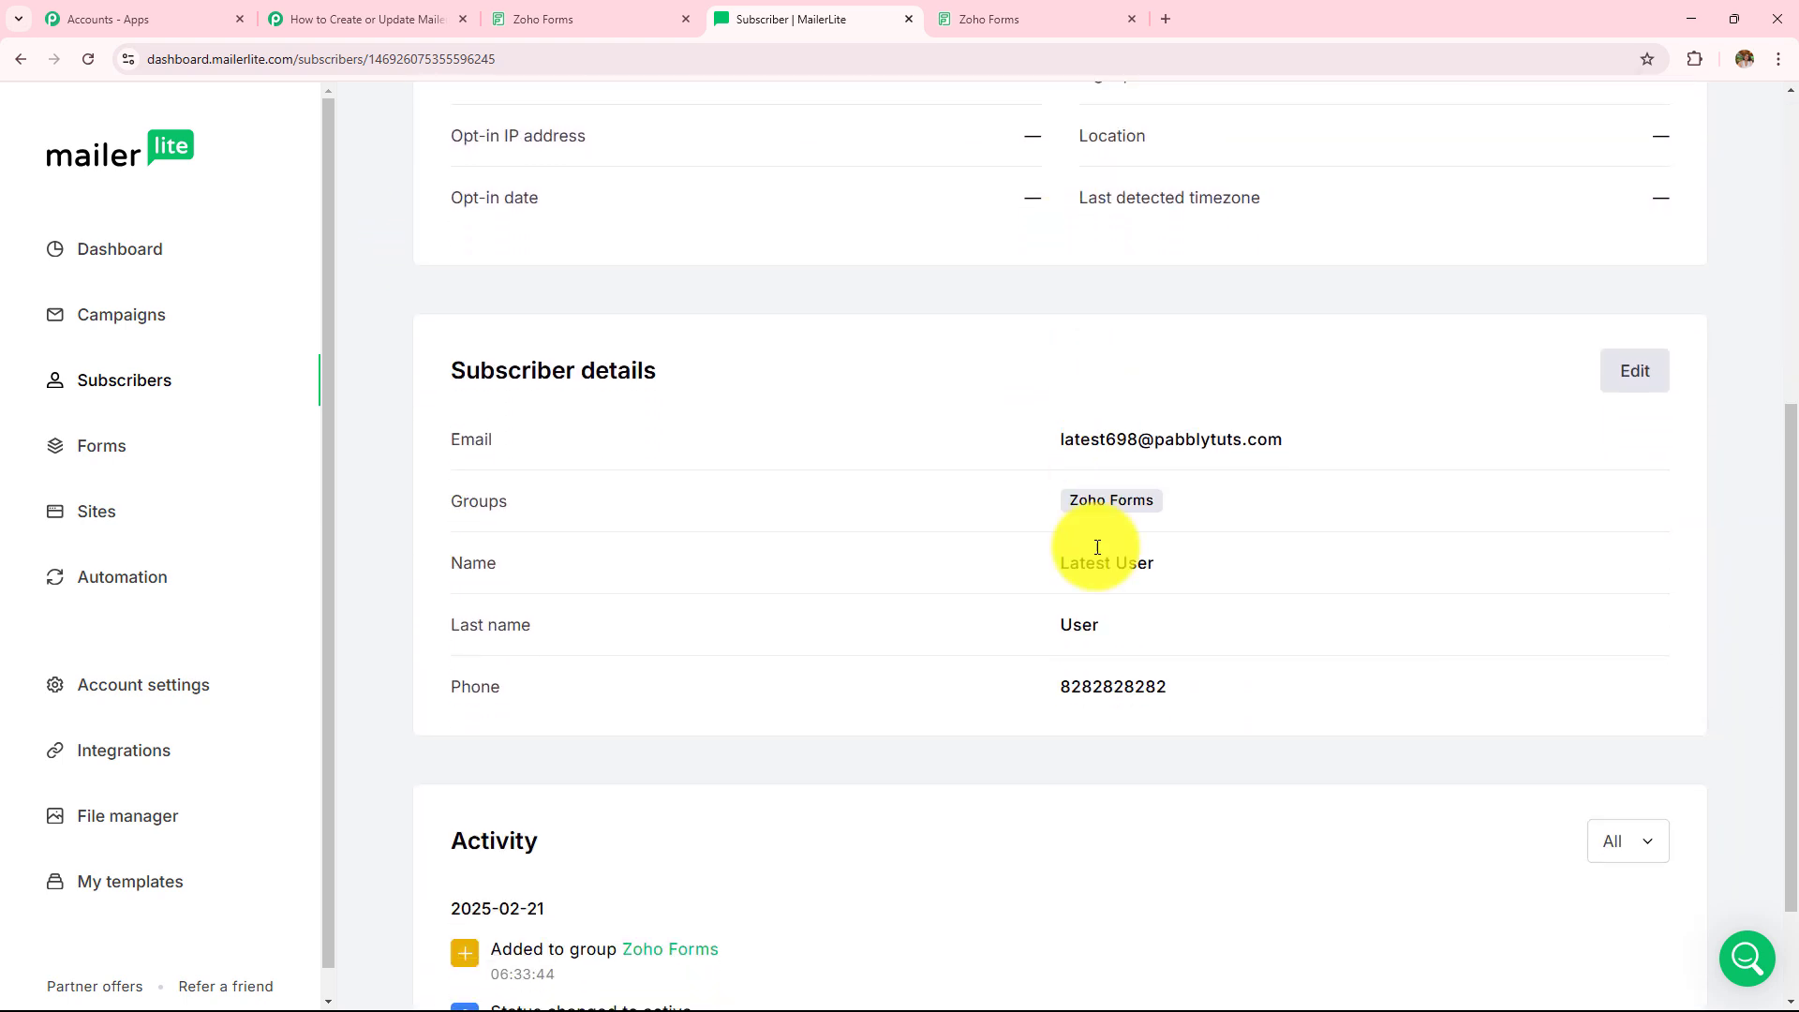
pyautogui.moveTo(1035, 688); pyautogui.dragTo(1340, 679)
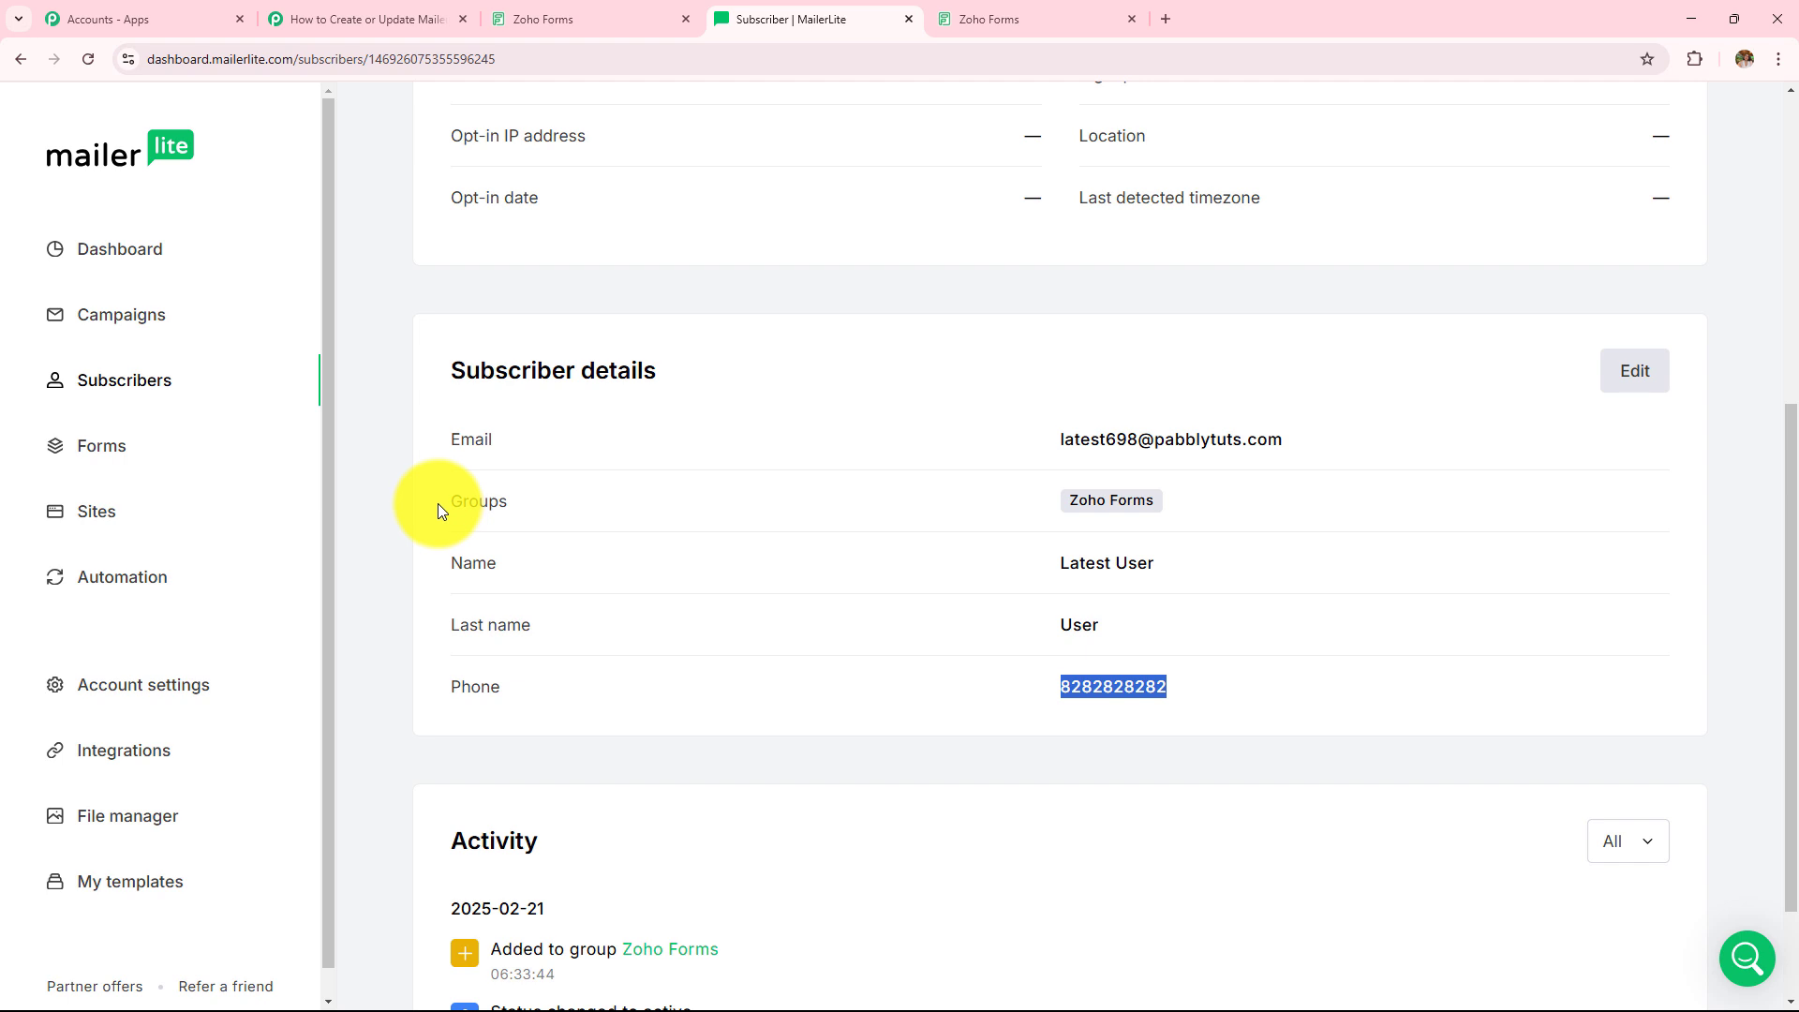
pyautogui.moveTo(414, 465); pyautogui.dragTo(770, 527)
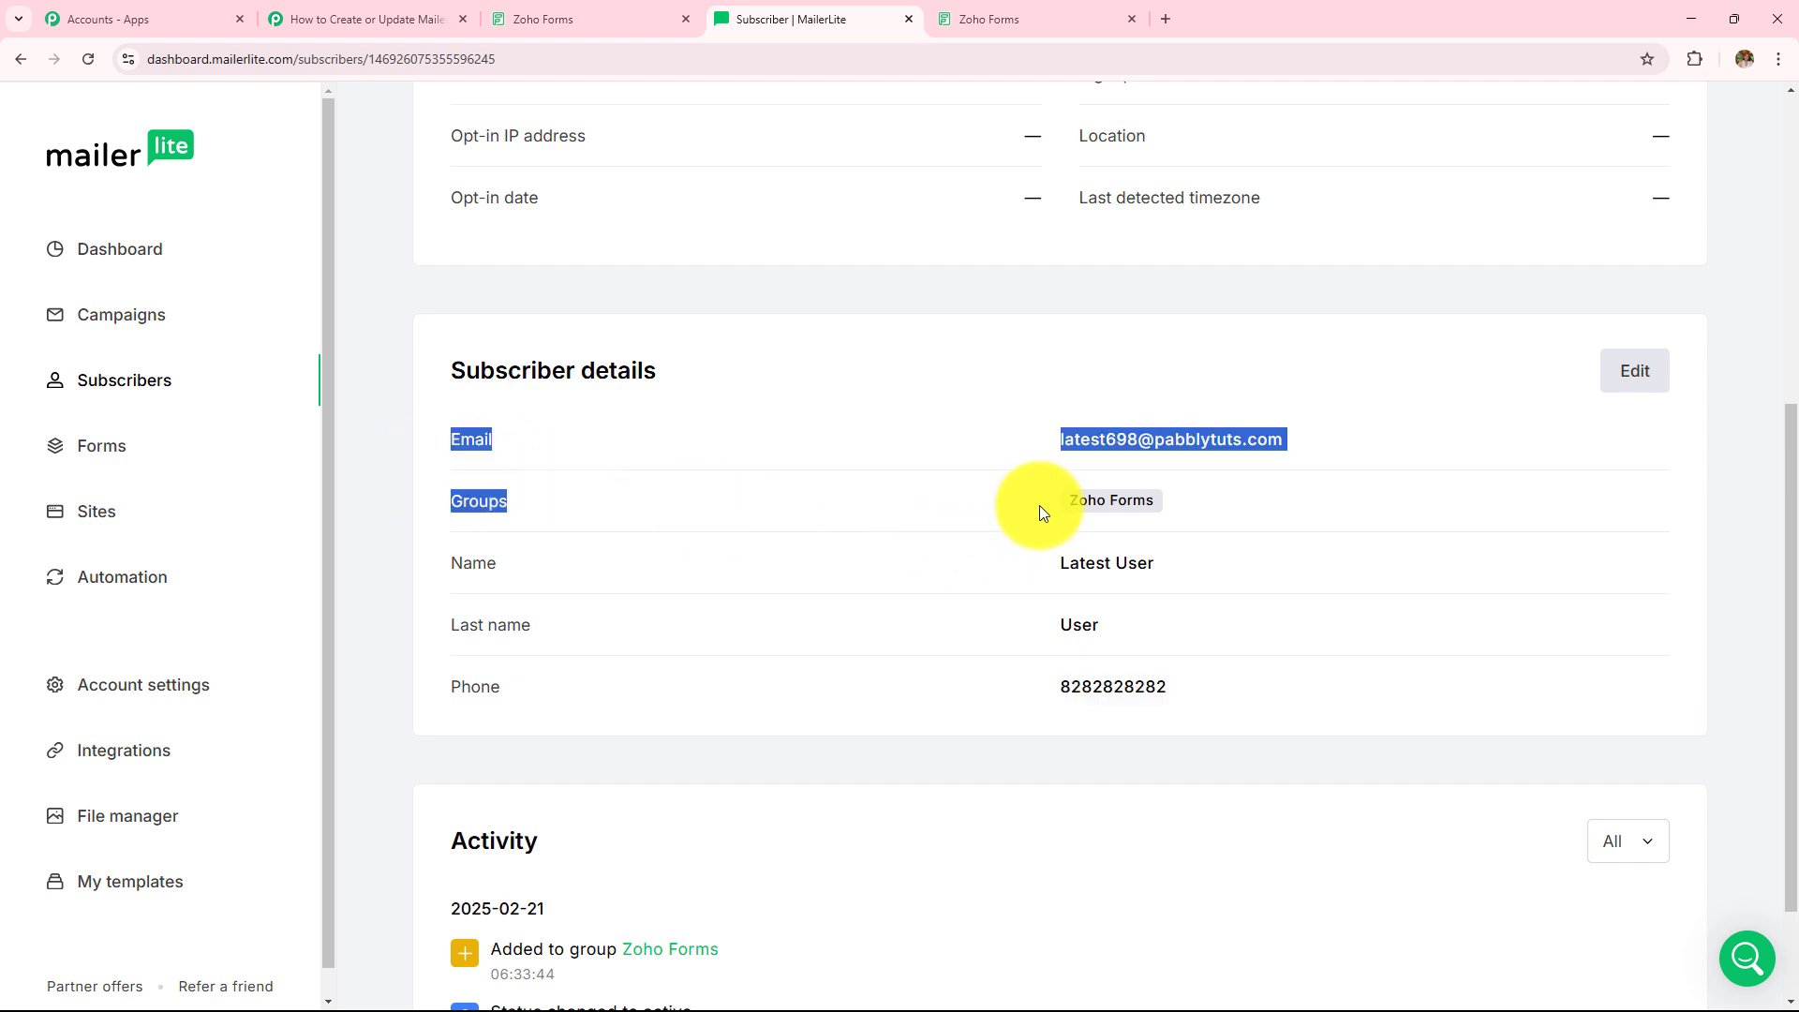
pyautogui.click(1203, 507)
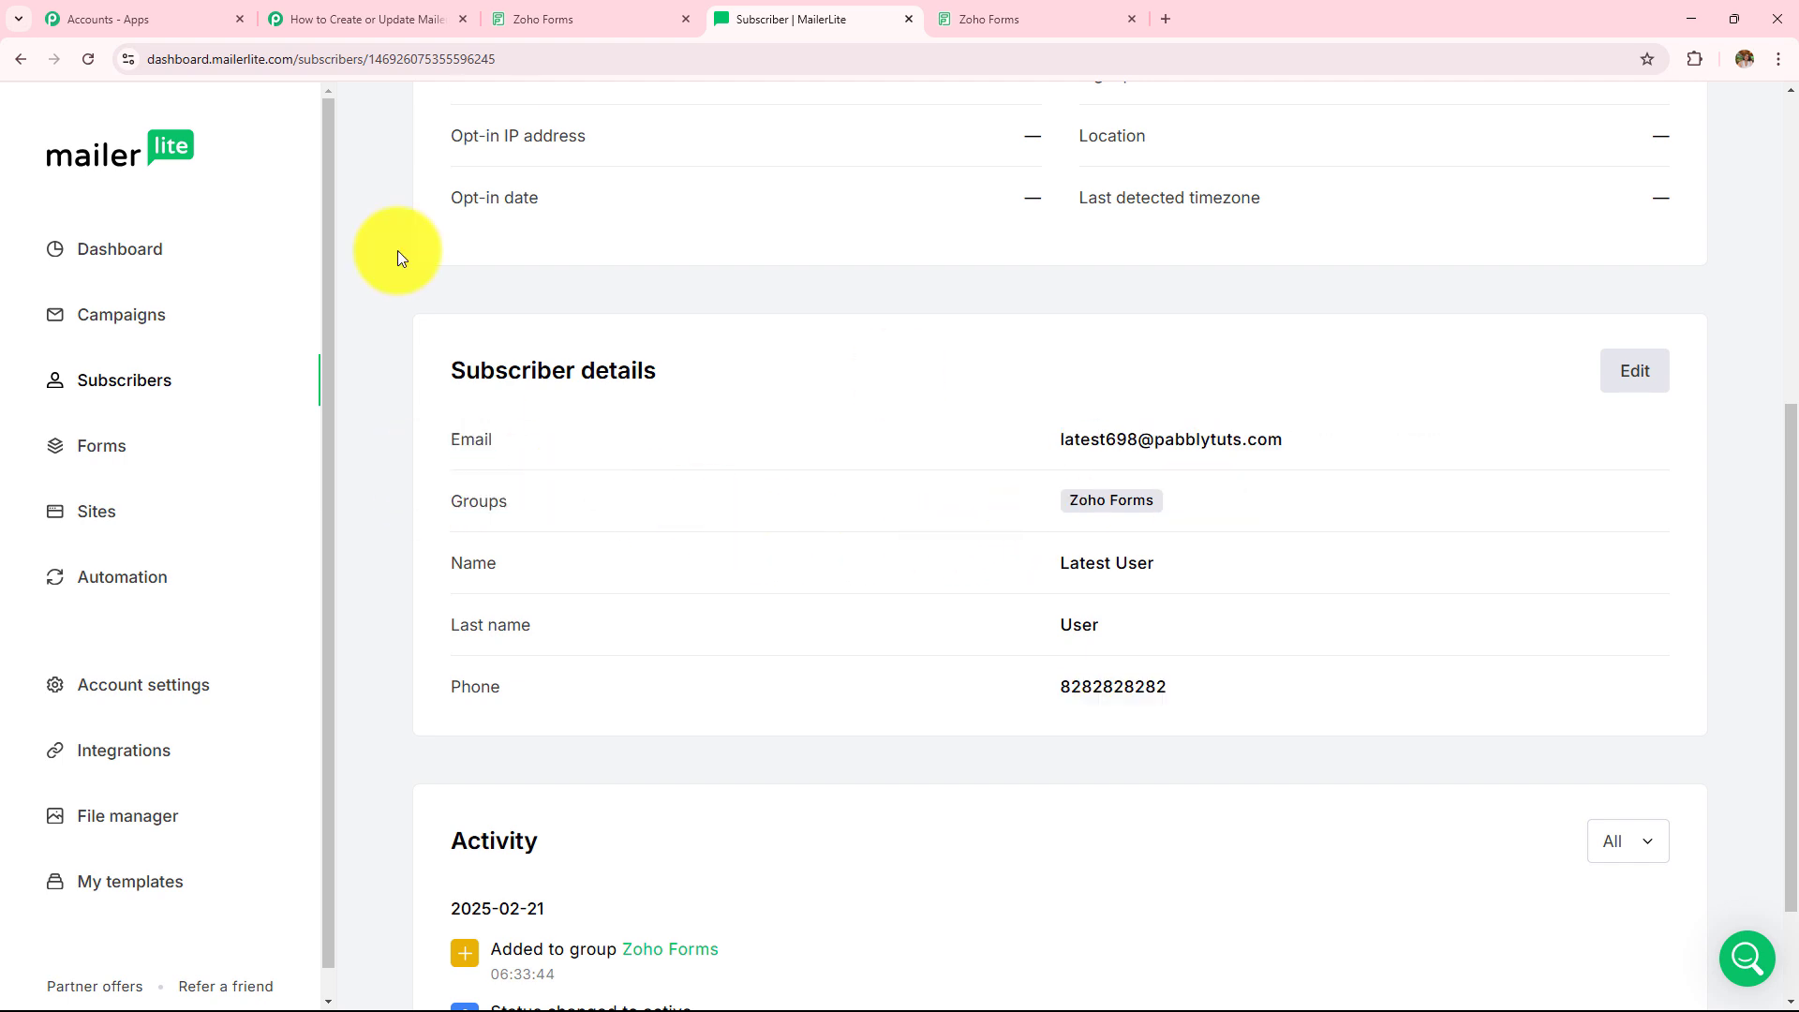
pyautogui.click(401, 17)
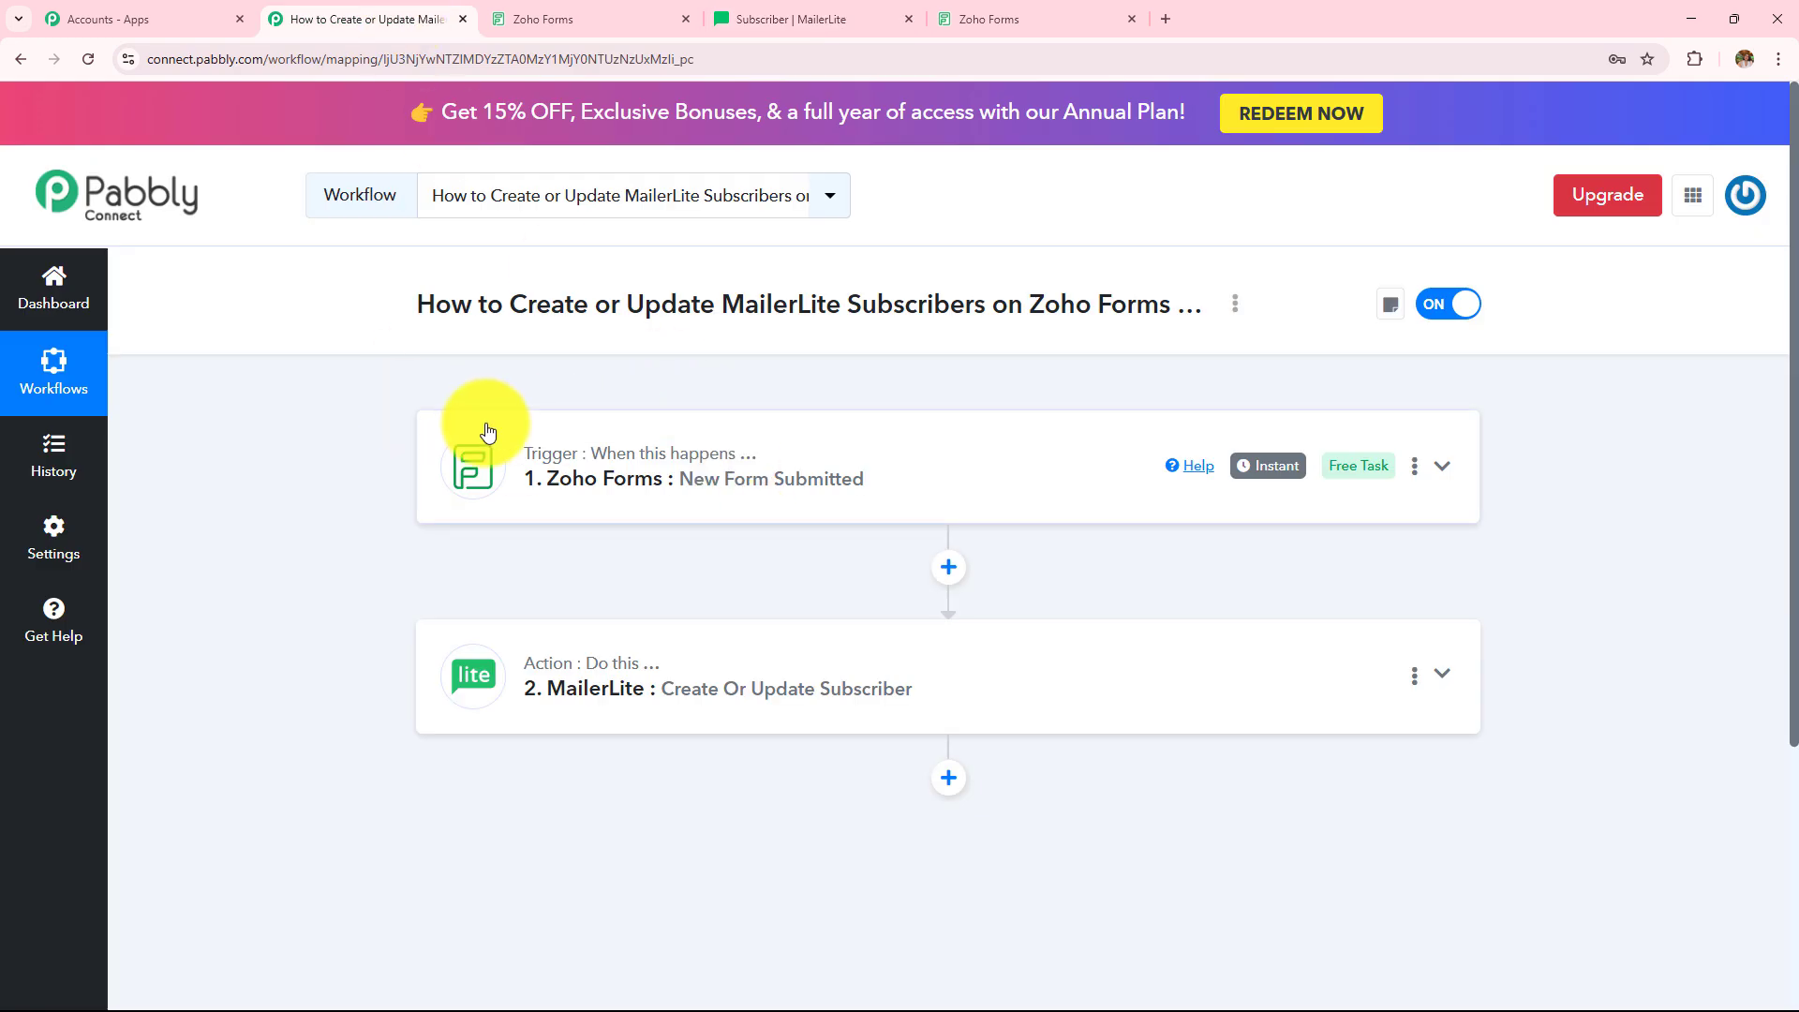
pyautogui.click(522, 494)
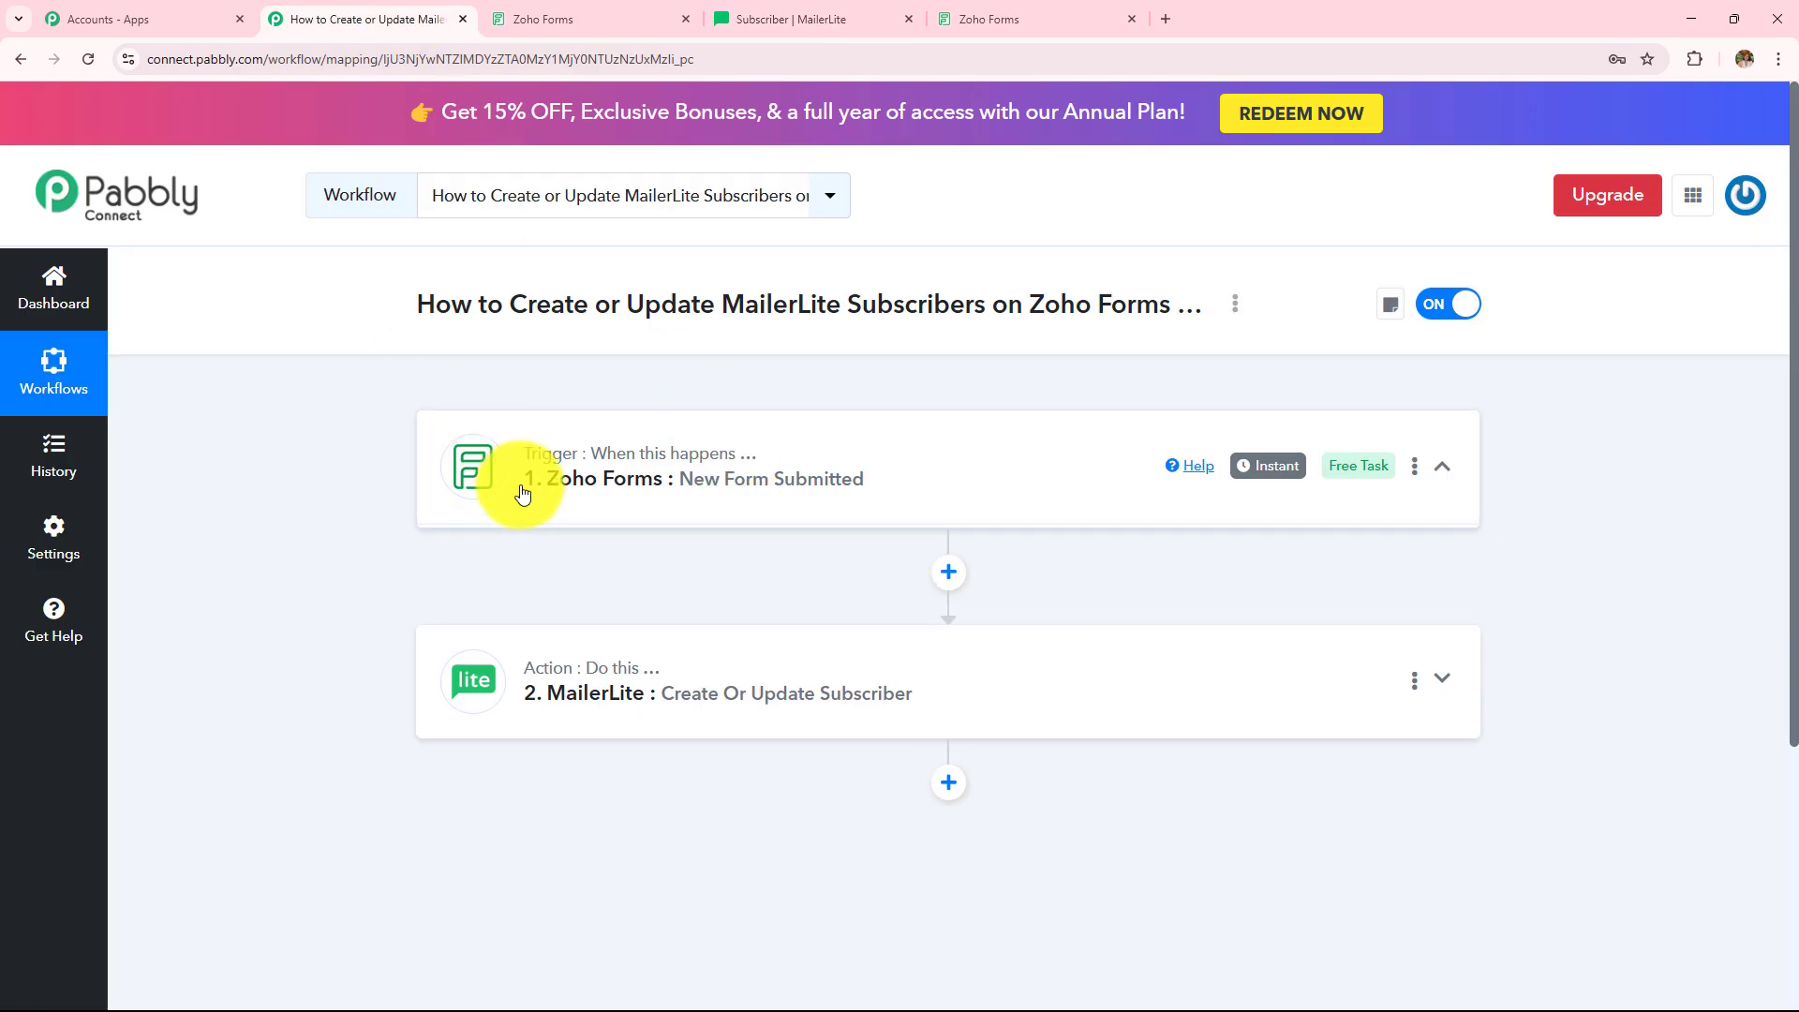
pyautogui.scroll(-3, 594, 510)
pyautogui.scroll(5, 650, 691)
pyautogui.scroll(-4, 384, 542)
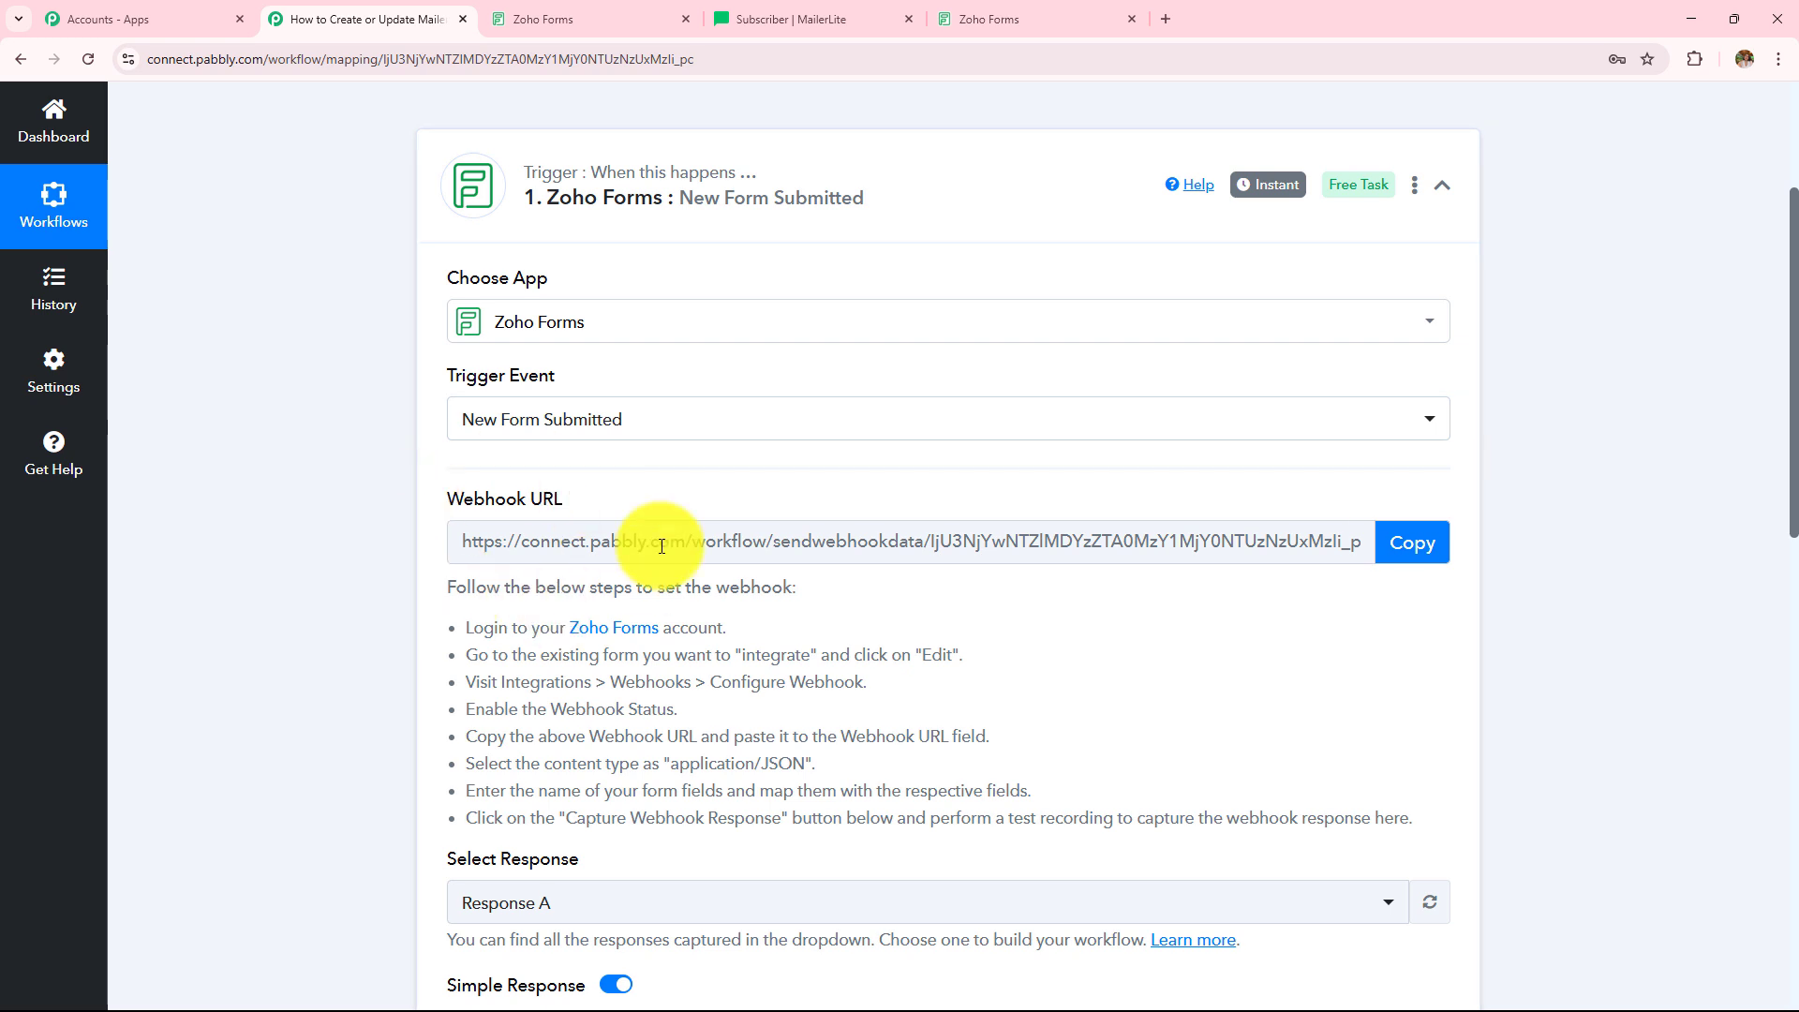
pyautogui.scroll(-7, 1182, 314)
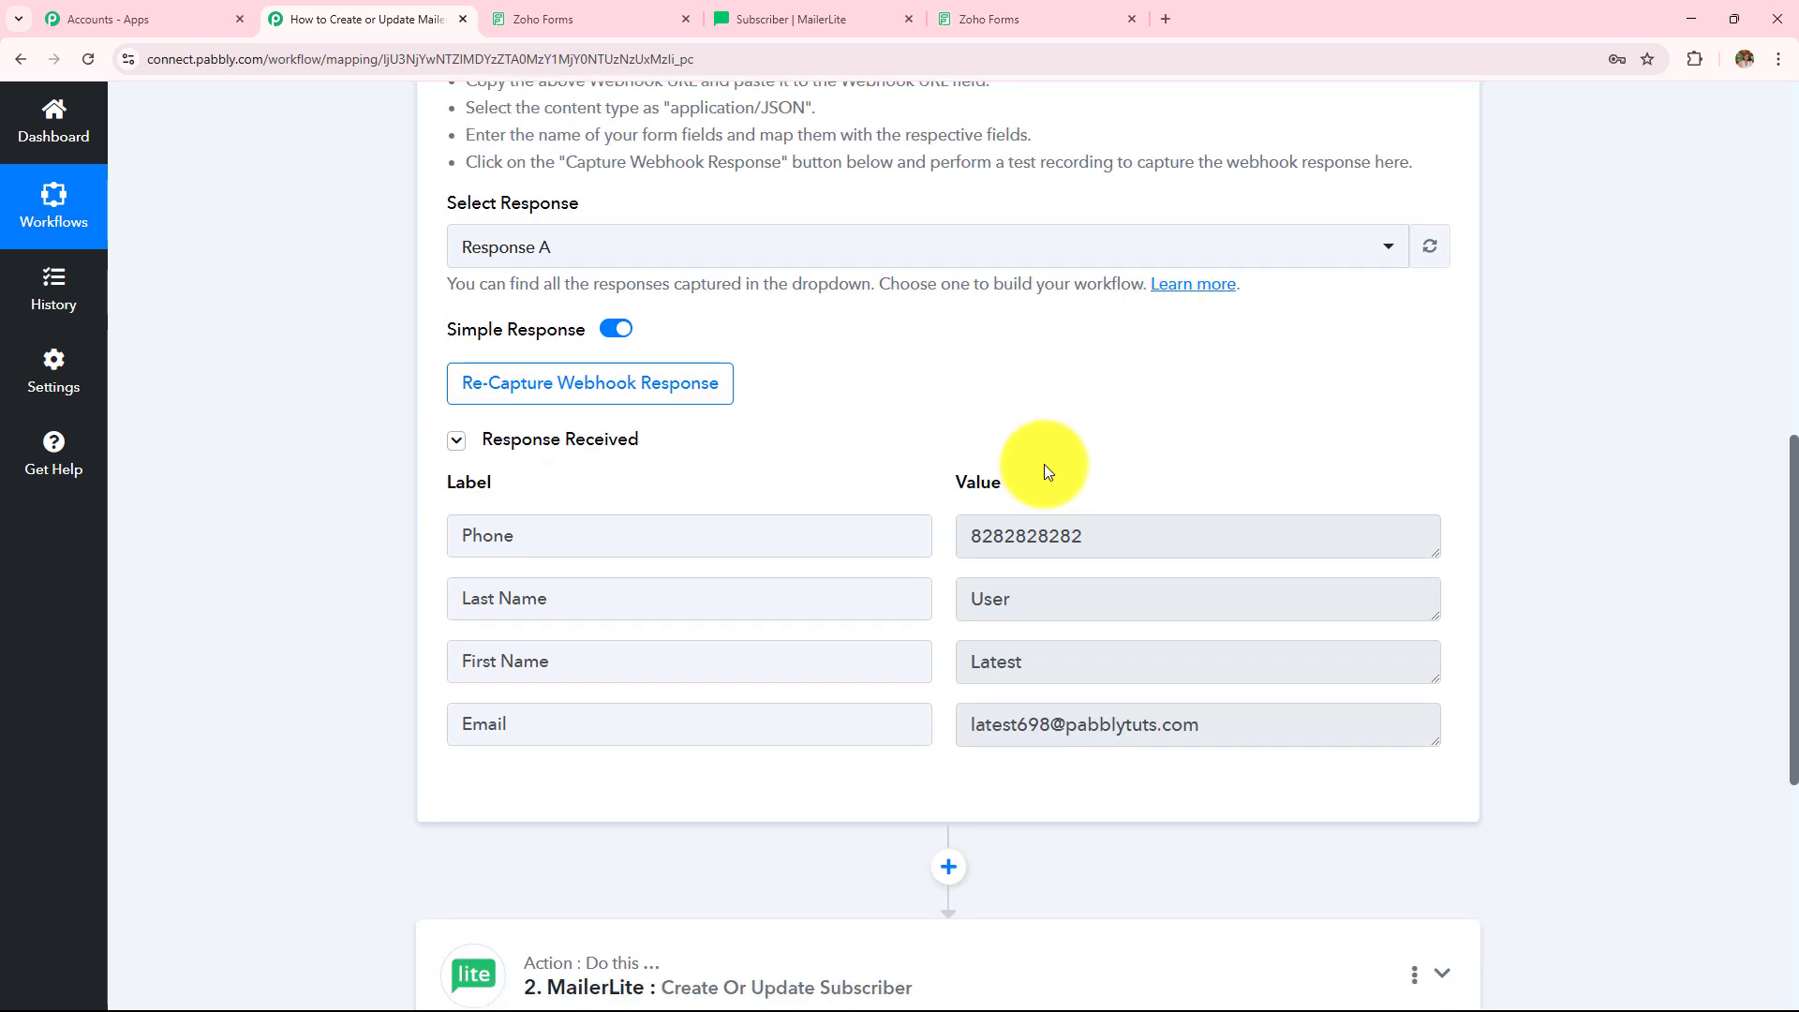
pyautogui.scroll(-3, 1597, 403)
pyautogui.scroll(-2, 1596, 403)
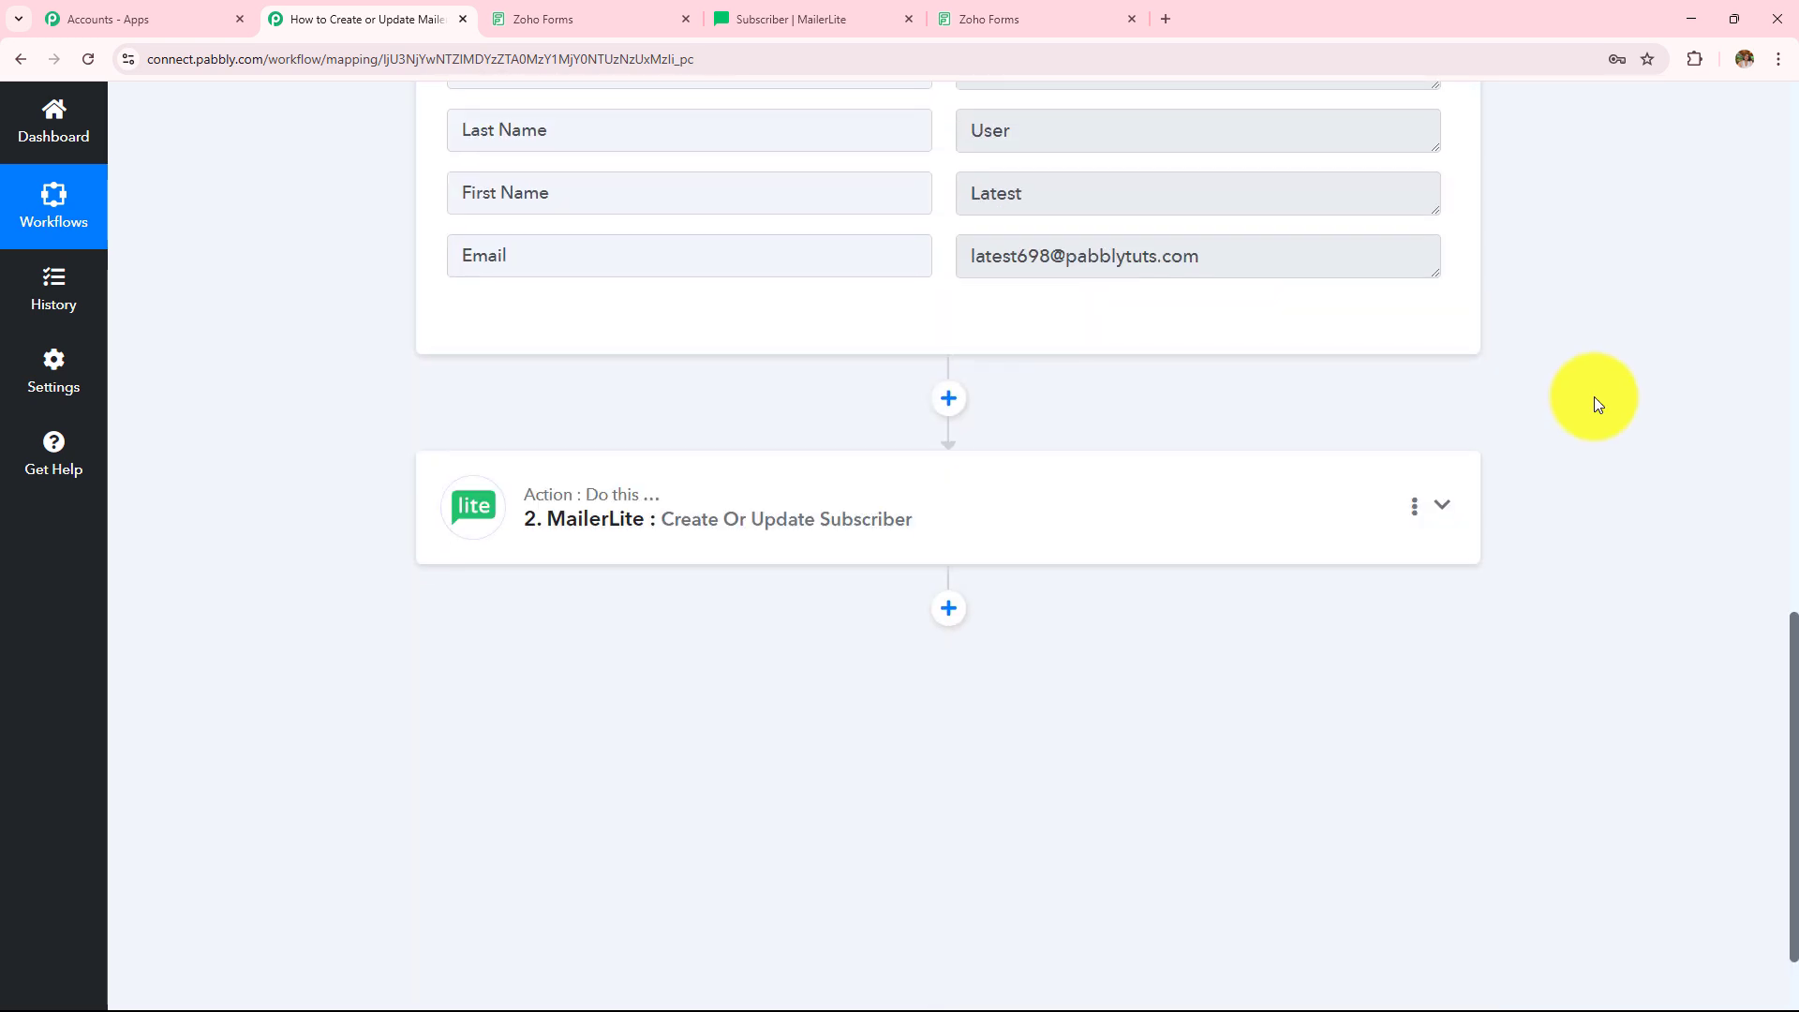
pyautogui.click(809, 495)
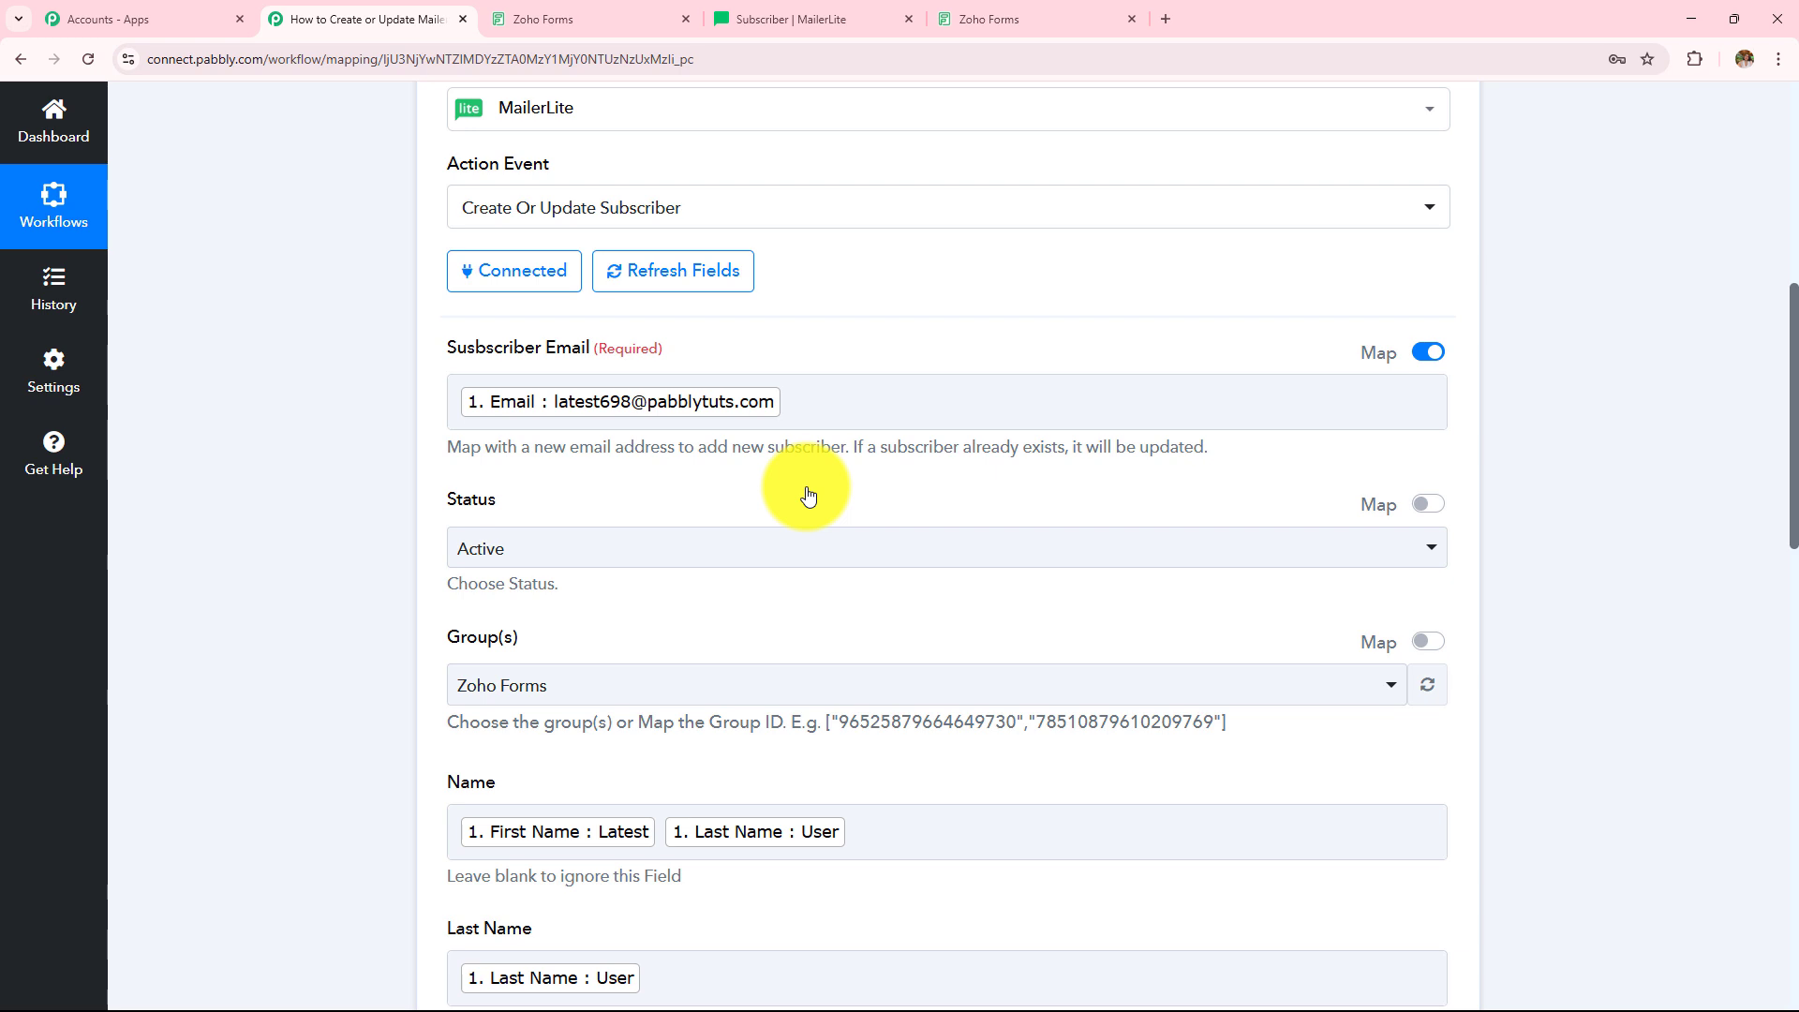
pyautogui.scroll(-3, 808, 497)
pyautogui.scroll(1, 808, 497)
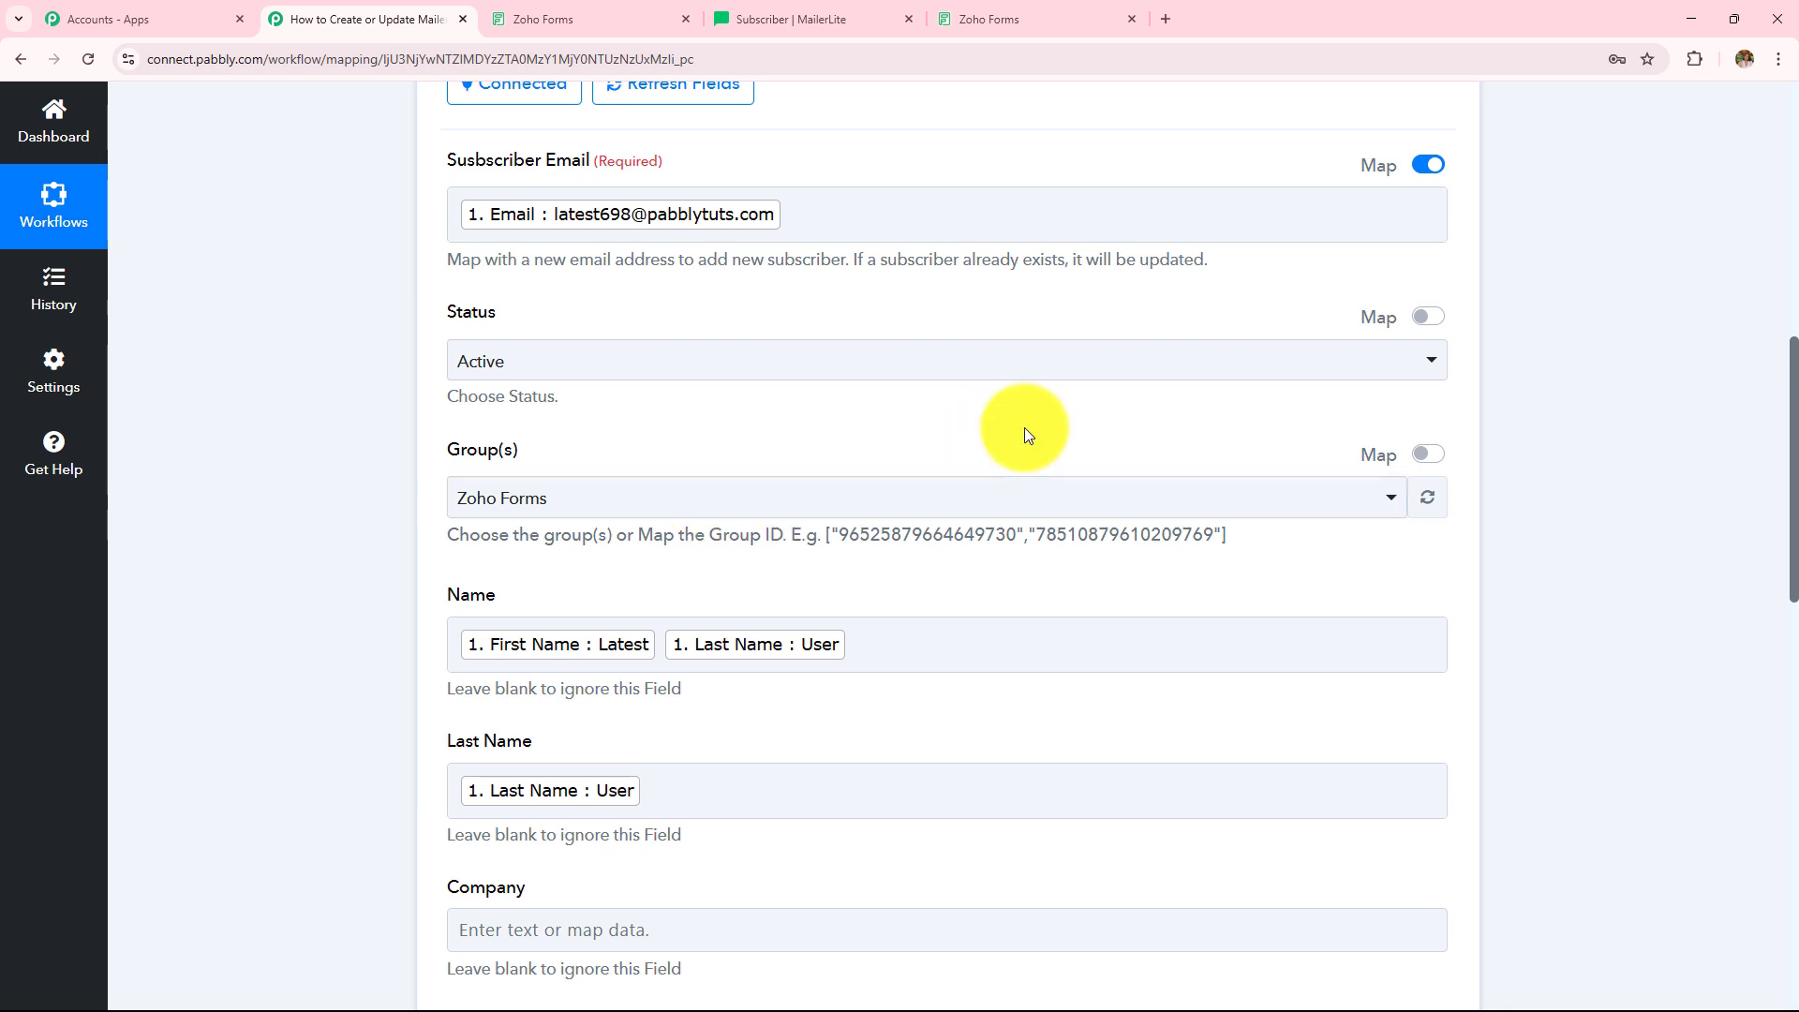
pyautogui.scroll(-15, 1025, 428)
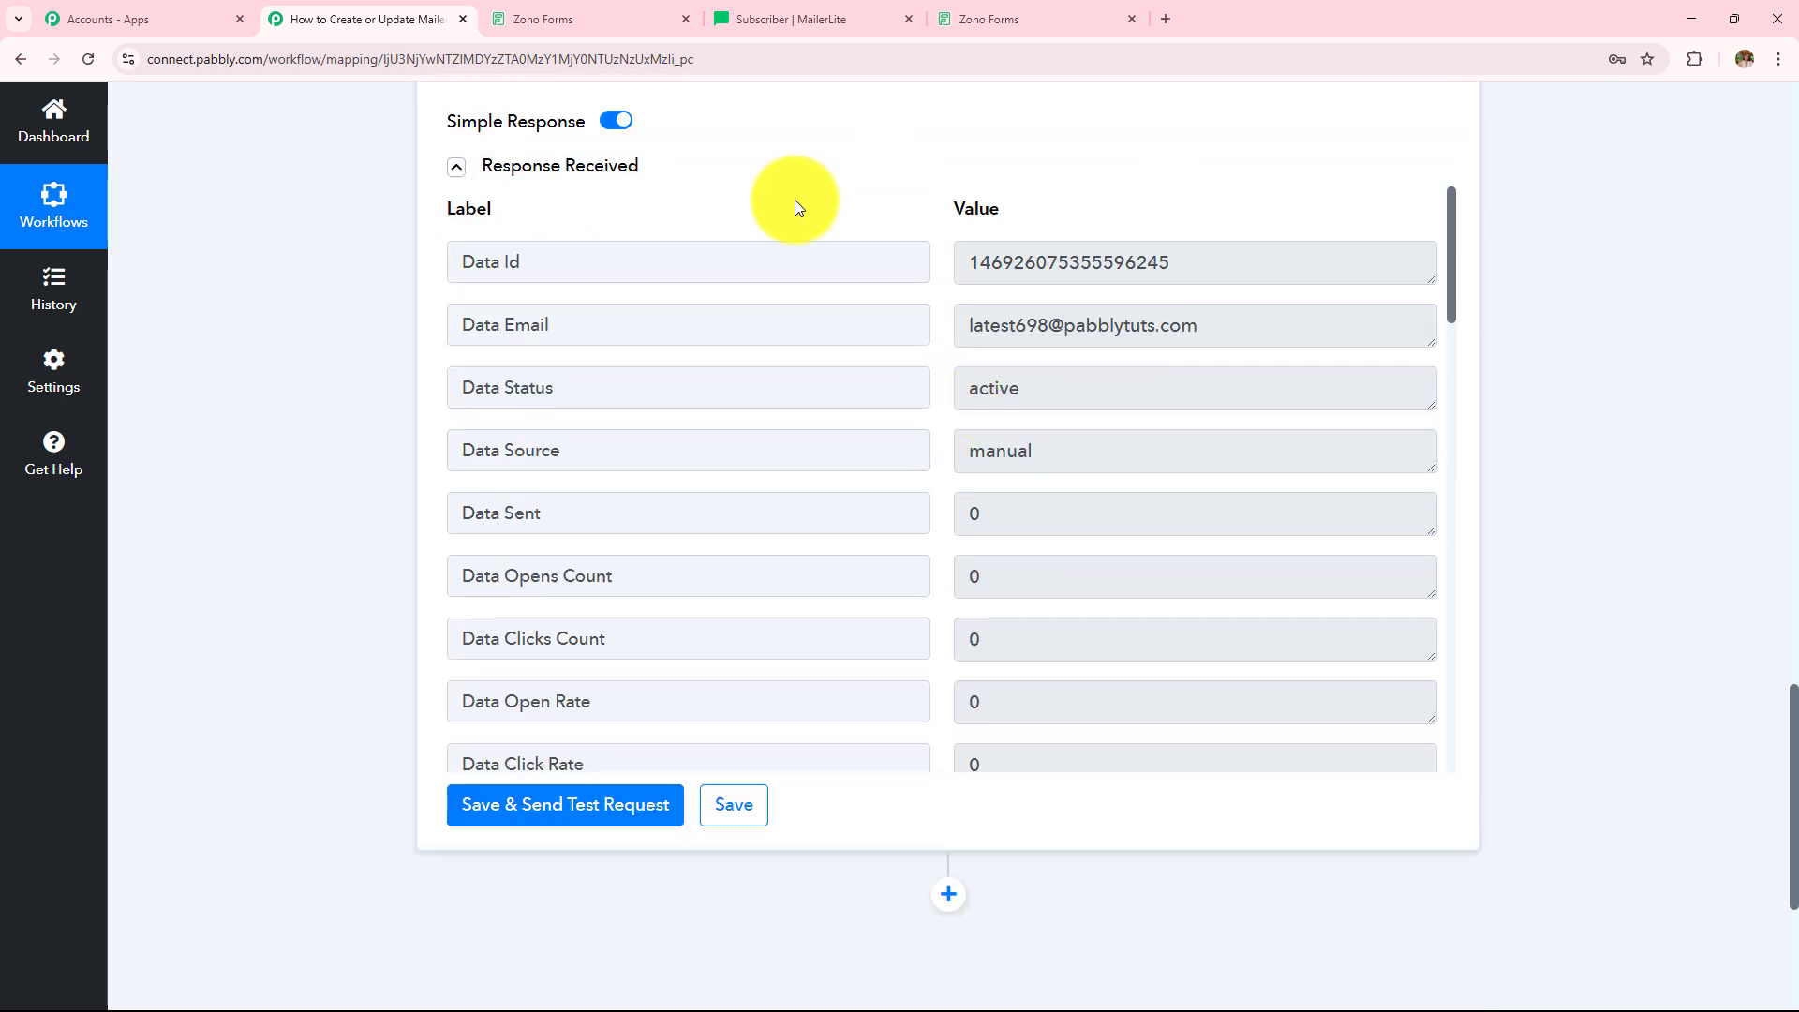
pyautogui.click(839, 17)
pyautogui.scroll(5, 955, 403)
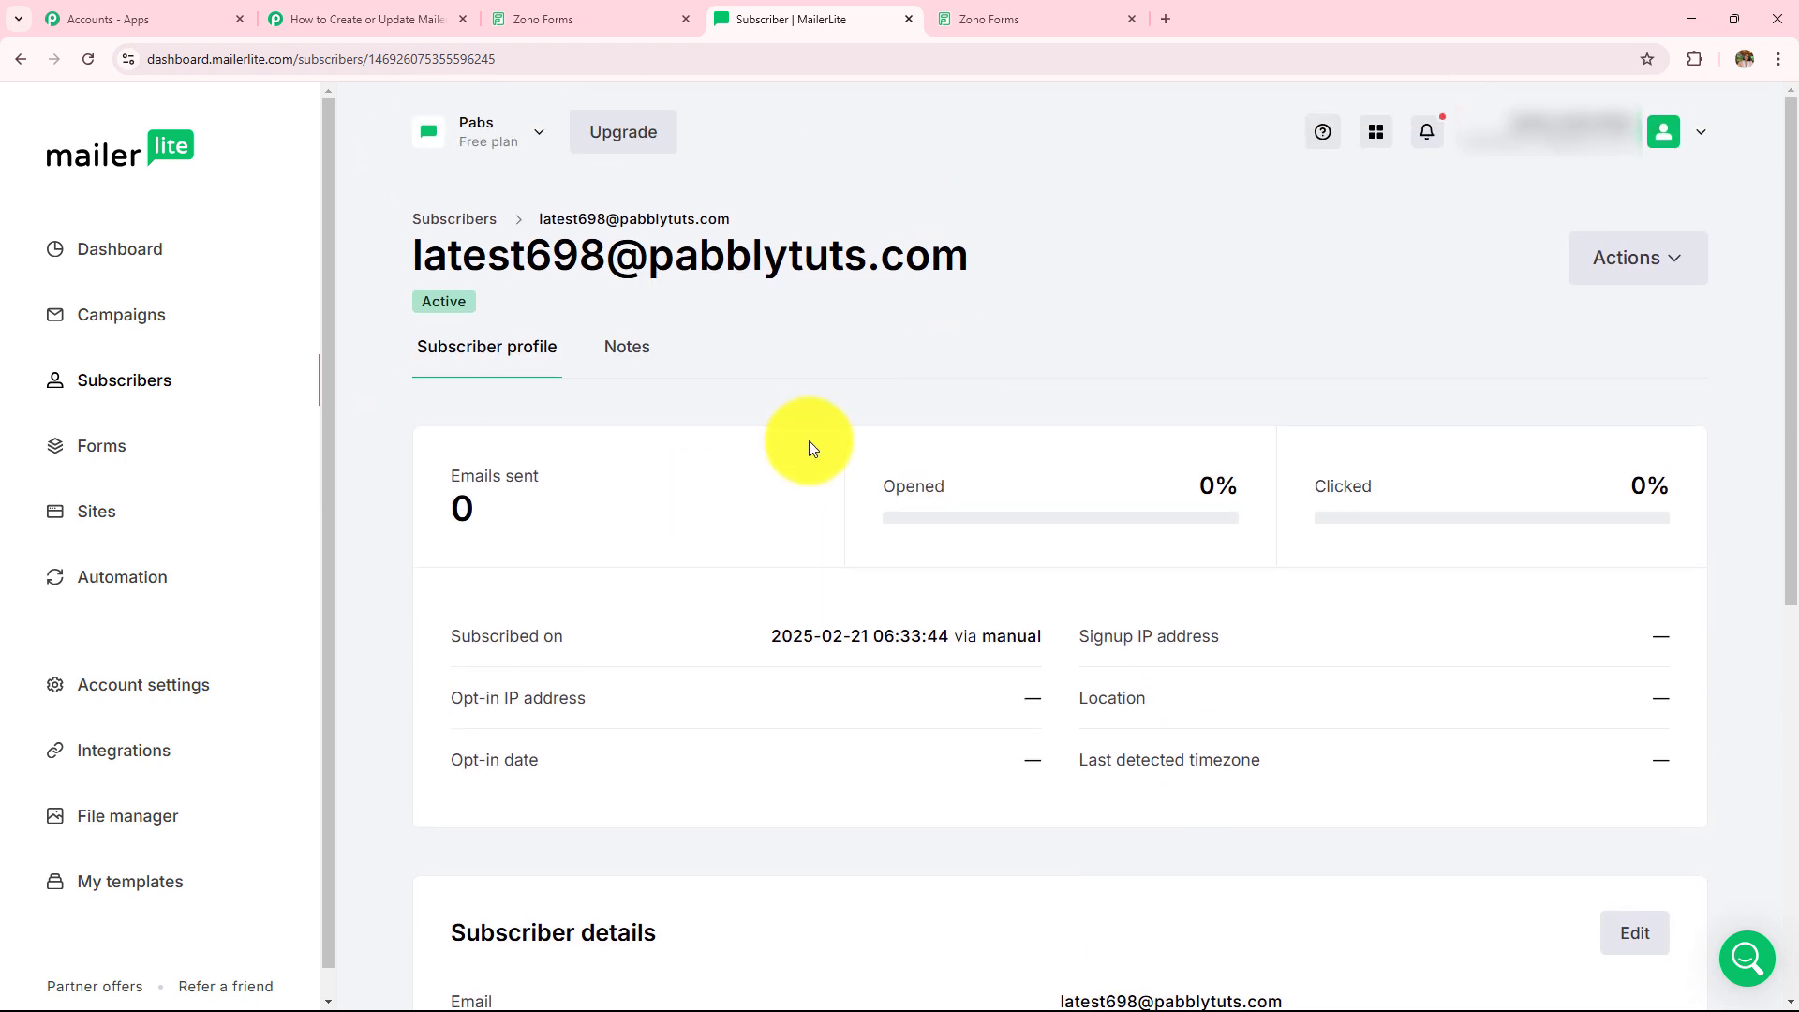
pyautogui.click(422, 18)
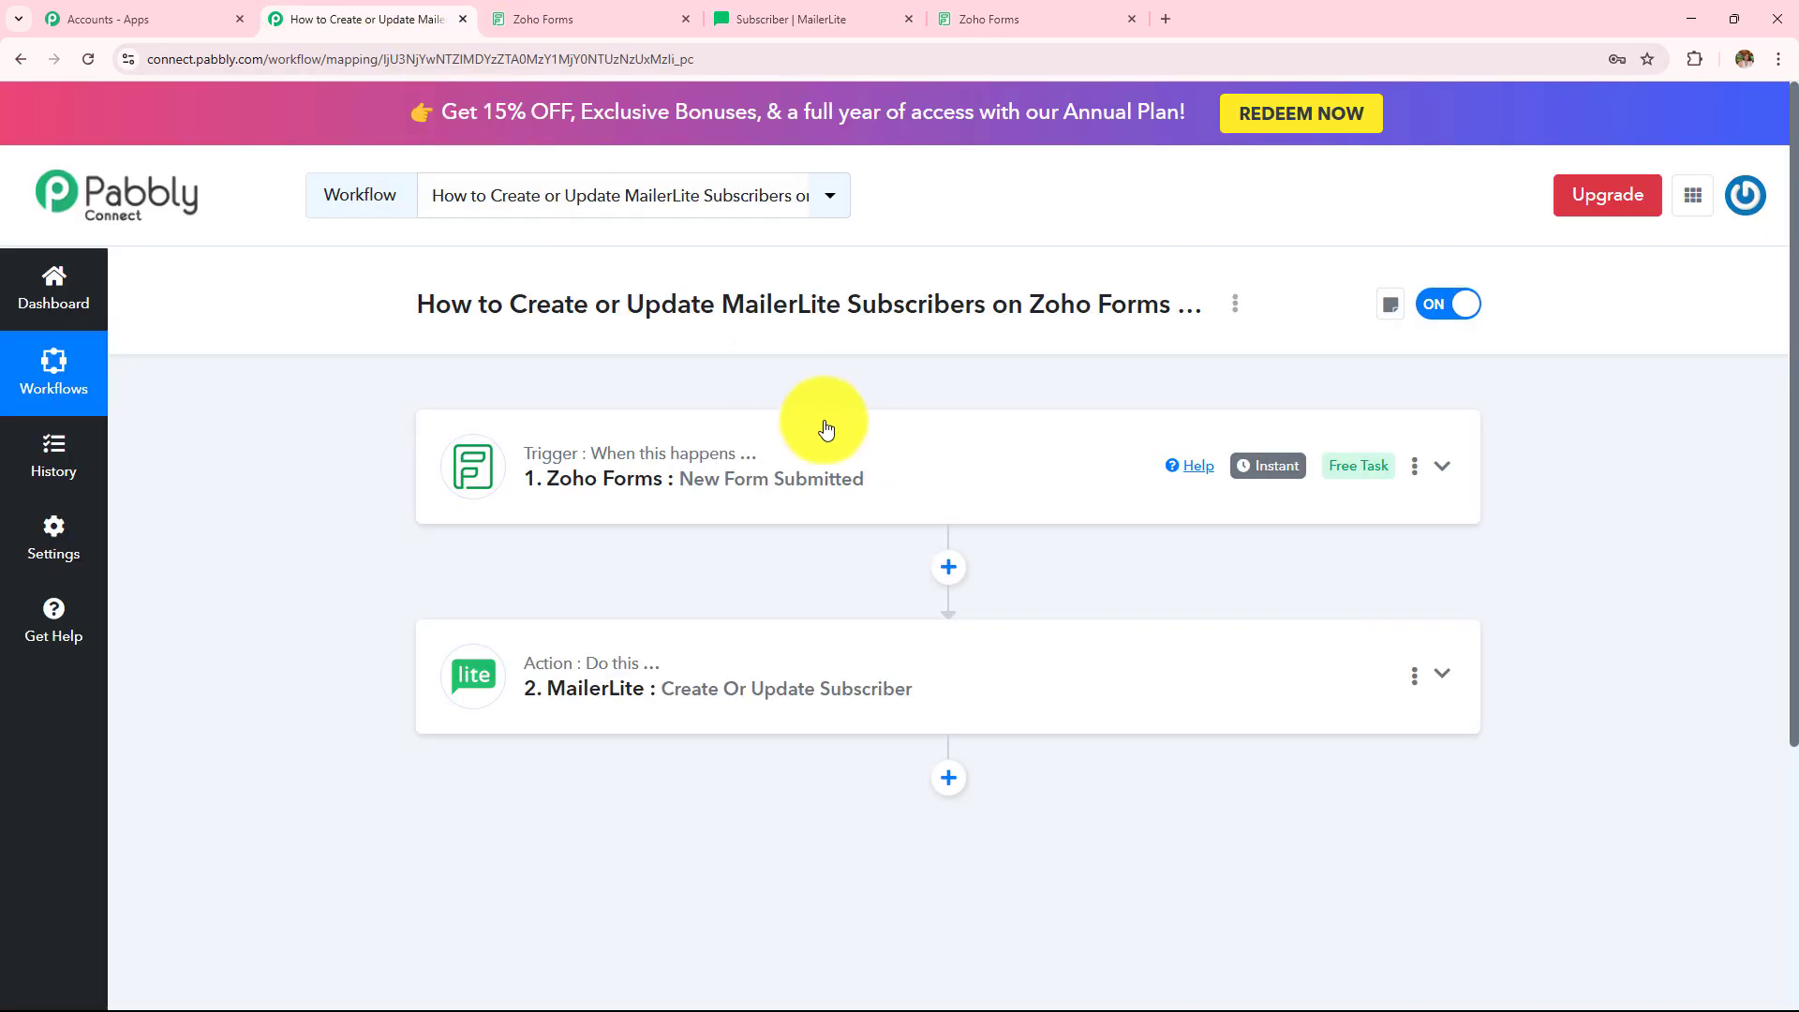